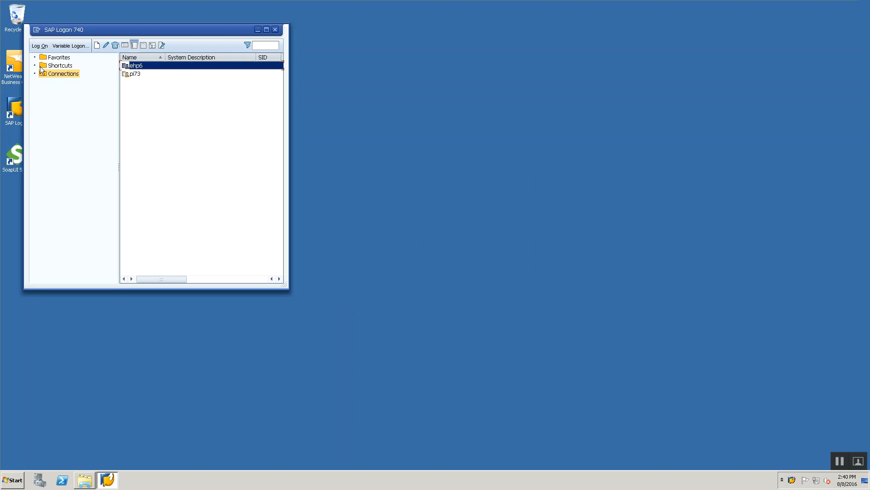
- Log on to pi73 in client 001 with the suggested user and password, then enter sxmb_ifr
double_click(130, 76)
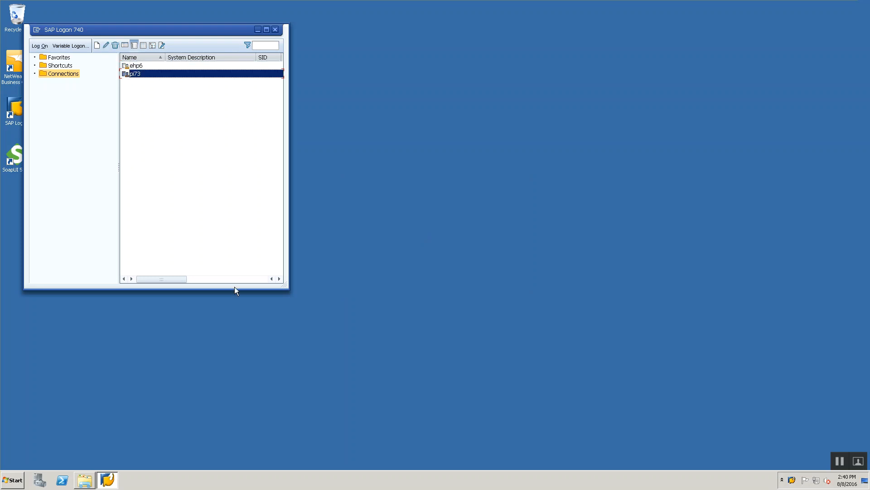
key("shift+Tab")
type("001")
key("Tab")
type("p")
key("Down")
key("Tab")
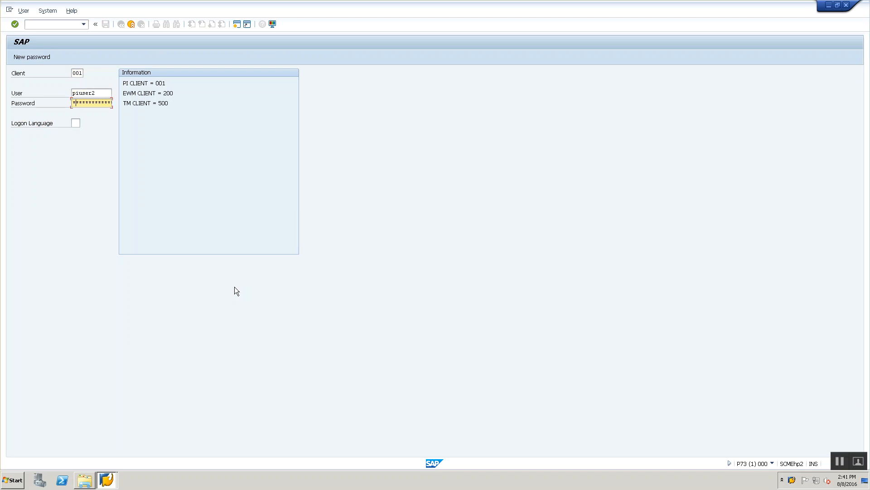
key("Return")
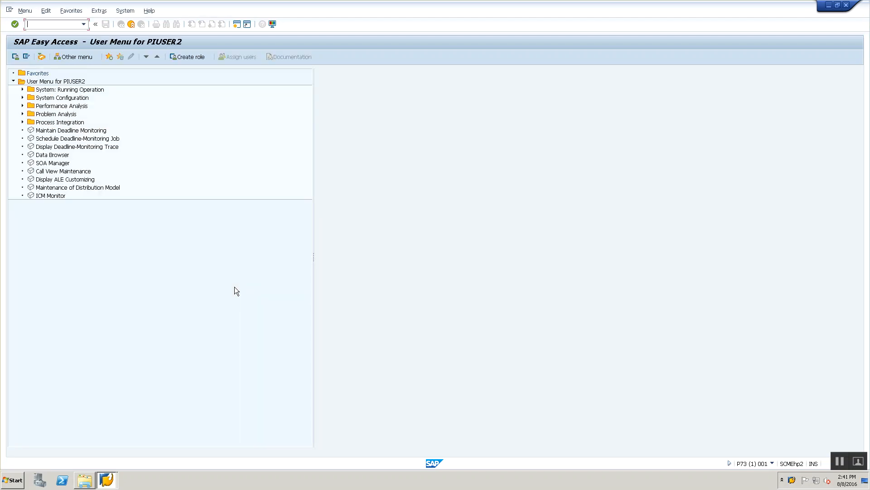
type("sxm")
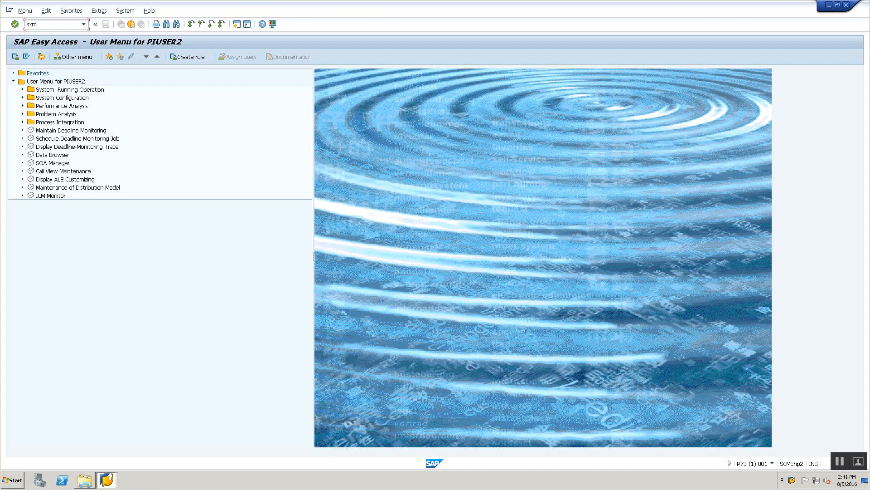
type("b_ifr")
- Run sxmb_ifr, maximize the PI tools page and launch the Enterprise Services Builder
key("Return")
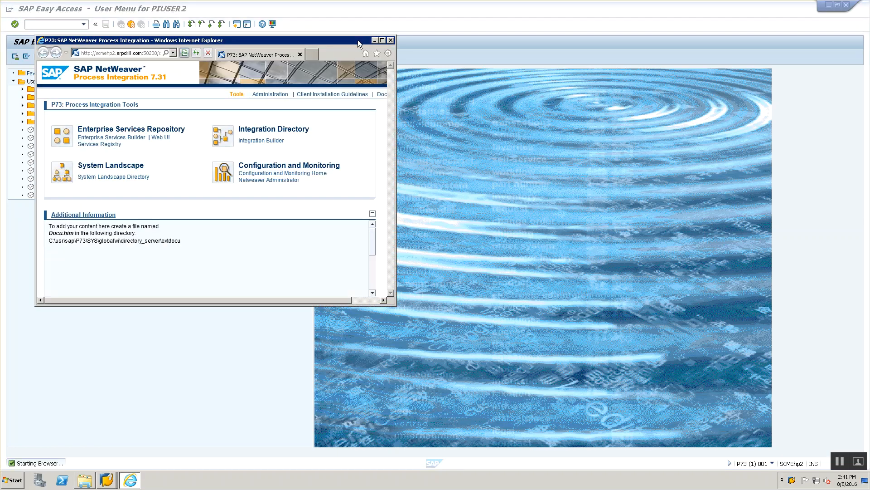
double_click(358, 40)
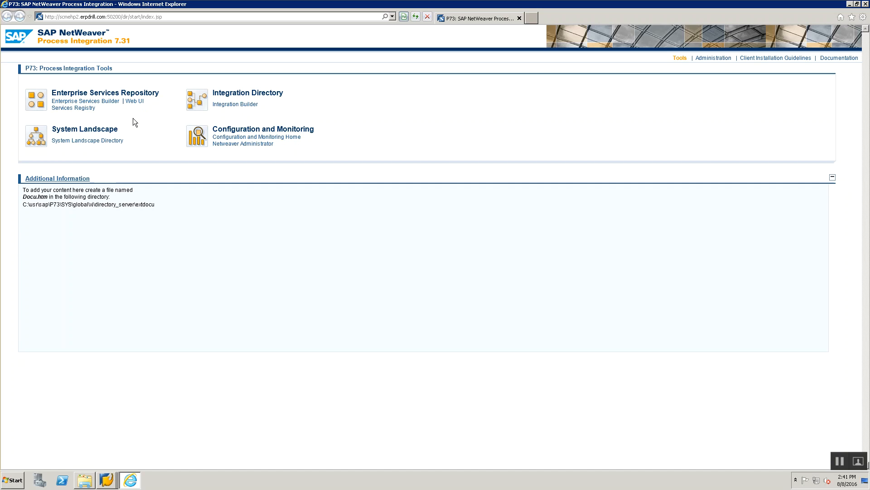
left_click(101, 103)
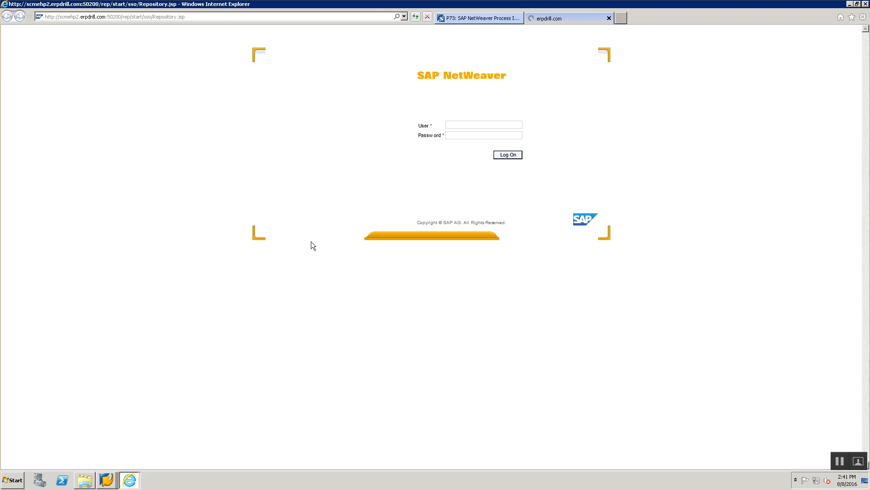
left_click(472, 20)
left_click(545, 19)
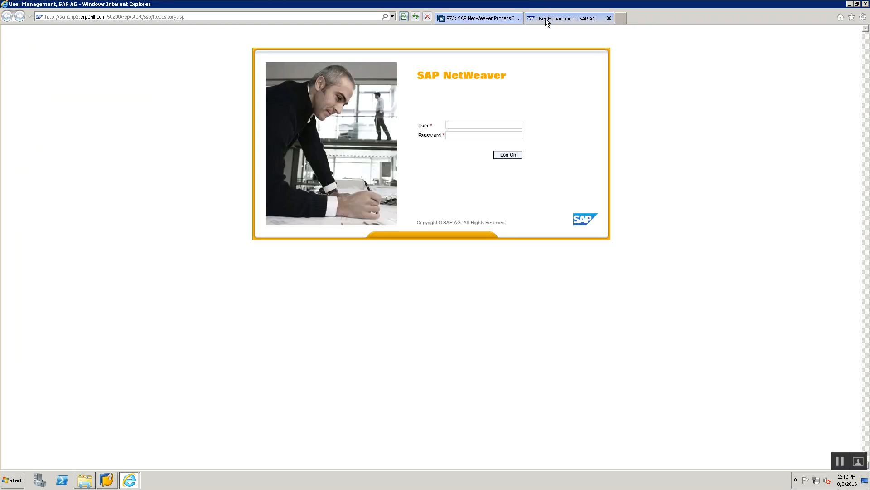
- Log on at the NetWeaver logon page, correcting the misspelled user name and re-entering the password
left_click(463, 125)
type("pisuer2")
key("Tab")
key("Return")
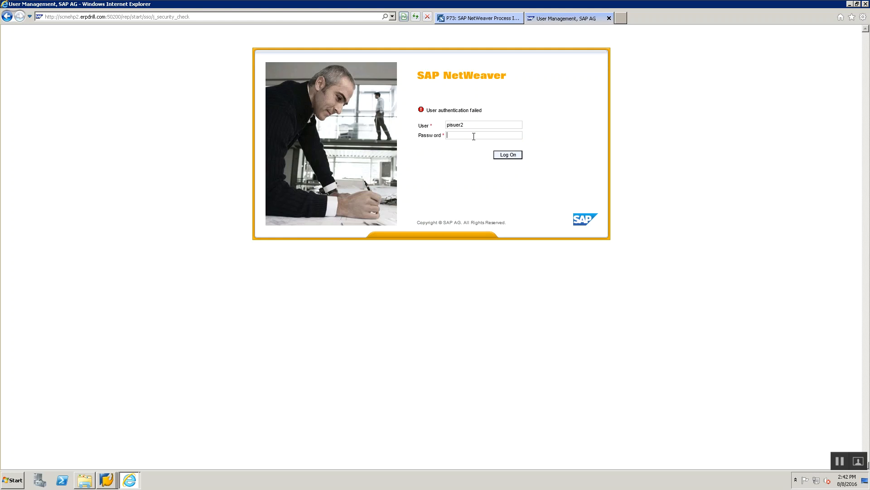
type("•••••")
key("Return")
key("BackSpace")
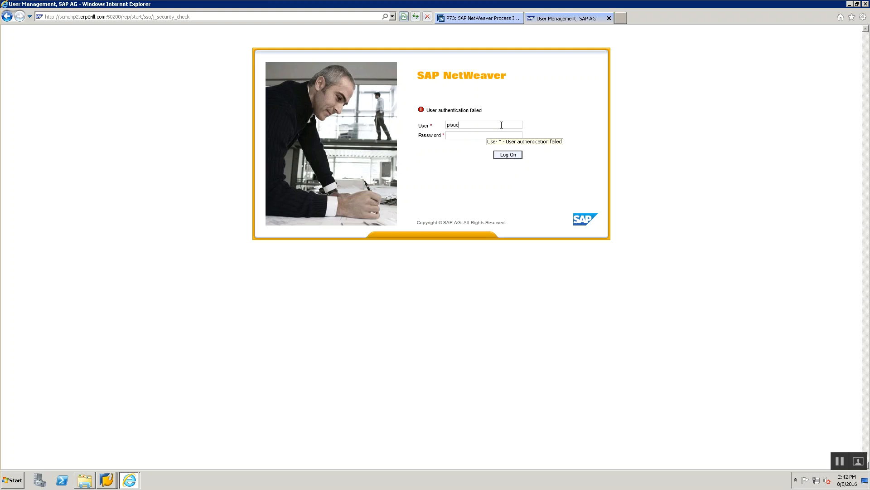
type("user2")
key("Tab")
type("********")
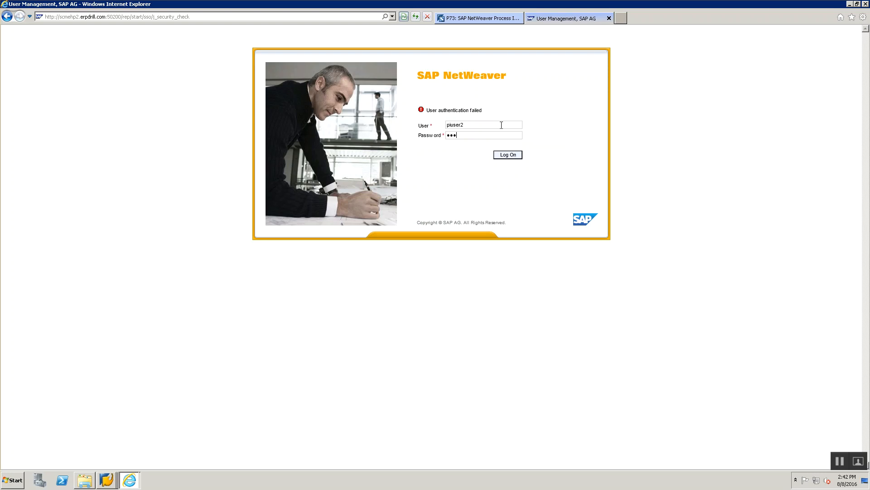
key("Return")
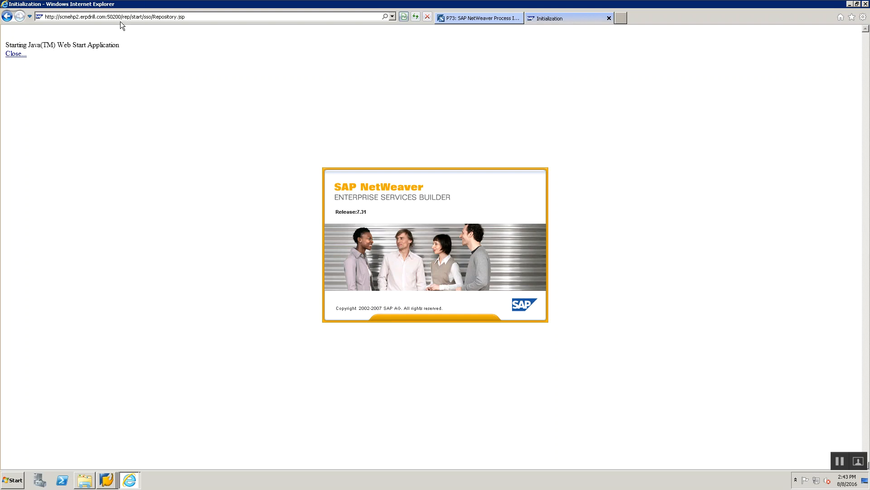
- Close the Initialization page once ES Builder opens and return to the PI tools page
left_click(500, 14)
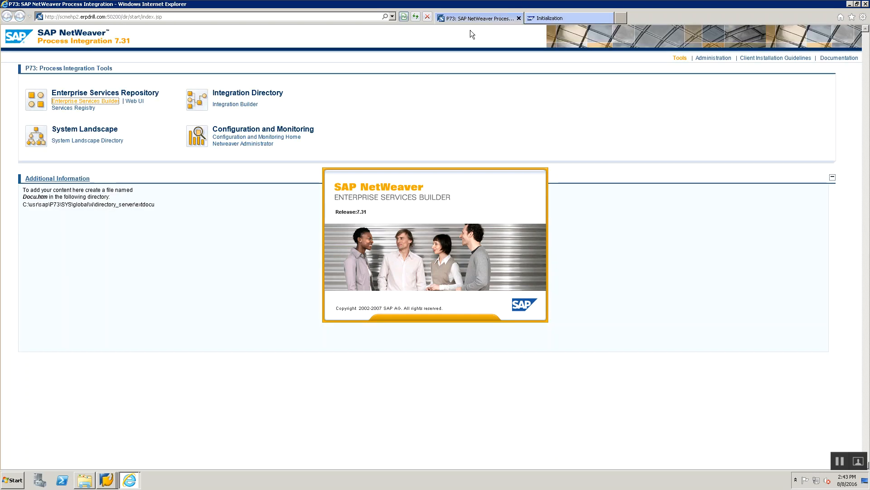
left_click(562, 19)
left_click(609, 18)
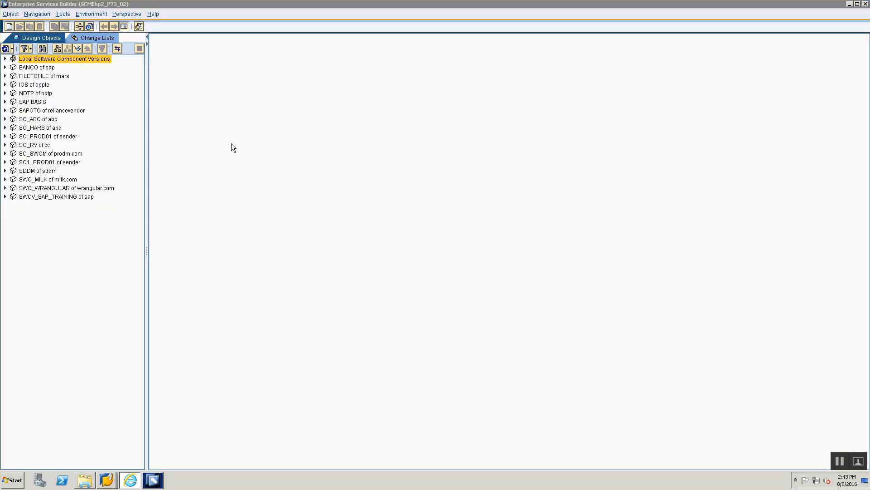
key("alt+Tab")
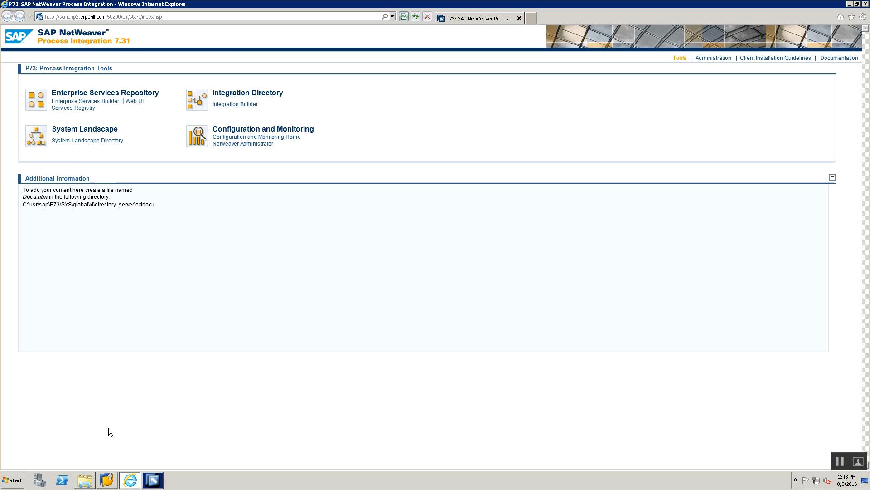
- In a new Notepad file, list PI-to-Java versions: 7.1/7.11→5, 7.31→6, 7.4→6, 7.5→6, 7, 8
key("super+r")
key("Return")
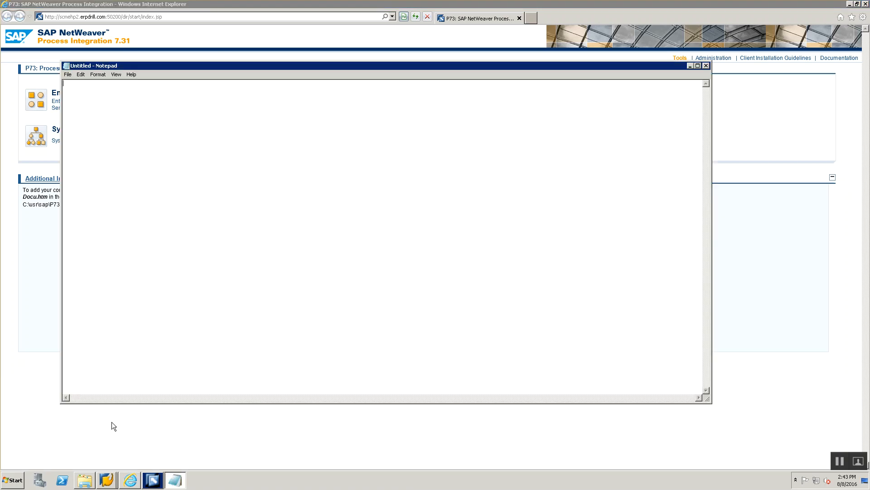
type("PI 7.31 -> Java 1")
key("BackSpace")
type("6")
key("Return")
type("PI 7")
type(".4 -> Java ")
type("6 ")
type("PI 7")
type(".5 -> Java 6")
type(", 7, 8")
key("ctrl+Home")
key("Return")
type("PI 7.1, PI 7.11 ->Java 5")
- Add a 'Session 3 Notes' heading underlined with asterisks above the version list
key("ctrl+a")
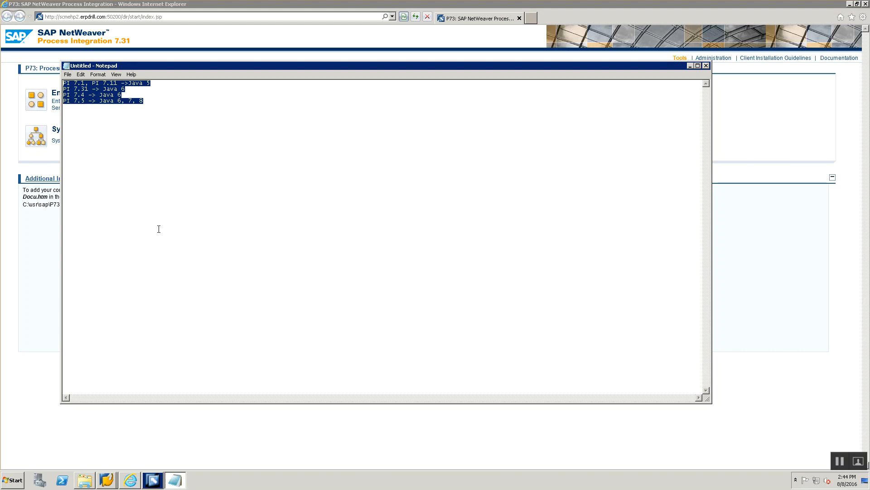
left_click(185, 113)
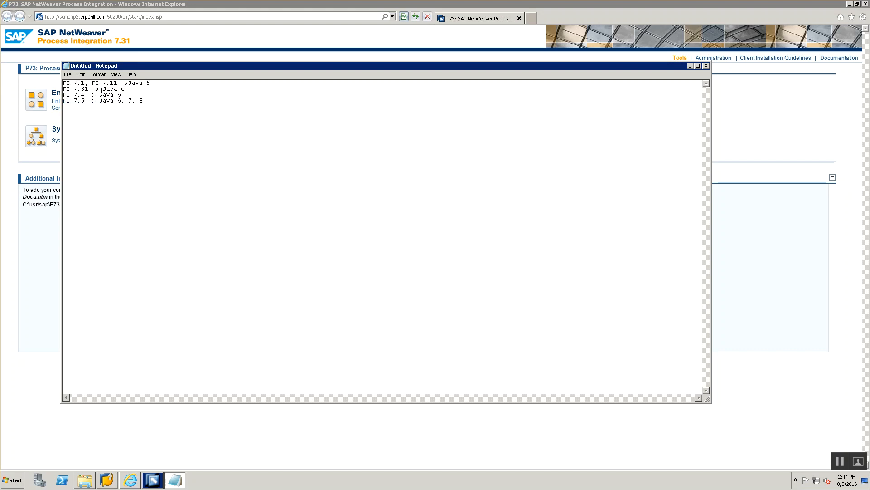
left_click_drag(75, 90, 91, 90)
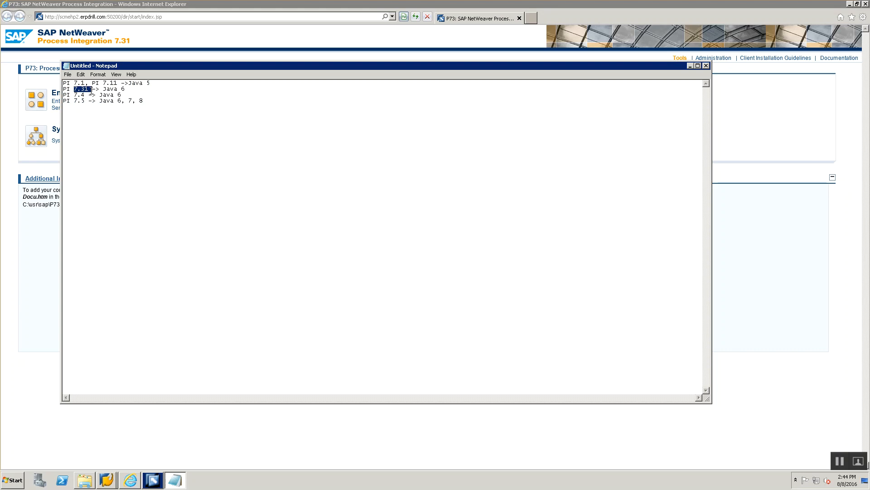
left_click(149, 103)
key("shift+Left")
key("shift+Left")
key("shift+Left")
left_click_drag(131, 89, 67, 87)
left_click(64, 83)
key("Return")
key("Return")
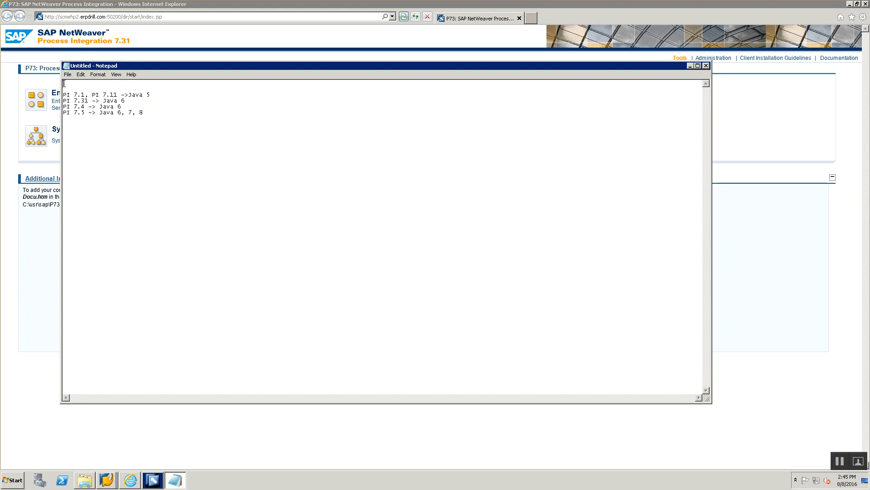
left_click(64, 83)
type("Session 3 Notes")
key("Return")
type("***************")
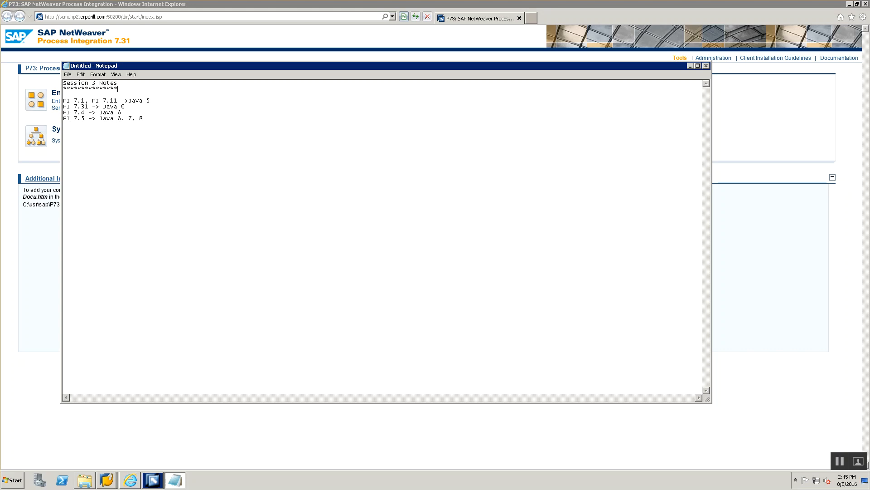
- Save the notes as 'Session 3 ESR Notes' in the Training folder
key("ctrl+s")
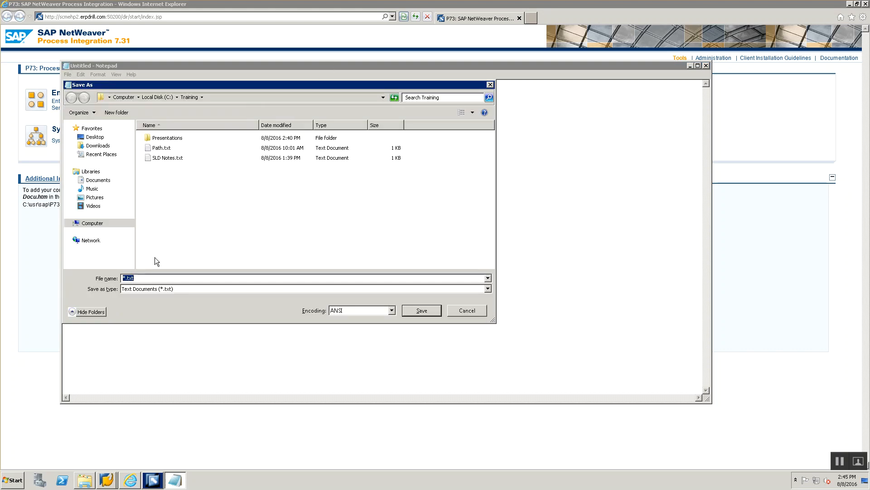
type("Session 3 ESR Notes")
key("Return")
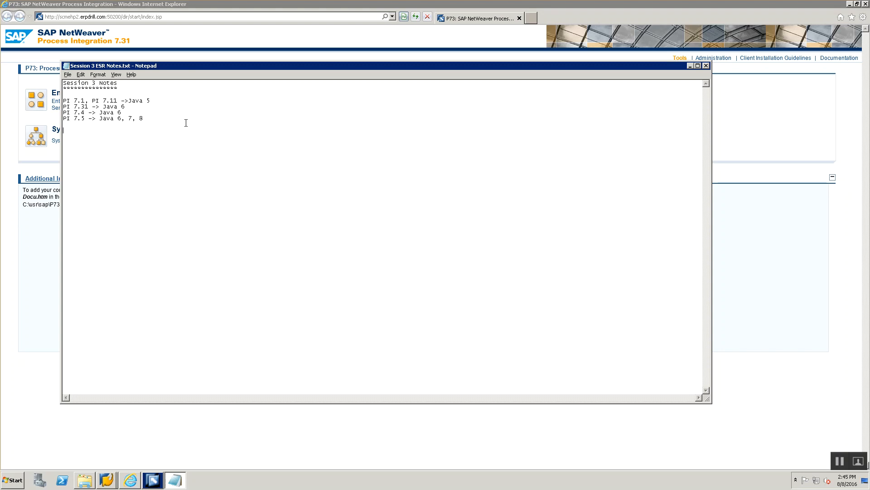
key("alt+Tab")
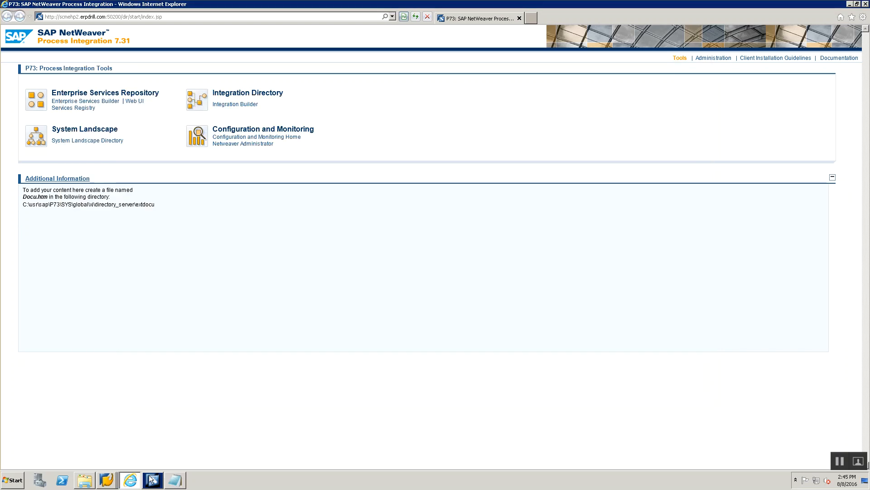
- Select the SWCV_SAP_TRAINING of sap component version in ES Builder, then bring up the Presentations folder
mouse_move(151, 478)
left_click(140, 459)
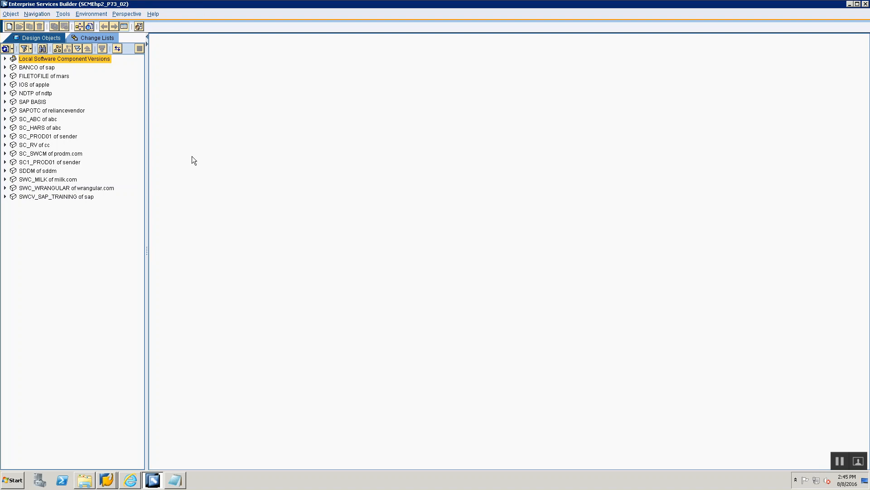
left_click(24, 199)
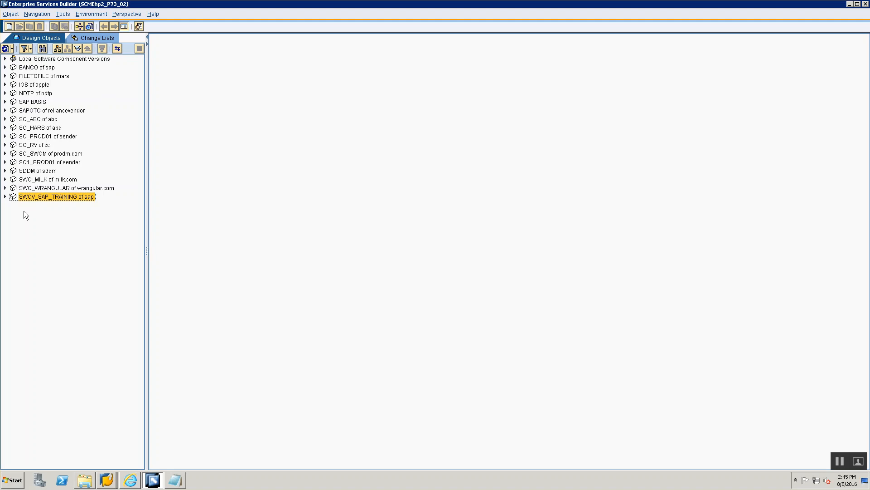
left_click(91, 481)
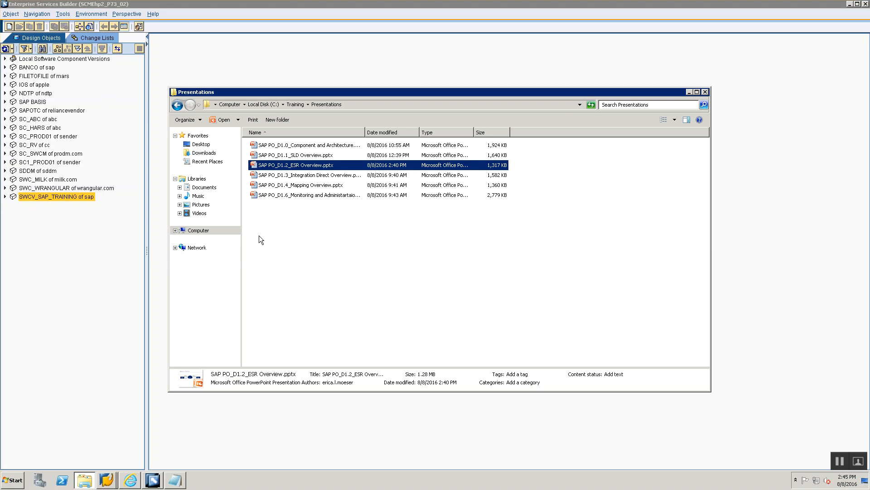
- Open SLD Notes.txt from the Training folder and mark the word SWCV
left_click(290, 106)
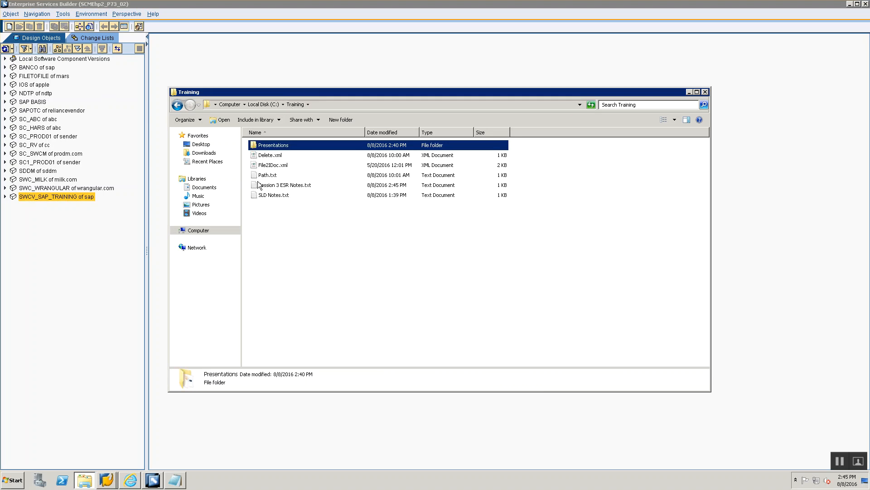
double_click(272, 195)
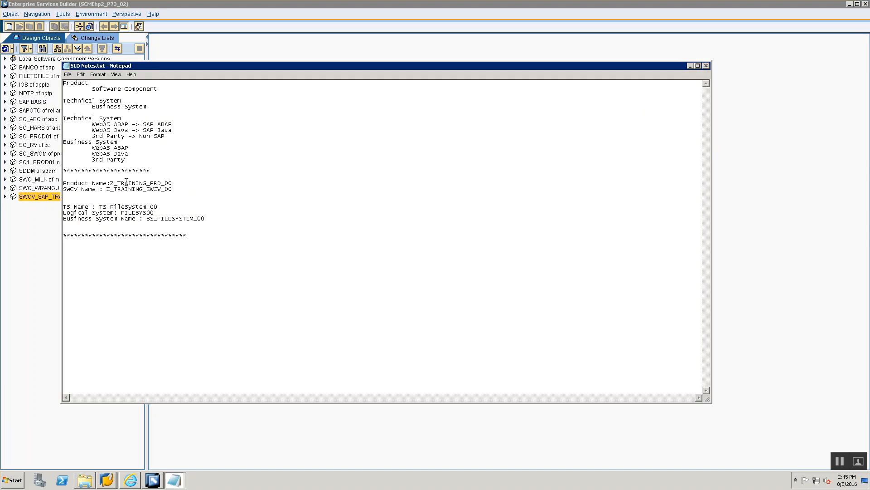
double_click(70, 191)
- Switch between ES Builder and the Training folder, ending on the session notes in Notepad
key("alt+Tab")
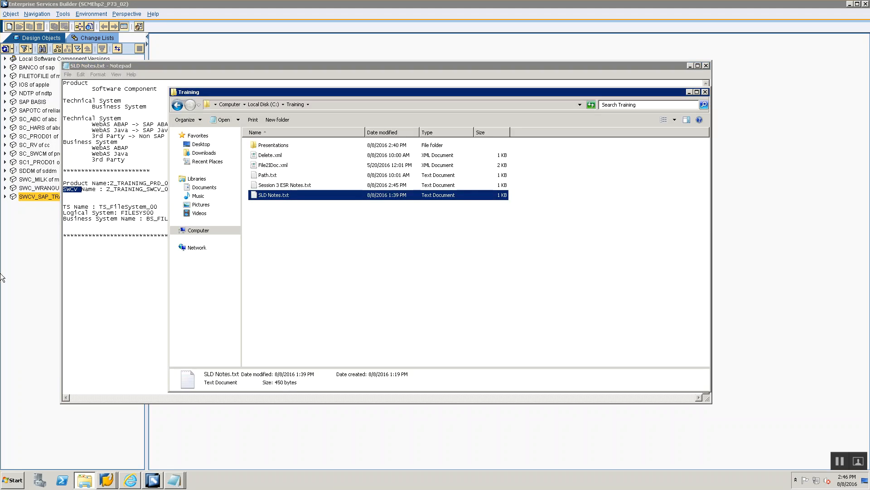
left_click(6, 271)
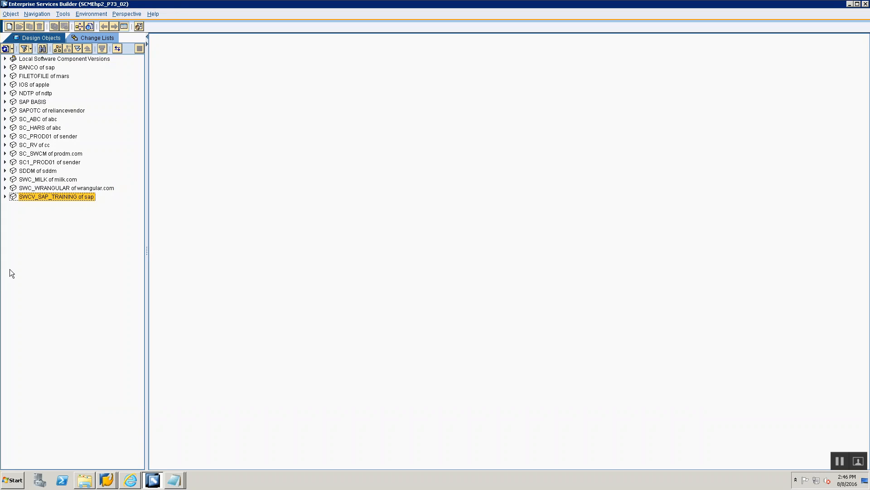
key("alt+Tab")
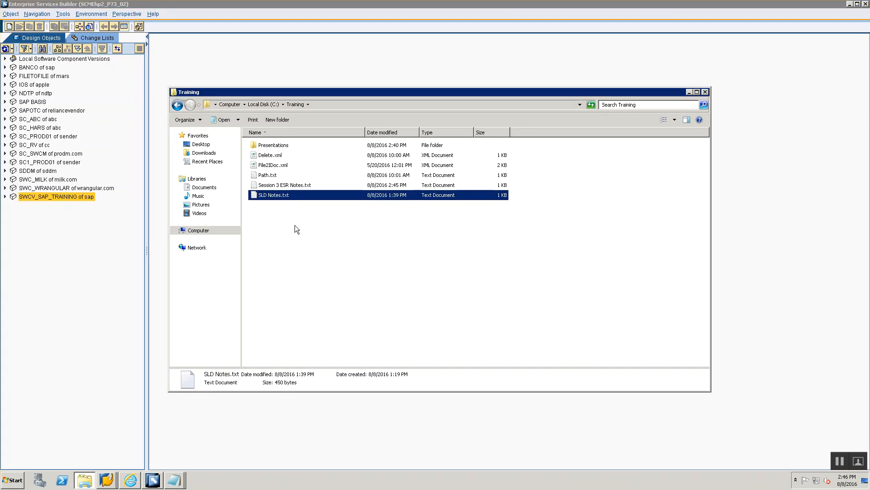
left_click(63, 227)
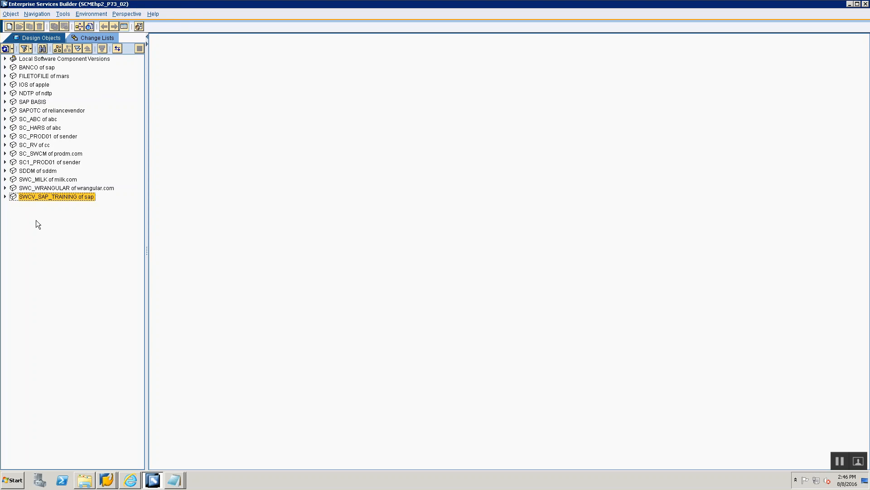
key("alt+Tab")
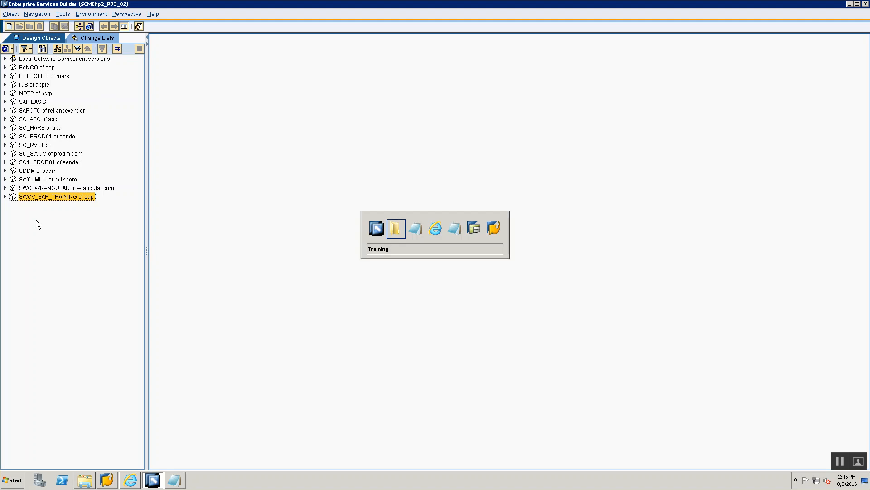
key("alt+Tab")
key("alt+Tab")
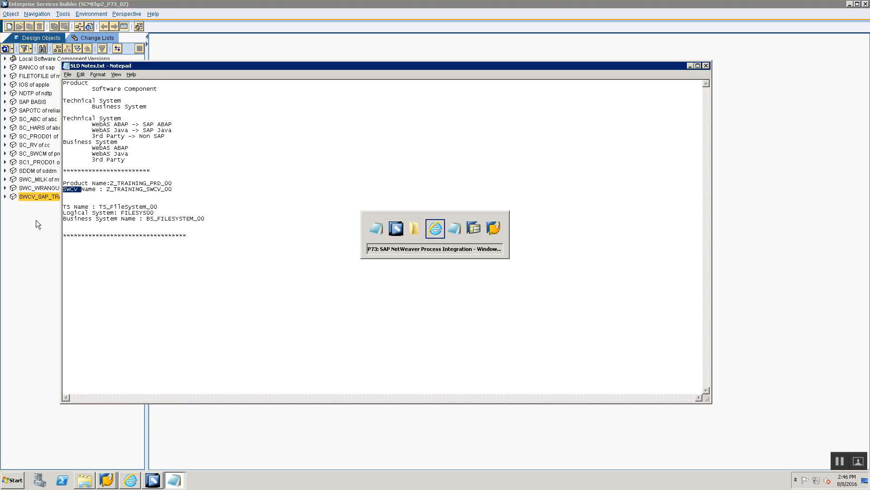
- Note step '1. Import SWCV from SLD' with sub-steps, including Environment → Clear SLD Data Cache
type("****************")
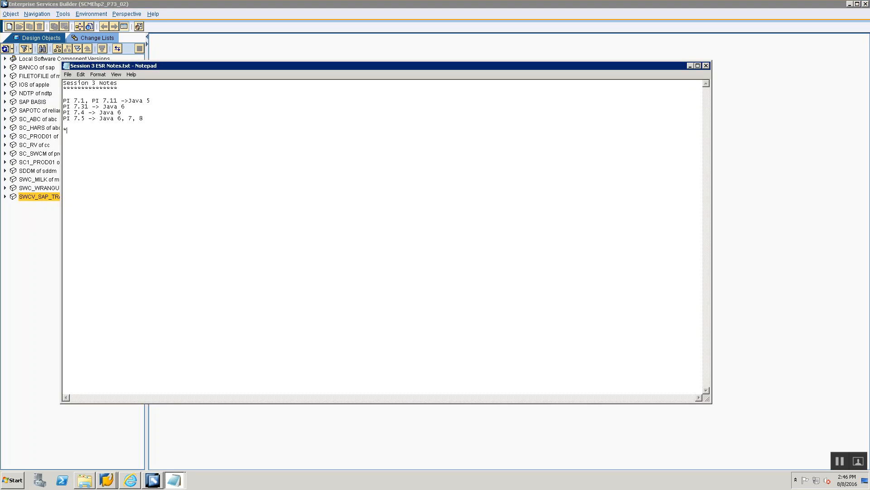
type("1. Impo")
type("rt SWCV")
type(" from S")
type(">")
type(" Clear th")
type("e SLD Data Cache")
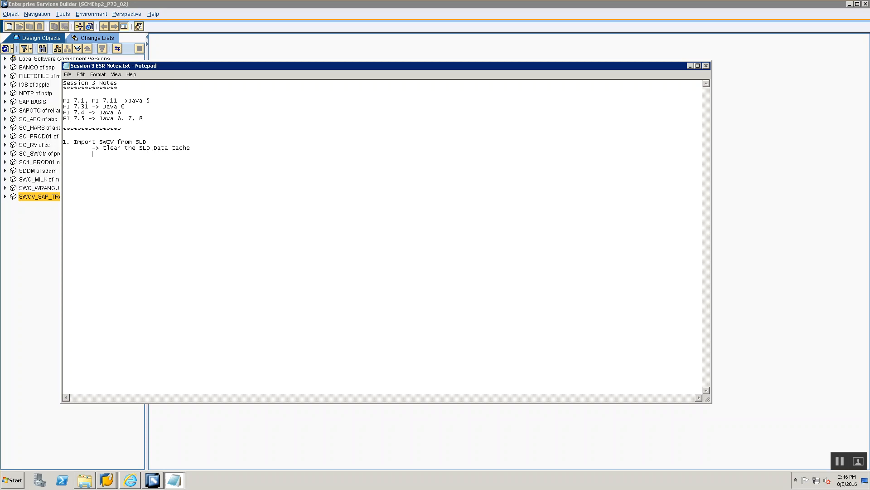
type("-> Import the SWCV from SLD")
key("alt+Tab")
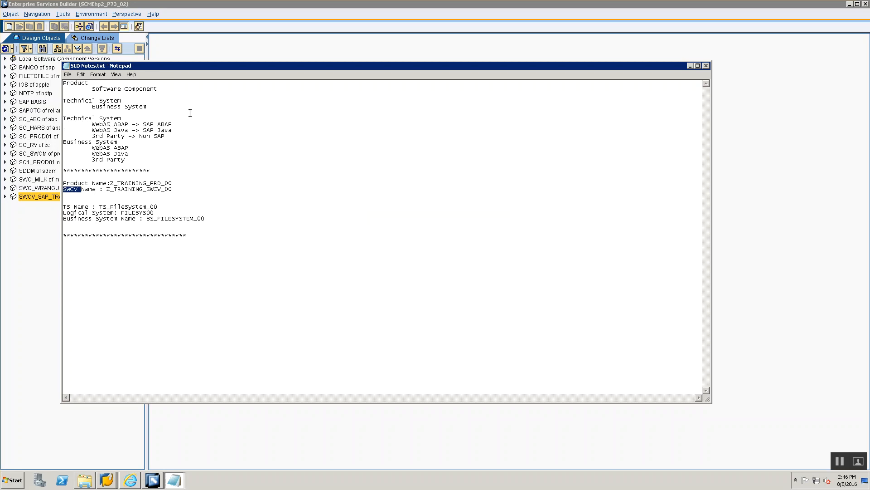
key("alt+Tab")
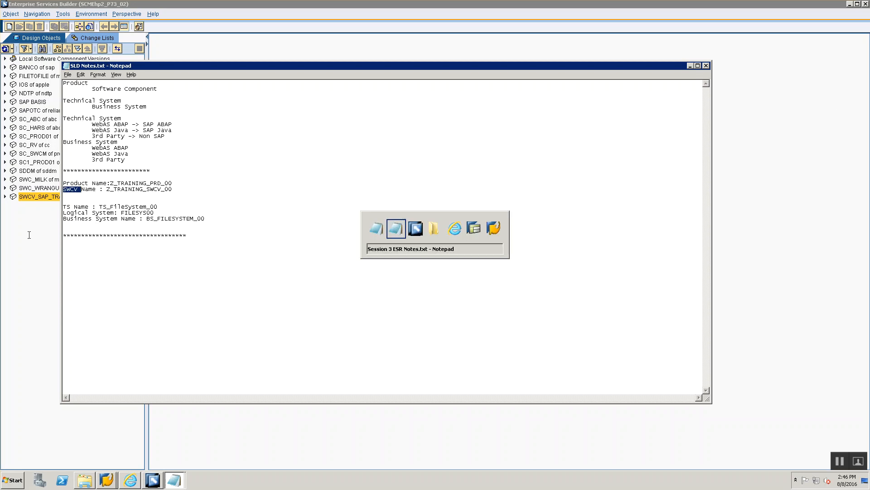
key("alt+Tab")
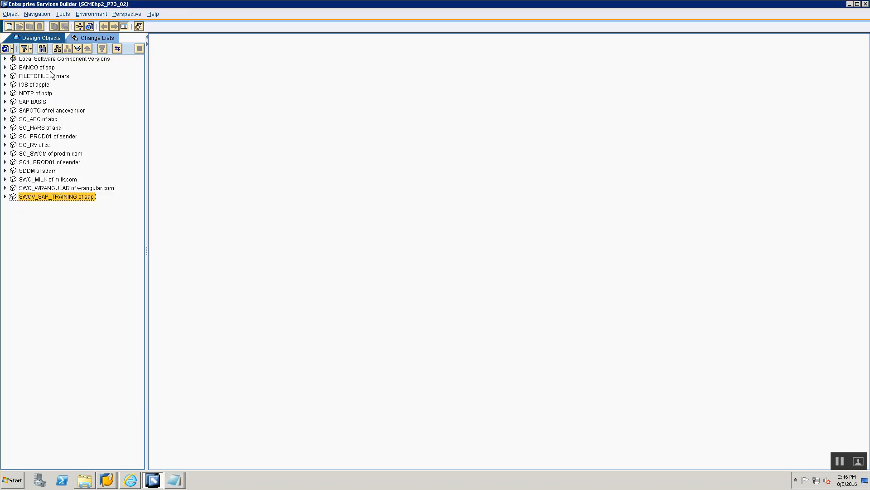
left_click(86, 13)
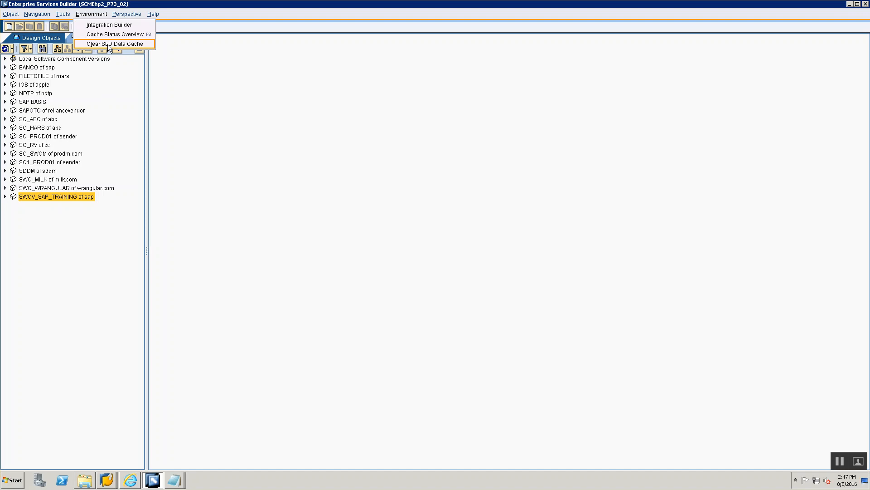
key("alt+Tab")
key("alt+Tab")
key("alt+Tab")
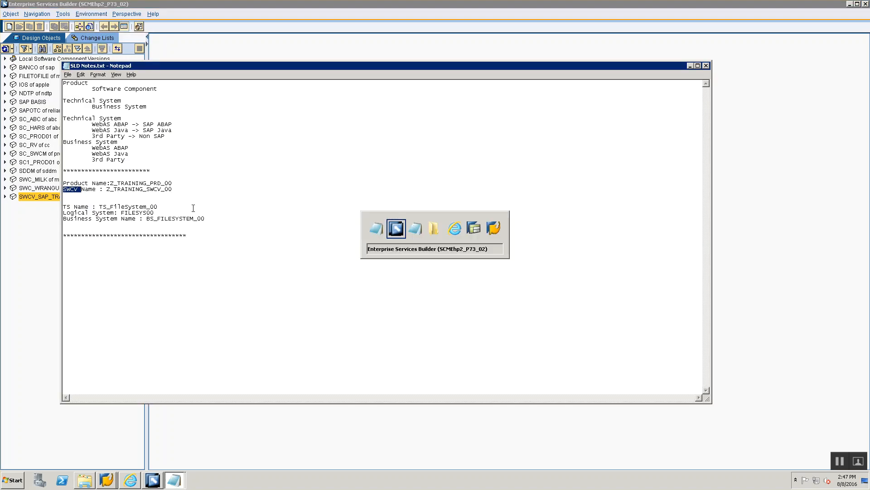
left_click(204, 145)
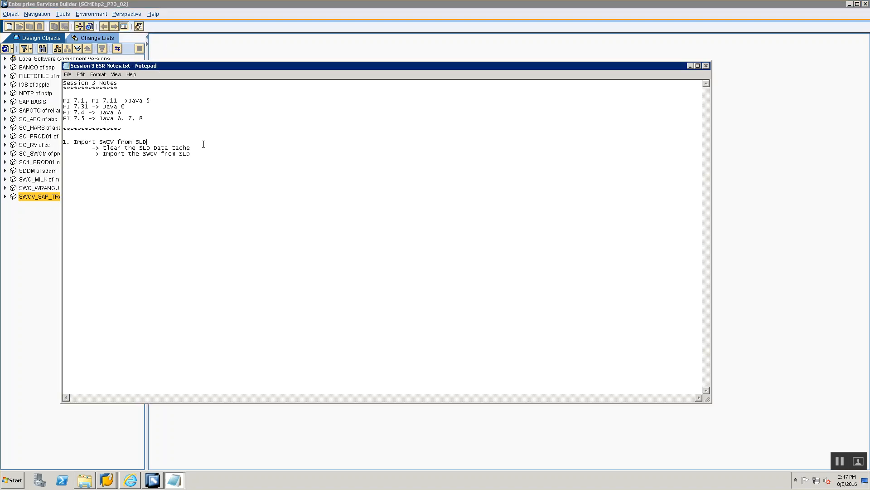
type("--> Enviuro")
type("ronment ")
type("--> Clear SL")
type("Data Cache")
- Clear the SLD data cache in ES Builder via Environment and close the confirmation
key("alt+Tab")
key("alt+Tab")
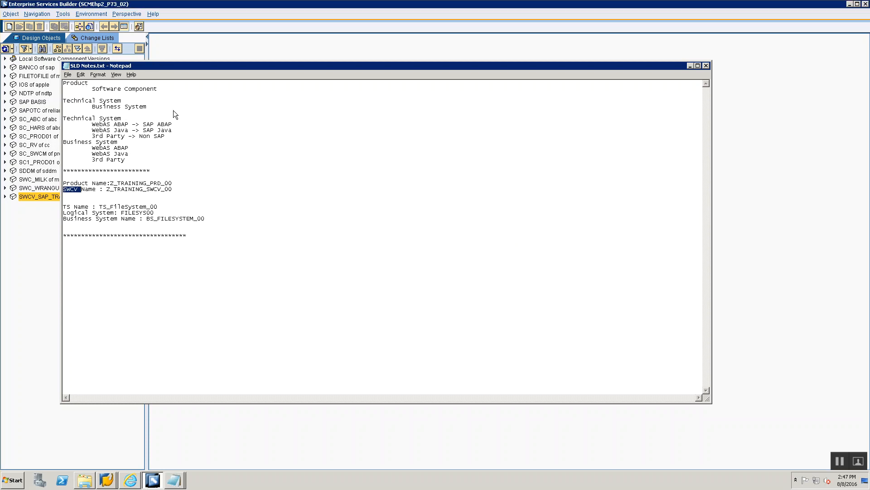
left_click(88, 14)
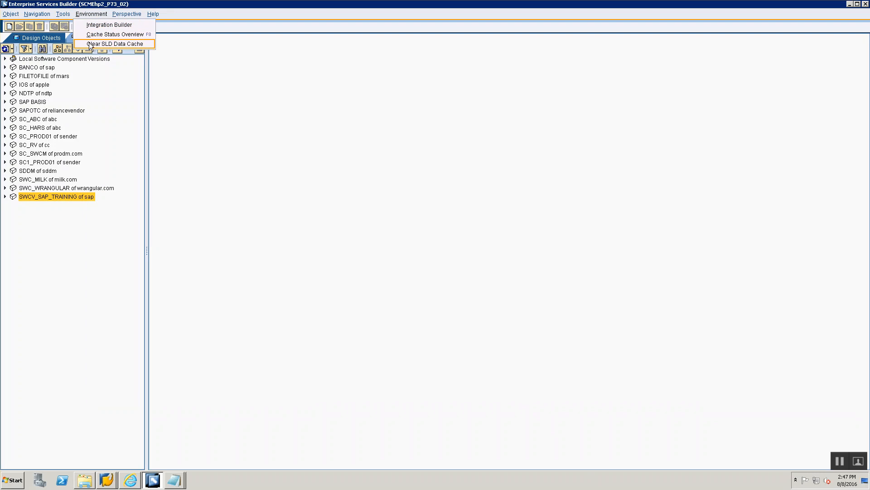
left_click(90, 44)
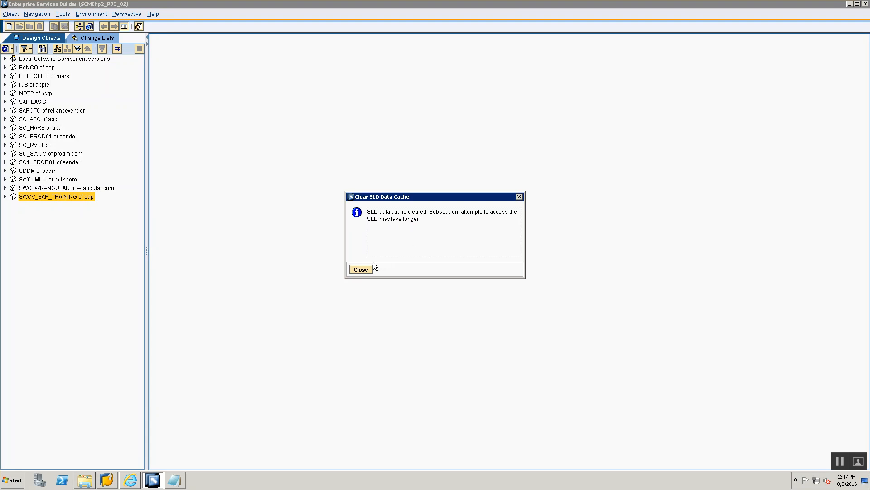
left_click(361, 269)
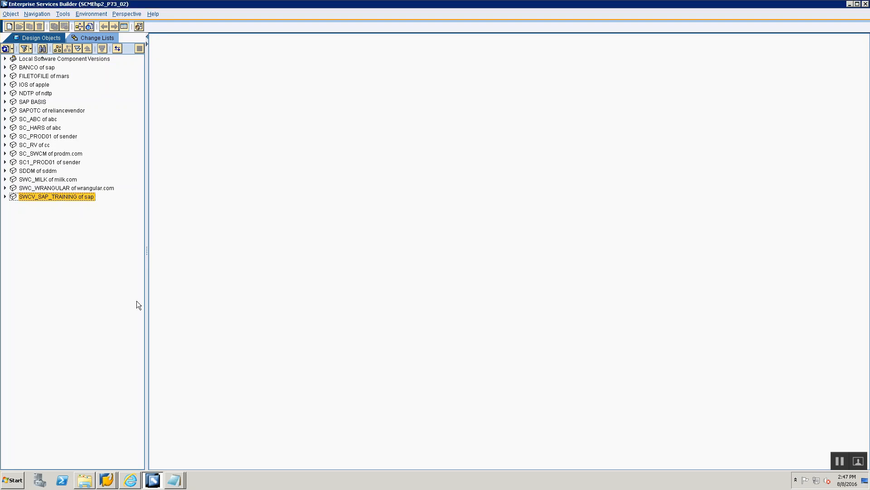
- From the tree's New menu, create a Software Component Version set to Import from SLD
key("alt+Tab")
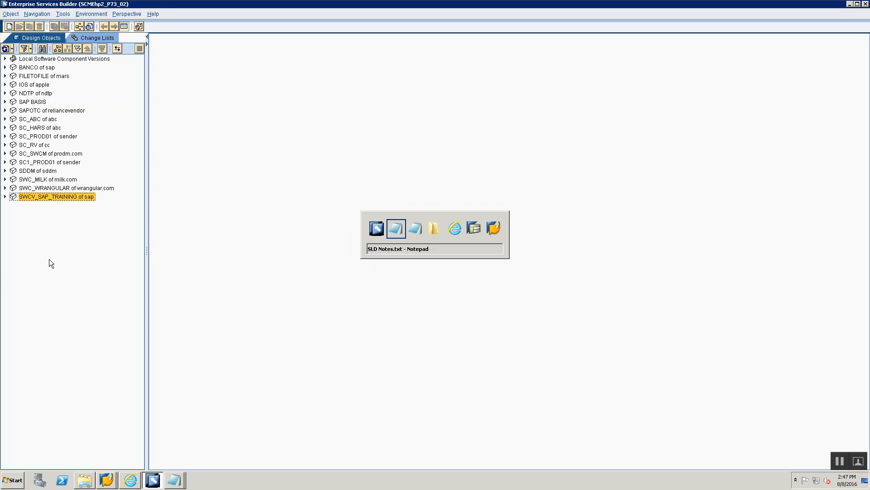
key("alt+Tab")
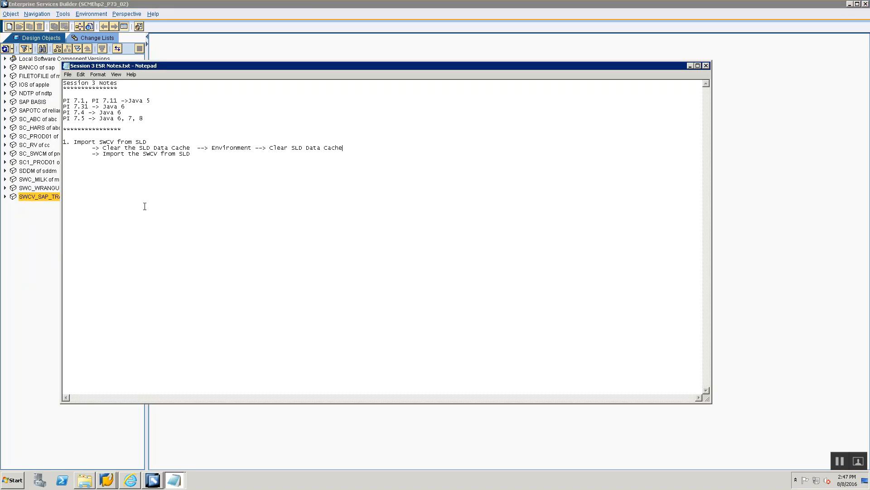
key("alt+Tab")
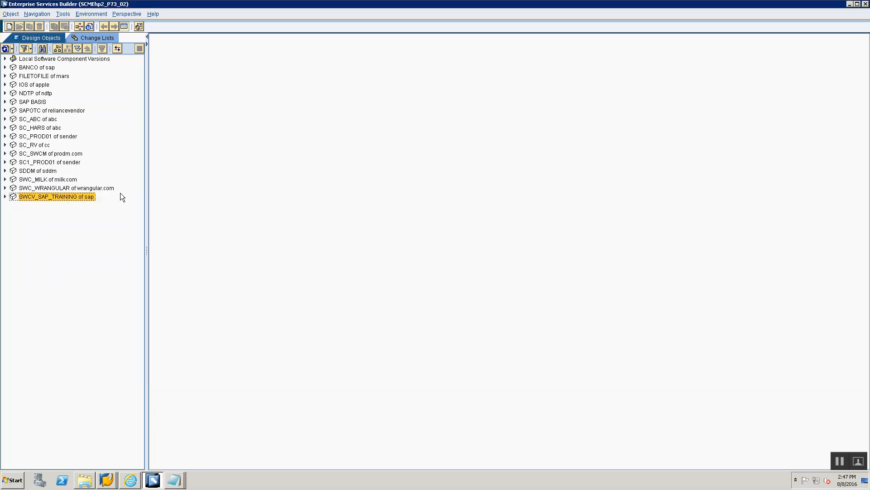
right_click(33, 196)
left_click(29, 279)
right_click(31, 283)
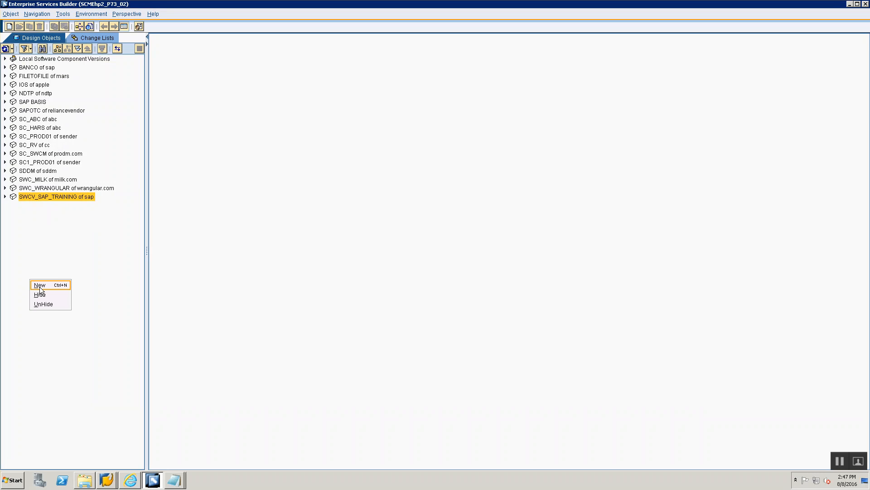
left_click(44, 261)
right_click(44, 261)
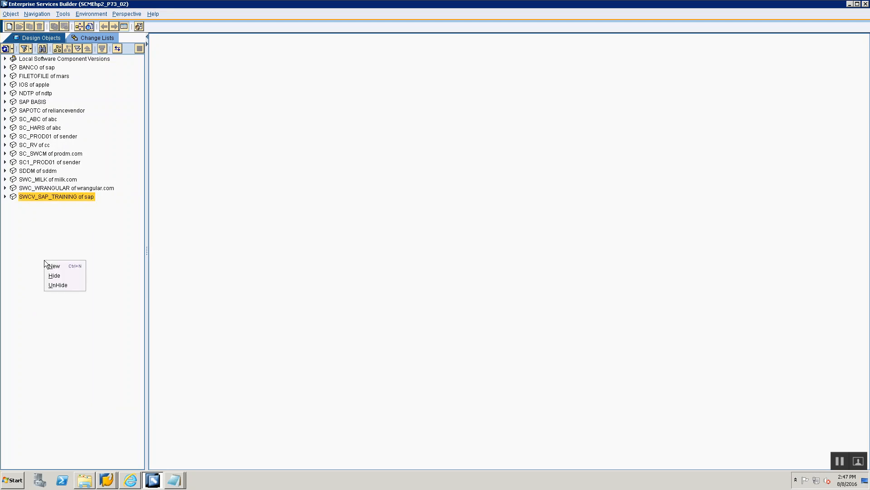
left_click(53, 267)
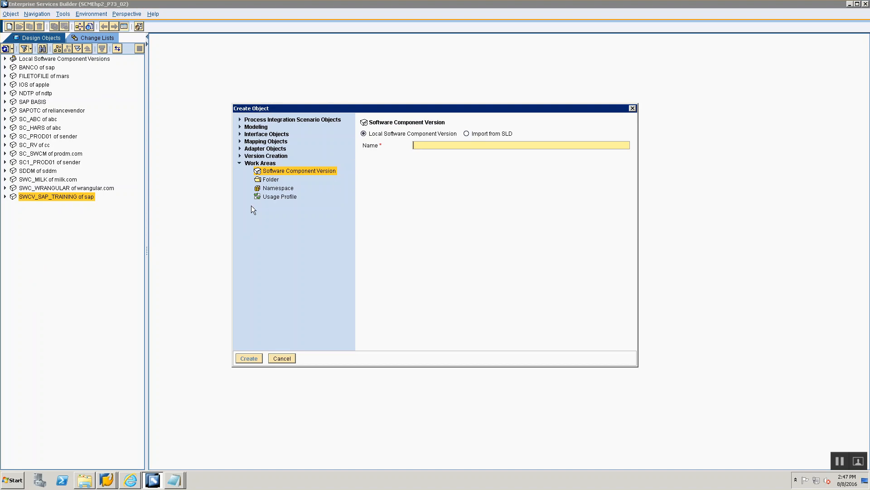
left_click(275, 172)
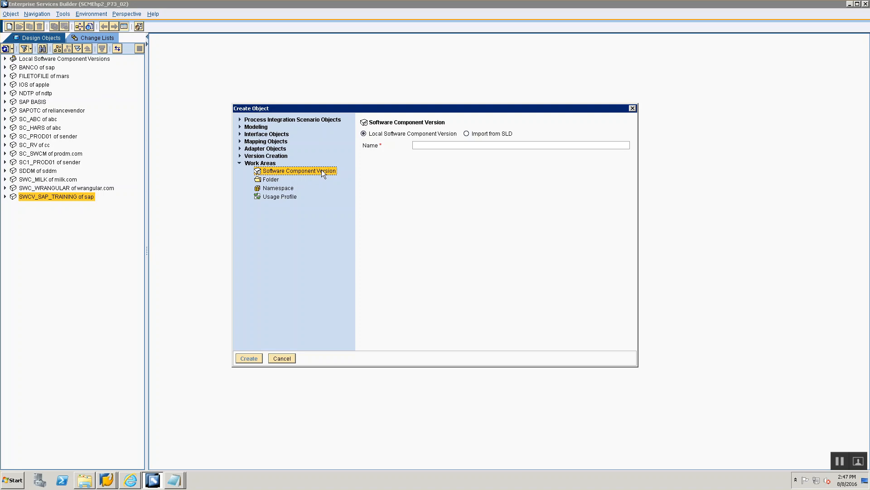
left_click(468, 134)
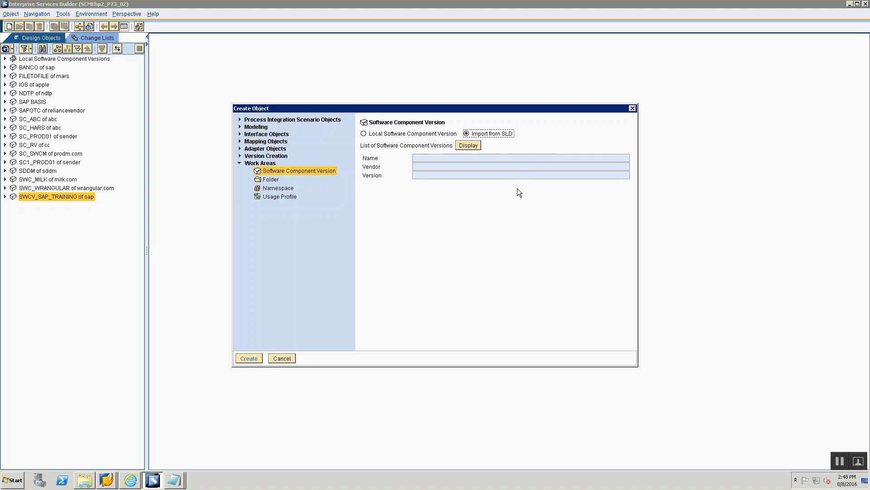
- List the SLD component versions and search for Z_TRAINING_SWCV_00 copied from the notes
left_click(473, 146)
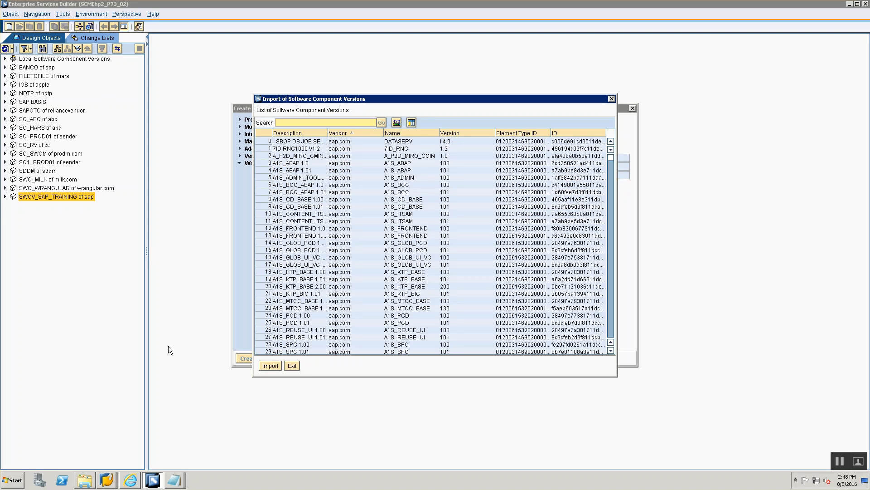
key("alt+Tab")
key("alt+Tab")
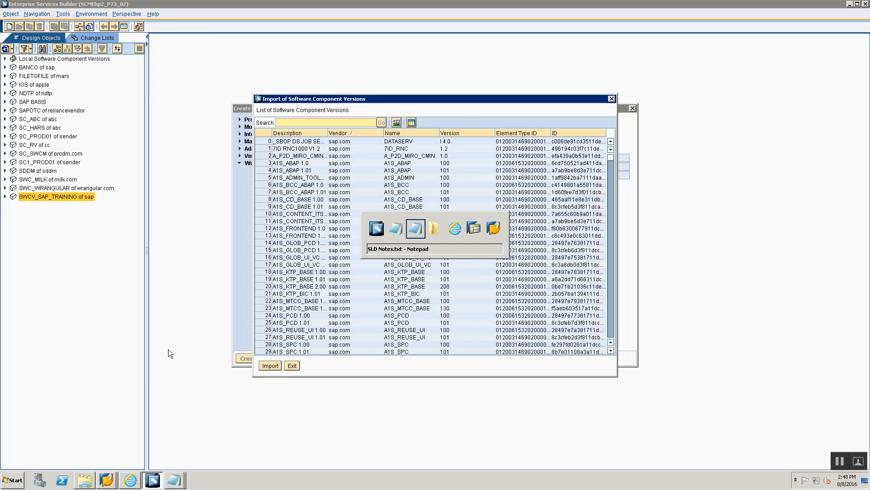
left_click(107, 189)
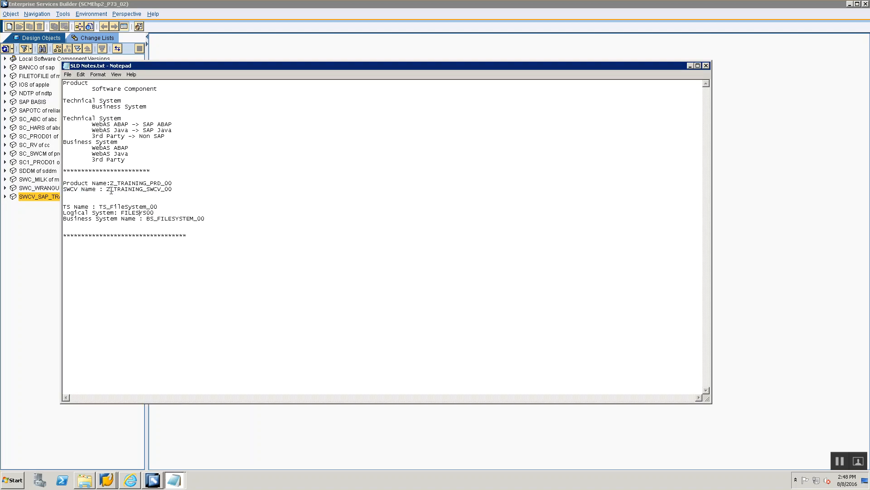
left_click_drag(107, 189, 174, 190)
key("ctrl+c")
key("alt+Tab")
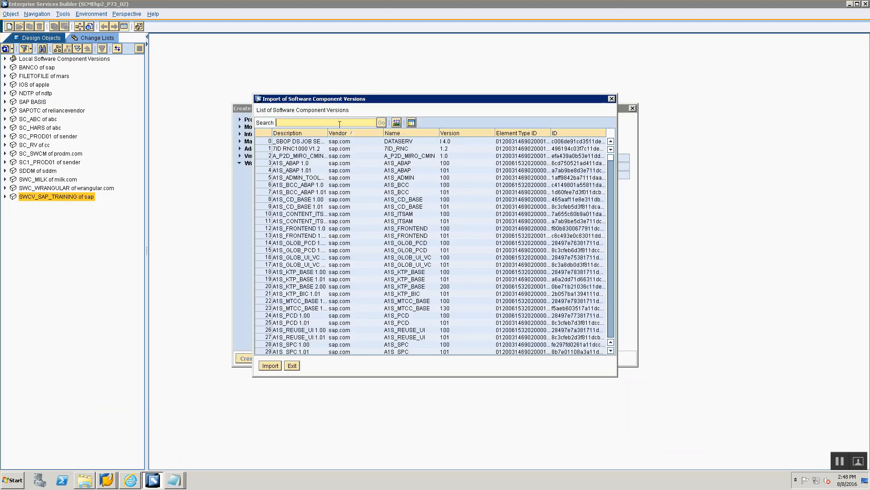
left_click(339, 122)
key("ctrl+v")
- Pick the Z_TRAINING_SWCV row, check the name in the notes, and exit the import list
key("alt+Tab")
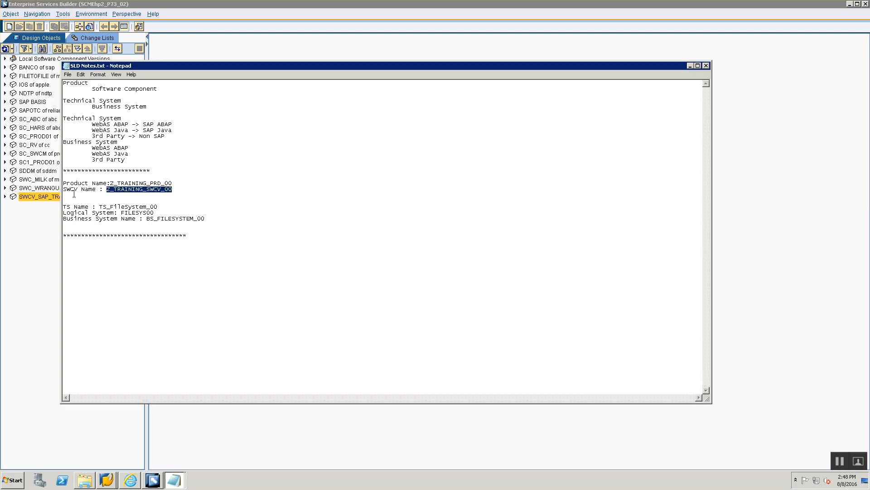
key("alt+Tab")
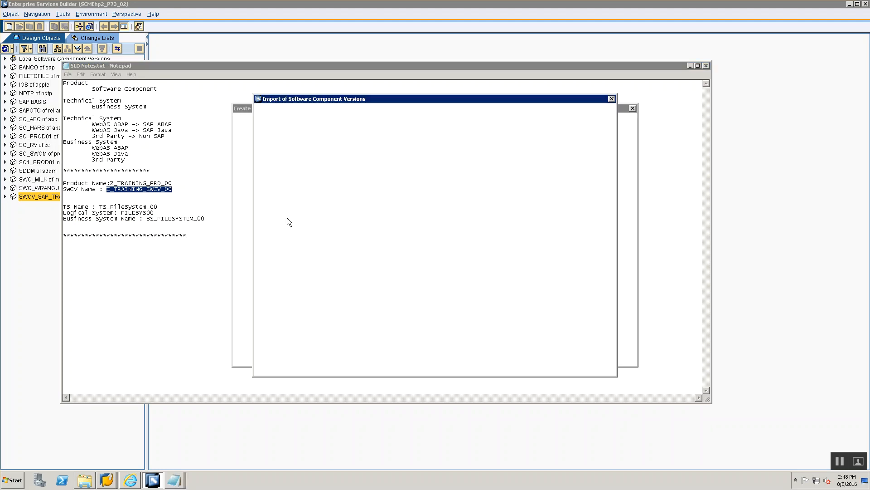
key("alt+Tab")
key("alt+Tab")
key("alt+Tab")
key("alt+Tab")
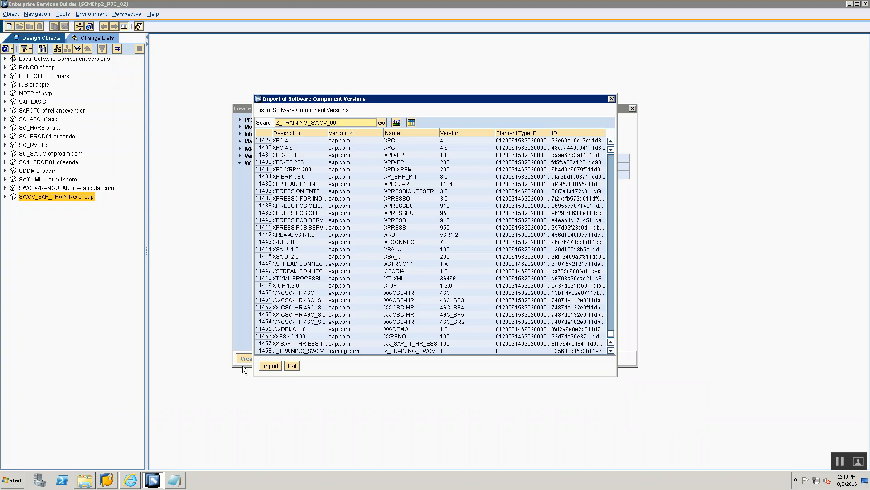
left_click(287, 352)
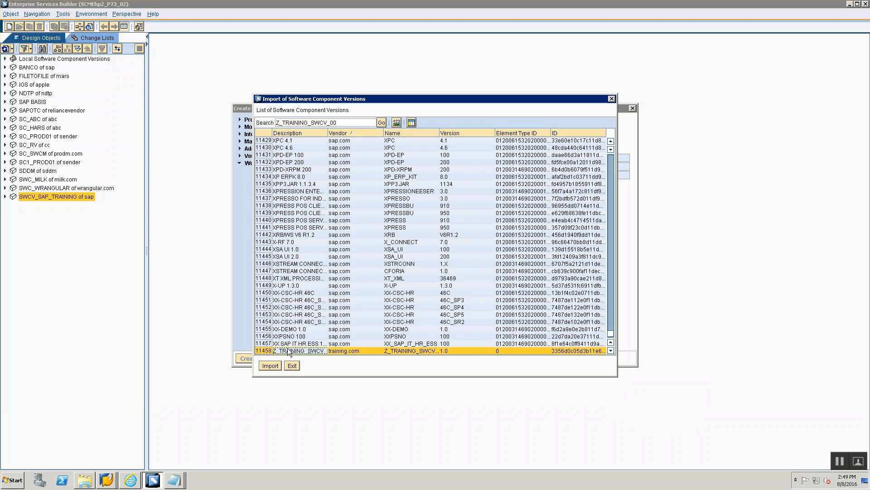
key("alt+Tab")
key("alt+Tab")
left_click(282, 358)
- Reopen a new Software Component Version's Import from SLD list and search Z_TRAINING_SWCV_00
right_click(32, 222)
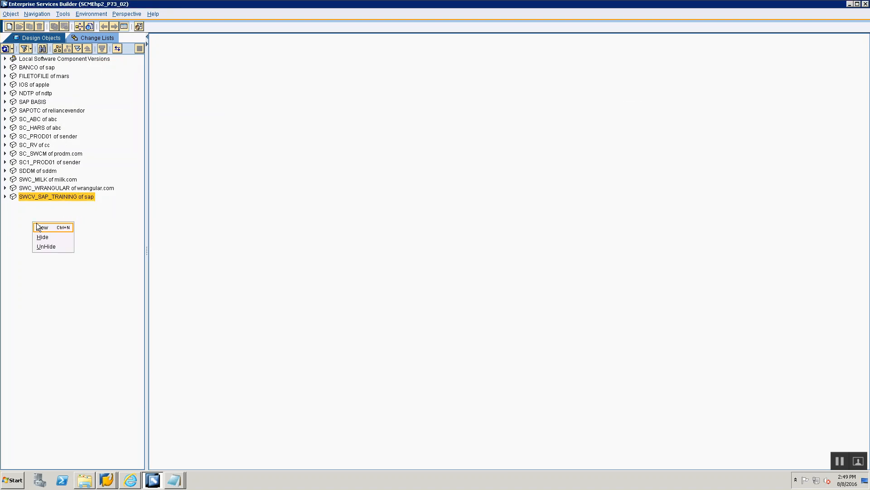
left_click(39, 227)
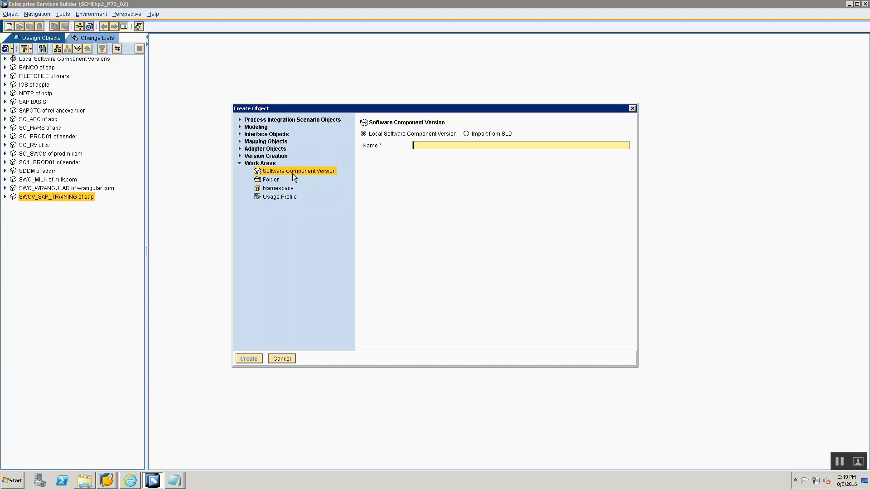
left_click(468, 134)
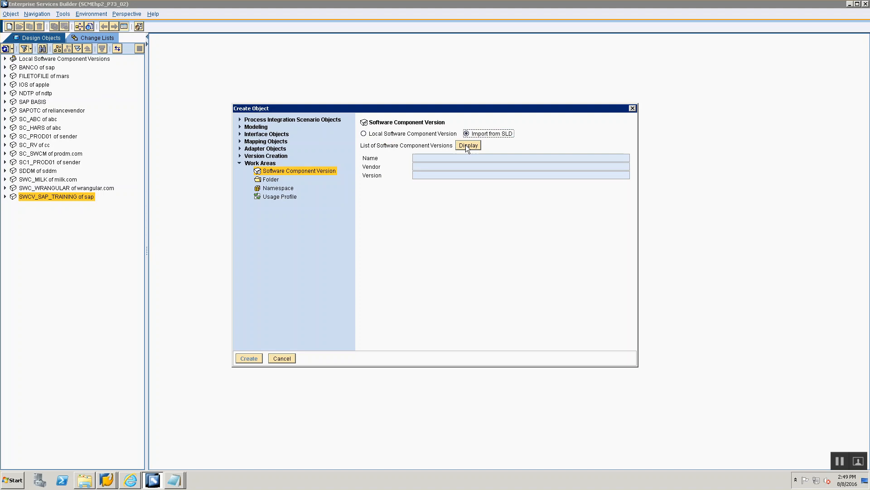
left_click(462, 148)
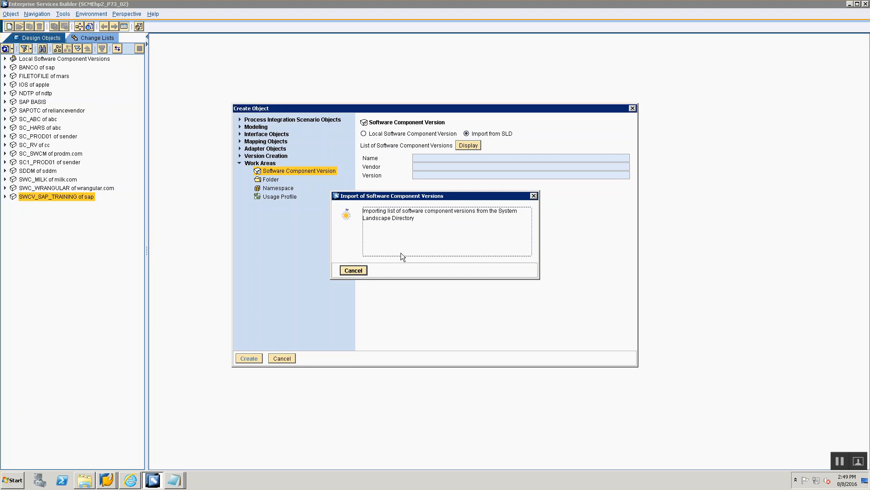
key("alt+Tab")
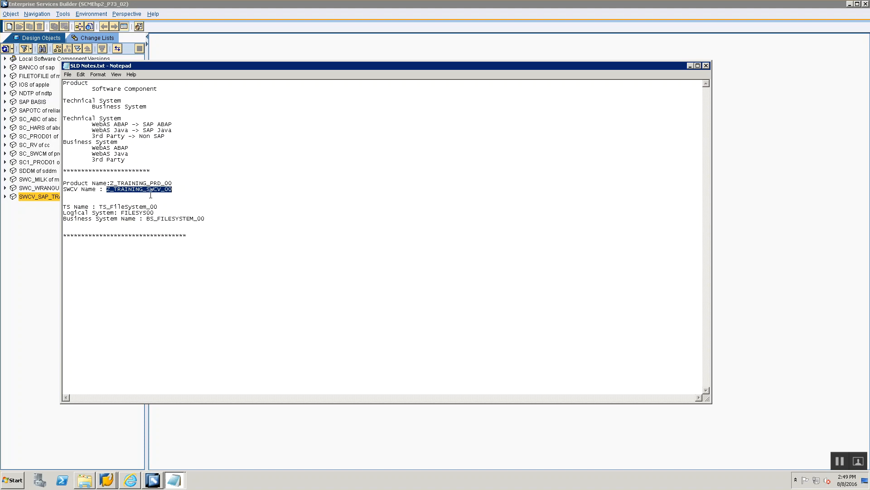
key("alt+Tab")
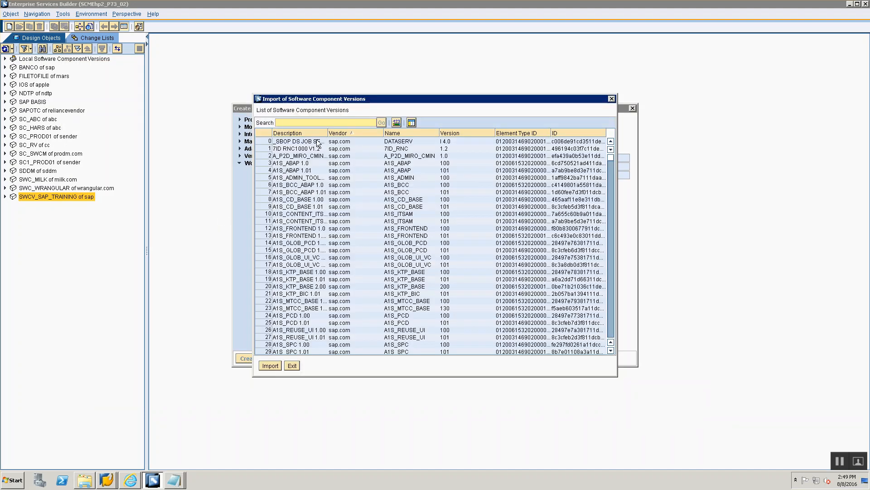
key("ctrl+v")
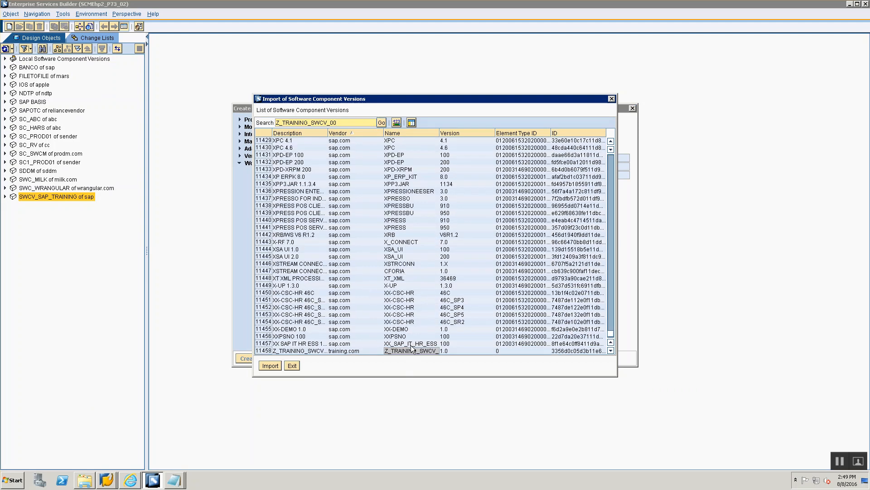
- Widen the Name and Description columns, then import Z_TRAINING_SWCV_00 1.0 of training.com from the SLD list
left_click_drag(439, 133, 473, 141)
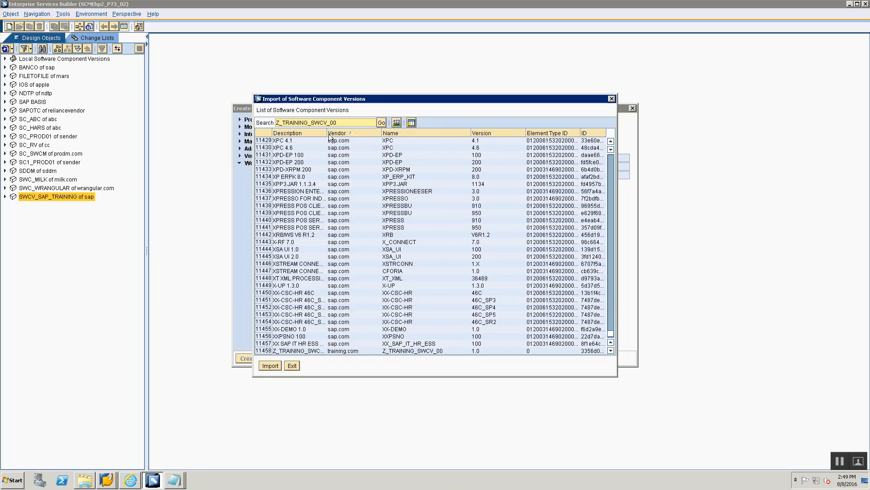
left_click_drag(328, 136, 349, 137)
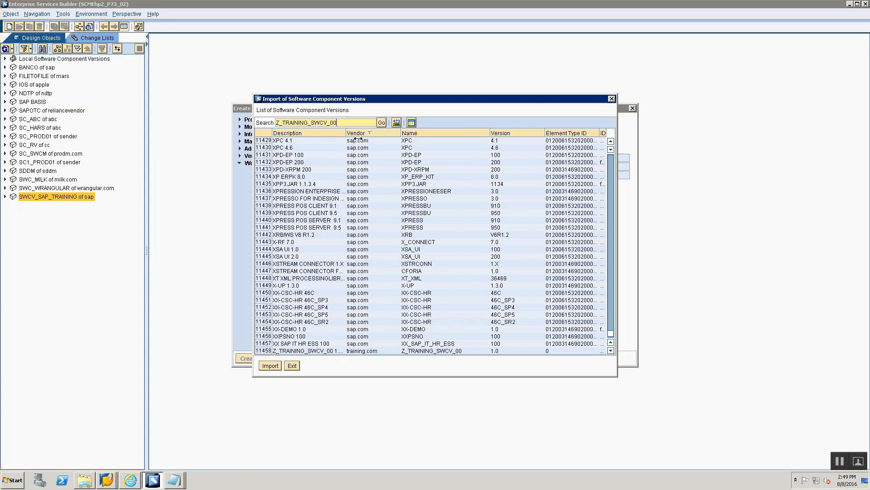
left_click(324, 351)
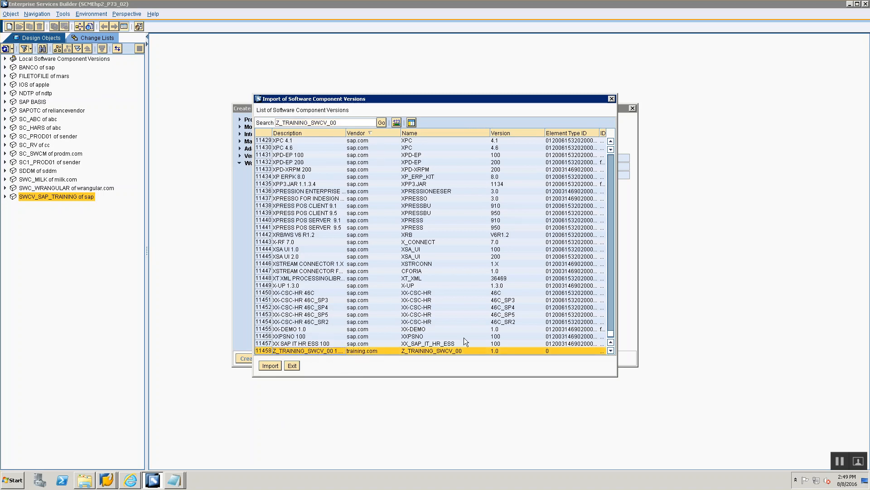
left_click(269, 366)
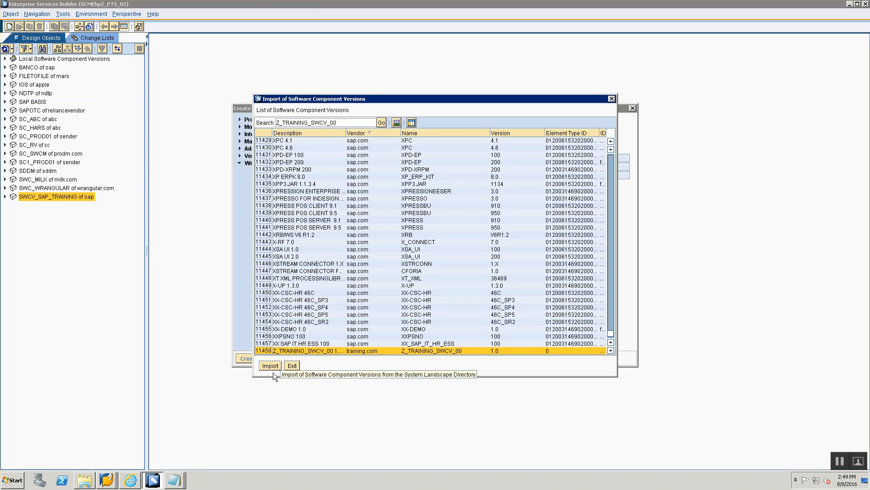
key("alt+Tab")
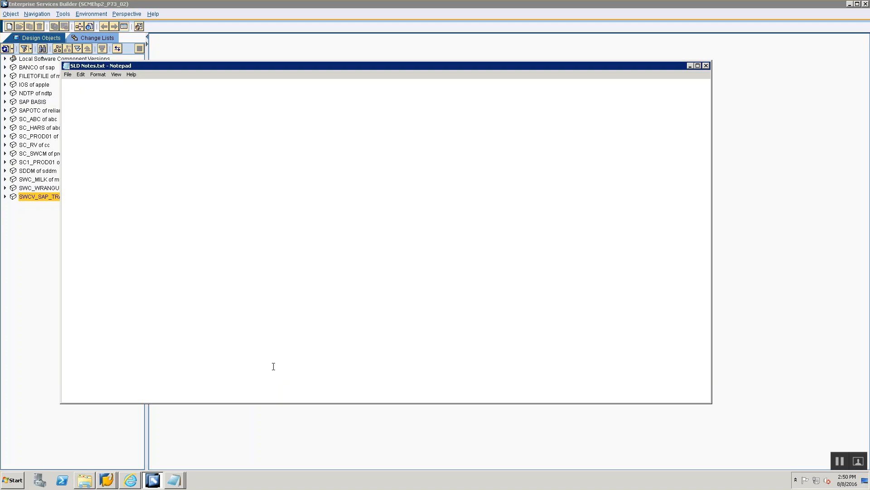
left_click(689, 67)
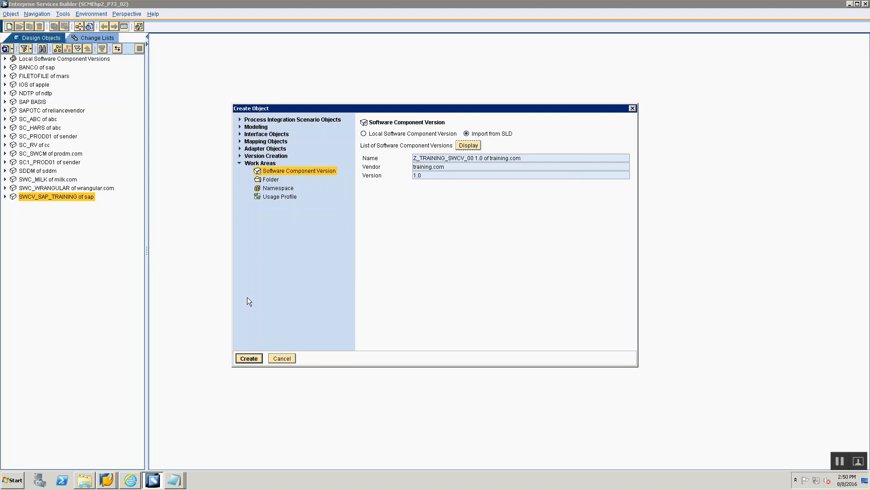
- Create the Z_TRAINING_SWCV_00 1.0 component version with English as original language and save it
left_click(246, 359)
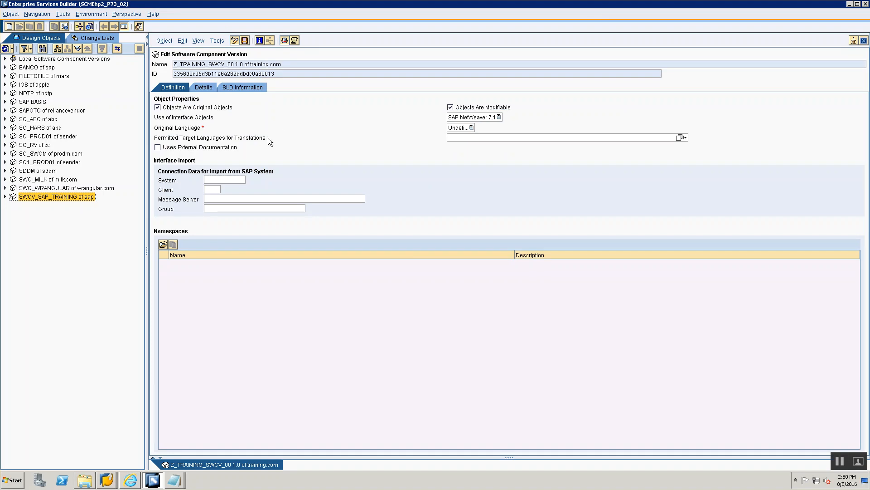
left_click(460, 128)
left_click(456, 139)
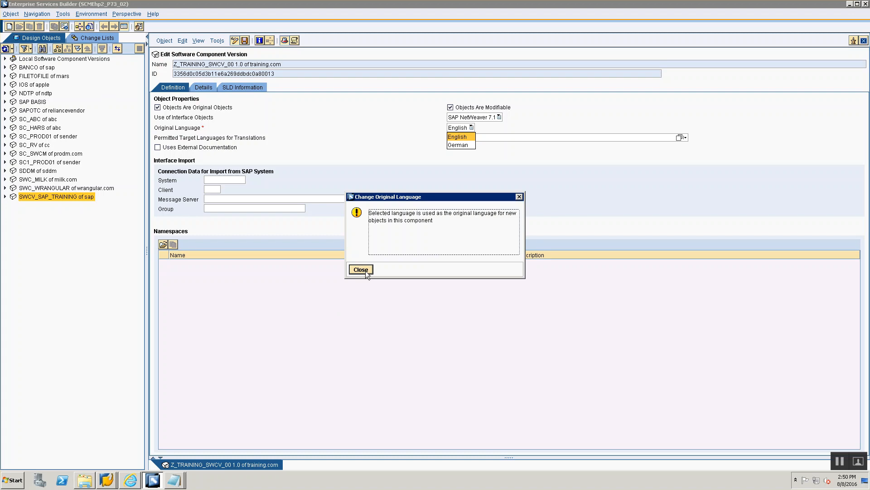
left_click(365, 270)
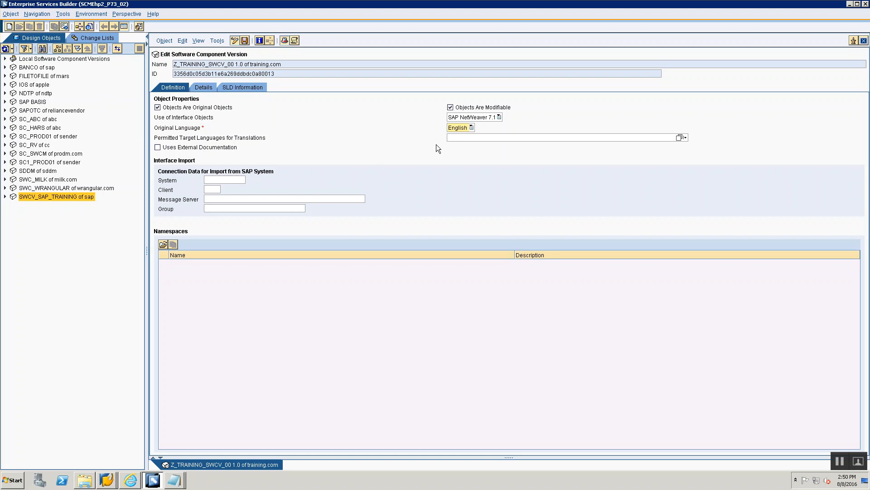
left_click(459, 128)
left_click(245, 40)
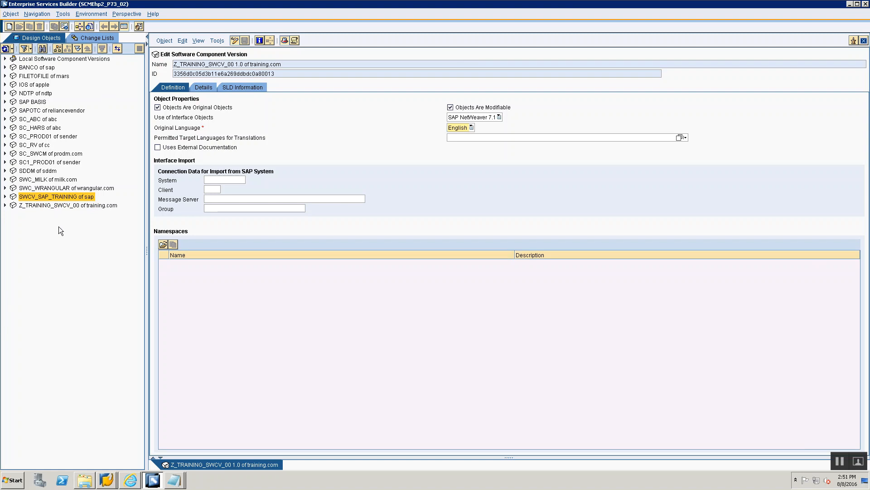
left_click(56, 208)
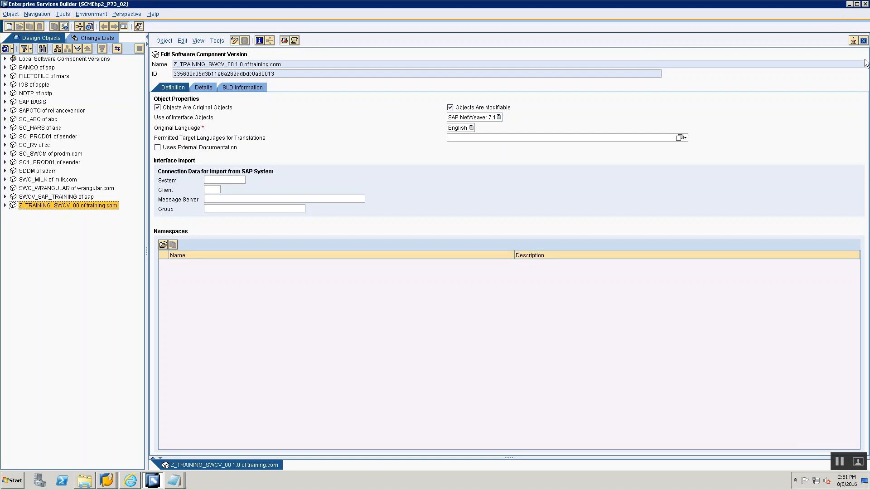
- Close the component editor and expand Z_TRAINING_SWCV_00 and its 1.0 version
left_click(863, 41)
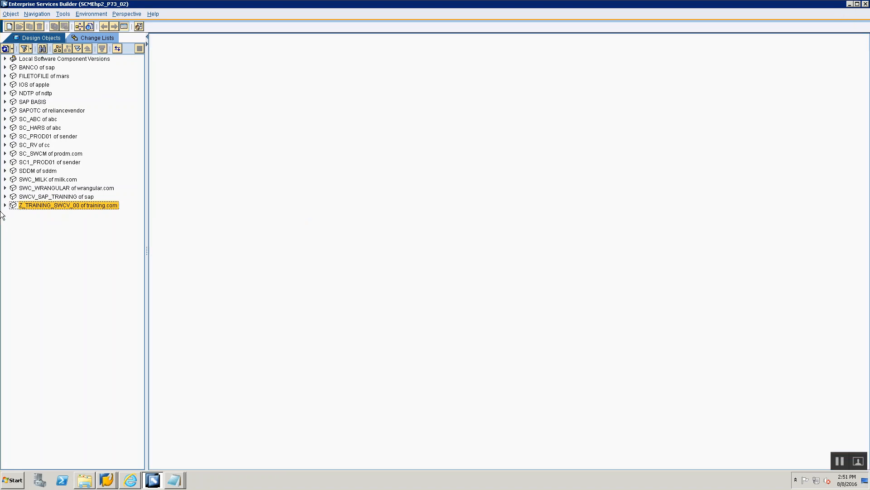
left_click(5, 205)
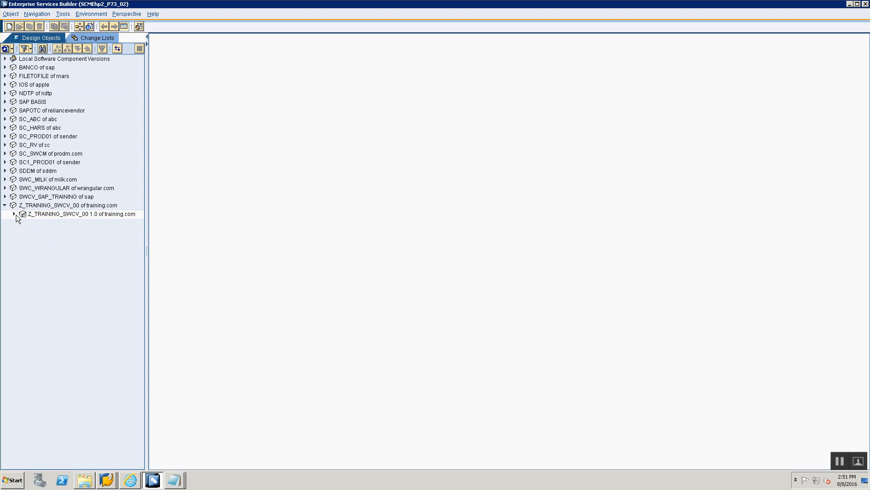
left_click(14, 213)
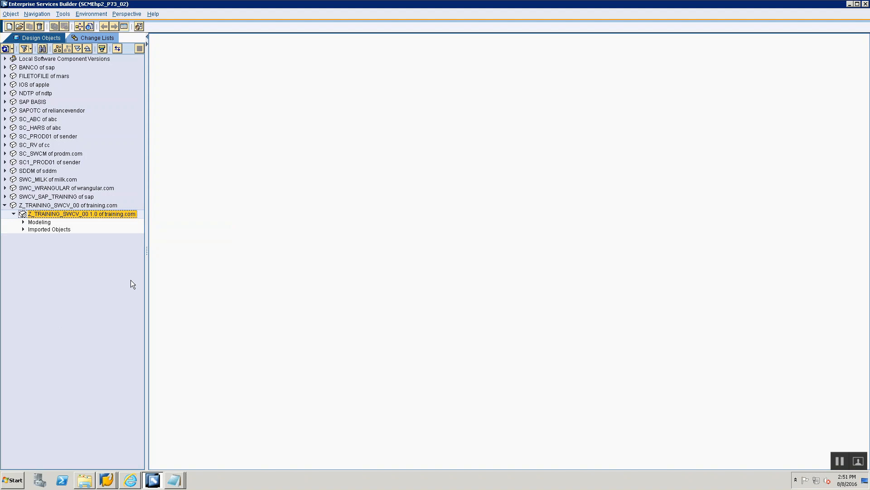
- Add the note line '2. Cleate a Namespace-> Is a container for your objects' in Notepad
key("alt+Tab")
key("alt+Tab")
key("alt+Tab")
key("alt+Tab")
key("alt+Tab")
key("alt+Tab")
key("alt+Tab")
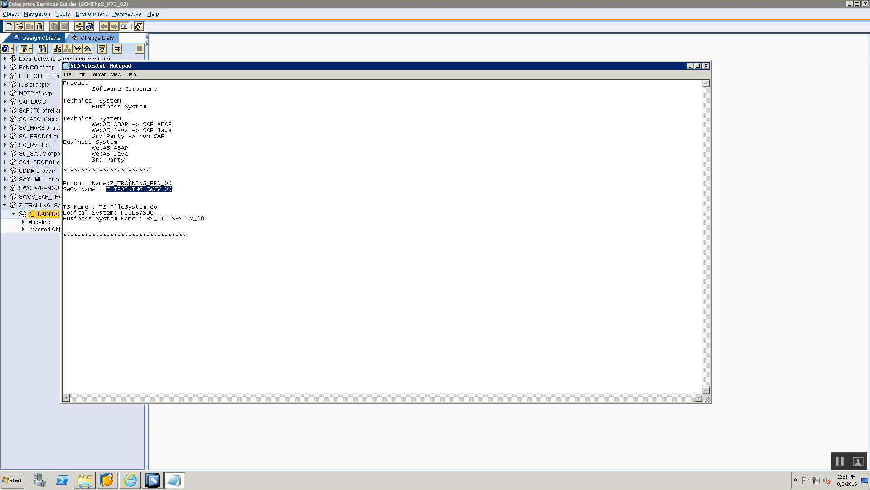
key("alt+Tab")
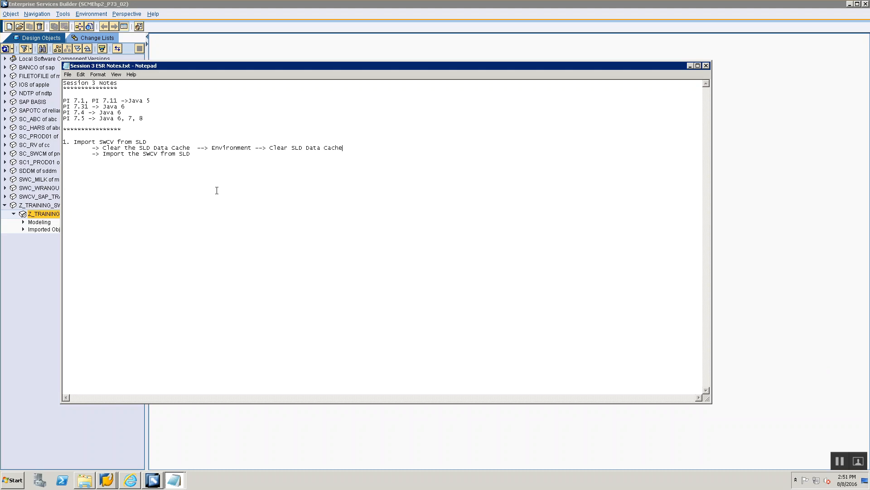
left_click_drag(218, 153, 18, 139)
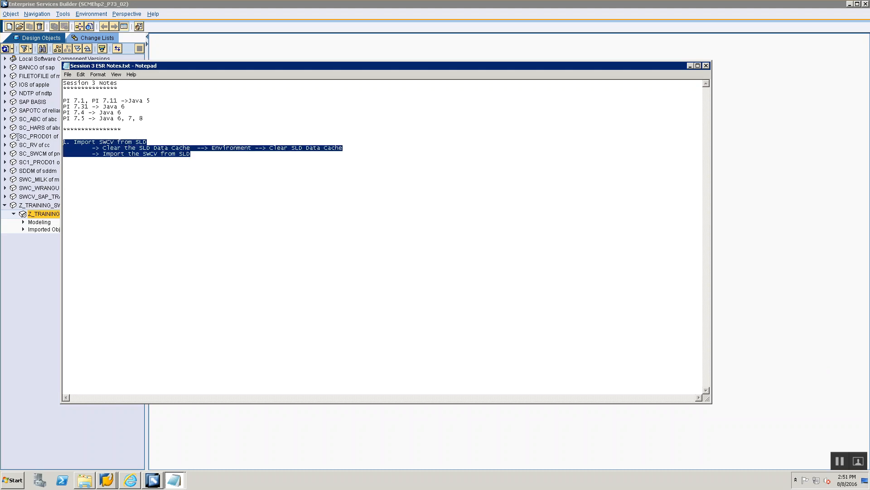
left_click_drag(223, 148, 225, 153)
left_click(225, 153)
key("Return")
type("2. Cl")
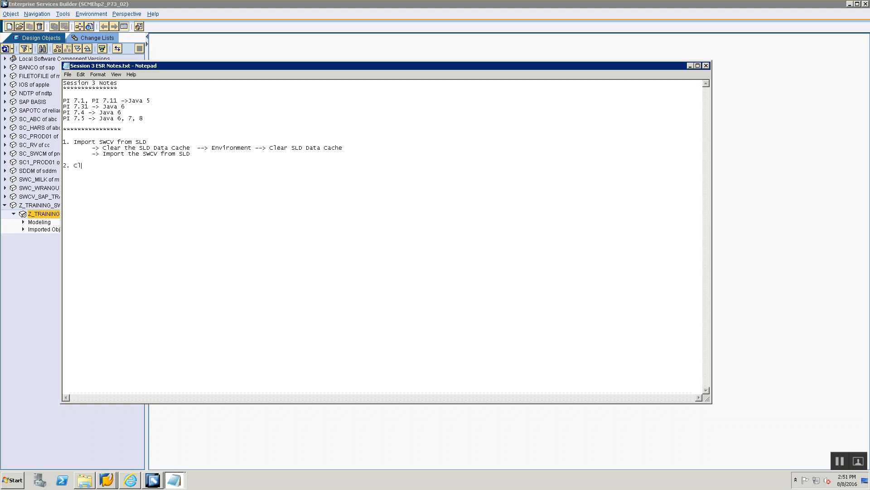
type("eate a Namespace-> Is a container for your objects")
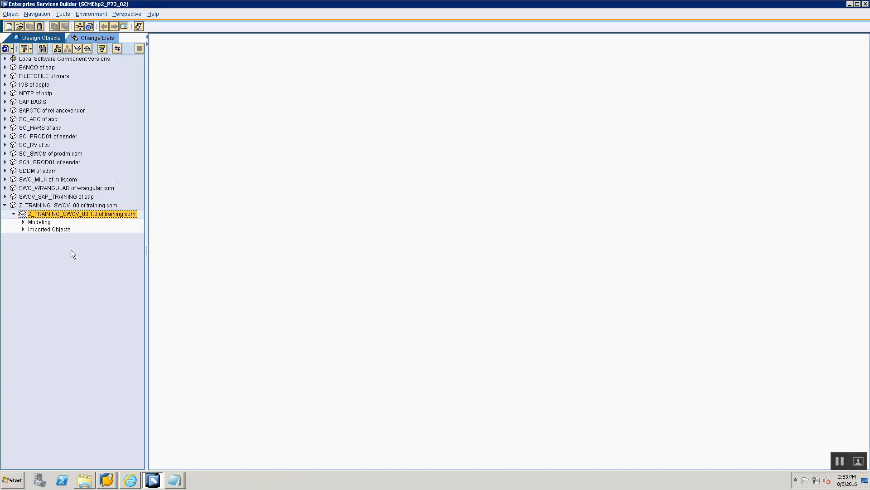
- From the Z_TRAINING_SWCV_00 1.0 context menu, choose to open its namespace definitions
right_click(86, 217)
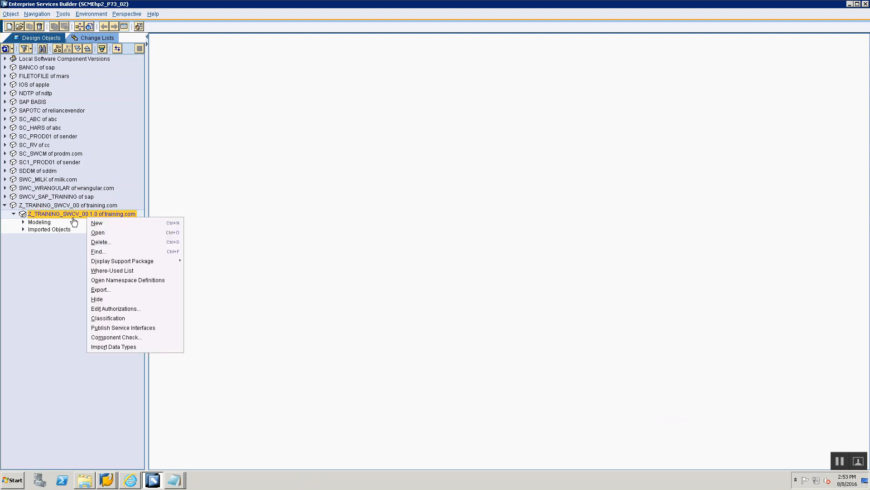
left_click(74, 216)
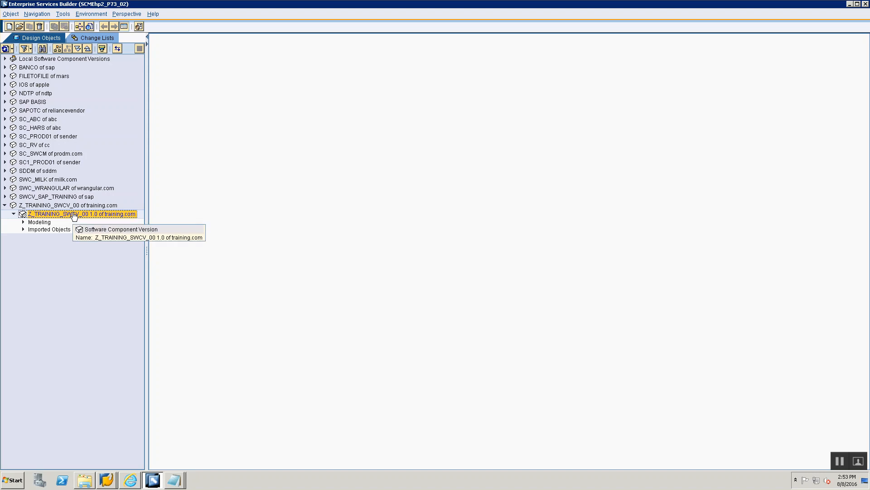
right_click(74, 216)
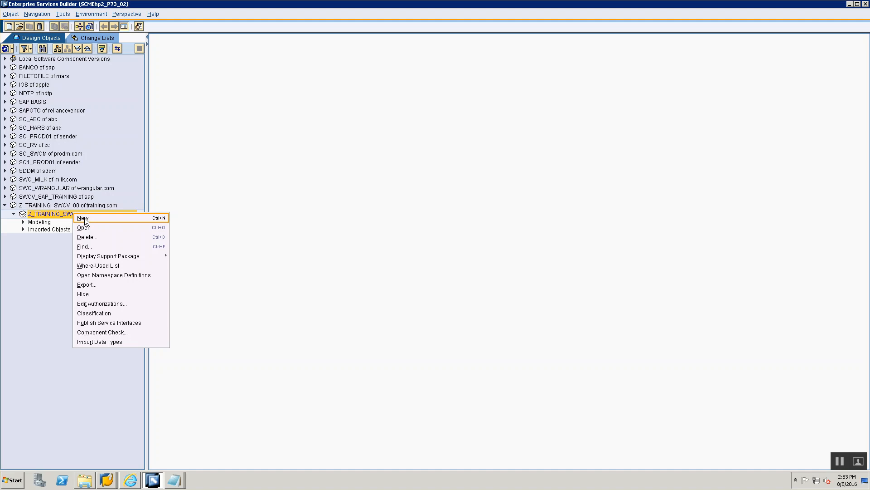
left_click(98, 274)
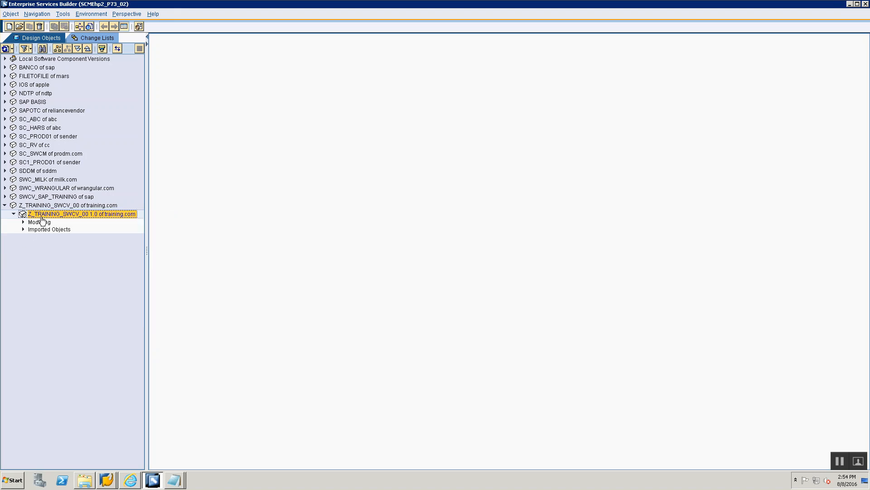
right_click(46, 215)
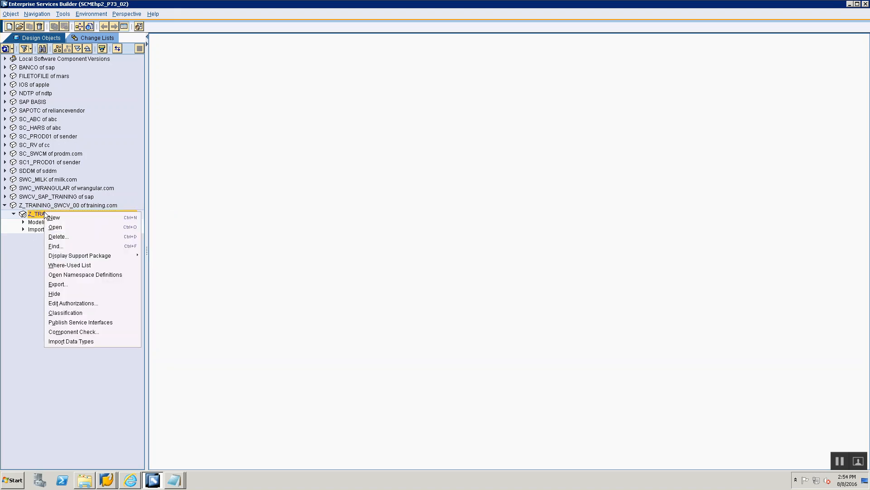
left_click(14, 230)
left_click(46, 205)
right_click(46, 205)
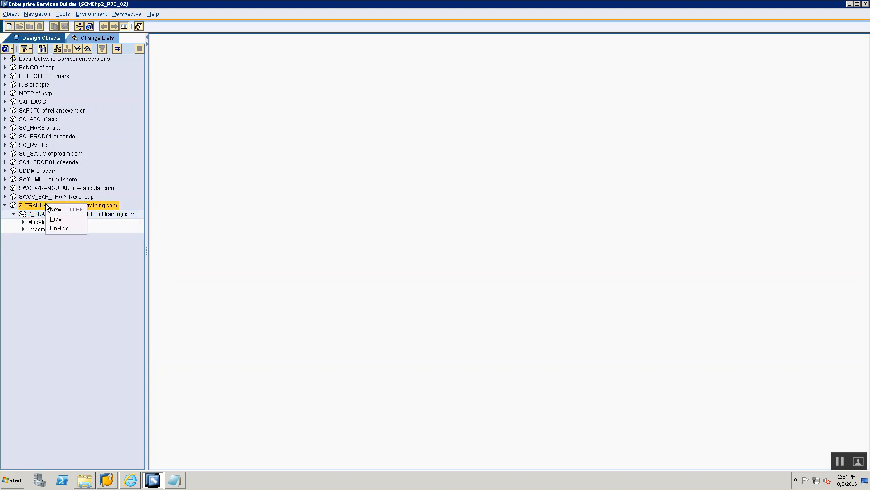
left_click(26, 215)
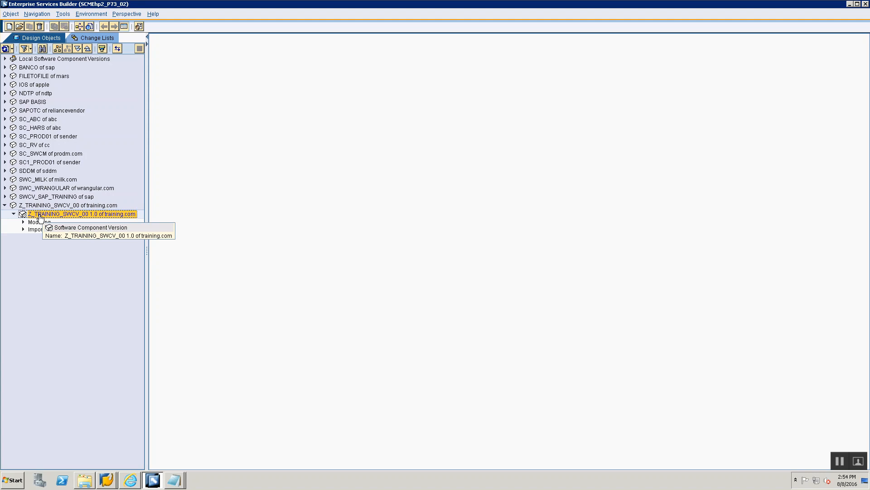
right_click(40, 218)
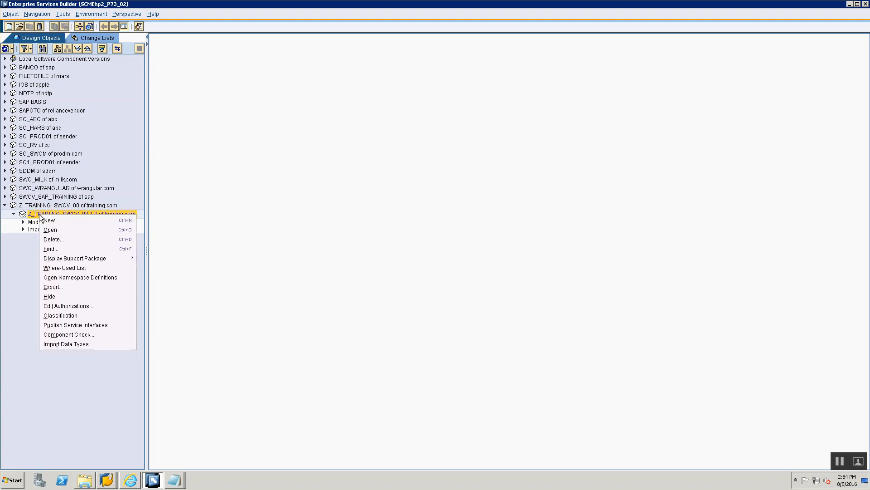
left_click(97, 277)
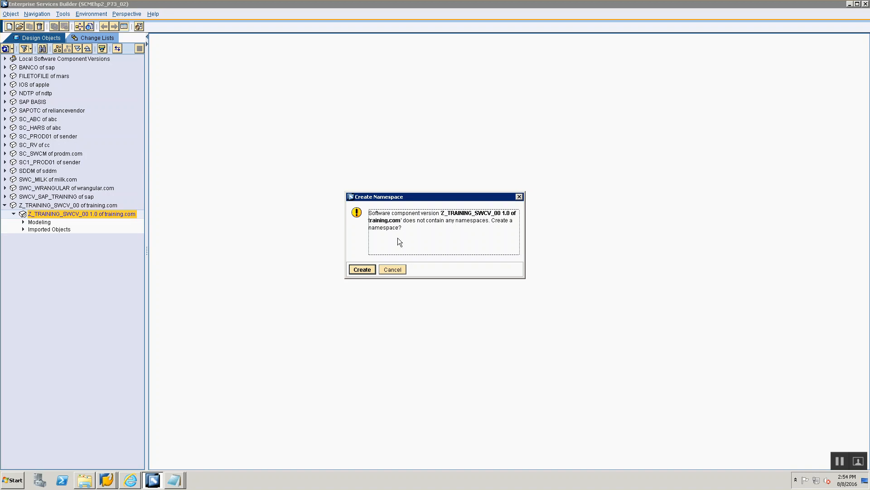
left_click(362, 270)
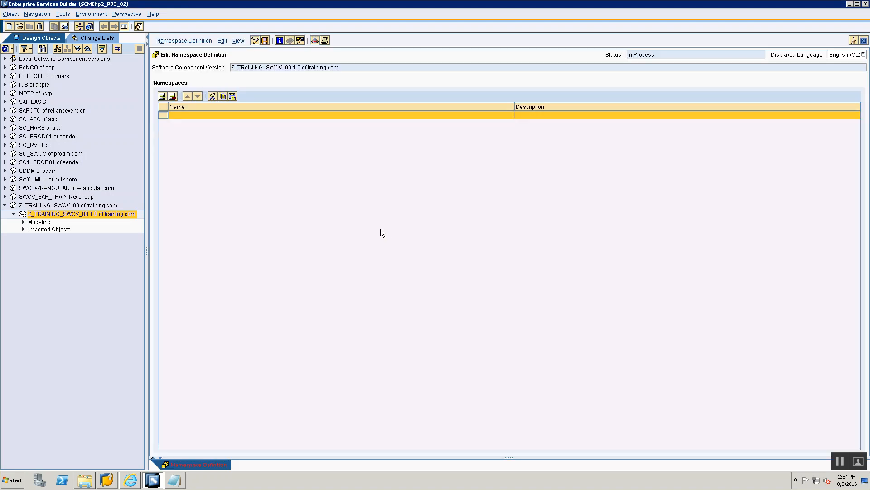
left_click(184, 112)
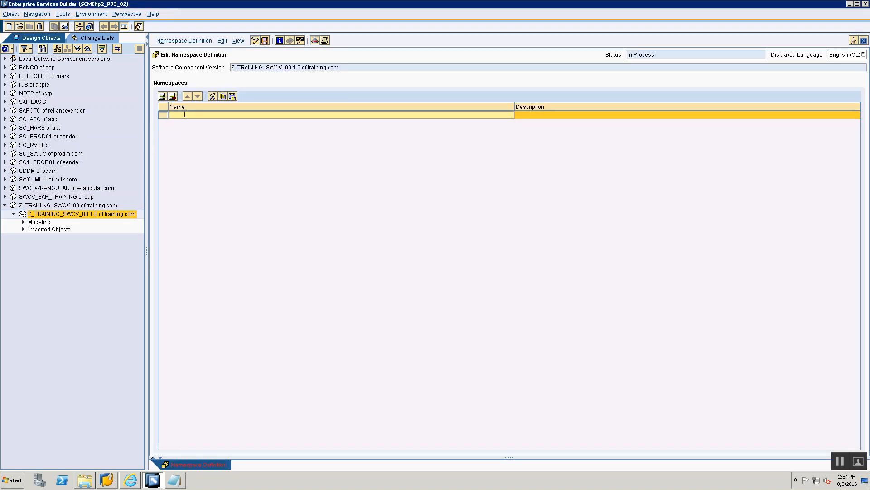
type("http://training.com/File2File_00")
left_click_drag(214, 116, 237, 113)
left_click(250, 115)
left_click(542, 116)
type("N")
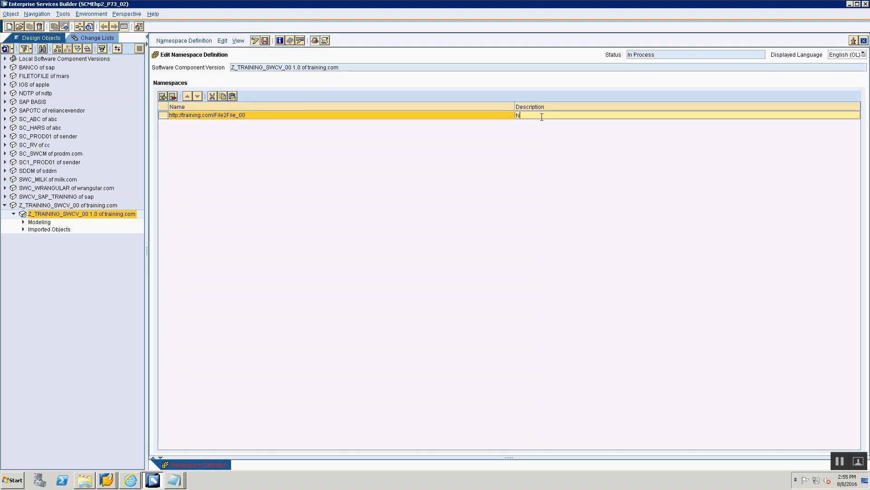
type("amespace for File 2 File Scenario")
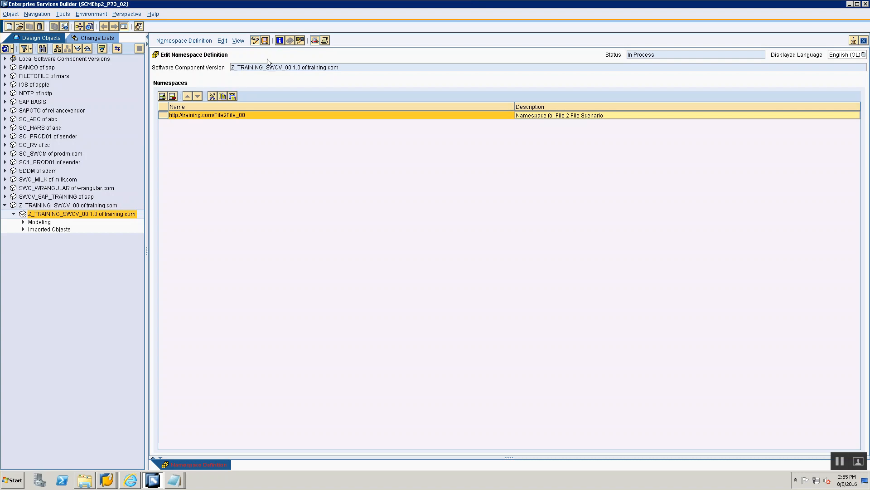
- Note the Ctrl+S save shortcut and 'Right Click on SWCV -> Open Namespace Definition' in Notepad
key("alt+Tab")
key("alt+Tab")
key("alt+Tab")
key("alt+Tab")
key("alt+Tab")
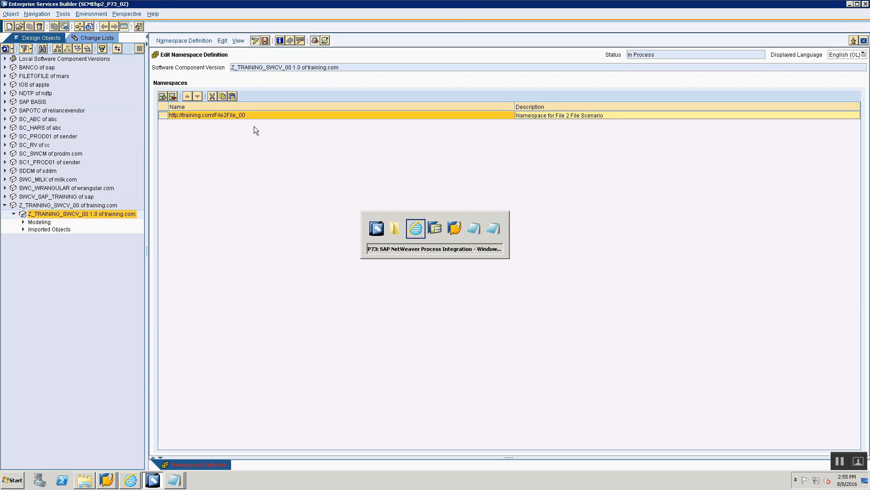
key("alt+Tab")
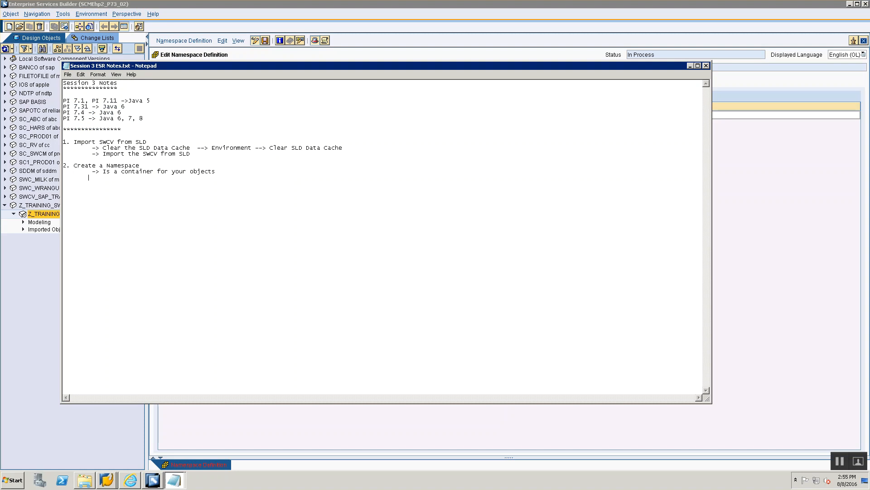
type("> Keyboard short cut f")
key("BackSpace")
type("short cut for Save -?")
key("BackSpace")
key("BackSpace")
type("> Ctrl+S \t-> Right Click on ")
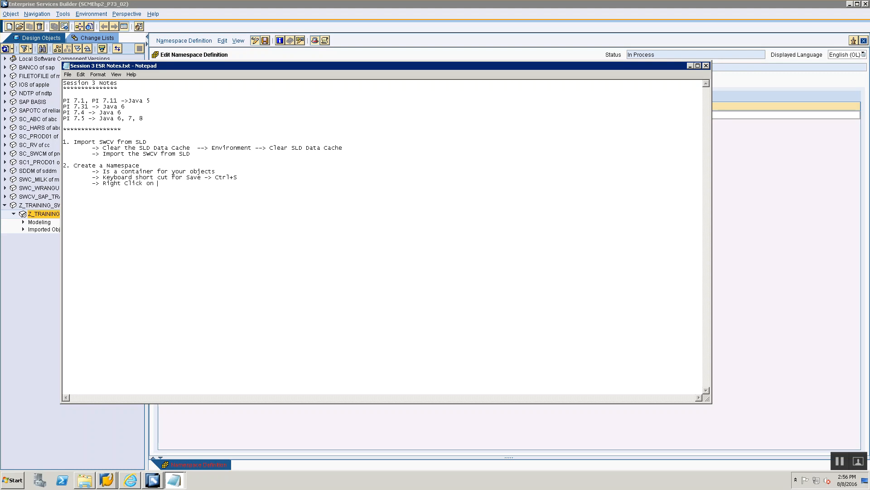
type("SWCV ->")
type("e Namespace")
left_click_drag(187, 183, 211, 183)
type("Open")
type("Definition")
key("alt+Tab")
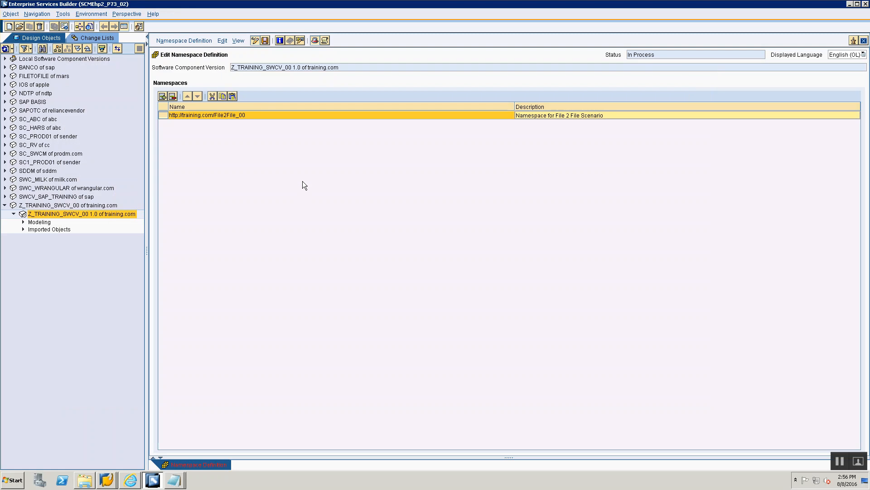
- Locate the File2File_00 namespace in the Modeling tree and close the namespace editor
left_click(23, 222)
left_click(23, 238)
left_click(23, 221)
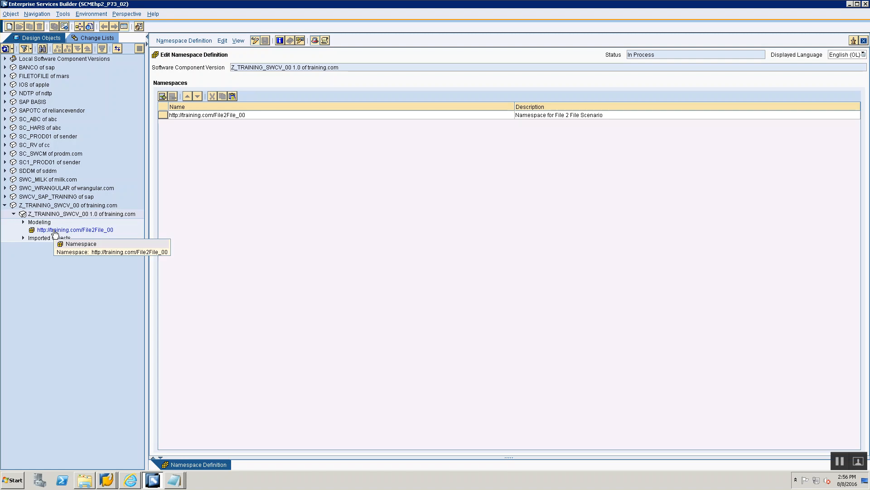
left_click(53, 230)
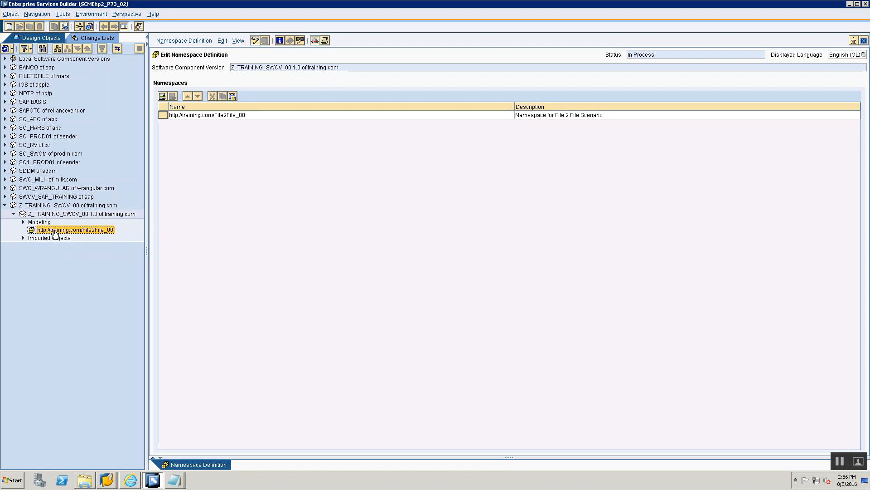
left_click(864, 41)
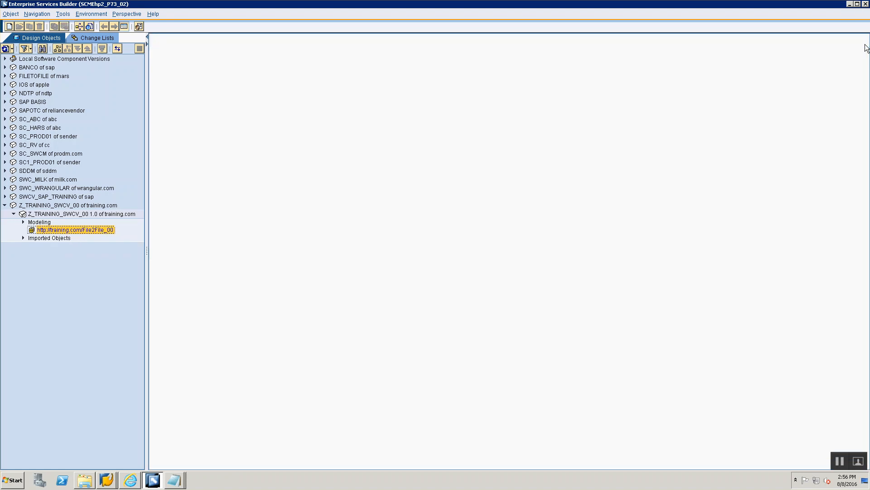
- Expand the standard change list for Z_TRAINING_SWCV_00 1.0 in the Change Lists view
left_click(78, 40)
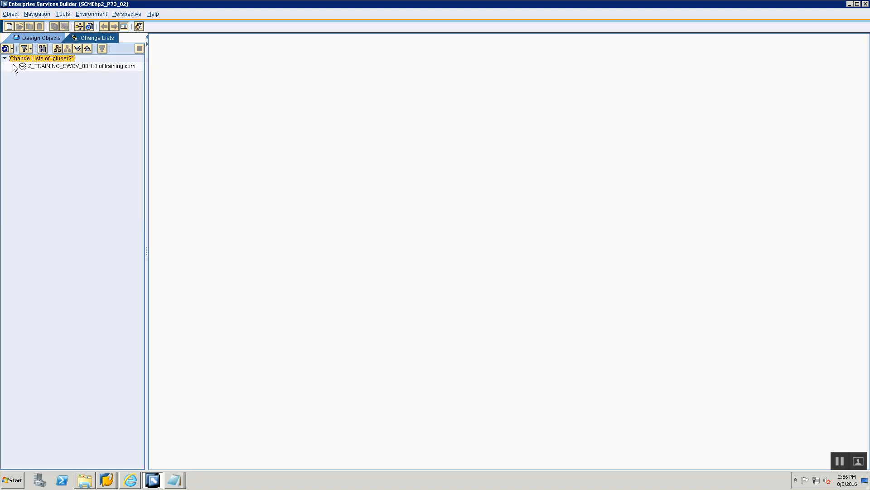
left_click(13, 65)
left_click(23, 75)
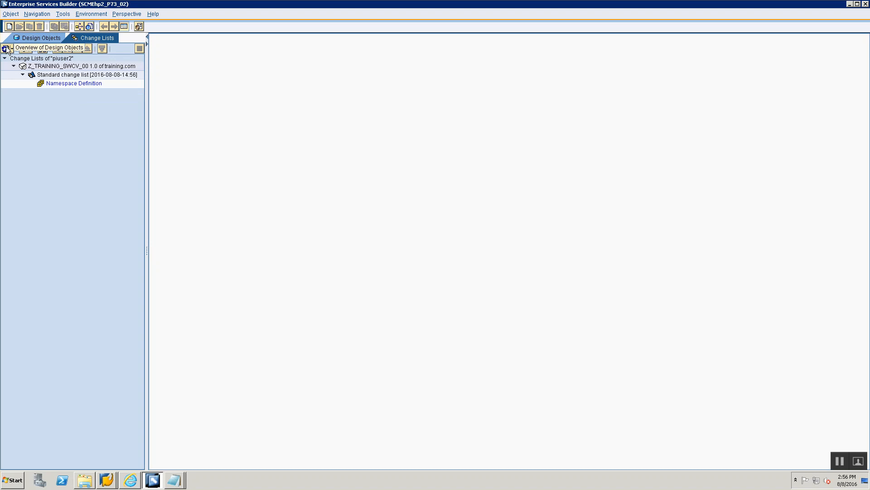
left_click(59, 75)
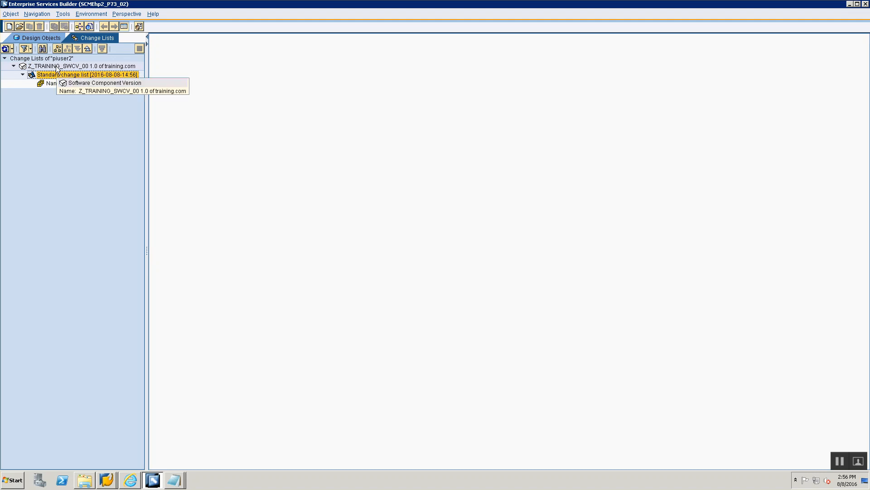
left_click(56, 67)
left_click(30, 75)
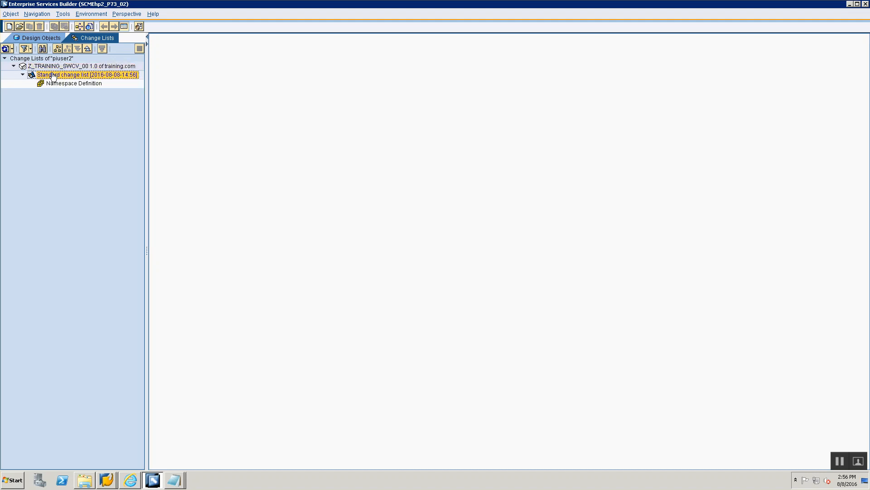
left_click(14, 66)
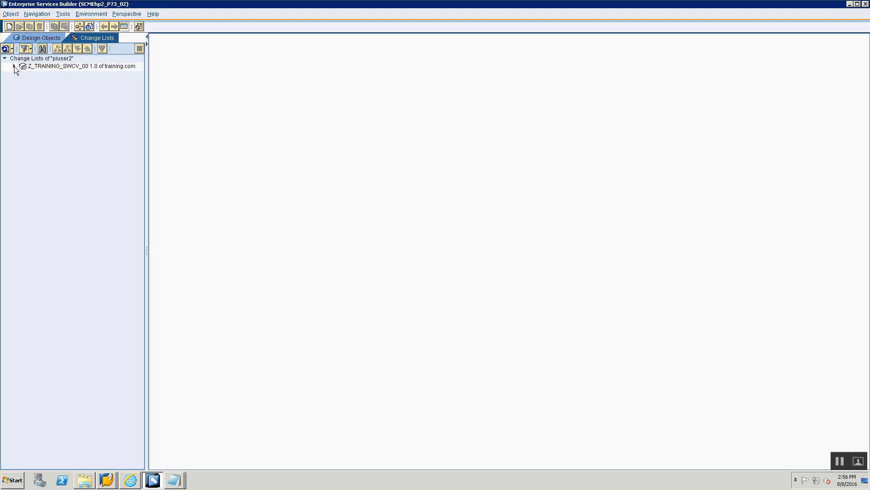
left_click(14, 66)
left_click(23, 75)
left_click(23, 75)
left_click(61, 76)
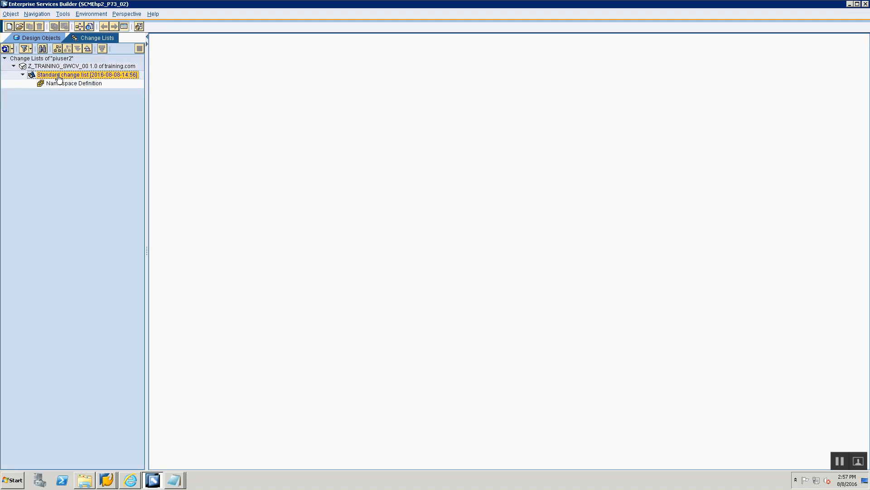
- Note '-> Activate Changes' with lines: Go to ChangeList tab, your SWCV, changelist, Right Click & Activate
right_click(61, 75)
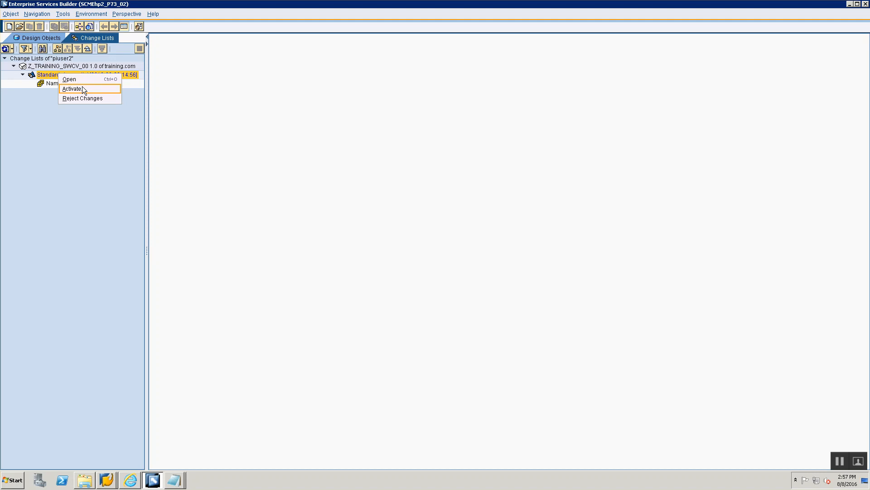
key("alt+Tab")
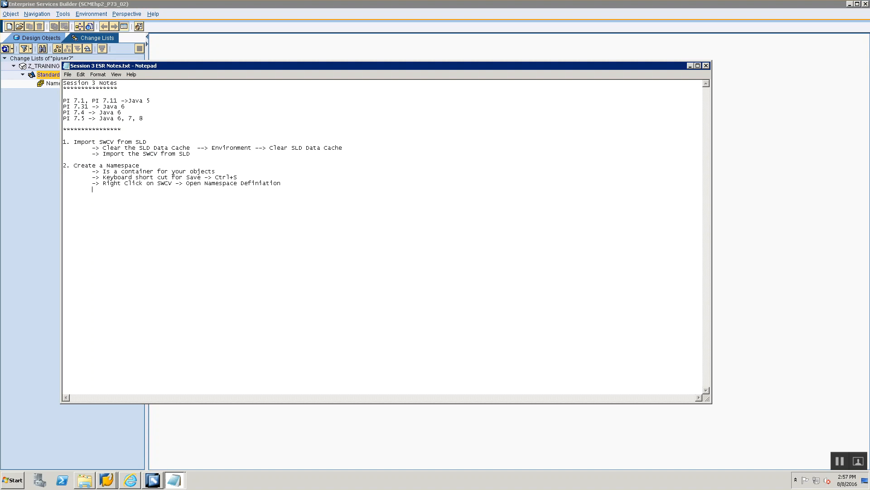
type("> Activate Changes")
key("Return")
type("Go ")
type("to ChangeLis")
type("t tab \t\t")
type("Go to your SWCV \t\t")
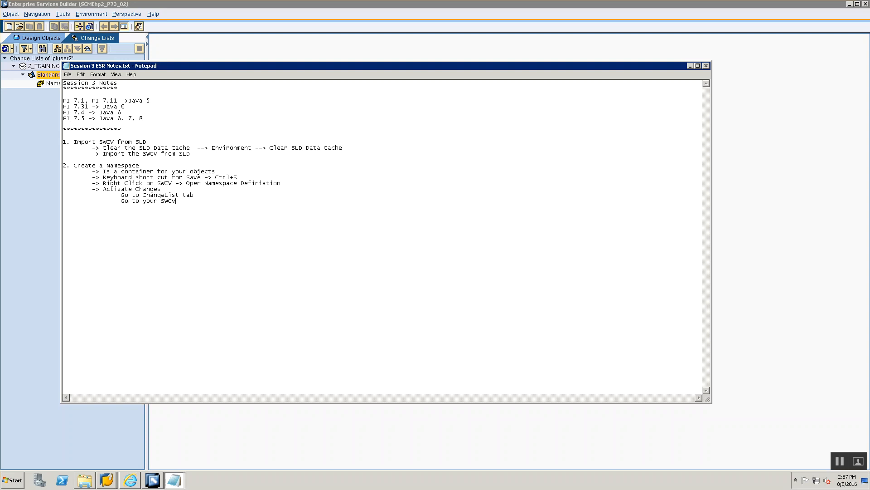
type("Go to changelist \t\t")
type("Right Click & Activate")
- Activate the standard change list holding the namespace definition
key("alt+Tab")
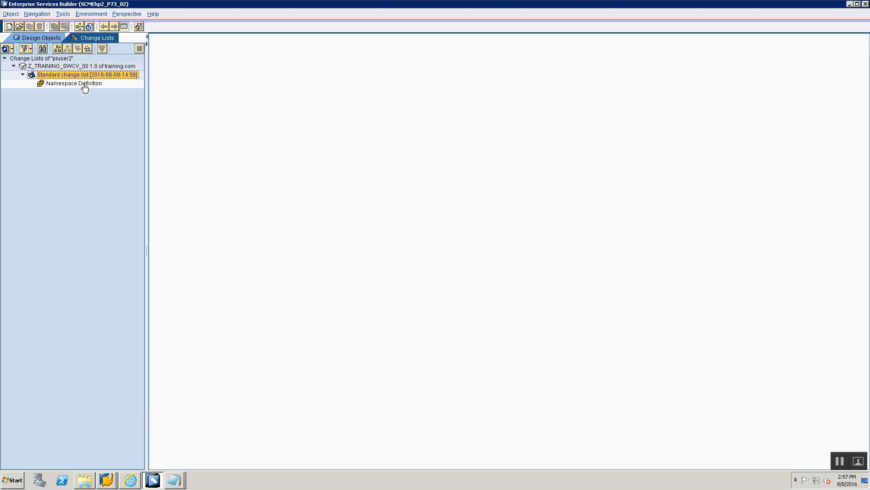
right_click(83, 74)
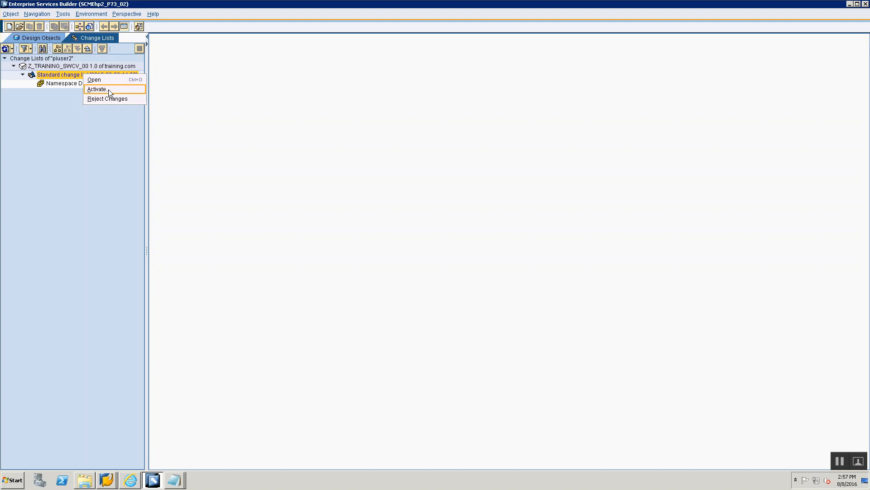
left_click(107, 89)
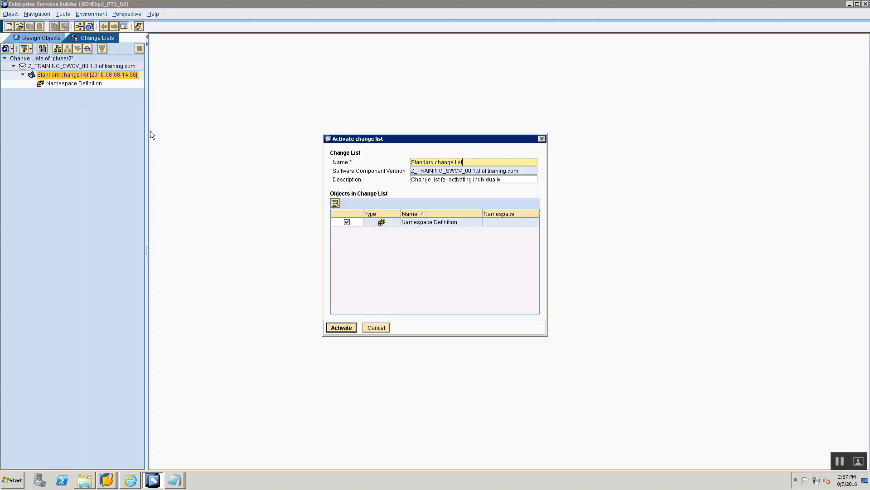
left_click(353, 328)
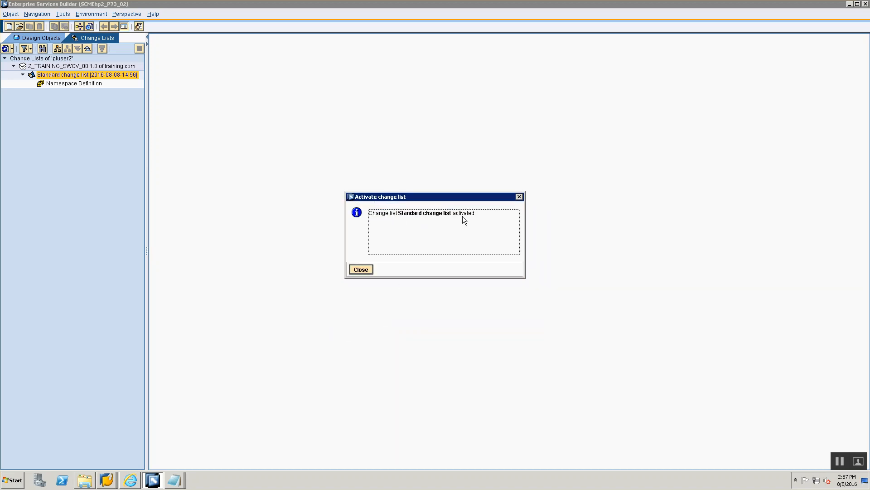
left_click(366, 269)
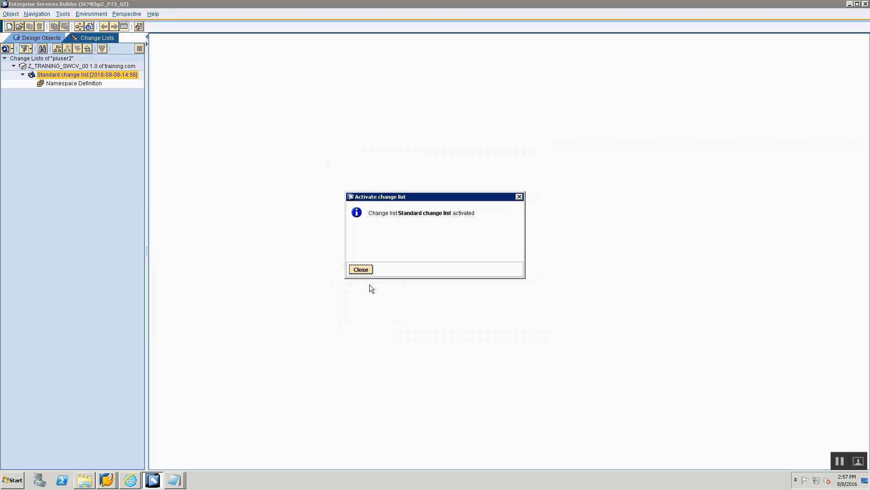
left_click(363, 272)
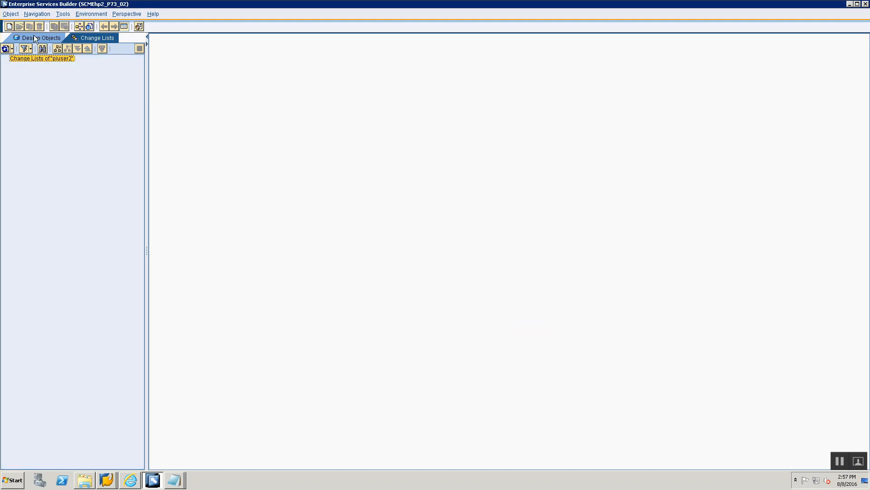
left_click(35, 38)
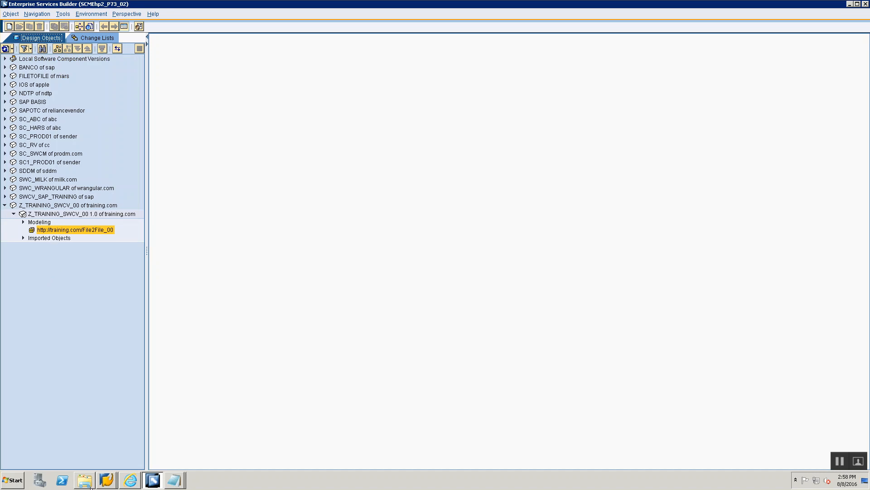
- Open SAP PO_D1.2_ESR Overview.pptx from the Training\Presentations folder
left_click(85, 479)
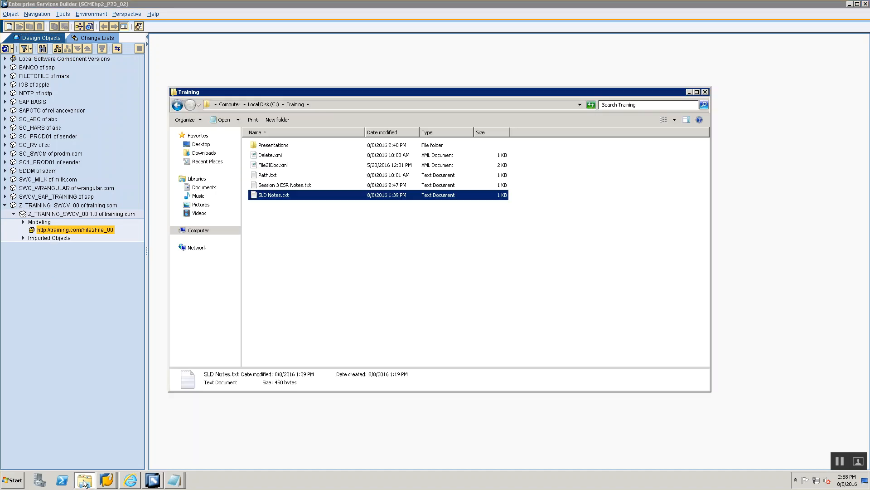
double_click(270, 145)
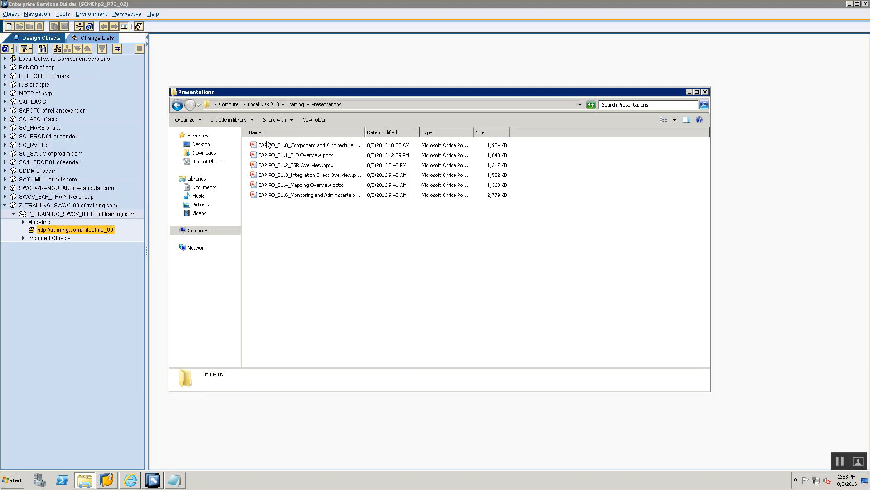
double_click(270, 165)
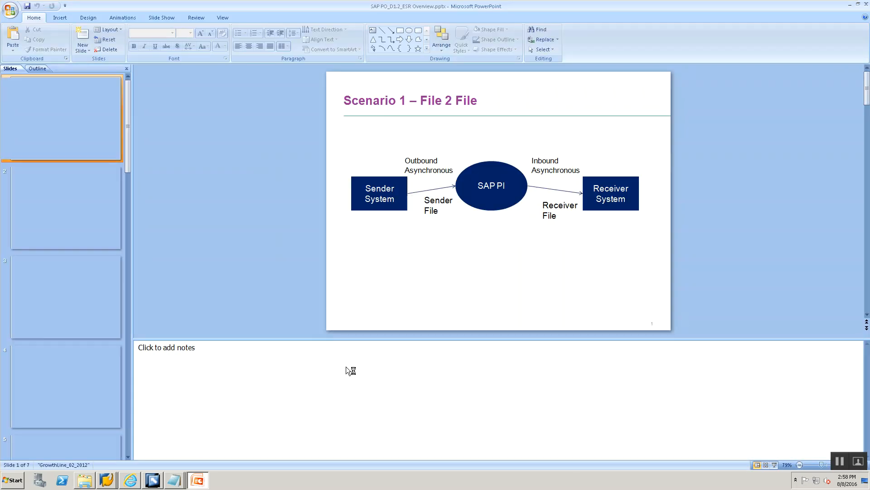
- Review the 'Objects Defined in a ESR' and Data Type slides, then return to Enterprise Services Builder
left_click(61, 213)
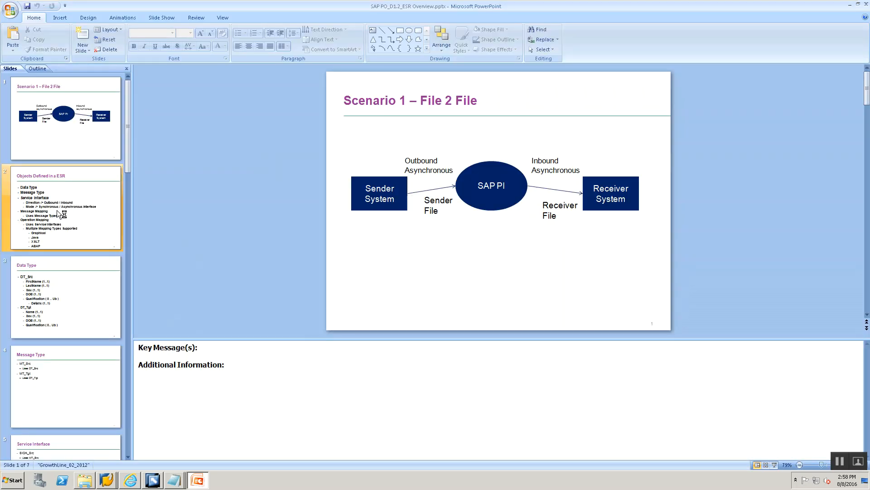
left_click(56, 313)
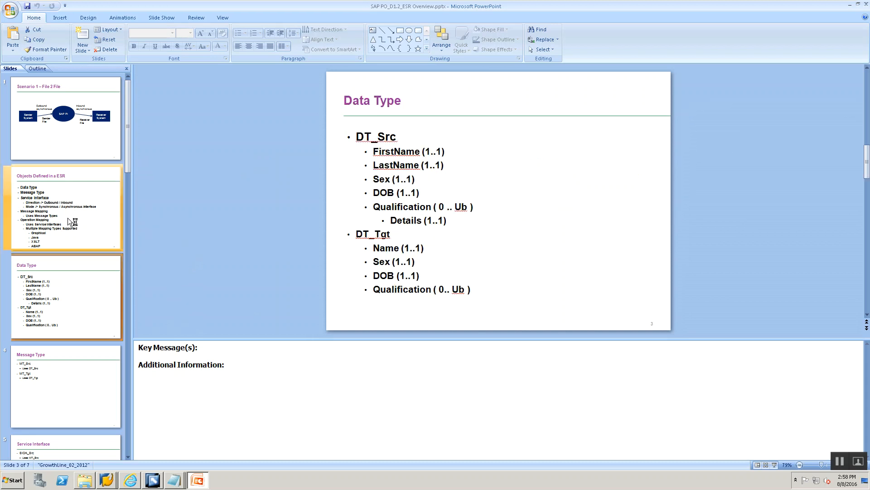
left_click(72, 222)
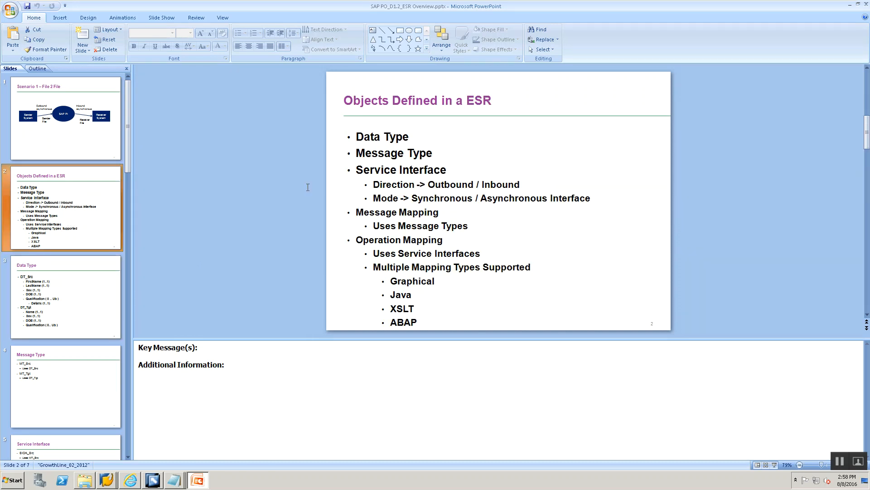
left_click(59, 286)
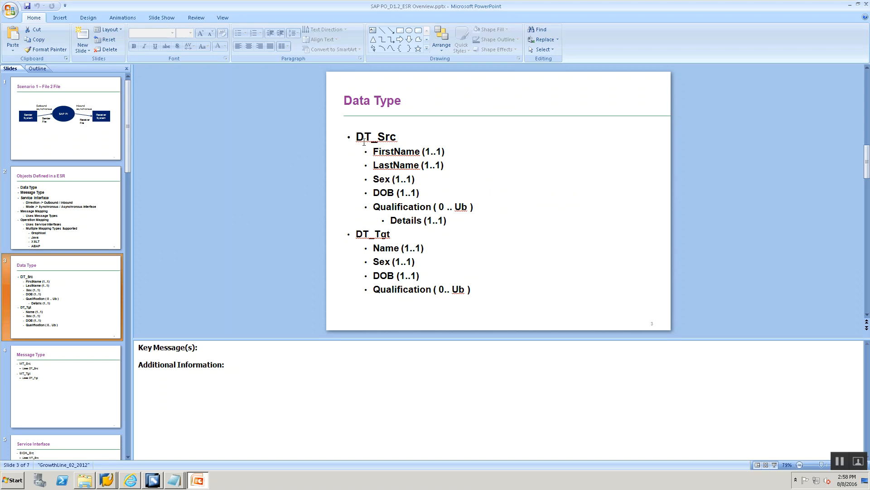
key("alt+Tab")
key("alt+Tab")
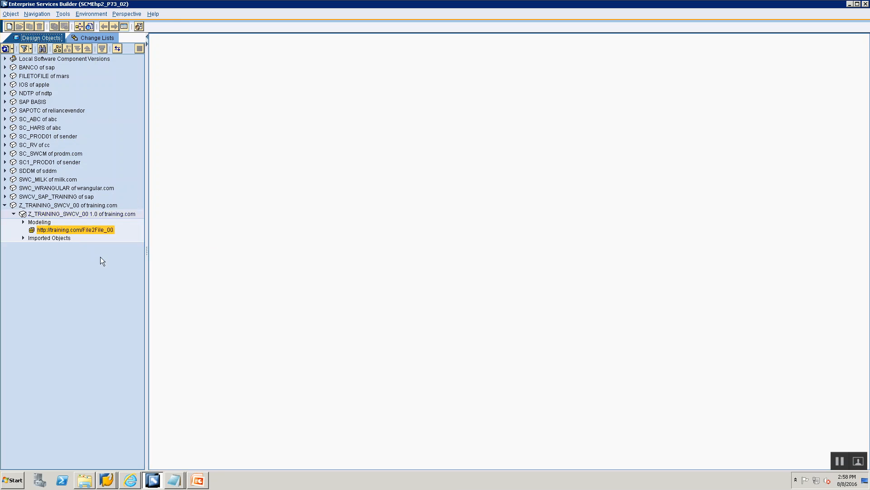
- Open Create Object for the File2File_00 namespace with Interface Objects expanded, then view the notes
right_click(89, 233)
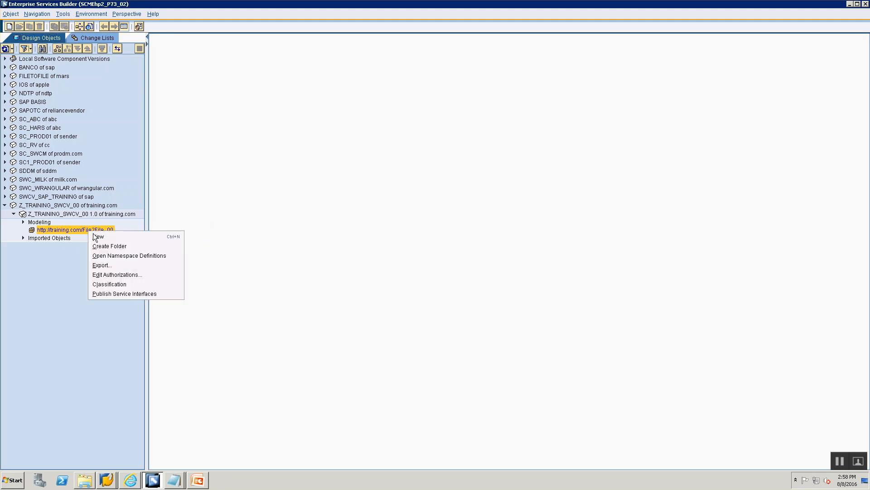
left_click(99, 236)
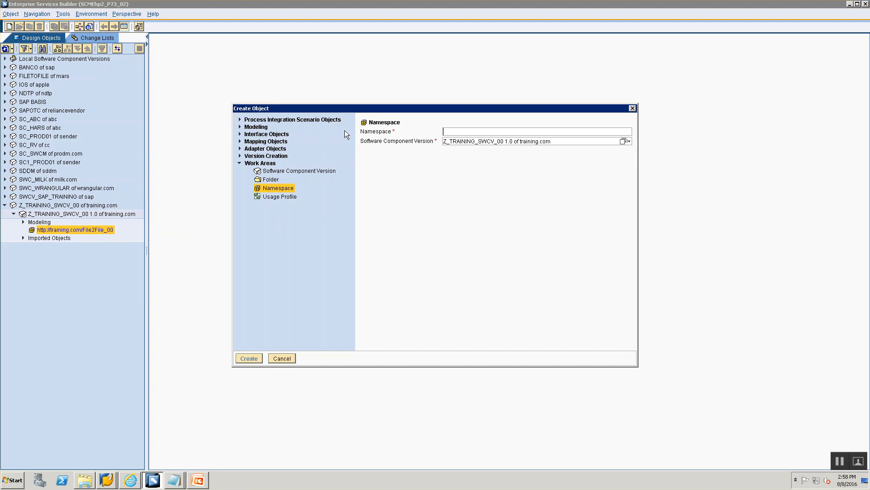
left_click(240, 134)
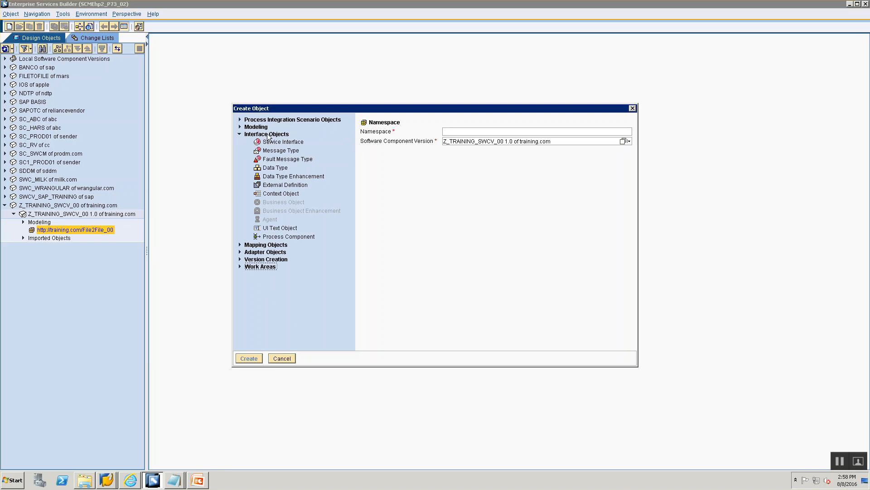
key("alt+Tab")
key("alt+Tab")
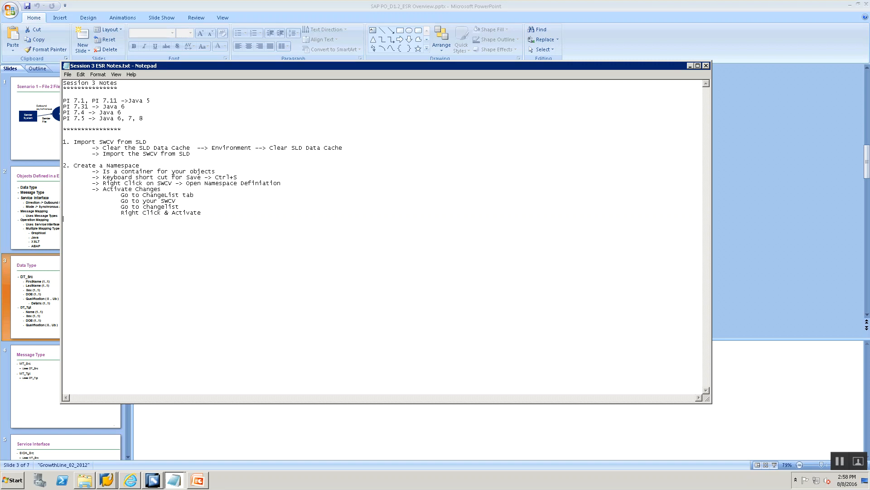
- Add a note: create a DataType via Namespace, New, Interface Objects, Data Type
type("-> Create DataType -> By going to your Namespace, Ne")
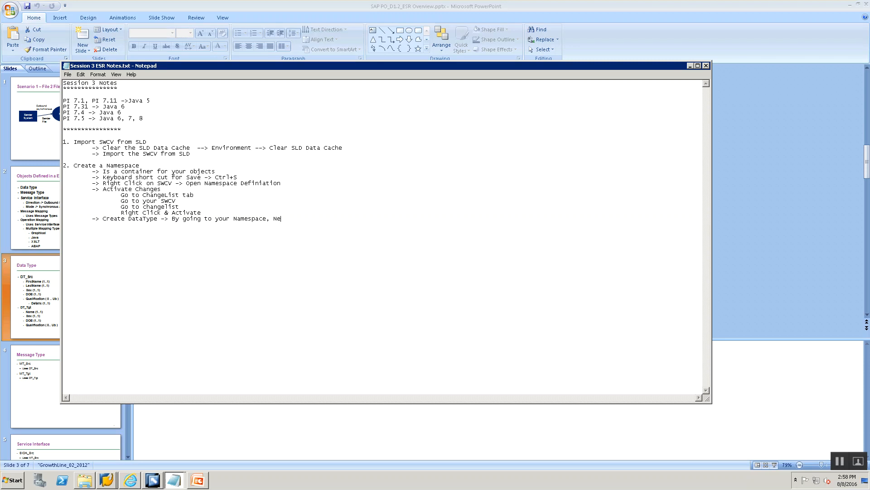
type("w --> Inetrface Objects --> Data Type")
key("alt+Tab")
key("alt+Tab")
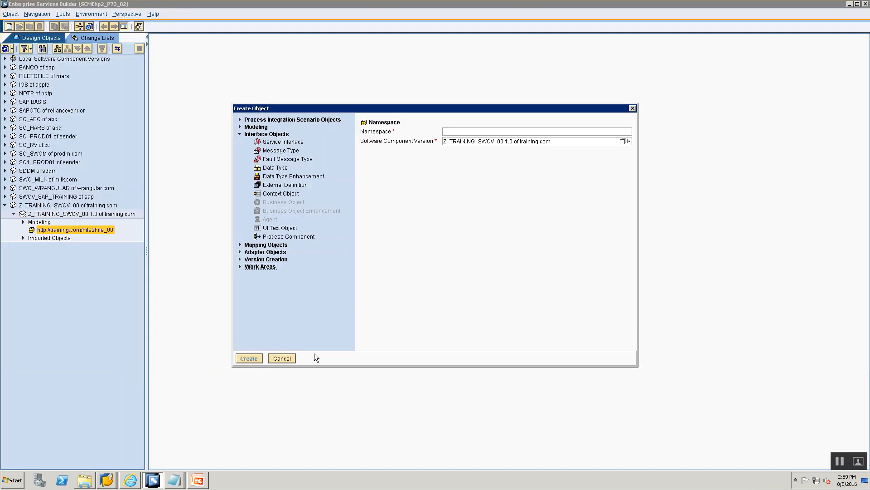
- Restart object creation from the namespace, choosing Data Type with the name DT_Src
left_click(279, 355)
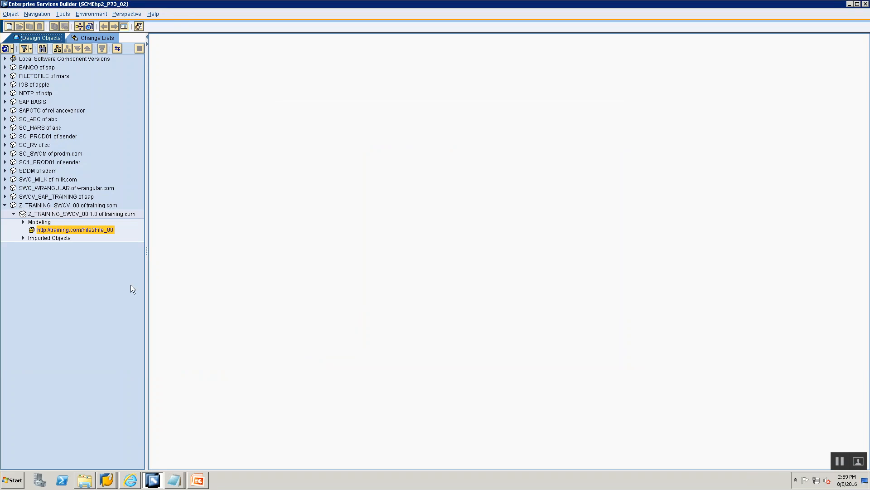
right_click(90, 229)
left_click(119, 234)
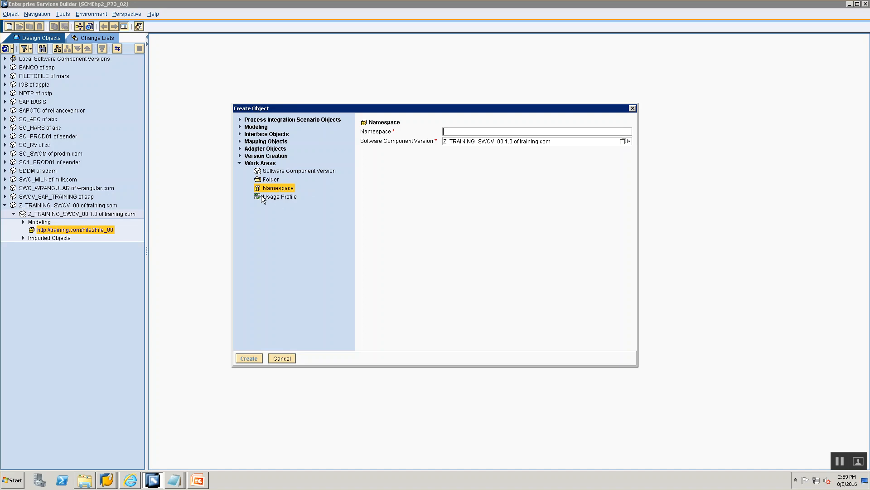
left_click(241, 135)
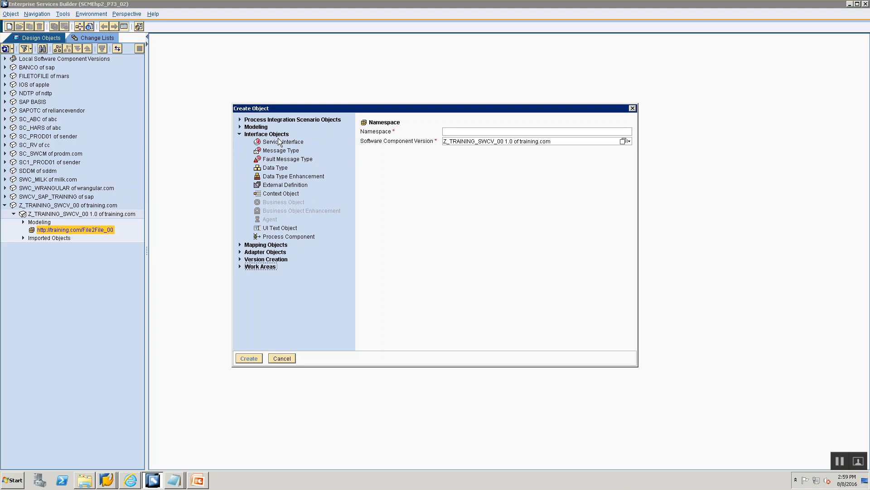
left_click(281, 168)
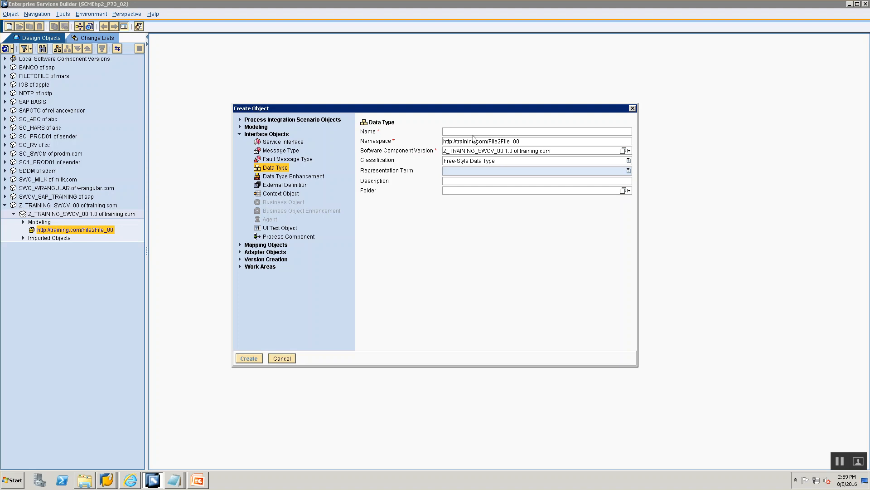
type("DT_Src")
- Create the DT_Src data type and compare it with the Data Type slide
left_click(249, 356)
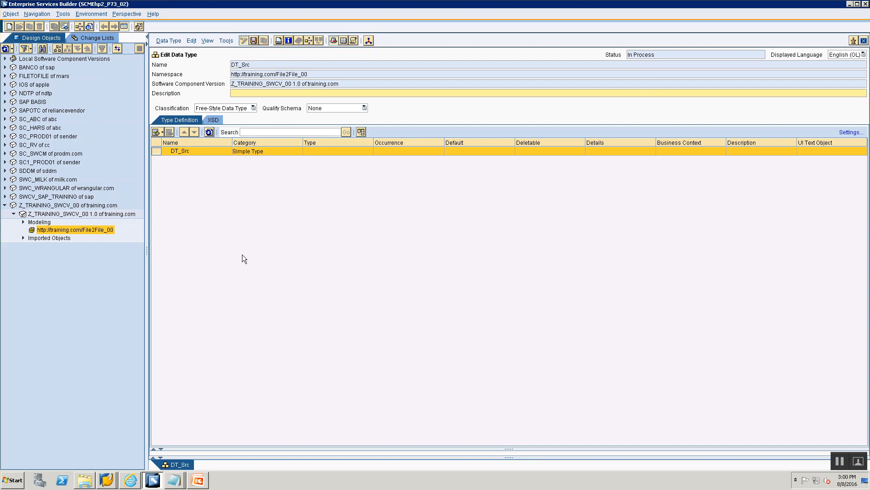
key("alt+Tab")
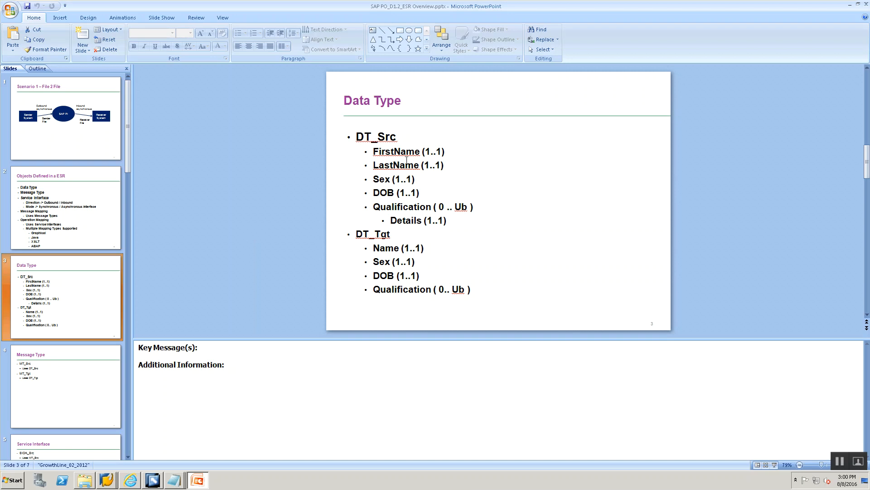
key("alt+Tab")
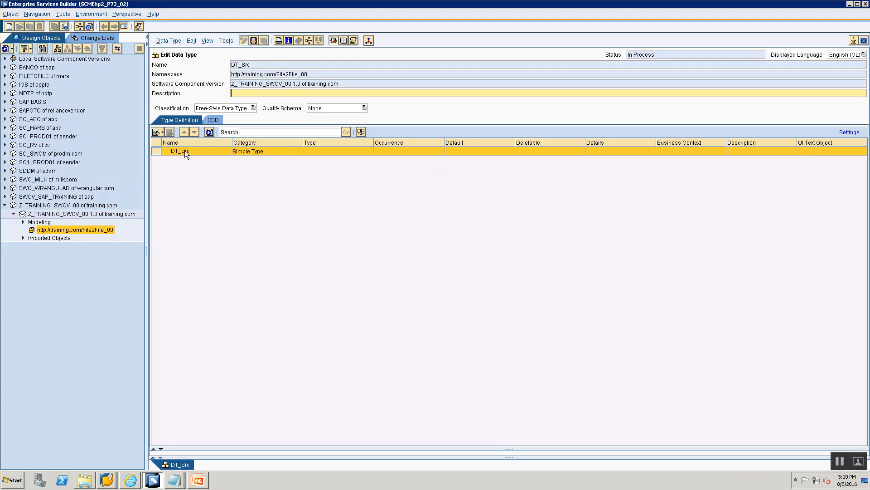
- Insert an EmployeeDetails subelement under DT_Src and open its occurrence options
left_click(162, 131)
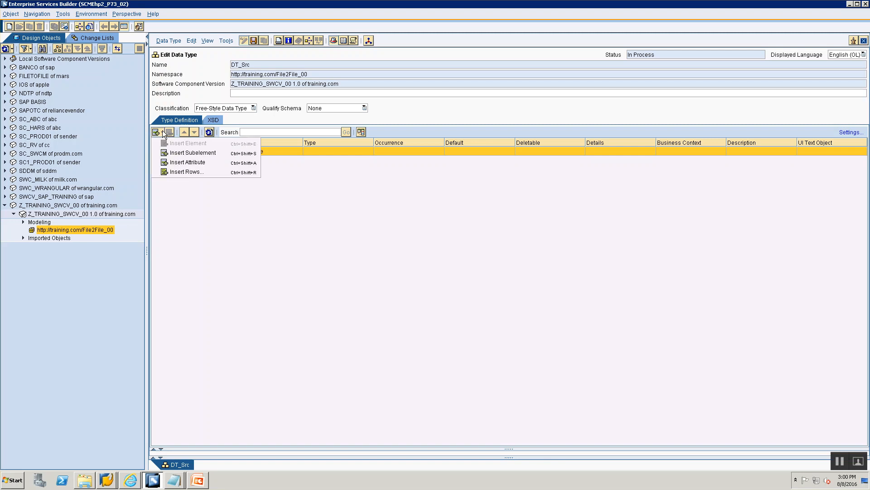
left_click(178, 153)
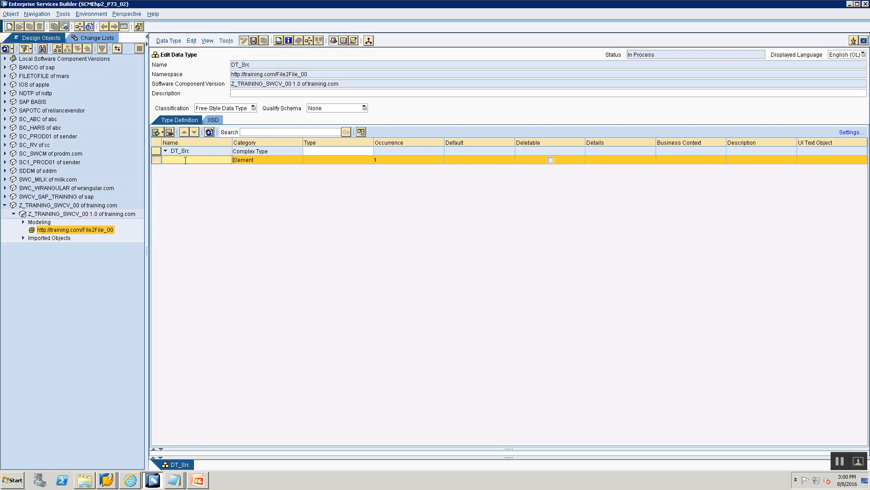
key("alt+Tab")
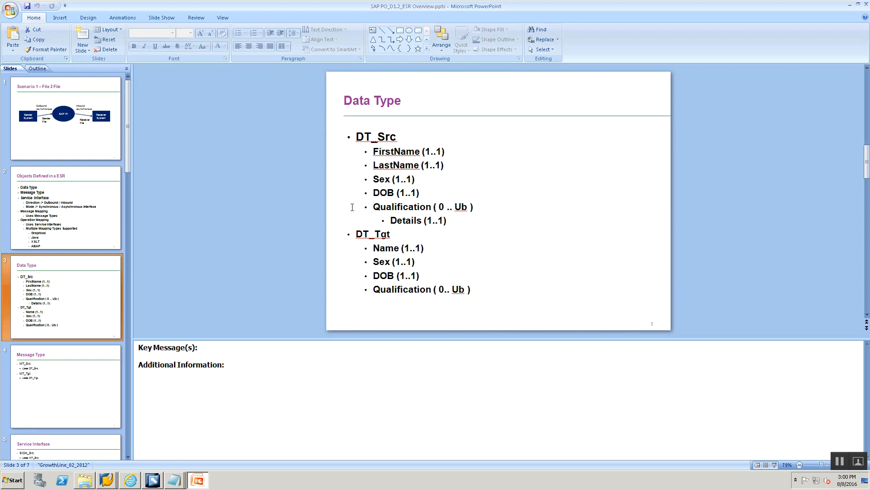
key("alt+Tab")
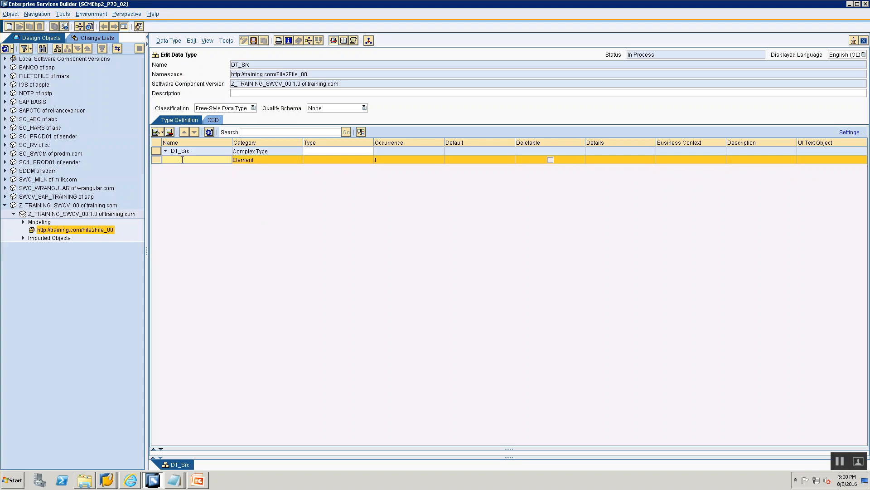
type("EmployeeDetails")
key("Return")
left_click(349, 160)
left_click(374, 160)
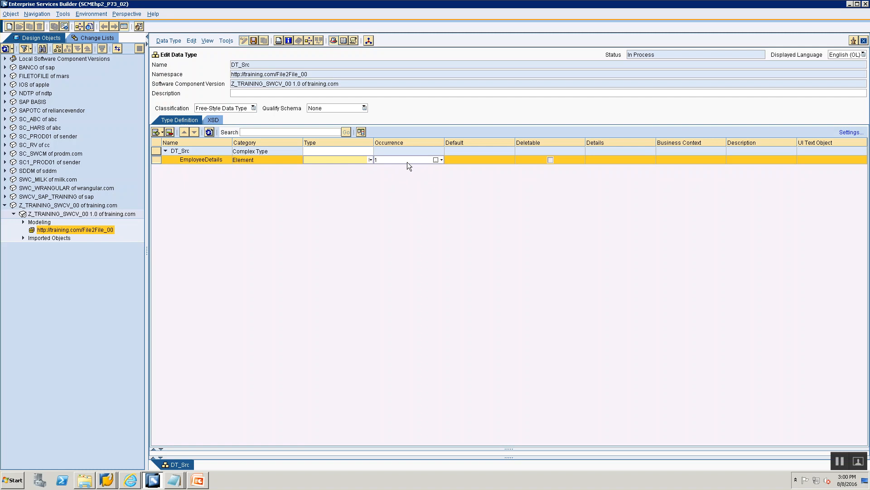
left_click(442, 159)
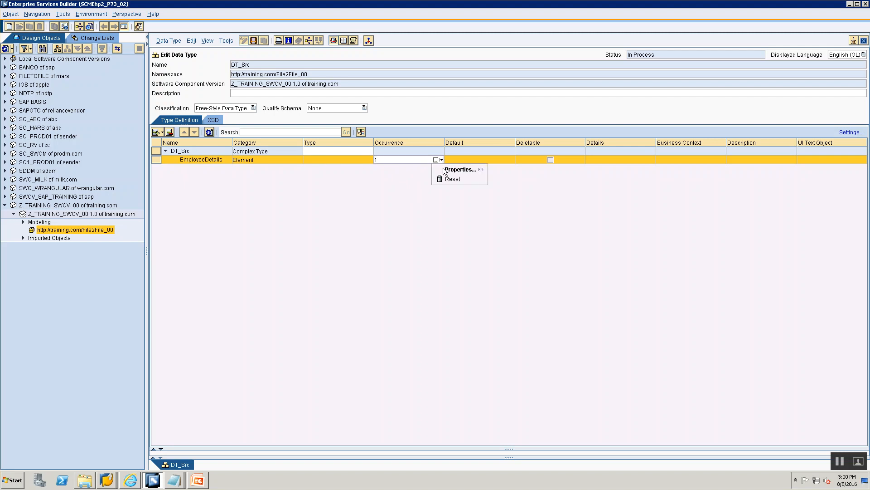
- Set EmployeeDetails occurrence to minOccurs 1, maxOccurs unbounded
left_click(443, 169)
left_click(449, 239)
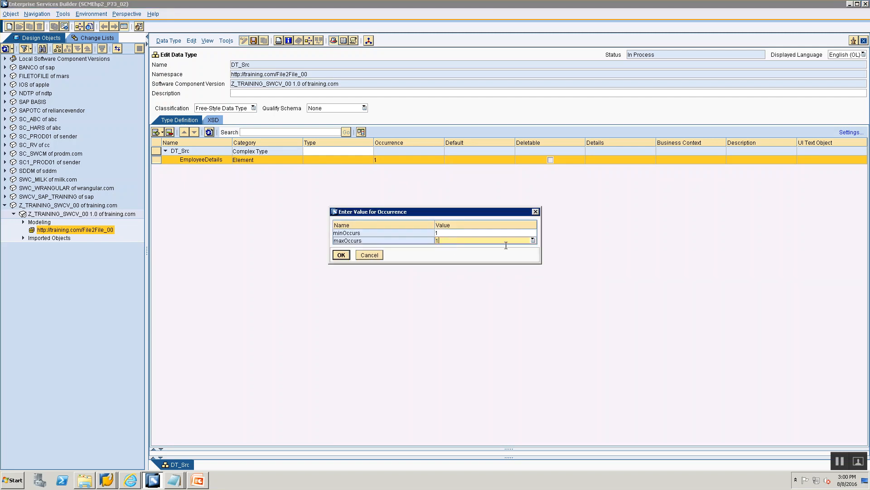
left_click(533, 240)
left_click(514, 252)
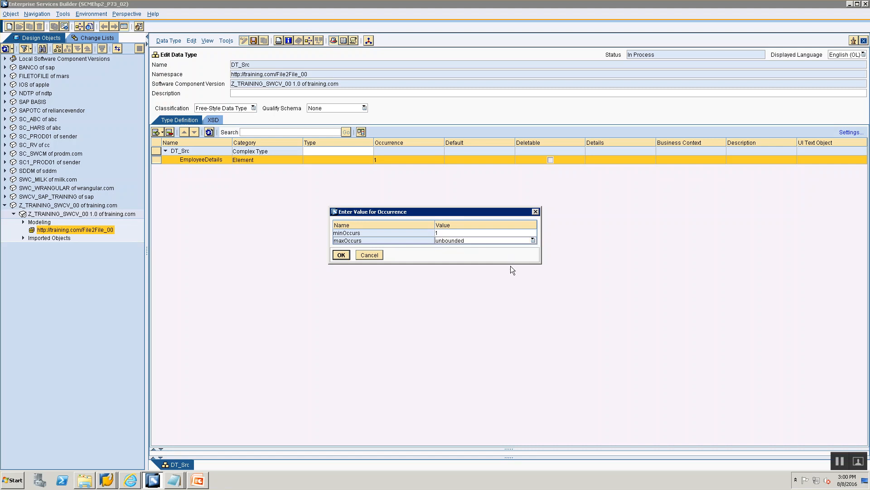
left_click(340, 254)
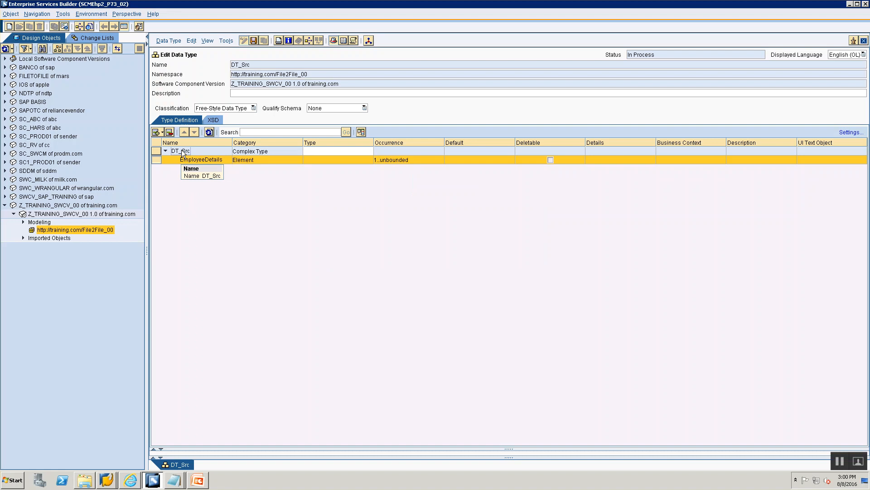
- Insert a FirstName subelement under EmployeeDetails
left_click(163, 133)
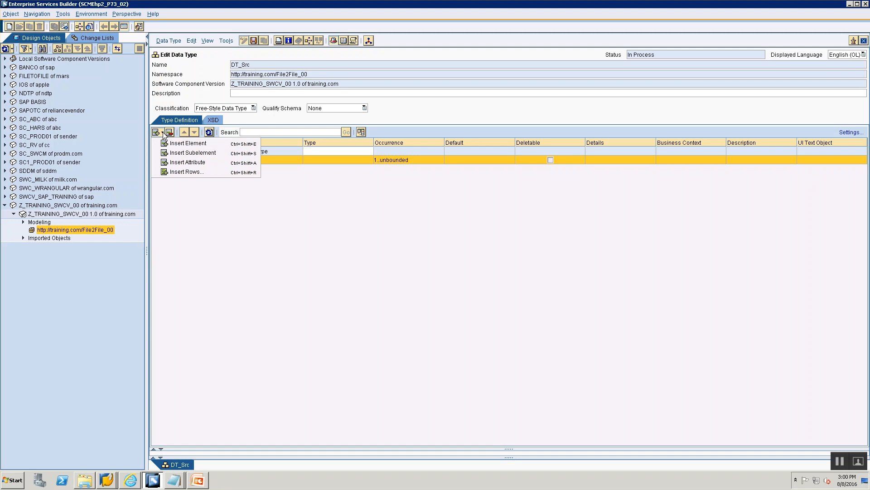
left_click(171, 154)
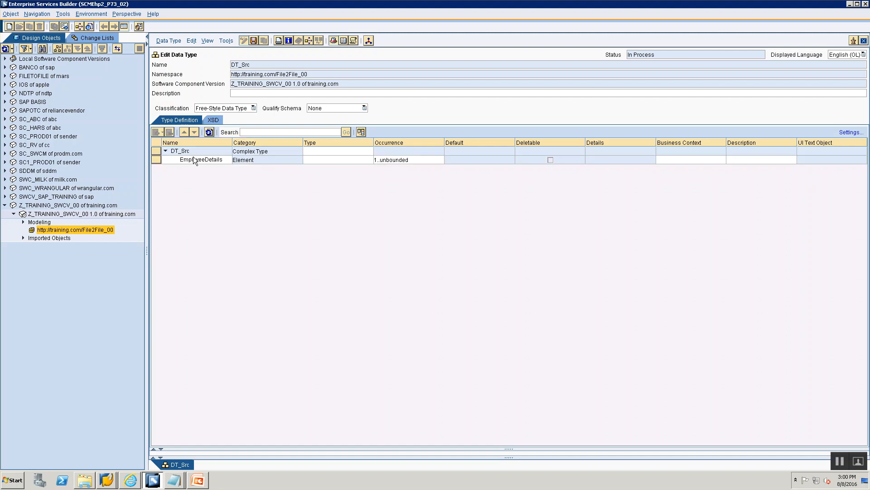
left_click(153, 161)
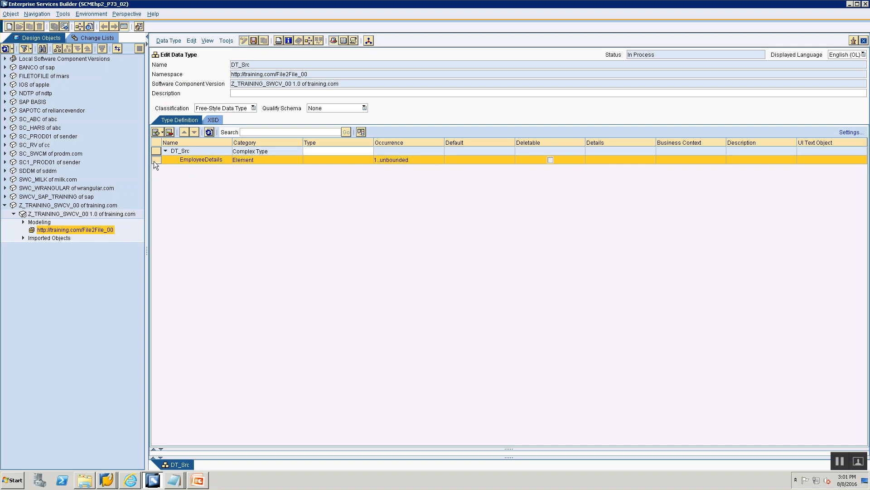
left_click(161, 132)
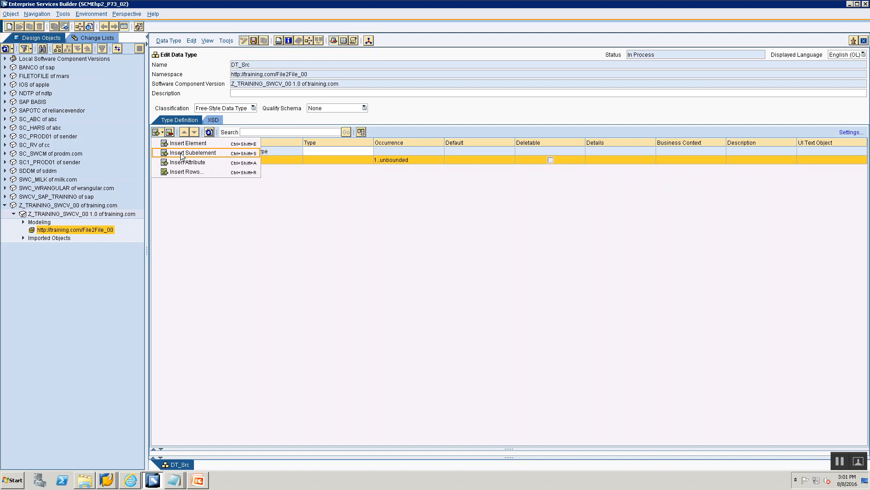
left_click(181, 153)
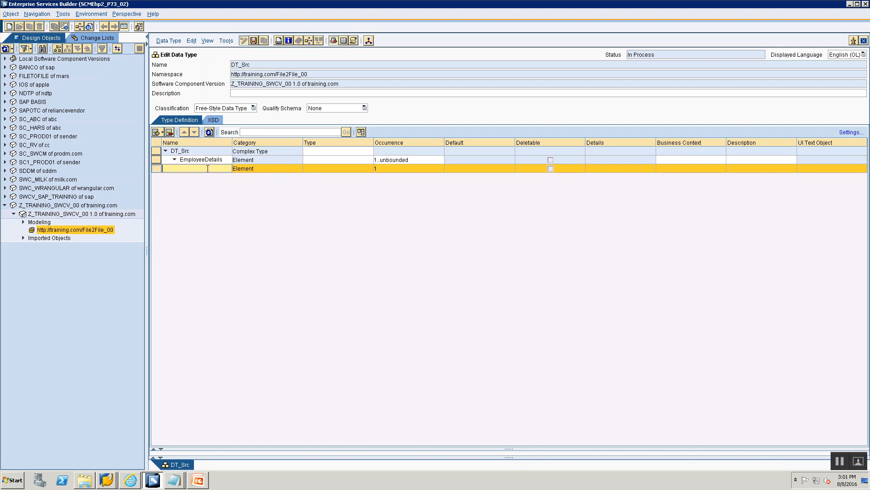
type("FirstName")
- Bring up the XSD built-in types list for FirstName's type
left_click(365, 169)
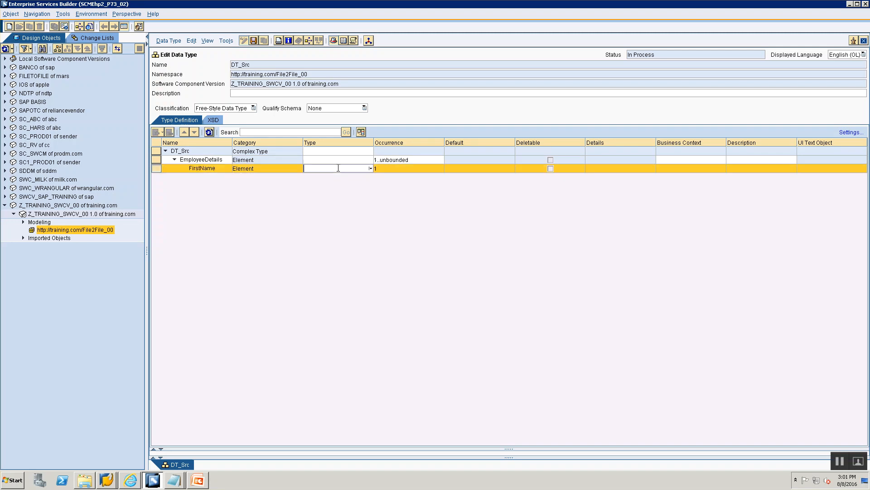
left_click(370, 169)
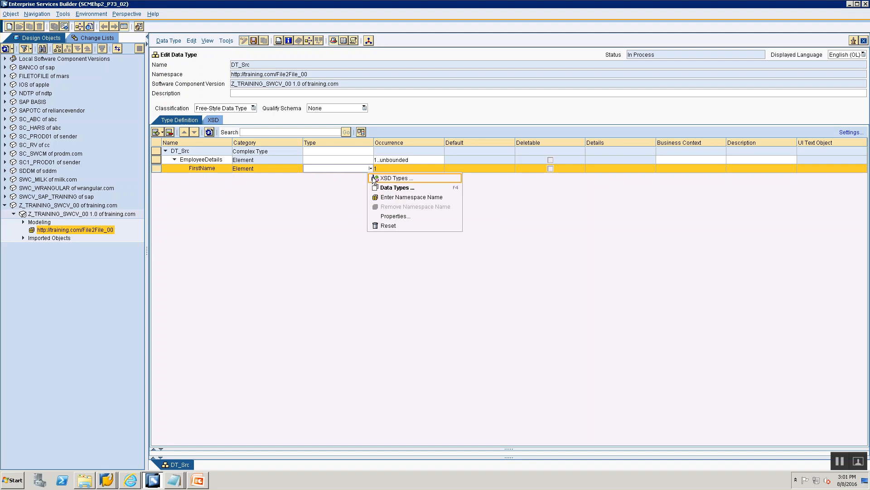
left_click(393, 178)
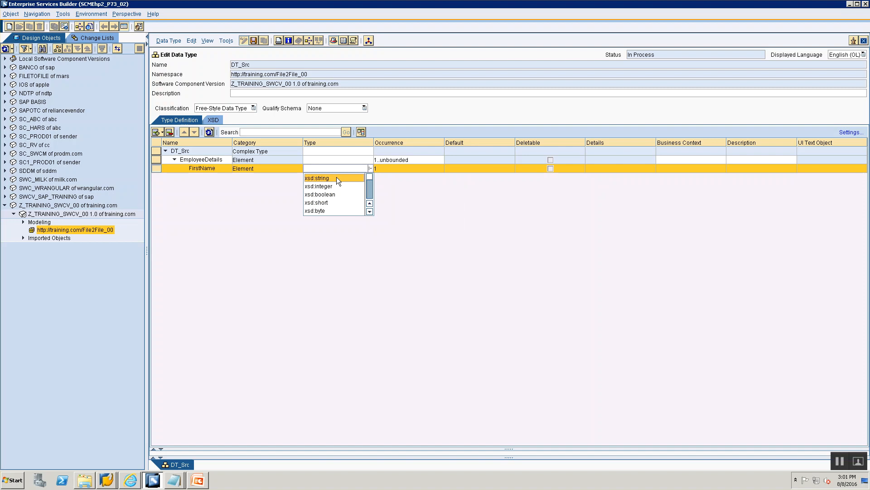
mouse_move(370, 175)
left_mouse_down()
mouse_move(372, 203)
mouse_move(365, 167)
left_mouse_up()
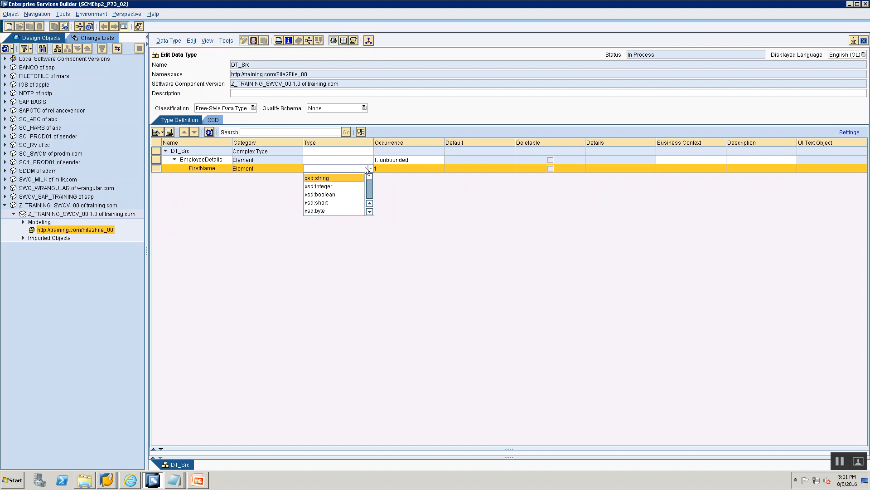
- Give FirstName the type xsd:string, checking the slide's field list
left_click(317, 181)
key("alt+Tab")
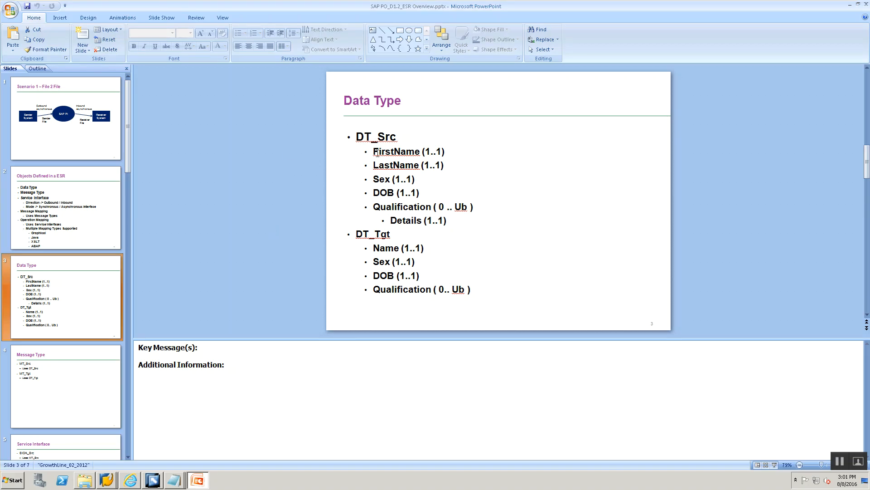
key("alt+Tab")
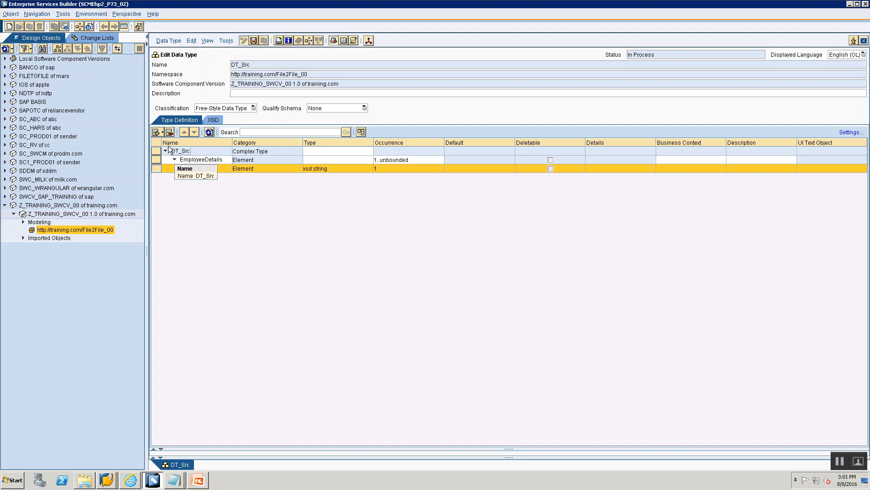
key("alt+Tab")
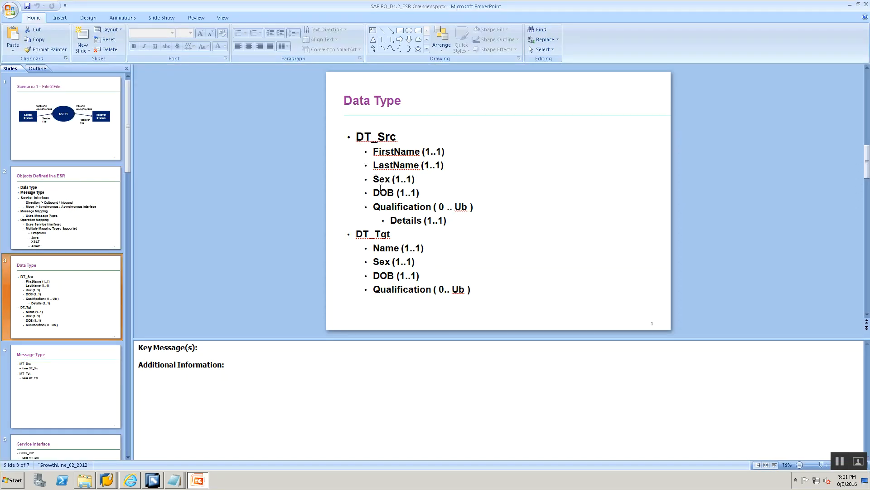
key("alt+Tab")
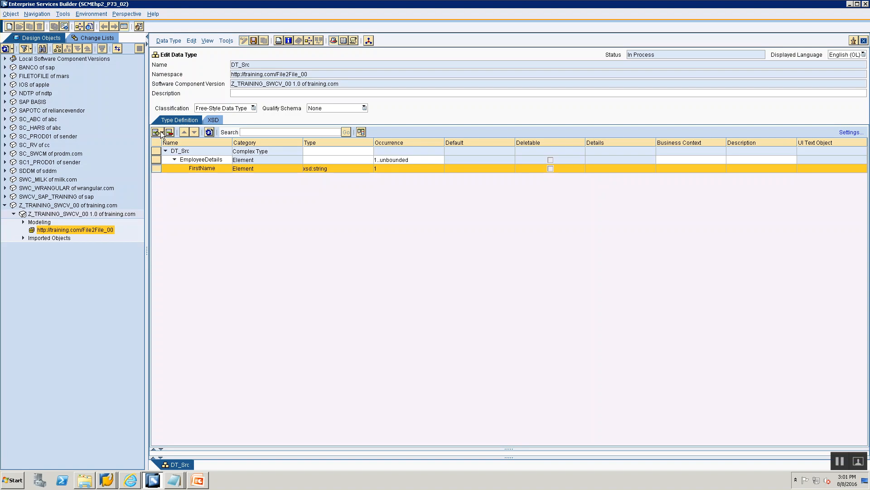
- Insert a LastName element below FirstName
left_click(160, 131)
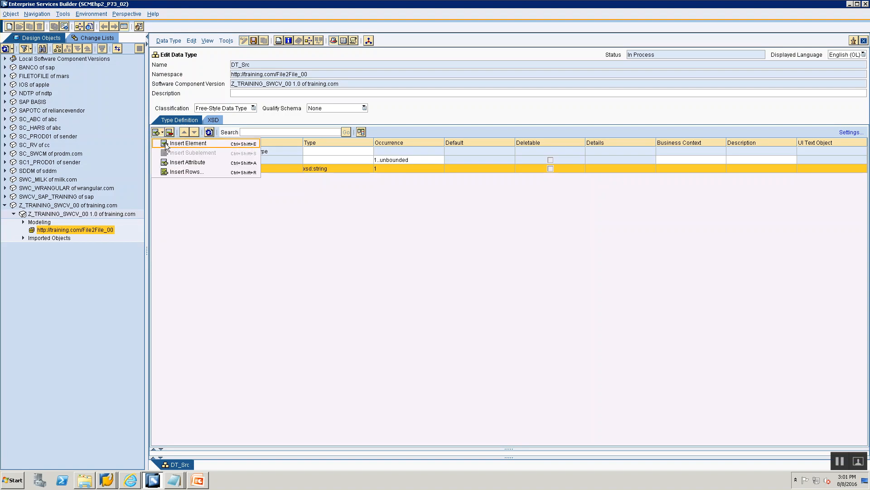
left_click(185, 143)
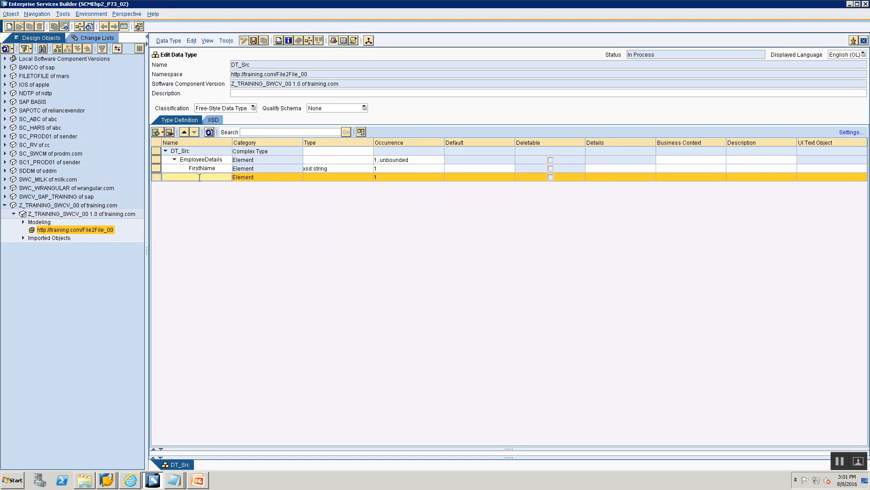
type("LastName")
left_click(324, 177)
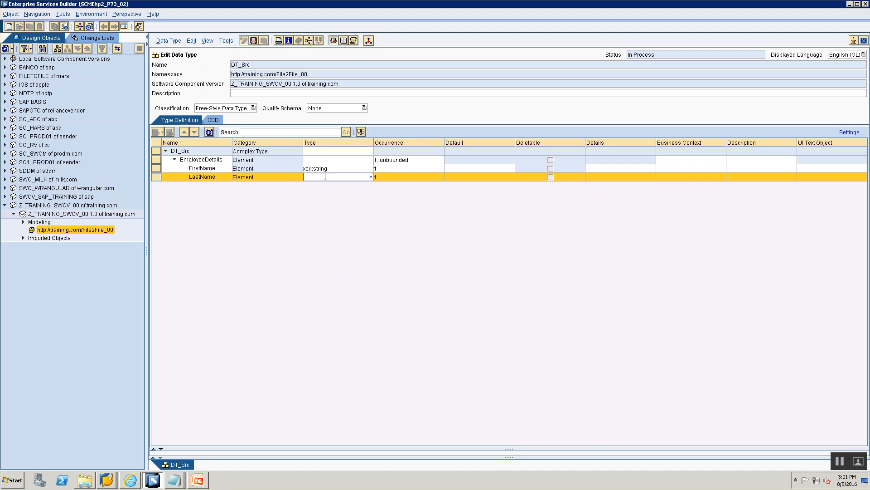
left_click(369, 175)
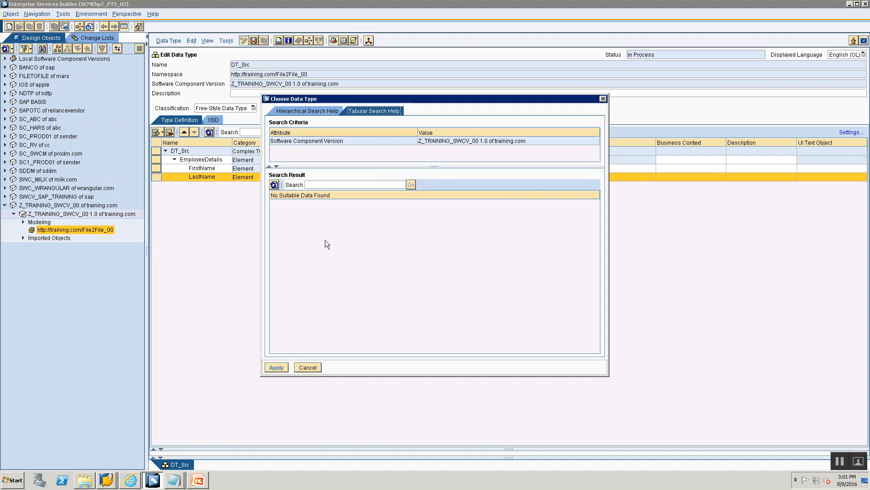
left_click(306, 371)
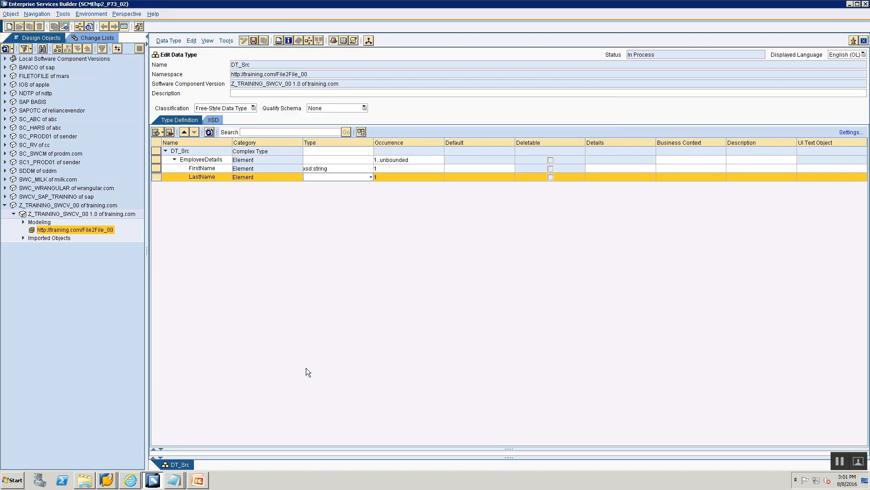
- Set LastName's type to xsd:string
left_click(371, 176)
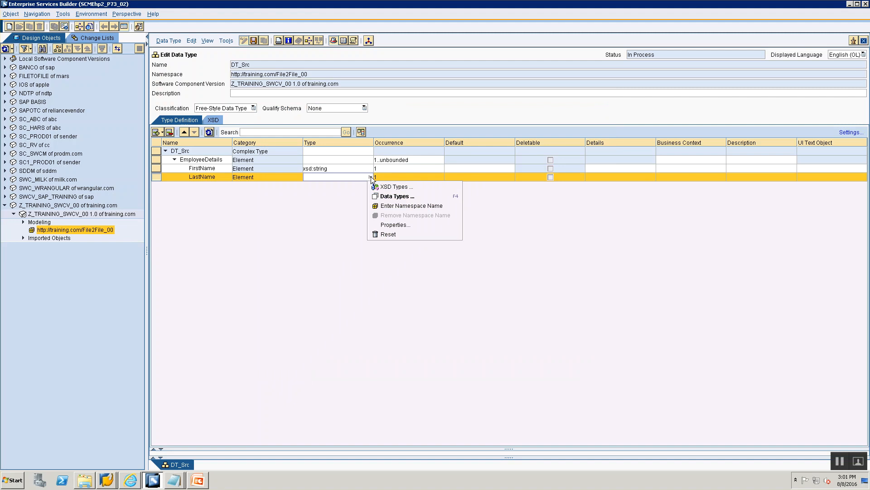
left_click(357, 164)
left_click(371, 177)
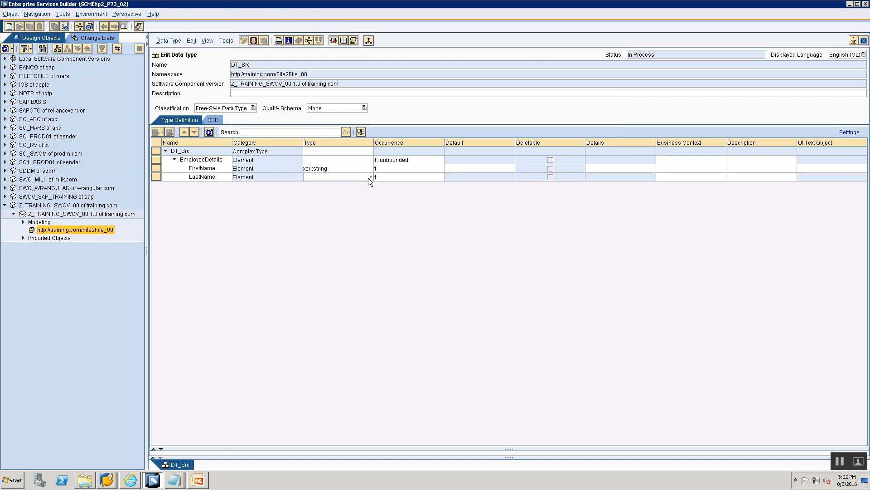
left_click(371, 181)
left_click(314, 365)
left_click(372, 178)
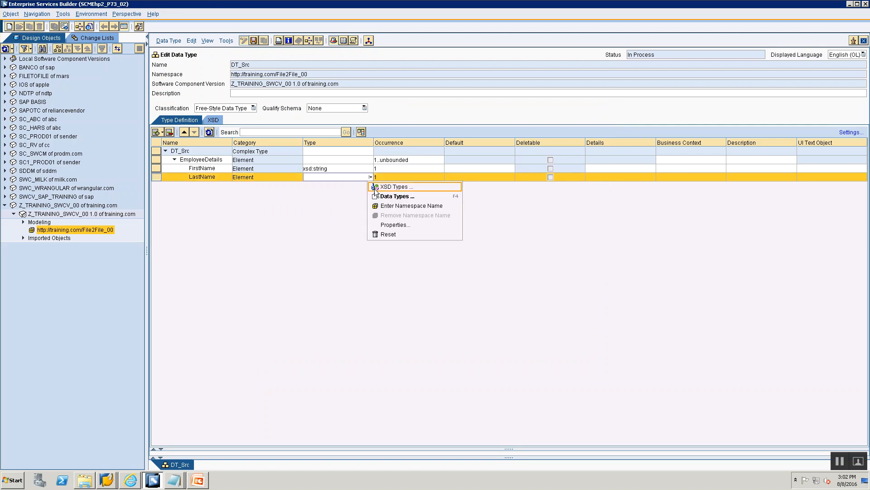
left_click(375, 188)
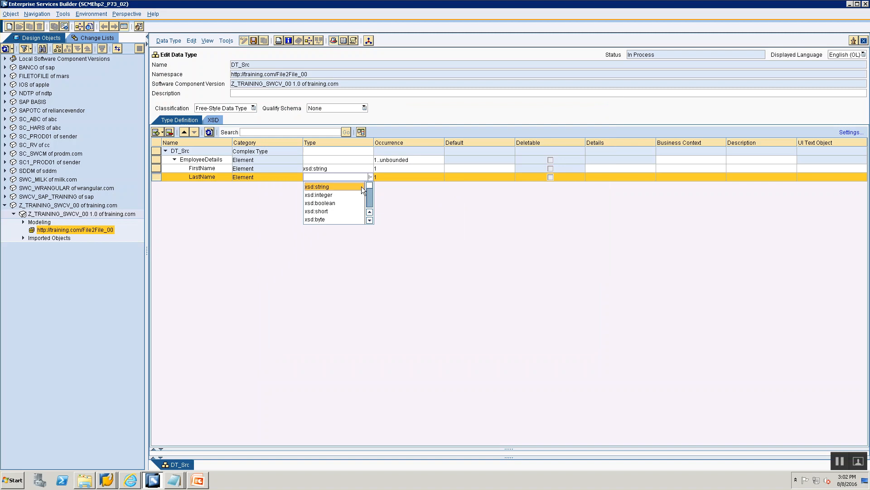
left_click(323, 187)
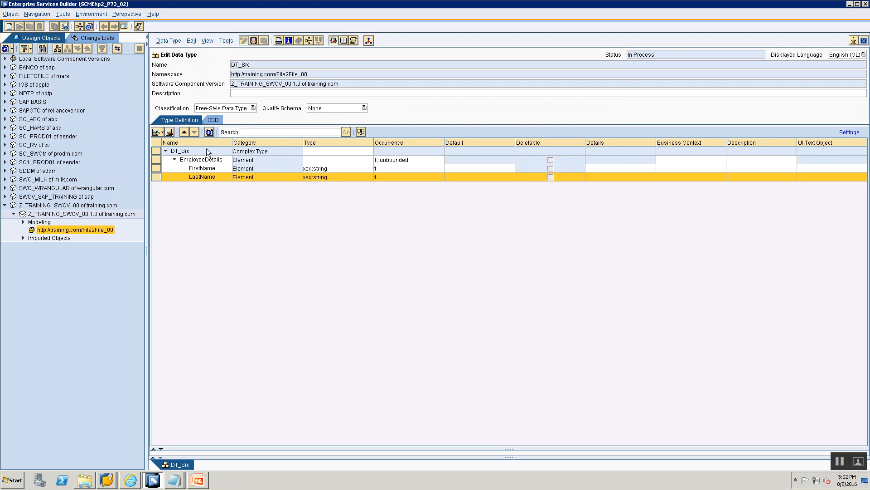
key("alt+Tab")
key("alt+Tab")
- Add a Sex element of type xsd:string after LastName
left_click(161, 132)
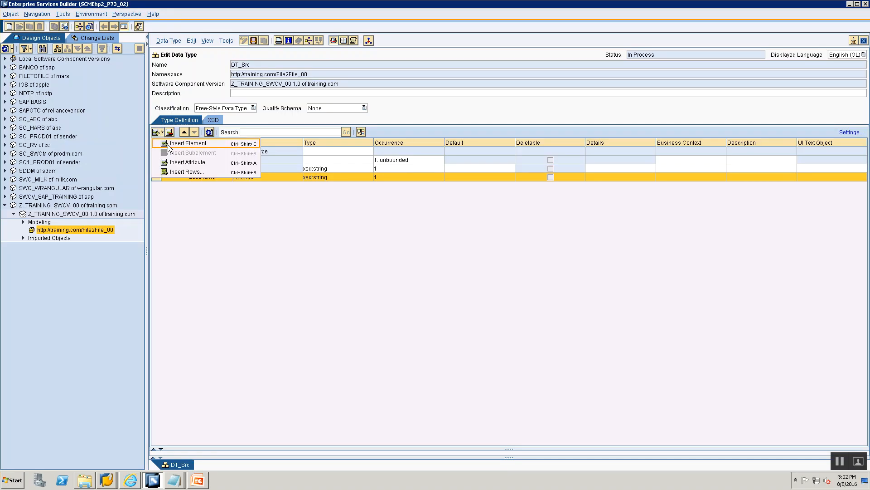
left_click(167, 144)
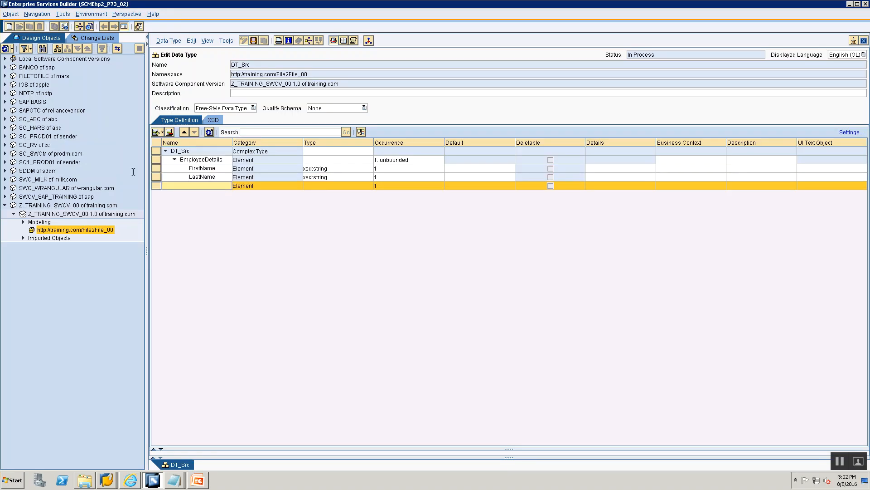
type("Sex")
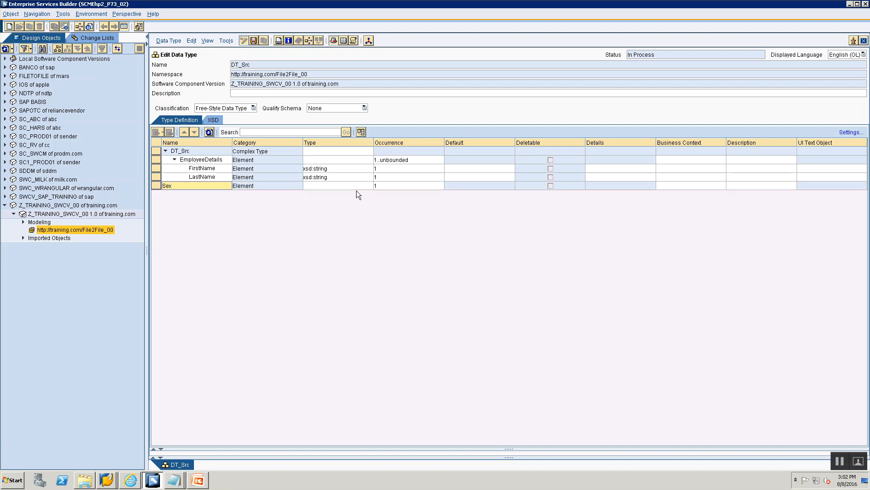
left_click(368, 185)
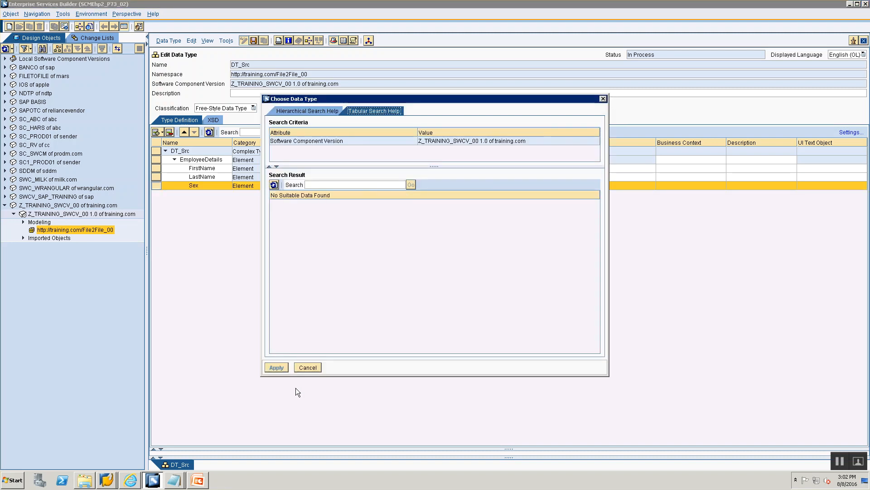
left_click(307, 368)
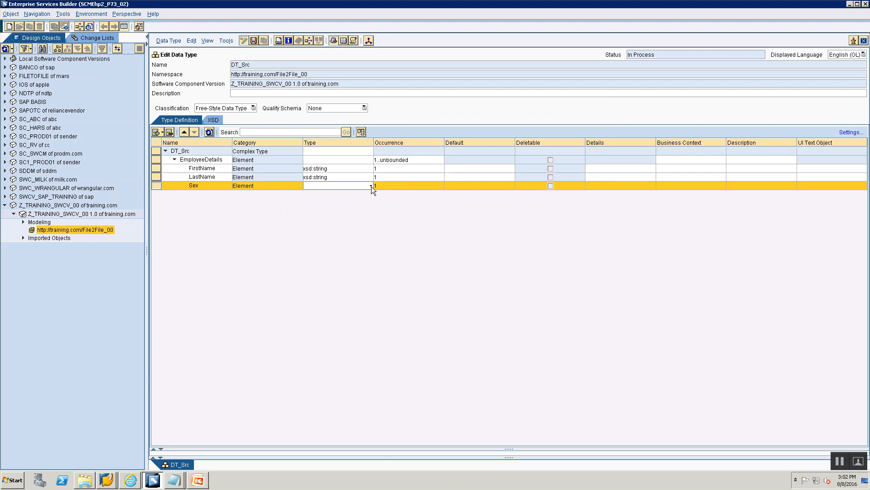
left_click(371, 187)
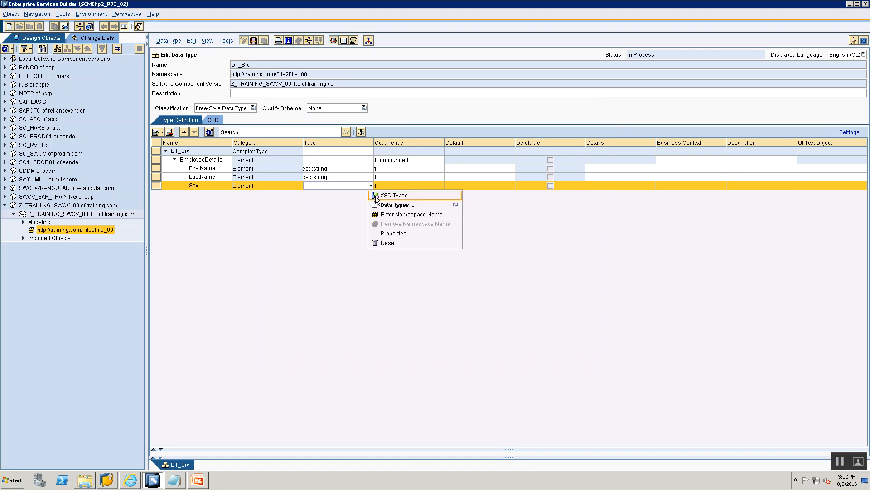
left_click(376, 196)
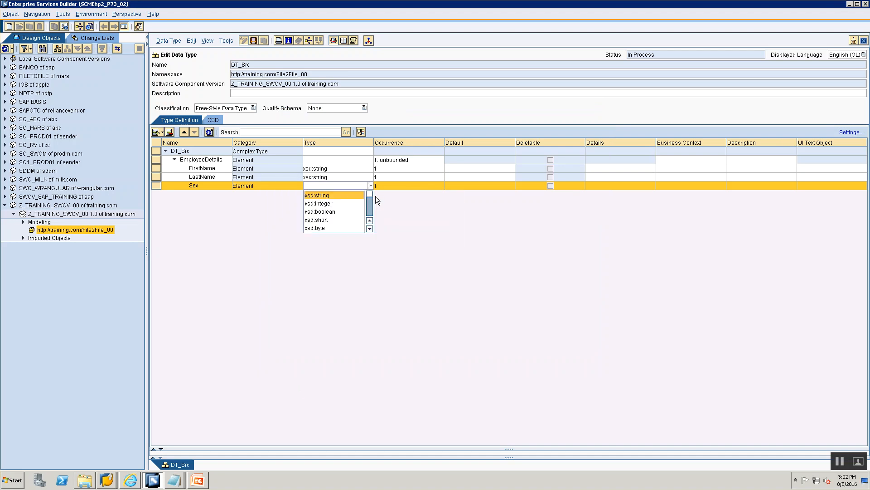
left_click(349, 198)
key("alt+Tab")
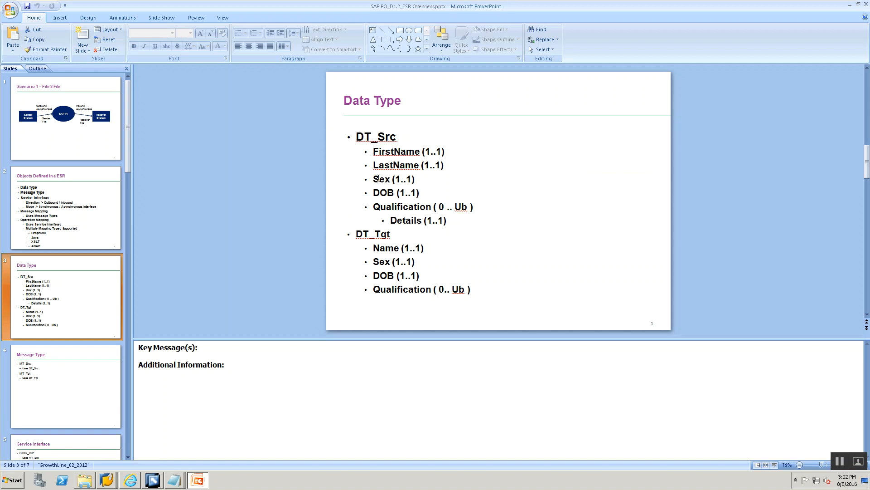
key("alt+Tab")
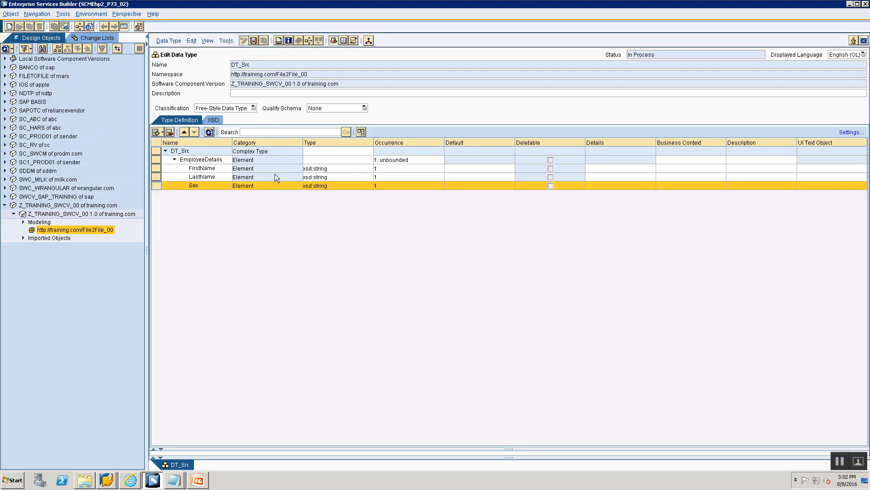
- Add a DOB element of type xsd:string below Sex, then mark Qualification on the slide
left_click(163, 133)
left_click(169, 143)
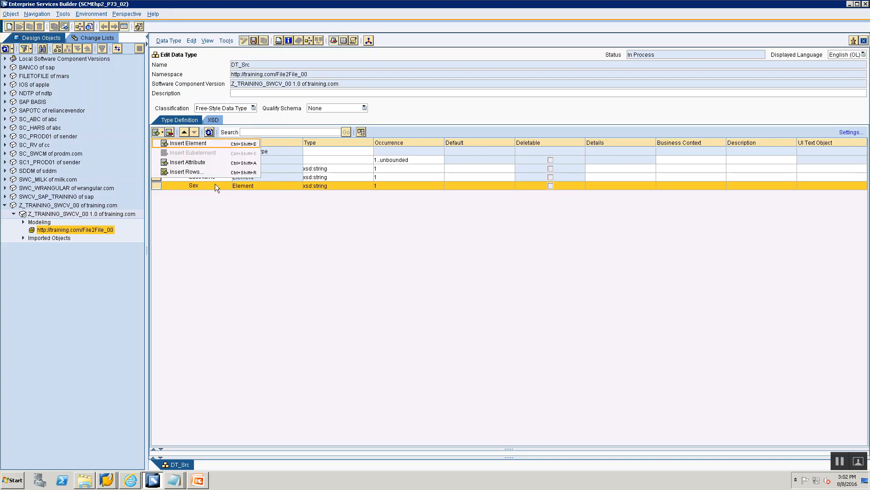
type("DOB")
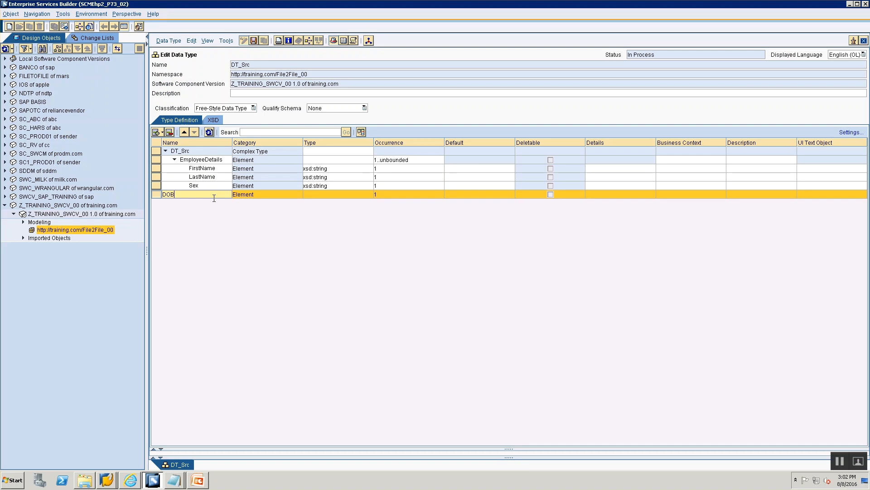
left_click(329, 190)
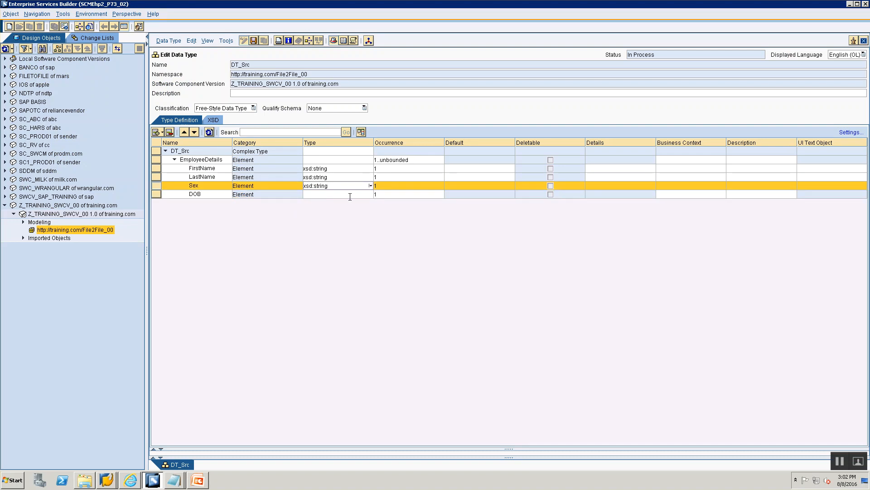
left_click(371, 195)
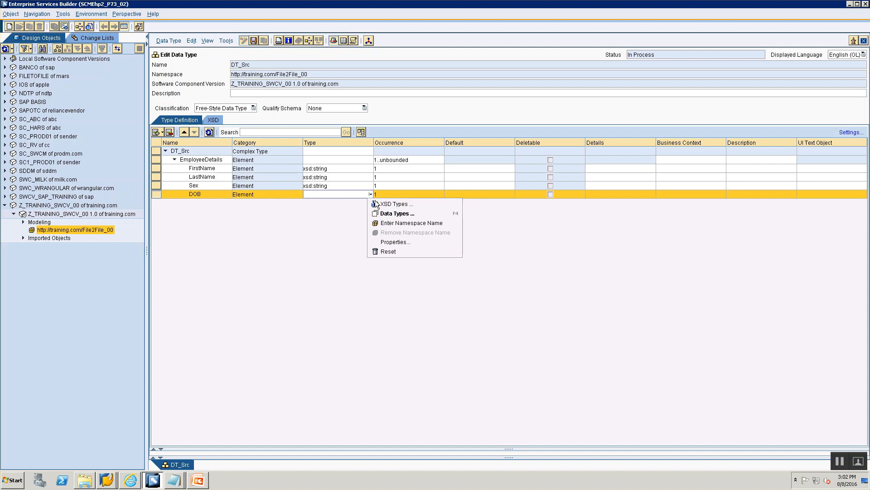
left_click(375, 204)
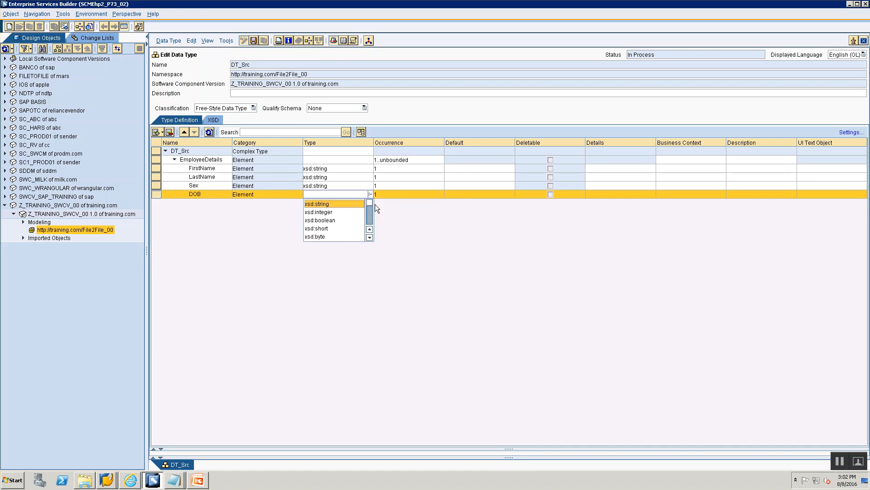
left_click(333, 204)
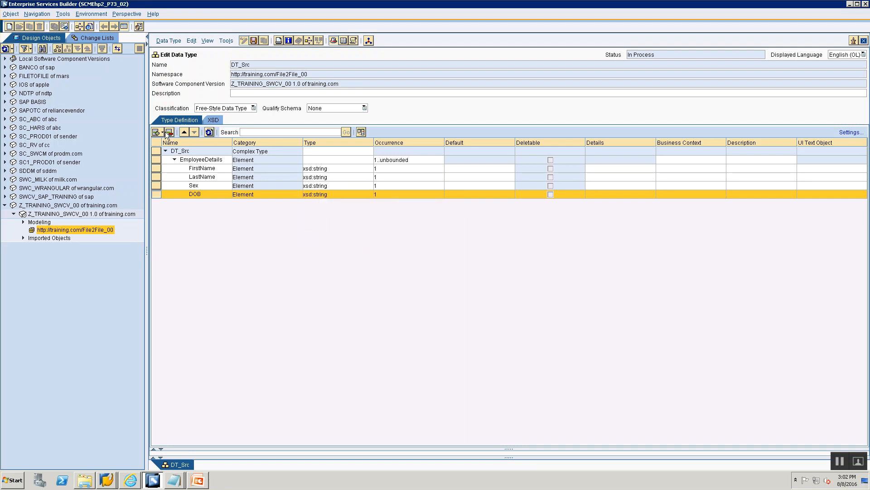
key("alt+Tab")
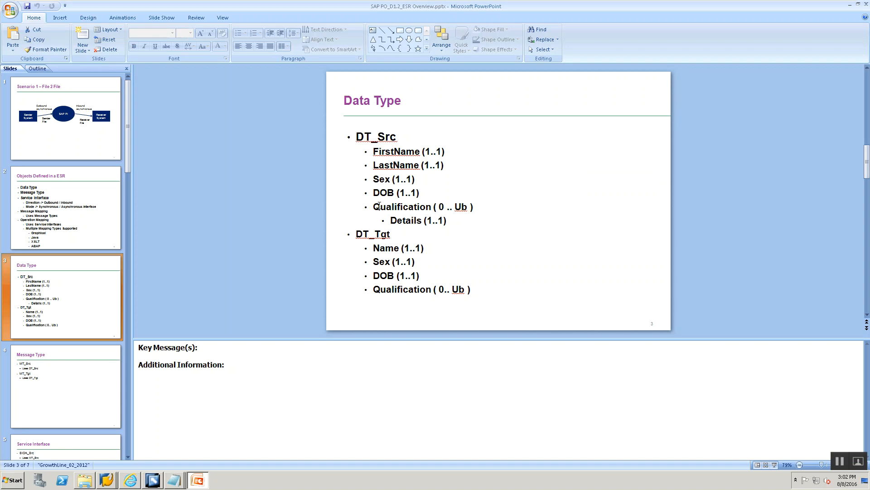
mouse_move(379, 206)
left_mouse_down()
mouse_move(436, 199)
mouse_move(430, 207)
left_mouse_up()
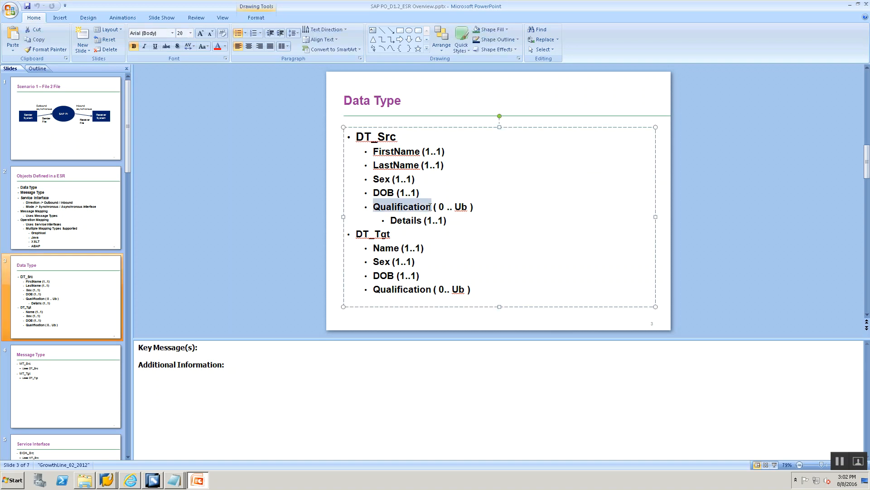
- Add an element named Qualifications below DOB
key("alt+Tab")
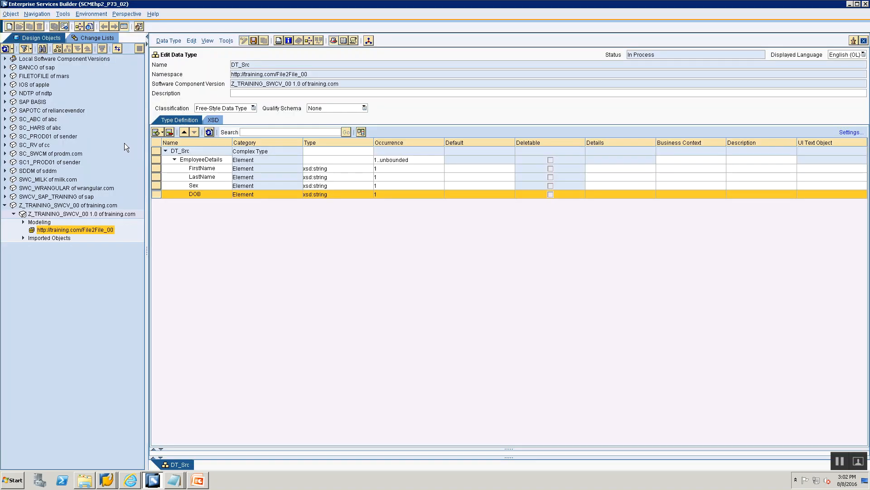
left_click(161, 131)
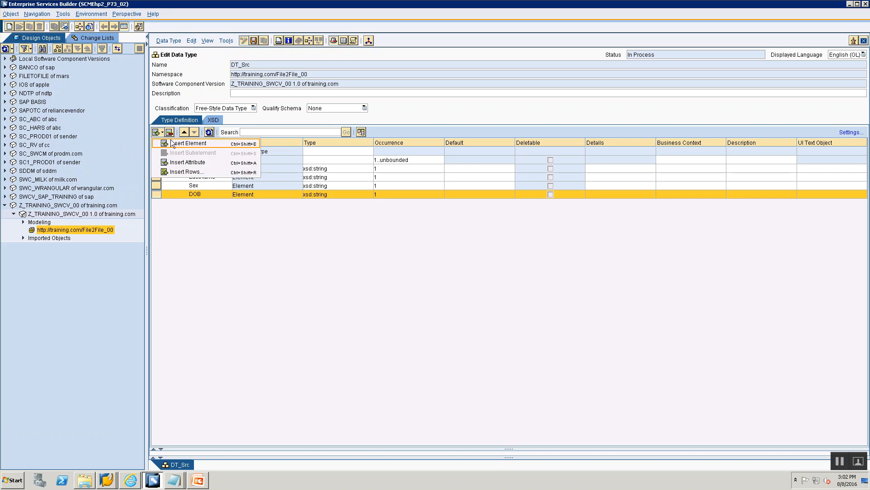
left_click(172, 143)
type("Quali")
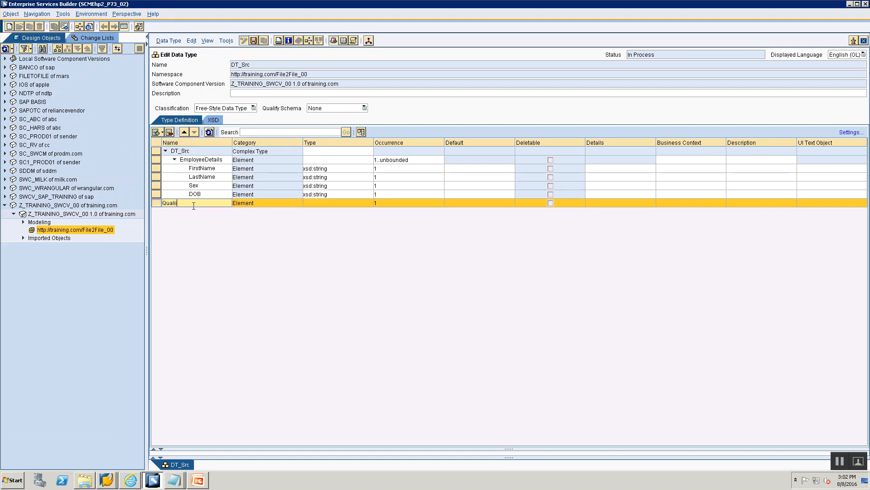
type("fications")
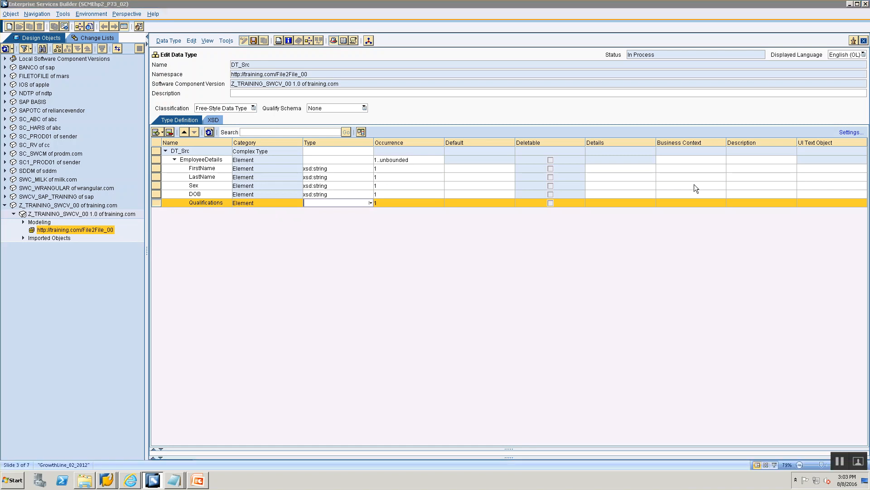
key("alt+Tab")
key("alt+Tab")
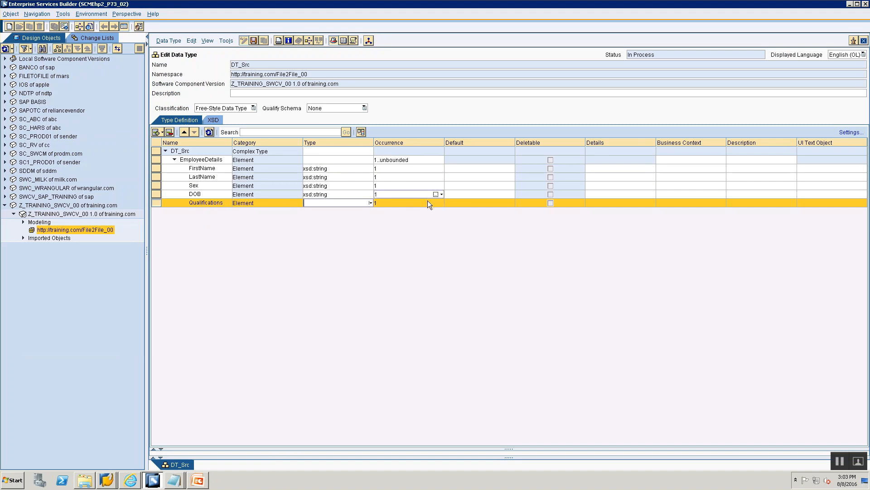
- Set the Qualifications occurrence to minOccurs 0 and maxOccurs unbounded
left_click(441, 203)
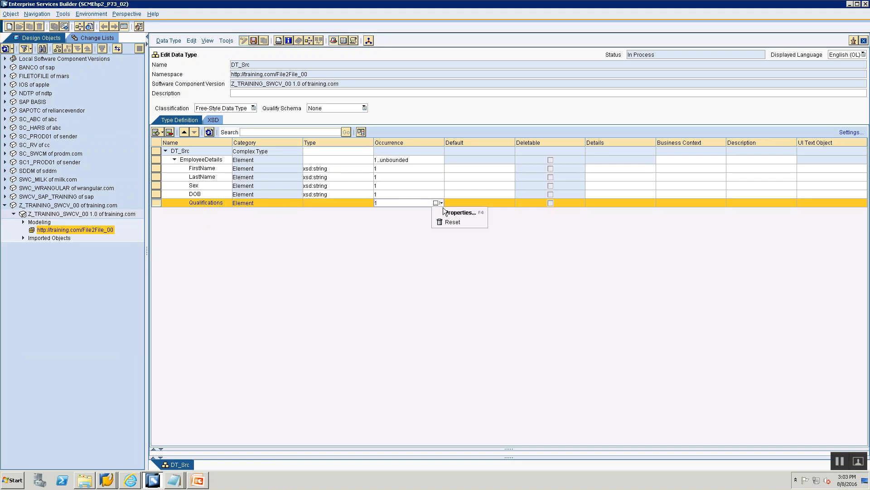
left_click(458, 212)
left_click(475, 234)
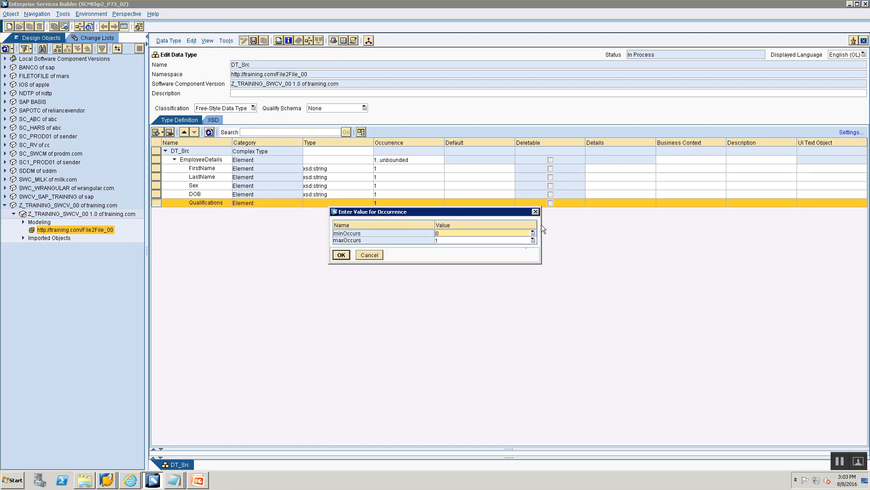
left_click(533, 240)
left_click(533, 232)
left_click(533, 232)
left_click(526, 240)
left_click(533, 240)
left_click(534, 240)
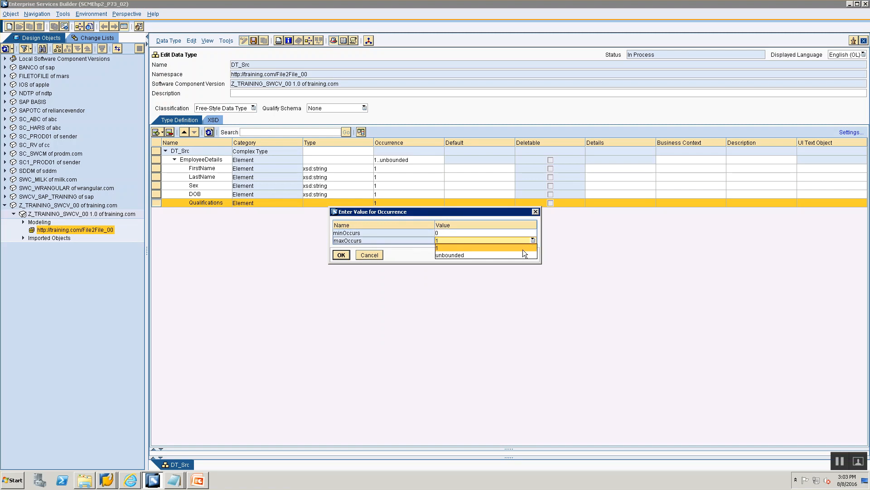
left_click(517, 255)
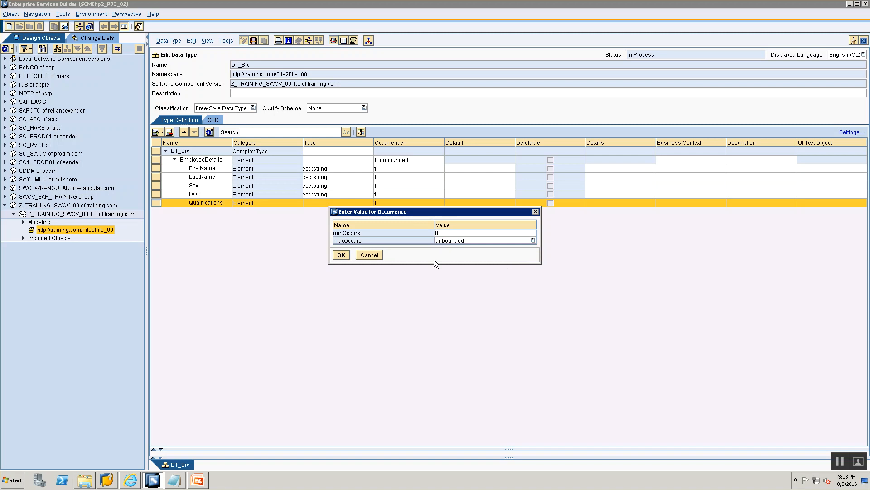
left_click(343, 255)
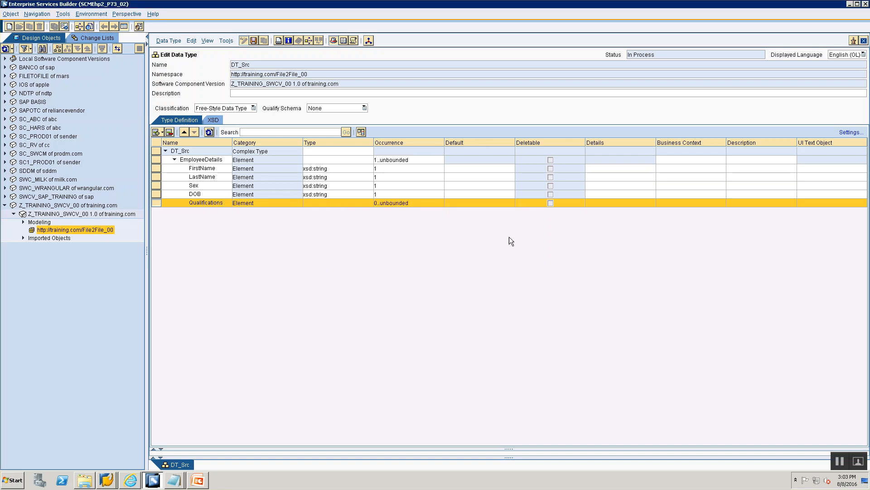
key("alt+Tab")
key("alt+Tab")
key("alt+Tab")
key("alt+Tab")
left_click(162, 132)
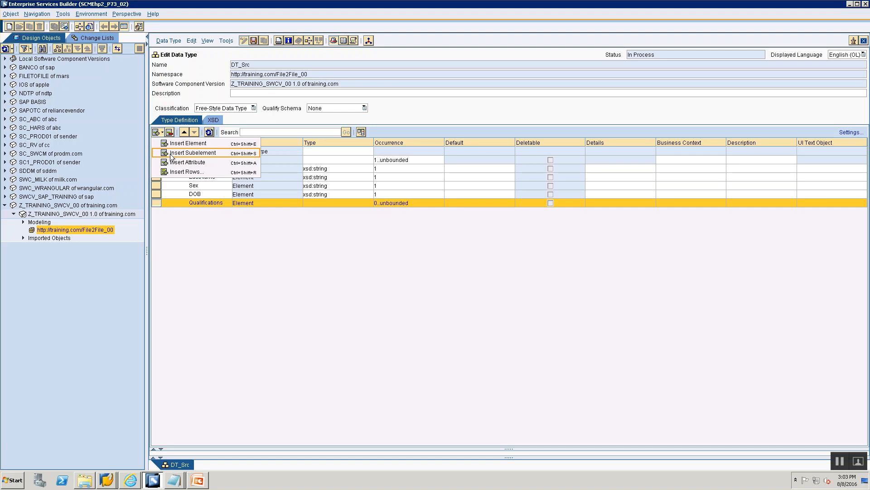
- Add a Details subelement of type xsd:string under Qualifications
left_click(193, 153)
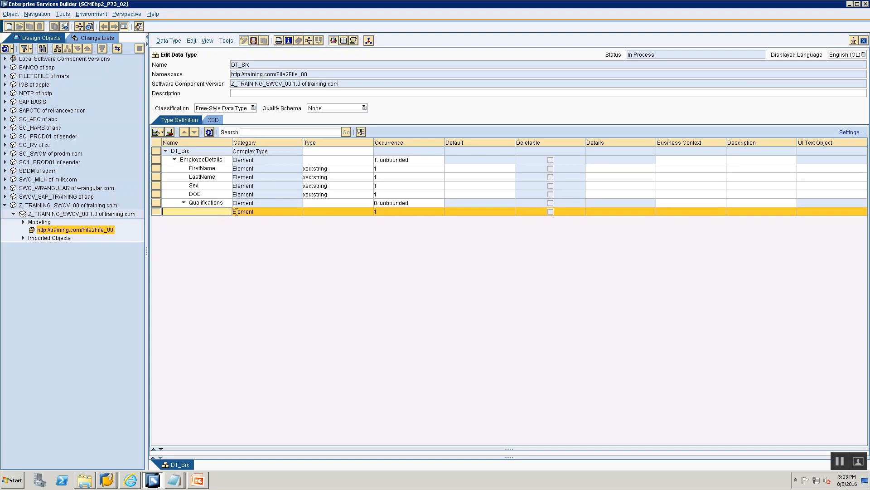
type("Details")
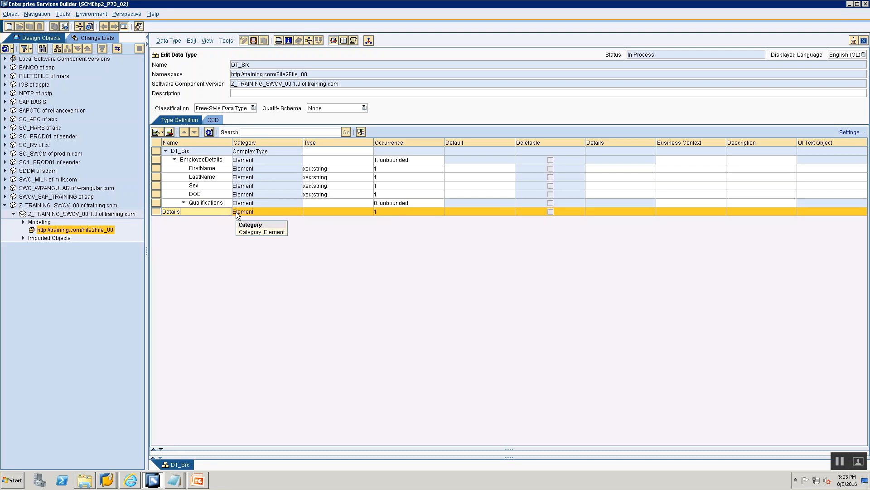
left_click(322, 214)
left_click(370, 211)
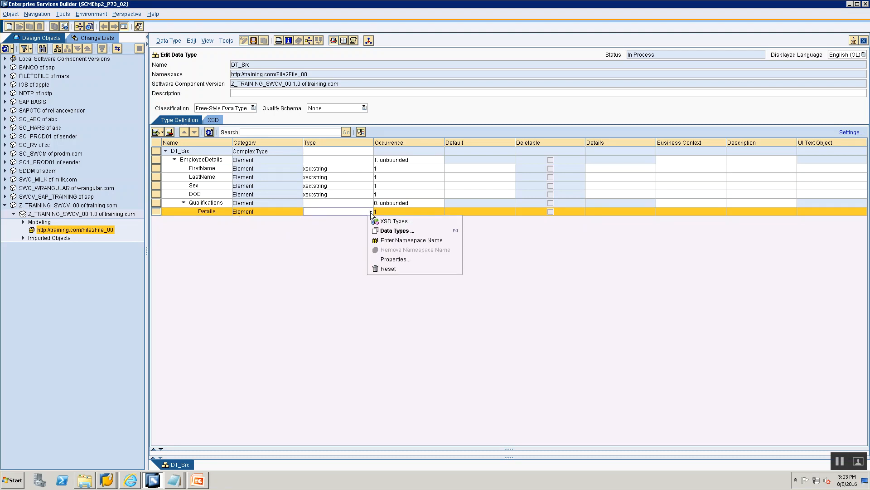
left_click(375, 221)
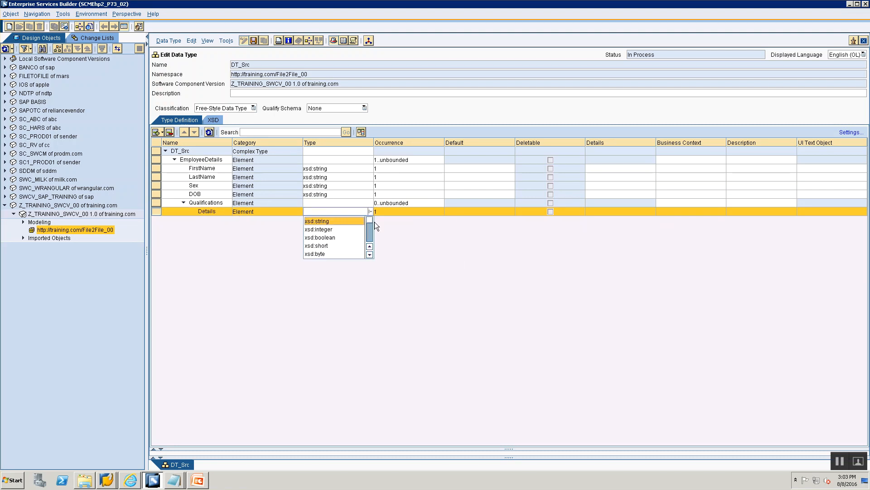
left_click(327, 222)
left_click(314, 239)
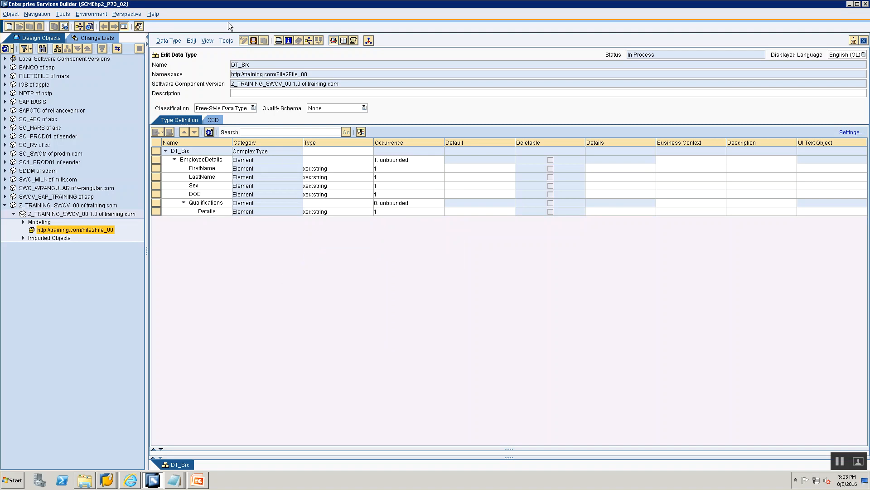
- Save DT_Src, then expand EmployeeDetails and Qualifications to show Details
left_click(254, 42)
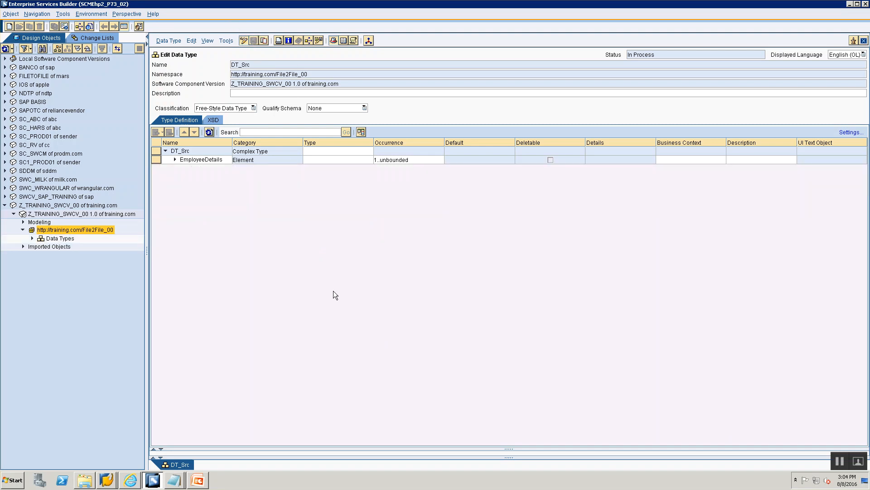
left_click(186, 162)
left_click(176, 160)
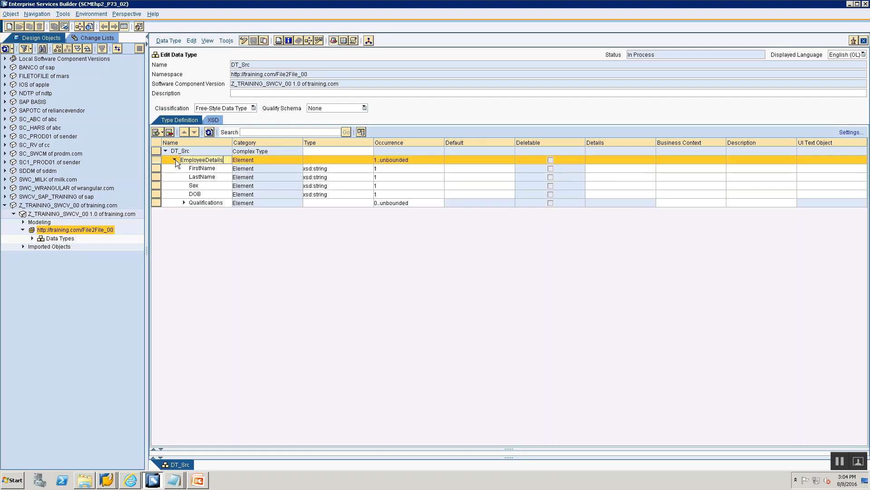
left_click(184, 202)
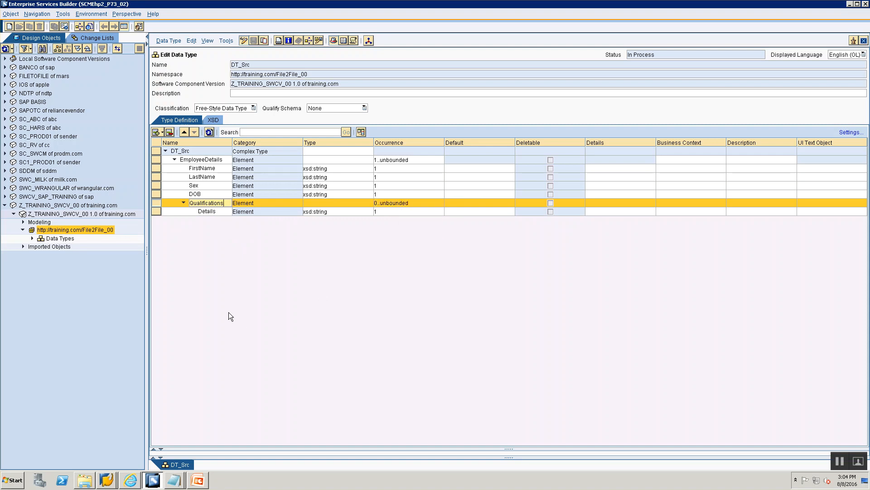
- Create a first DT_Tgt data type in the Data Types folder, then close it and discard it
left_click(33, 238)
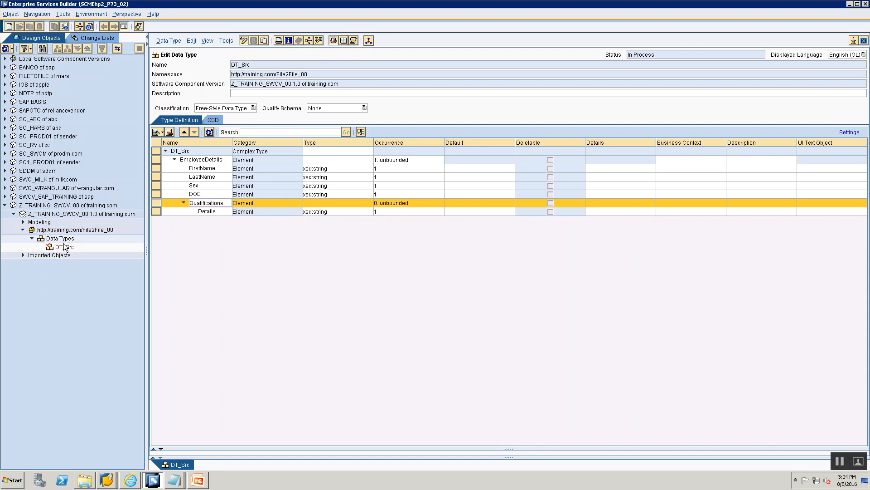
key("alt+Tab")
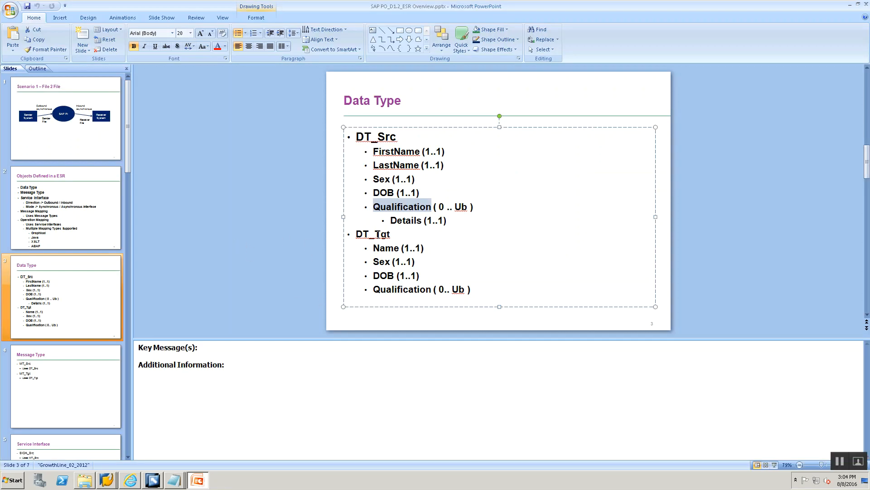
key("alt+Tab")
left_click(65, 236)
right_click(64, 239)
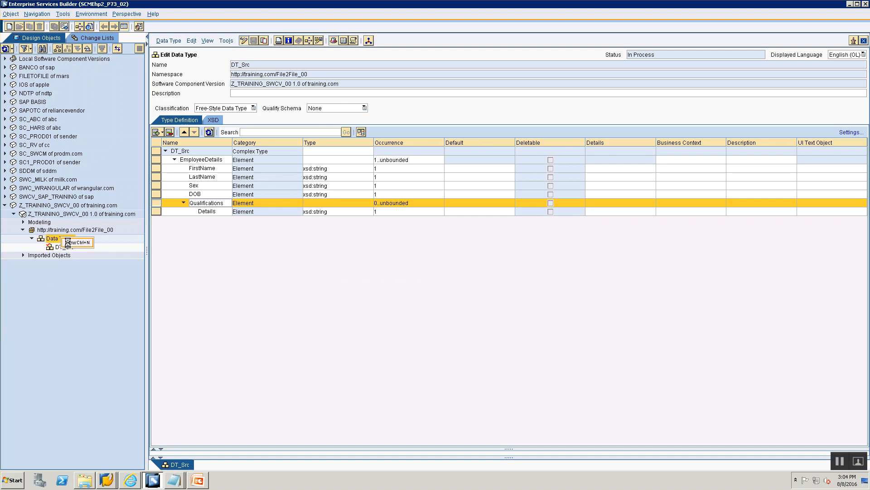
left_click(68, 242)
type("DT_Tgt")
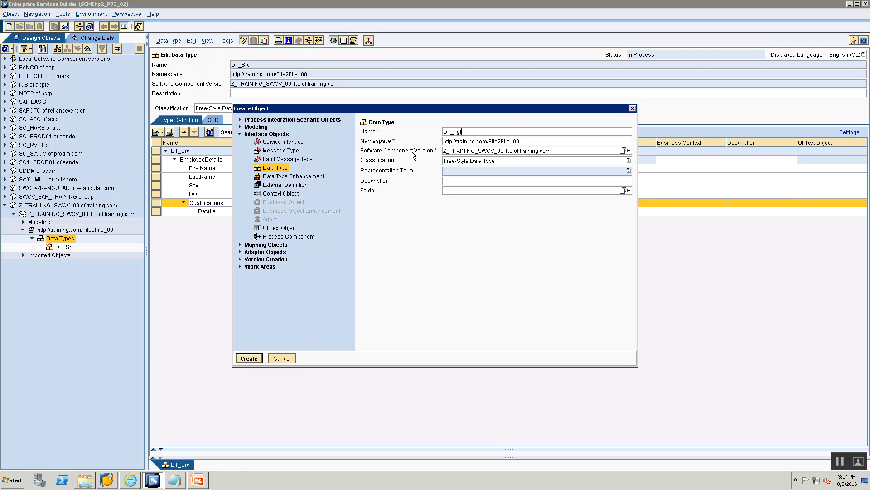
key("Return")
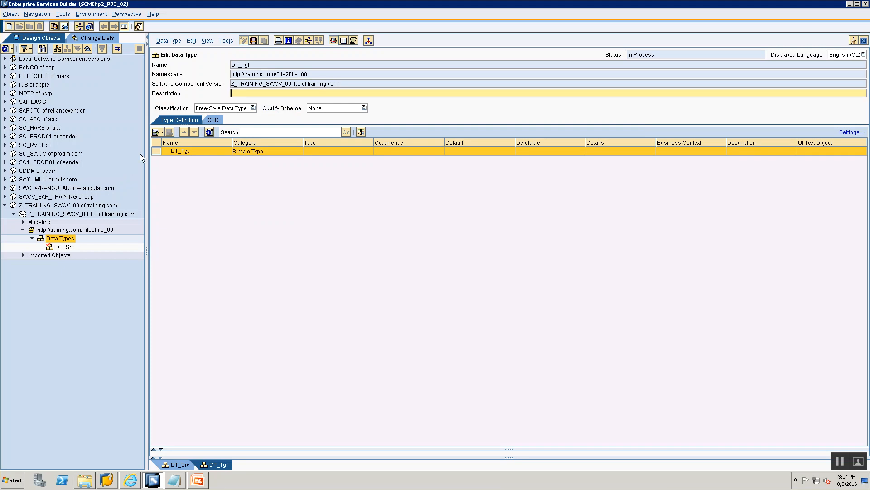
left_click(864, 40)
left_click(397, 273)
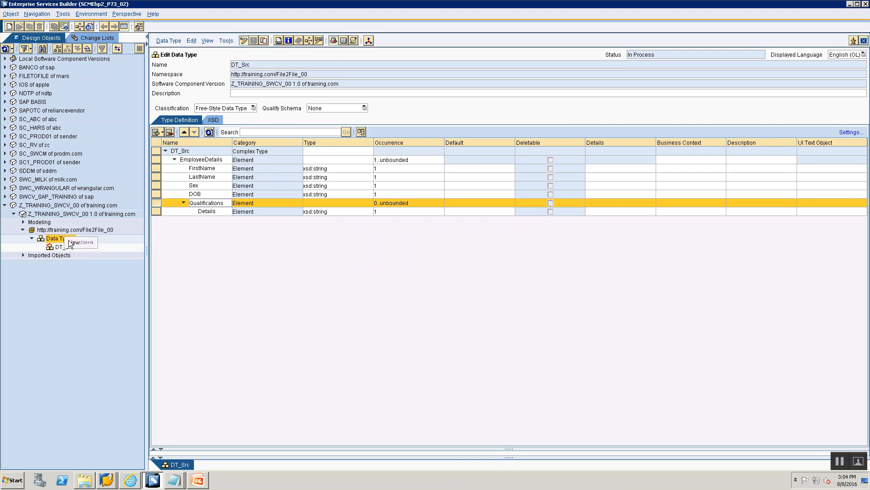
- Create the DT_Tgt data type again, accepting the suggested name
left_click(73, 245)
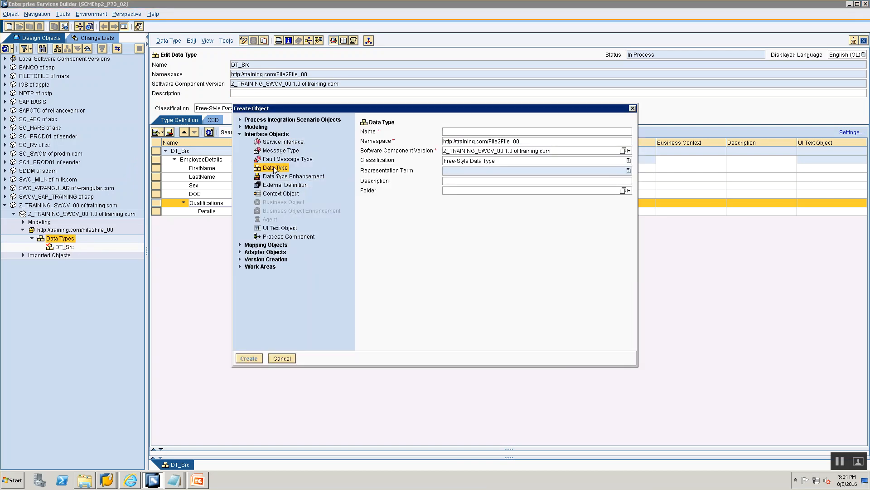
type("DT_Tgt")
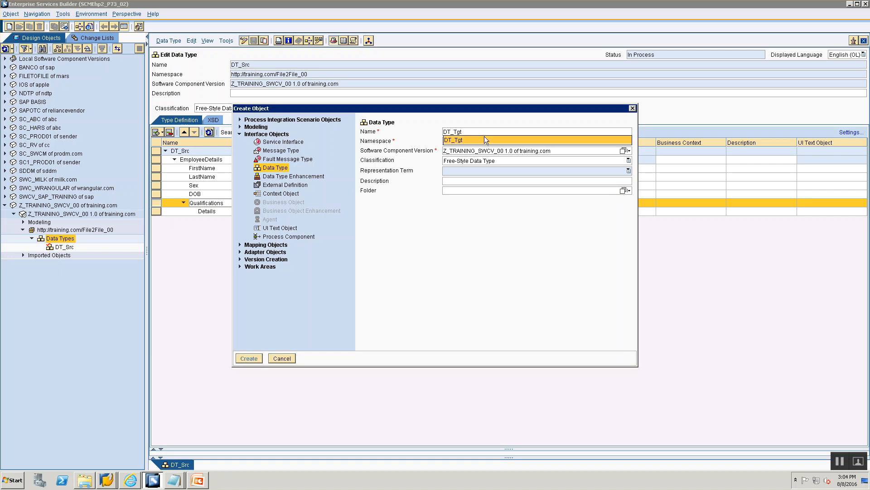
left_click(484, 138)
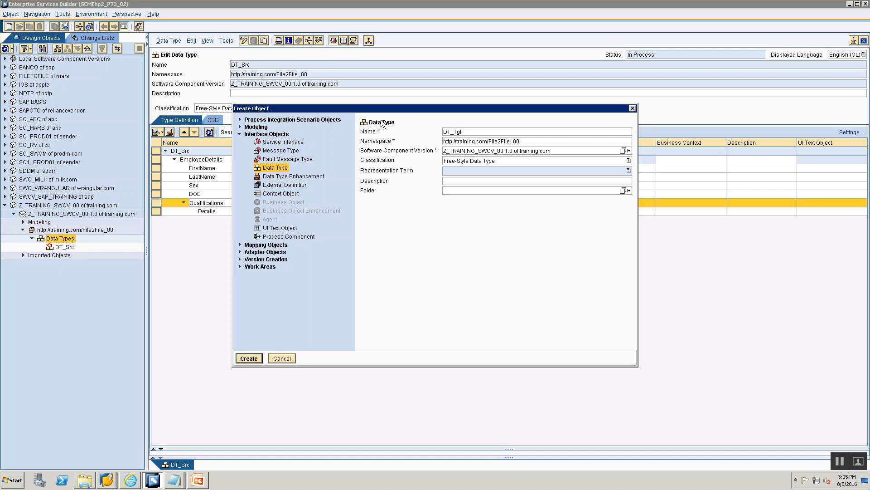
left_click(249, 358)
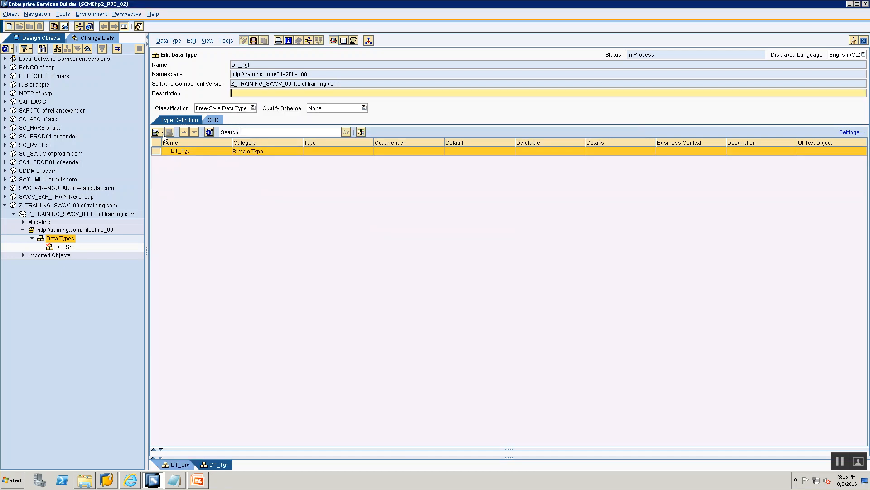
- Add a Name subelement of type xsd:string to DT_Tgt
key("alt+Tab")
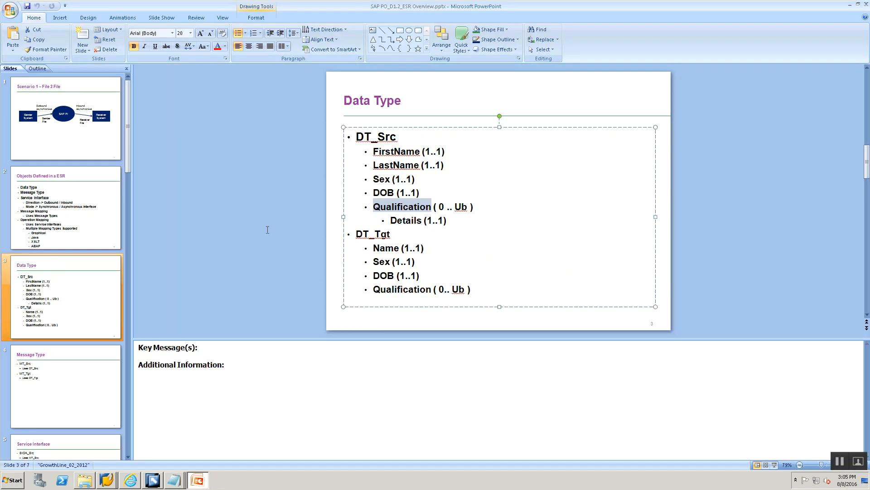
key("alt+Tab")
left_click(162, 132)
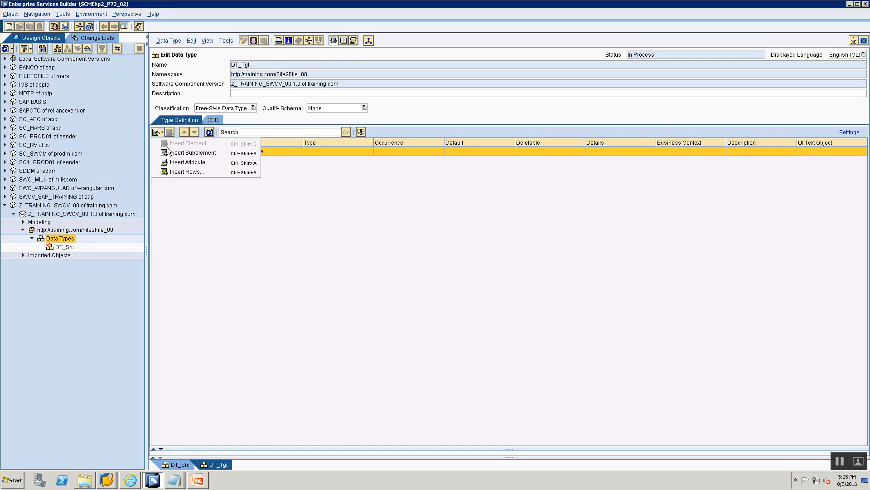
left_click(187, 154)
type("Name")
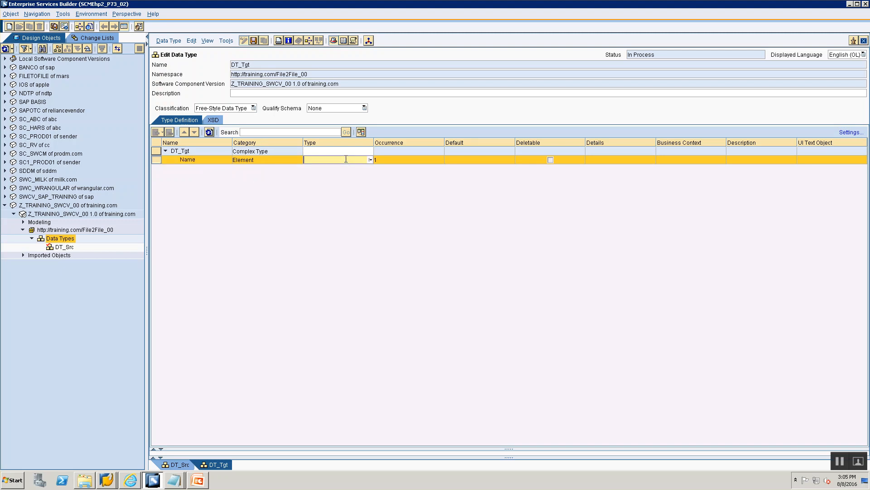
left_click(371, 160)
left_click(375, 170)
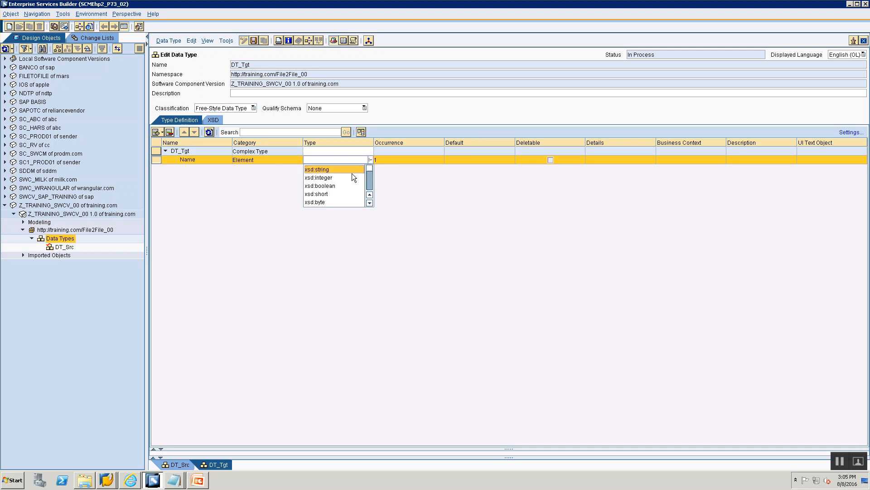
left_click(352, 170)
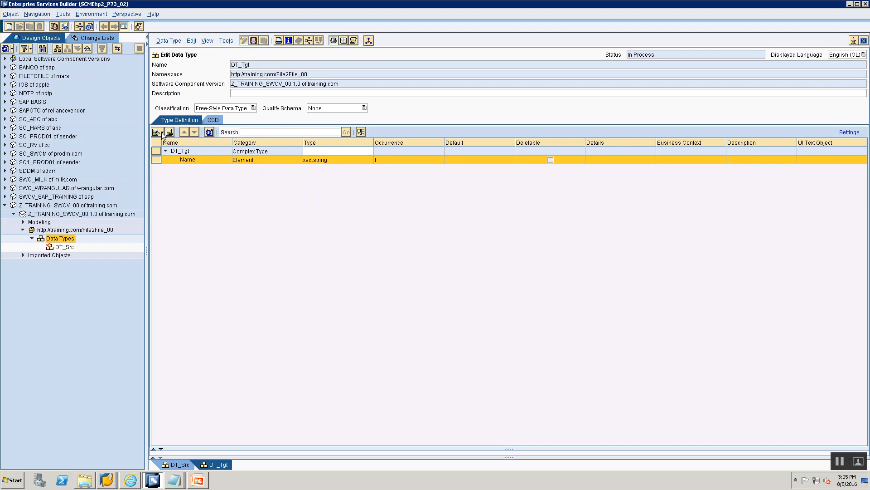
- Add a Sex element of type xsd:string below Name
left_click(162, 132)
left_click(167, 143)
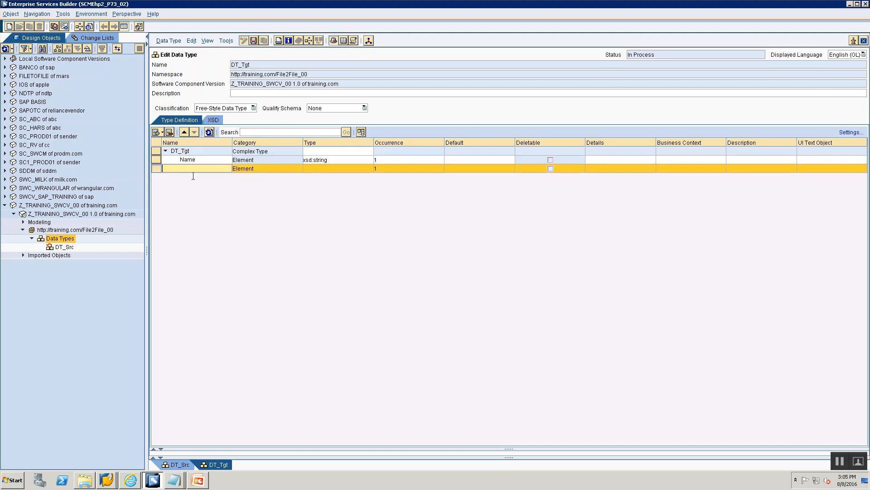
key("alt+Tab")
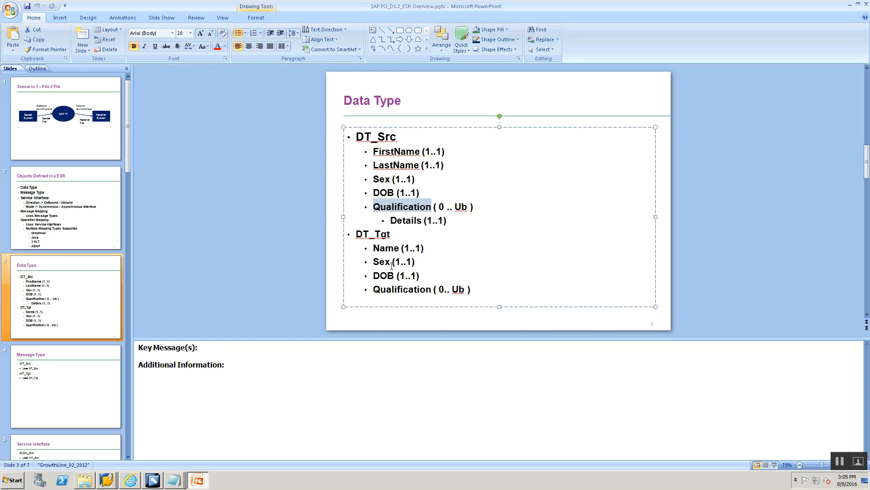
key("alt+Tab")
type("Sex")
left_click(347, 171)
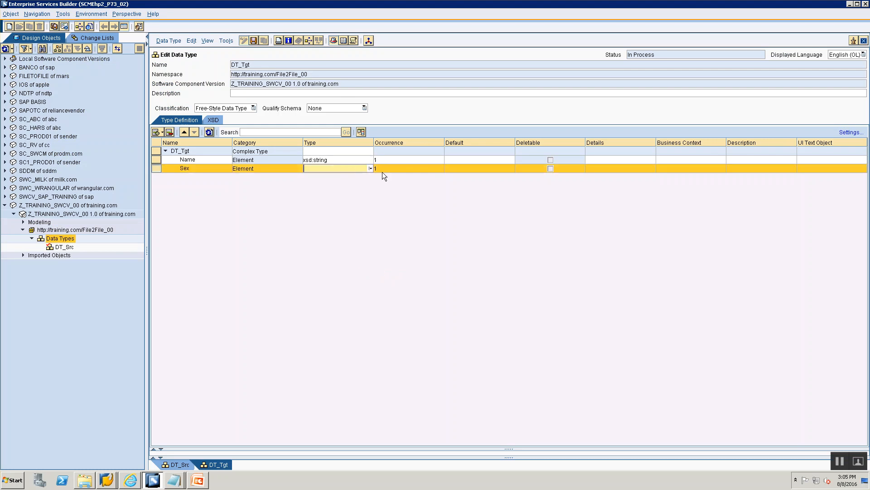
left_click(370, 168)
left_click(372, 178)
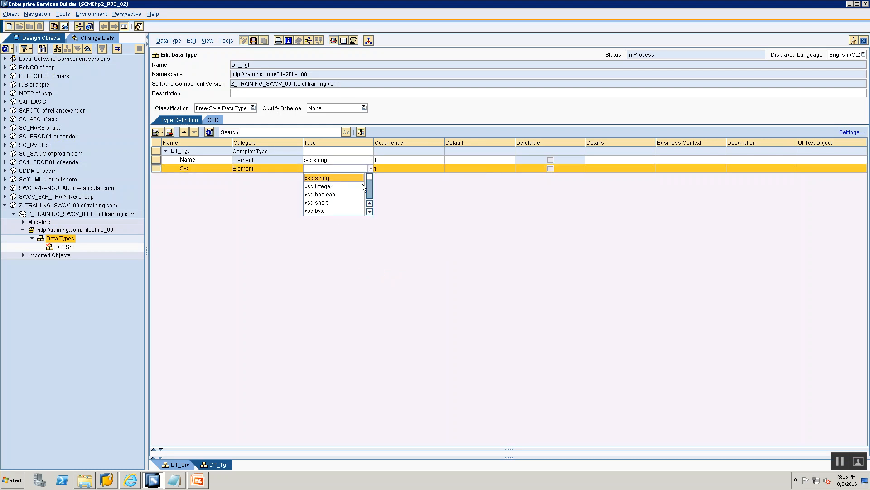
left_click(349, 180)
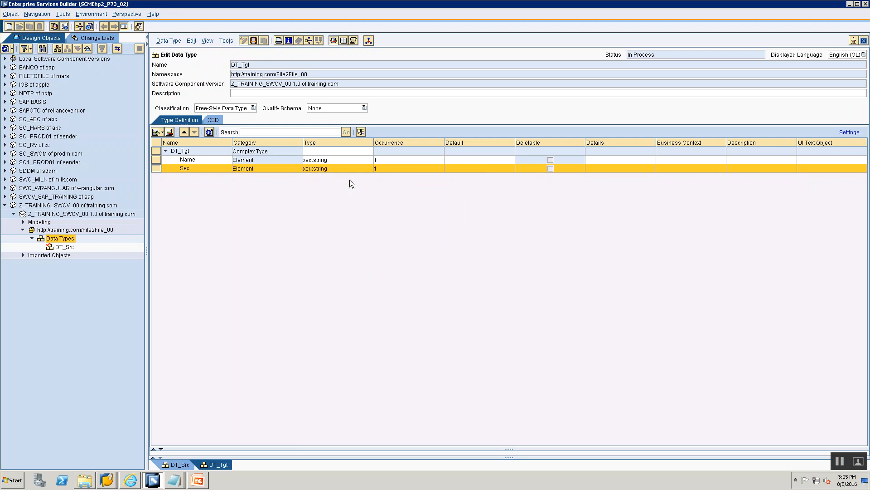
- Add a DateOfBirth element of type xsd:string below Sex
key("alt+Tab")
key("alt+Tab")
left_click(162, 131)
left_click(182, 154)
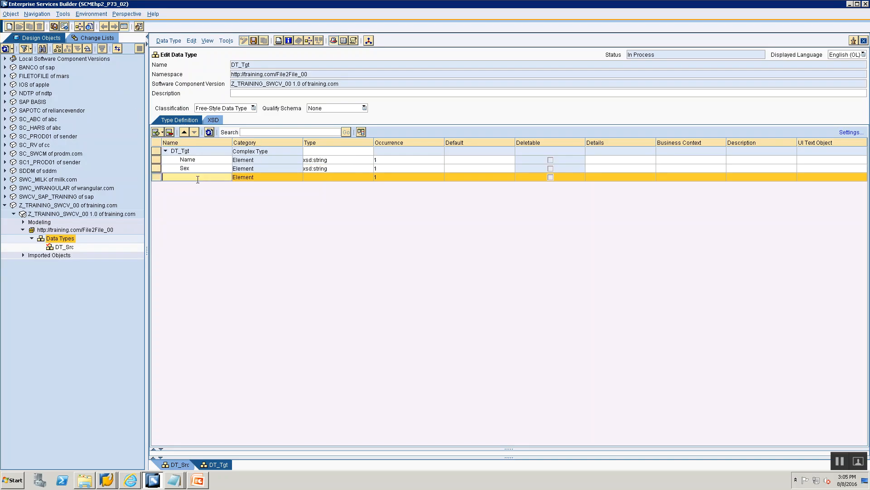
type("DateOfBirth")
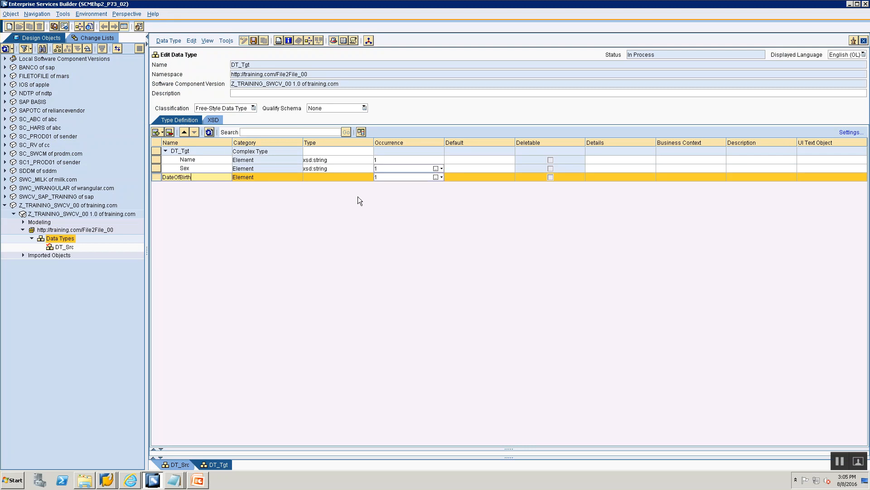
left_click(358, 176)
left_click(370, 177)
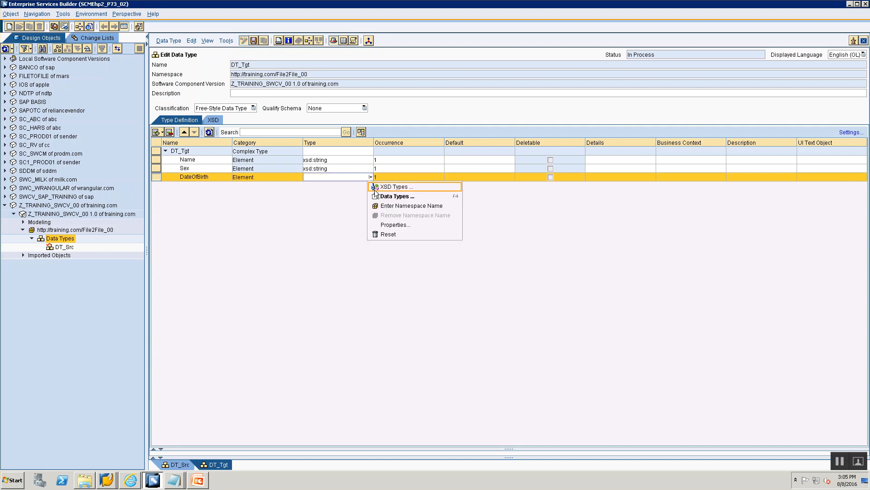
left_click(374, 189)
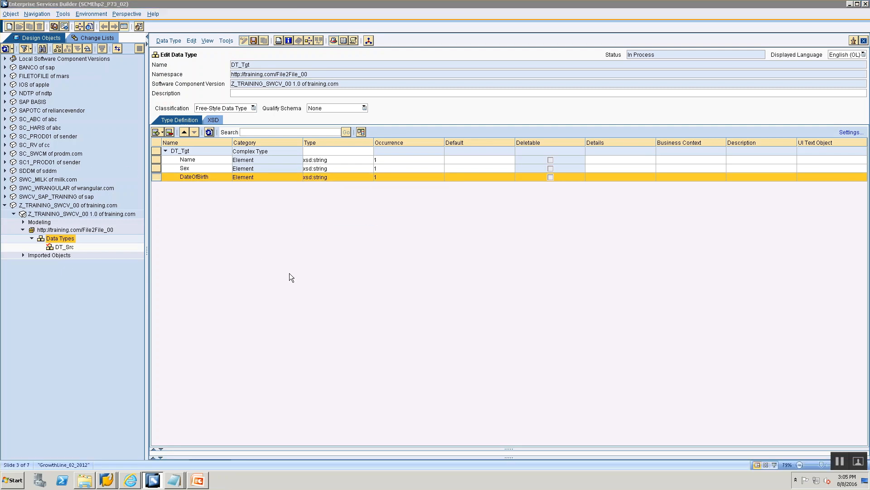
key("alt+Tab")
key("alt+Tab")
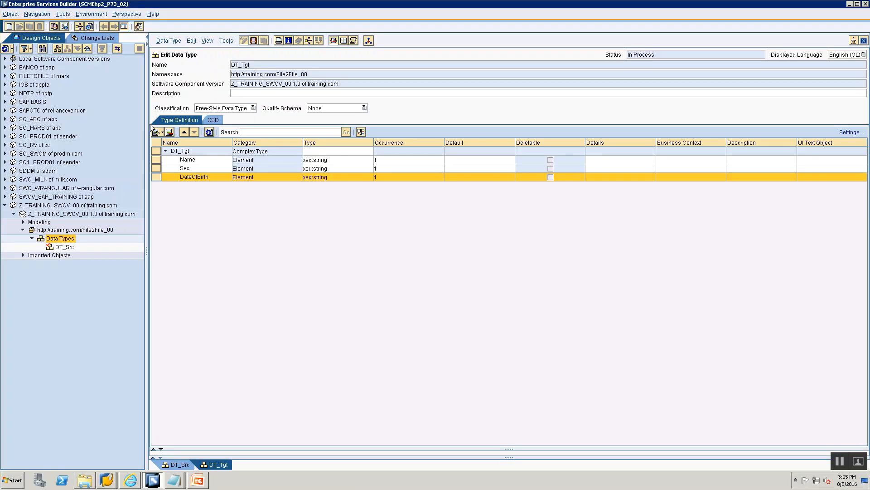
- Add a Qualification element of type xsd:string below DateOfBirth
left_click(165, 130)
left_click(166, 144)
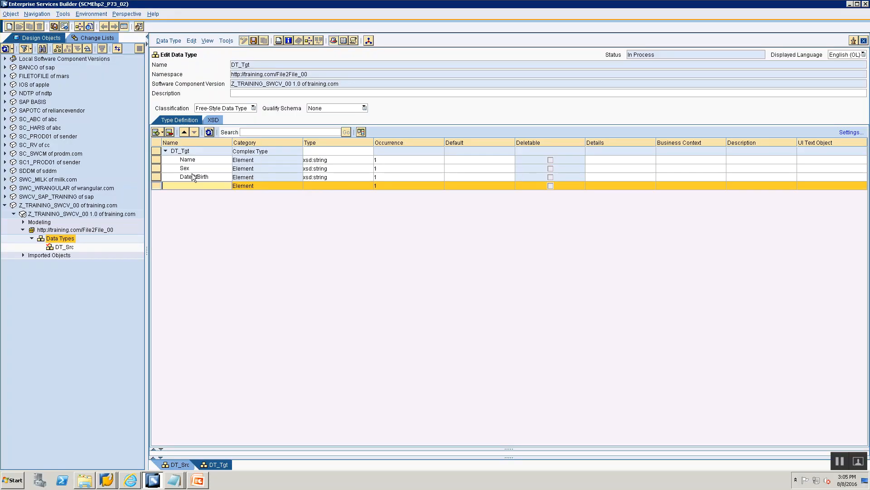
type("Qualification")
left_click(341, 188)
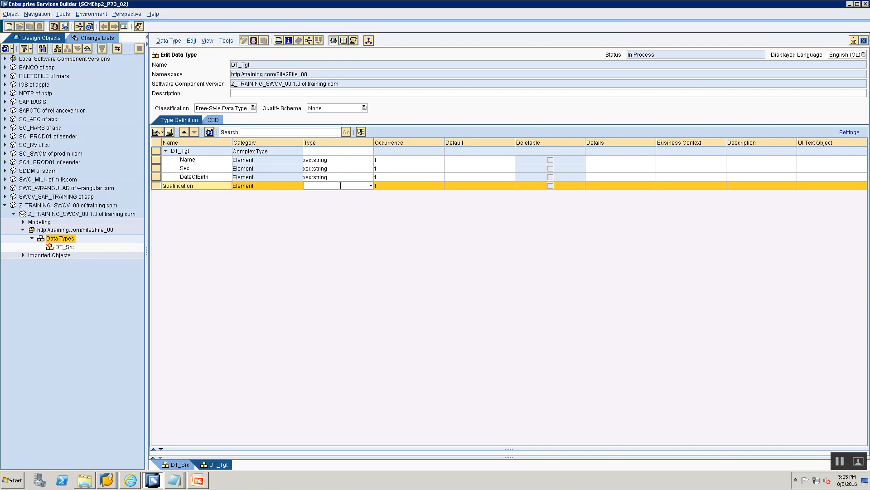
left_click(371, 186)
left_click(357, 196)
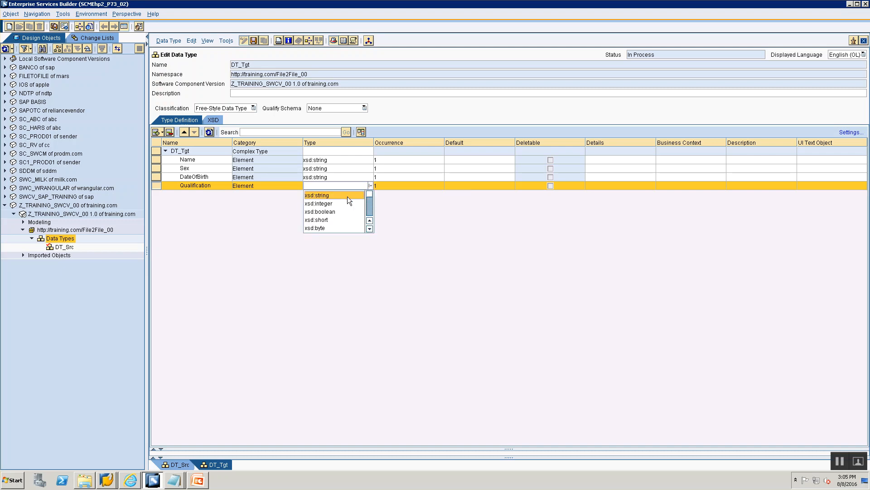
left_click(344, 195)
- Set Qualification's occurrence to minOccurs 0 and maxOccurs unbounded
left_click(408, 187)
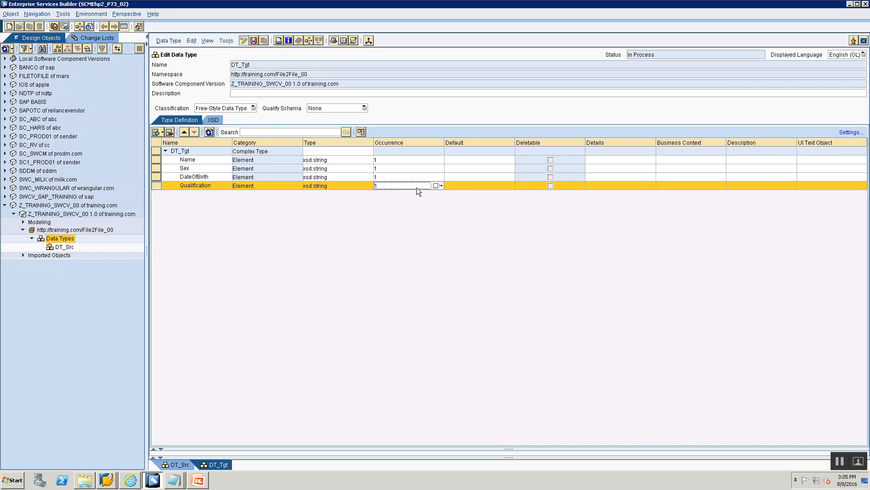
left_click(440, 185)
left_click(453, 232)
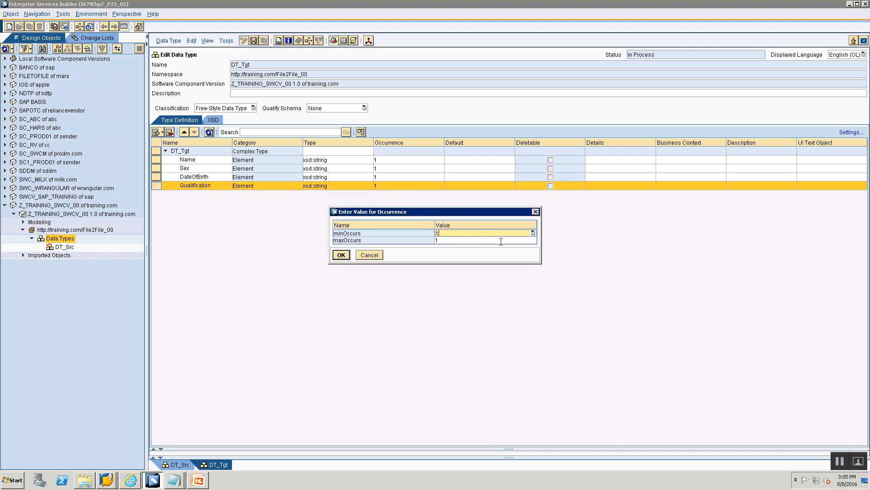
left_click(532, 233)
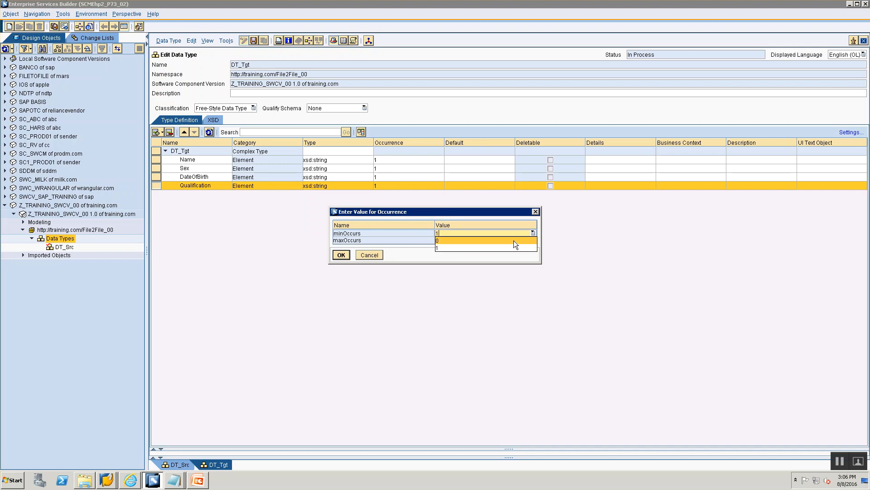
left_click(509, 241)
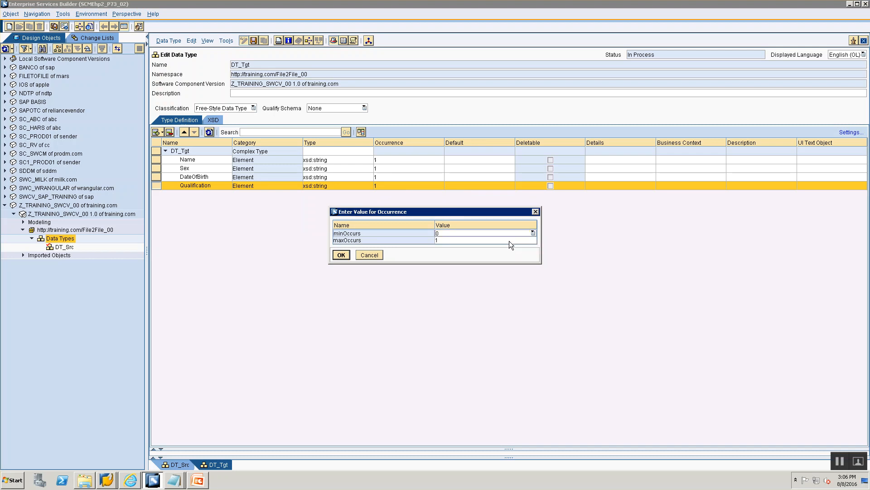
left_click(509, 241)
left_click(533, 240)
left_click(510, 254)
left_click(341, 255)
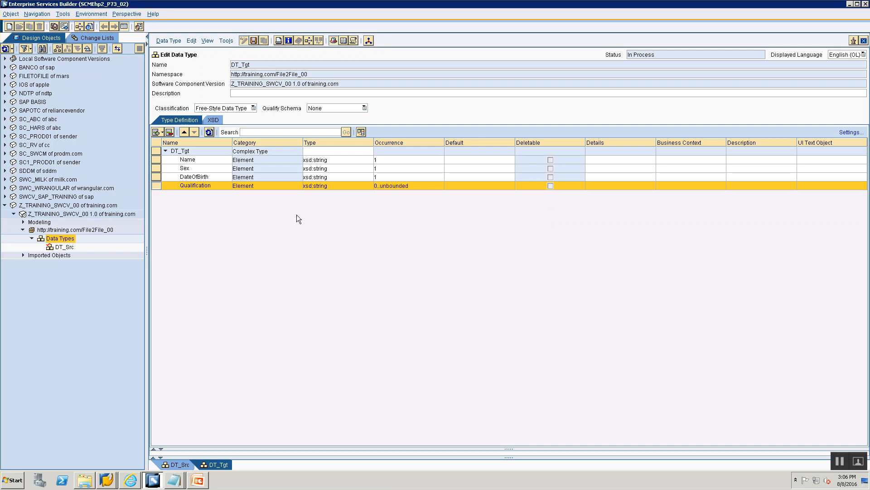
- Save DT_Tgt and close both the DT_Tgt and DT_Src editors
left_click(253, 43)
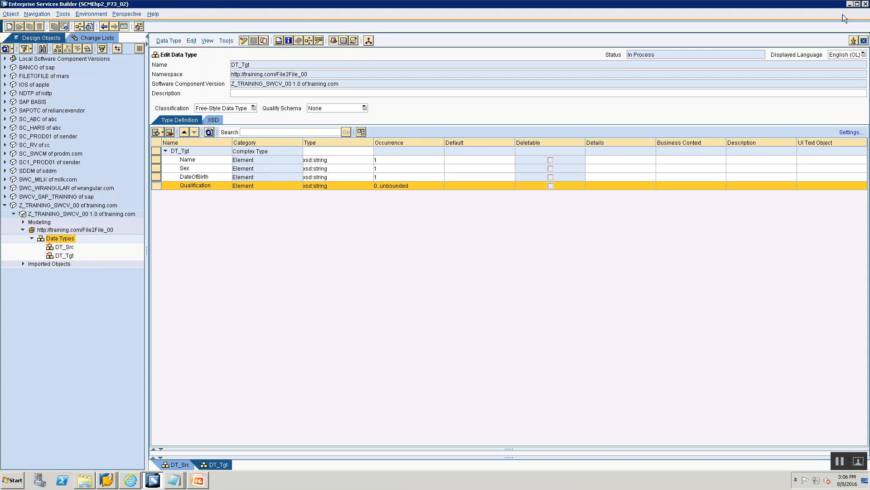
left_click(864, 40)
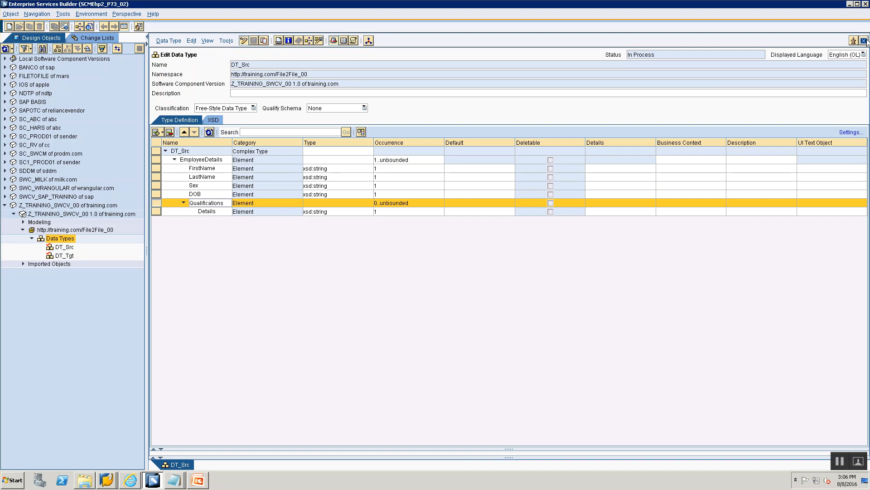
left_click(864, 41)
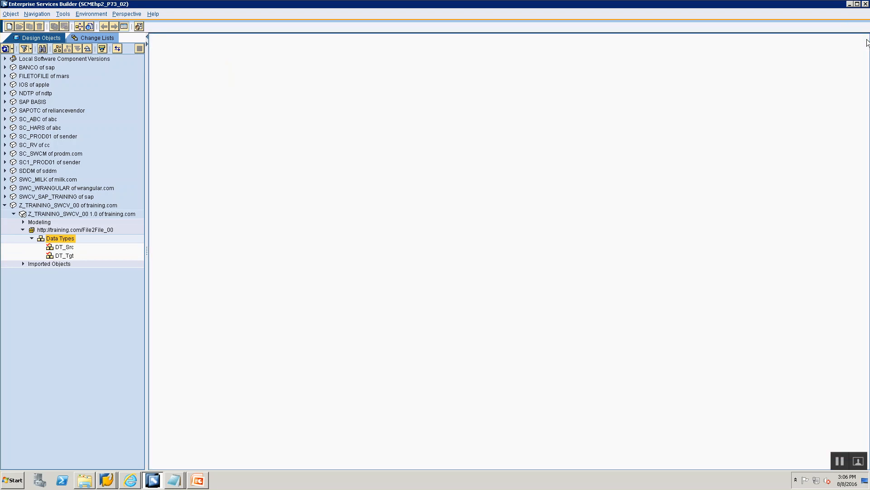
left_click(67, 231)
- Review the Service Interface and Message Type slides in the presentation
key("alt+Tab")
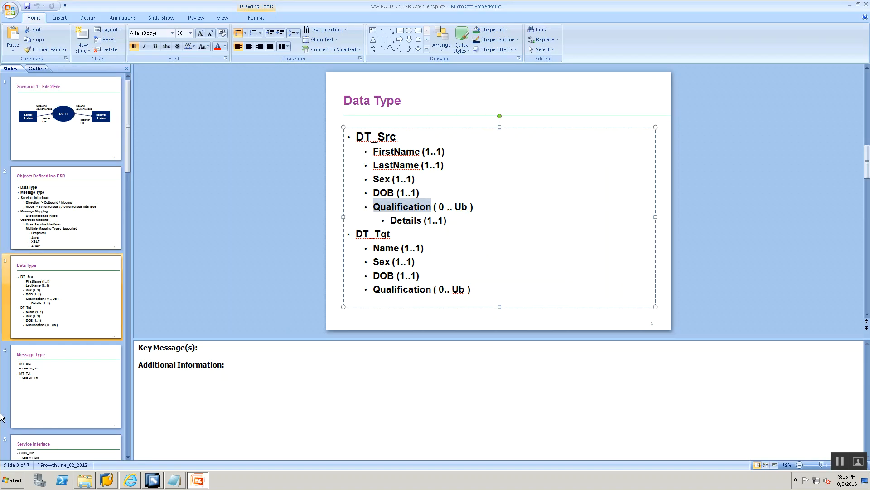
scroll(43, 388, "down", 1)
left_click(44, 382)
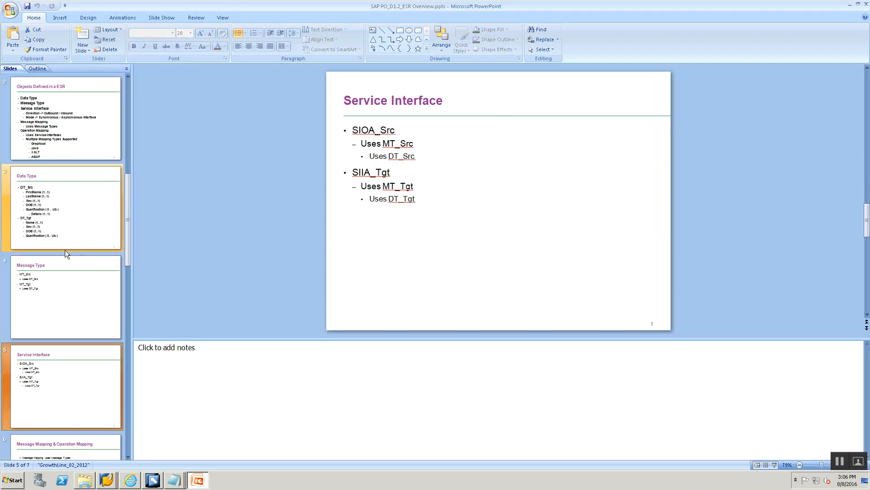
left_click(59, 302)
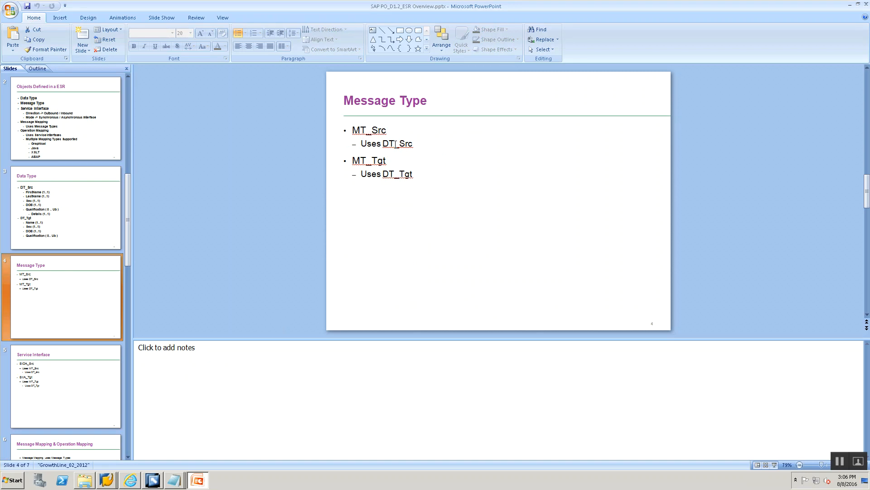
- Create a new Message Type object named MT_Src from the Data Types folder
key("alt+Tab")
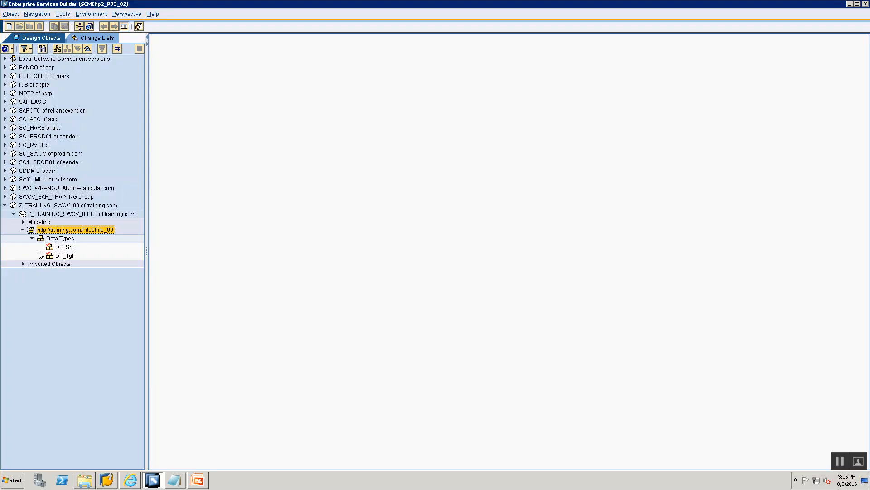
left_click(51, 239)
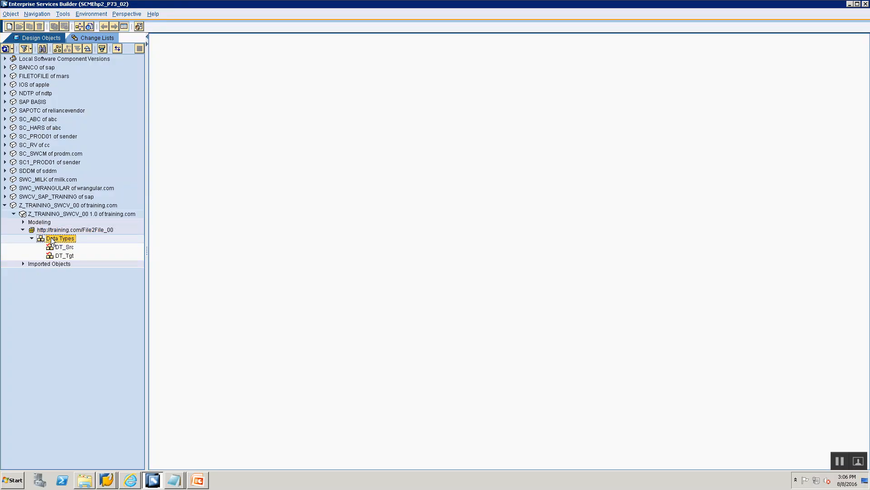
right_click(52, 241)
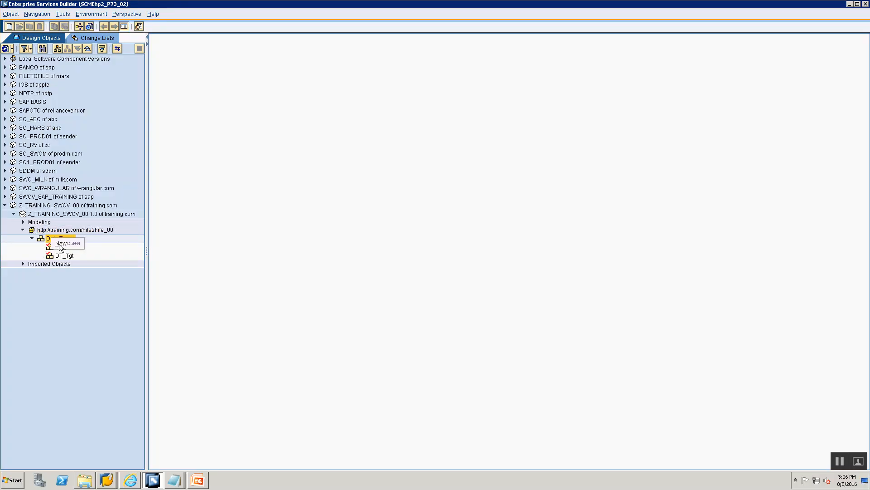
left_click(66, 244)
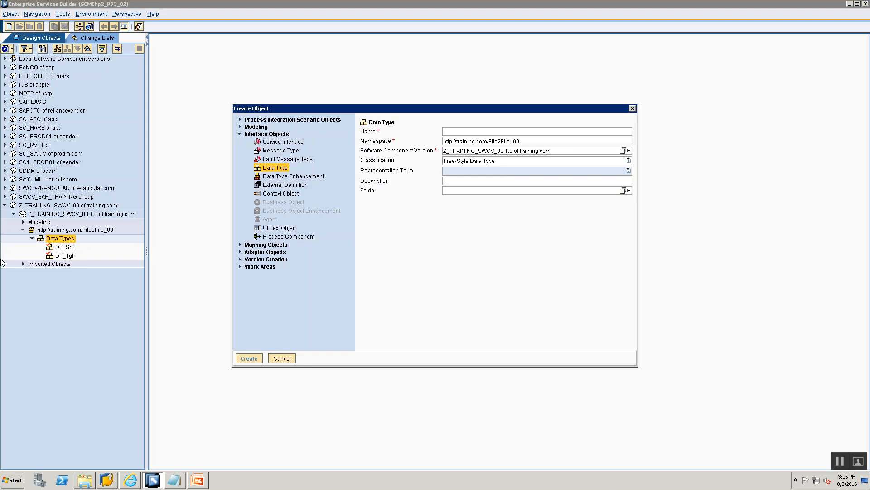
left_click(239, 135)
left_click(238, 135)
left_click(264, 151)
left_click(452, 132)
type("MT_S")
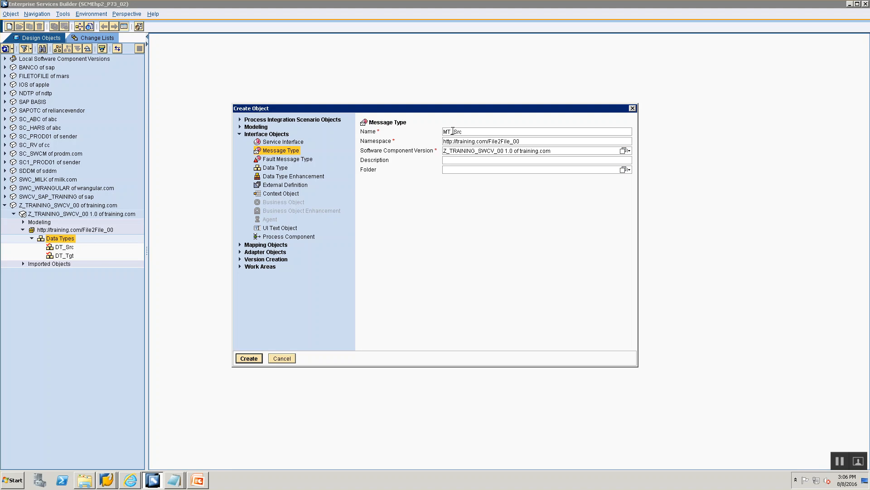
key("Return")
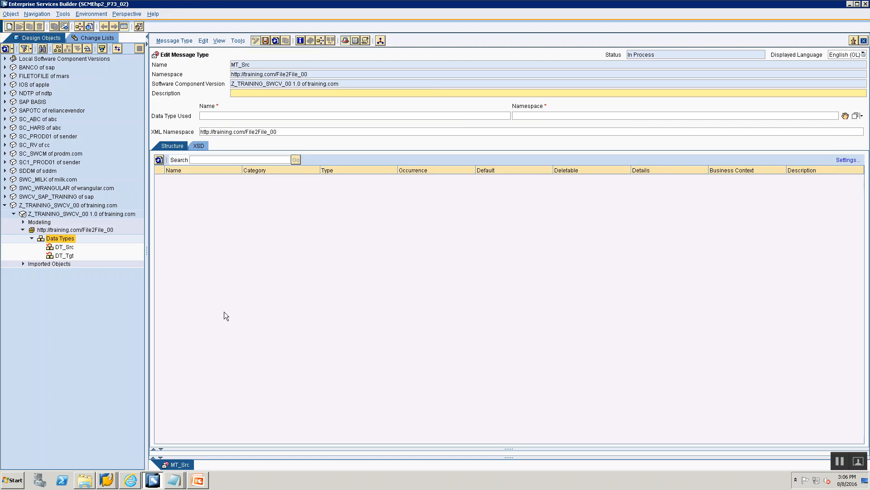
- Assign DT_Src as MT_Src's data type by dragging it onto Data Type Used
key("alt+Tab")
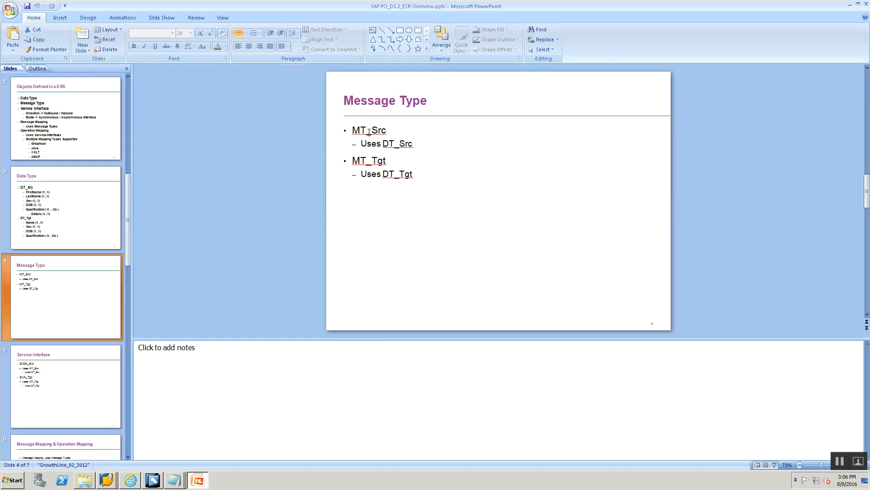
key("alt+Tab")
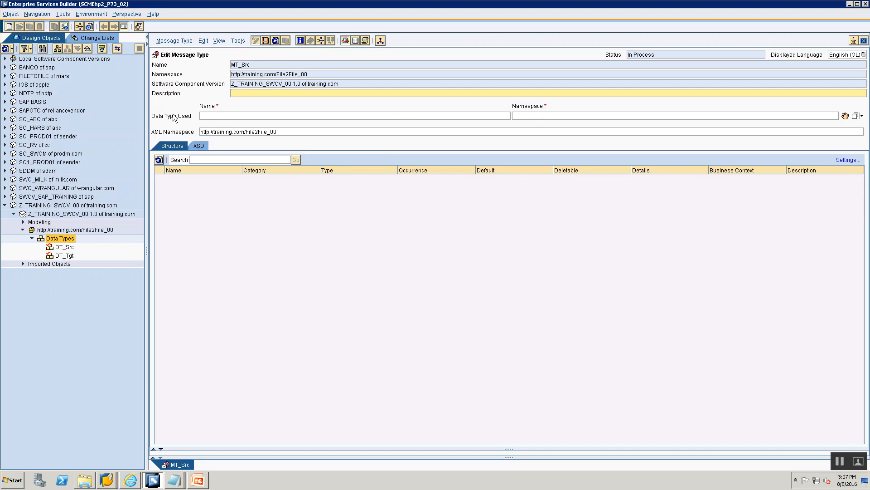
left_click(202, 118)
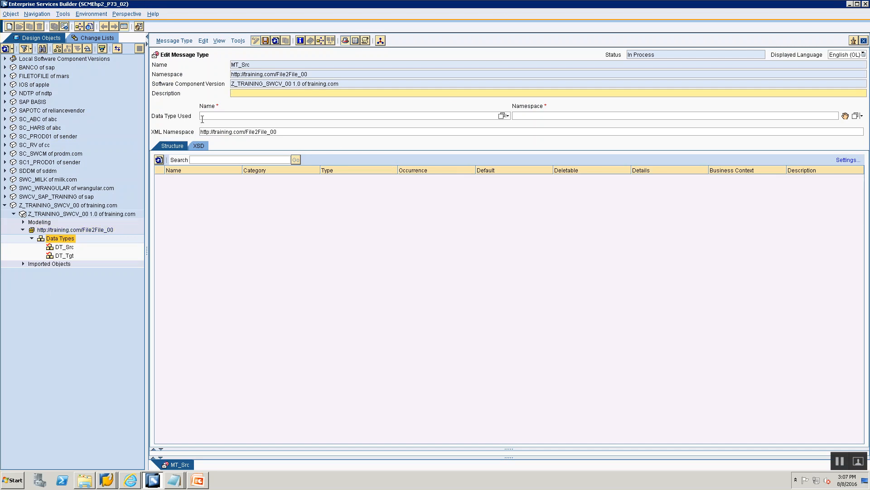
left_click(61, 248)
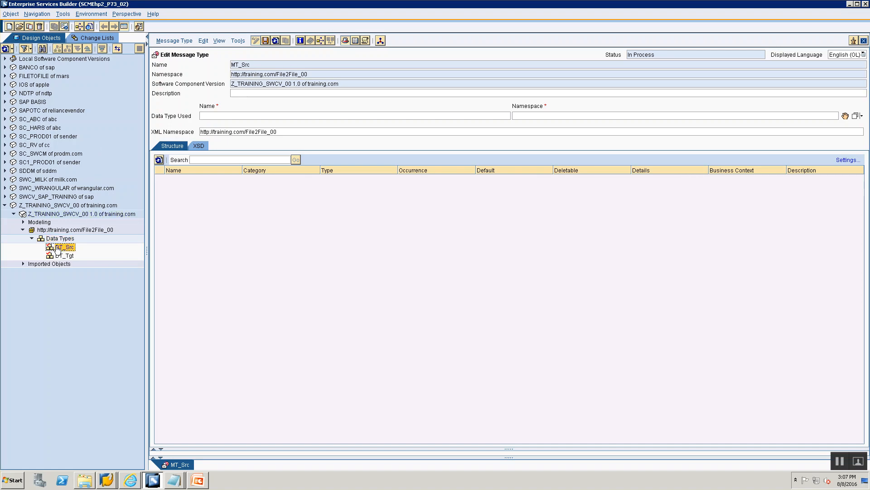
left_click_drag(58, 249, 673, 127)
left_click_drag(811, 118, 491, 132)
left_click_drag(558, 124, 845, 117)
left_click_drag(846, 119, 846, 119)
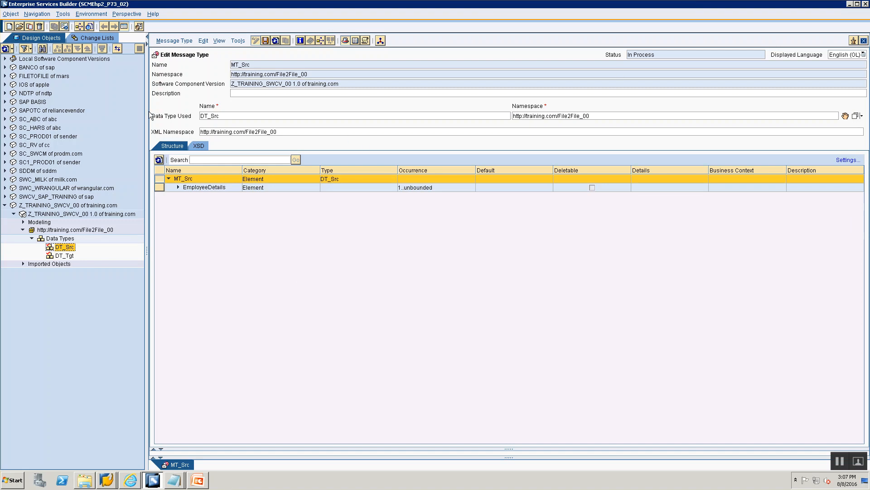
- Expand EmployeeDetails, save MT_Src and close its editor
left_click(178, 187)
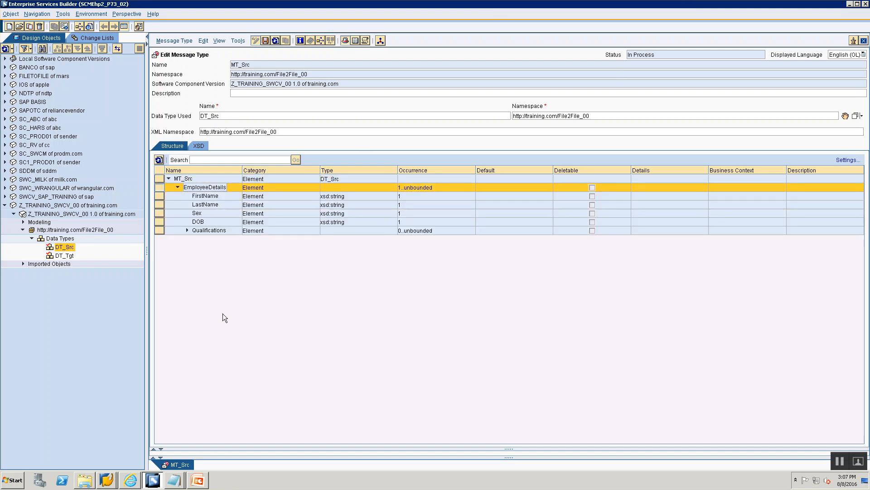
left_click(266, 41)
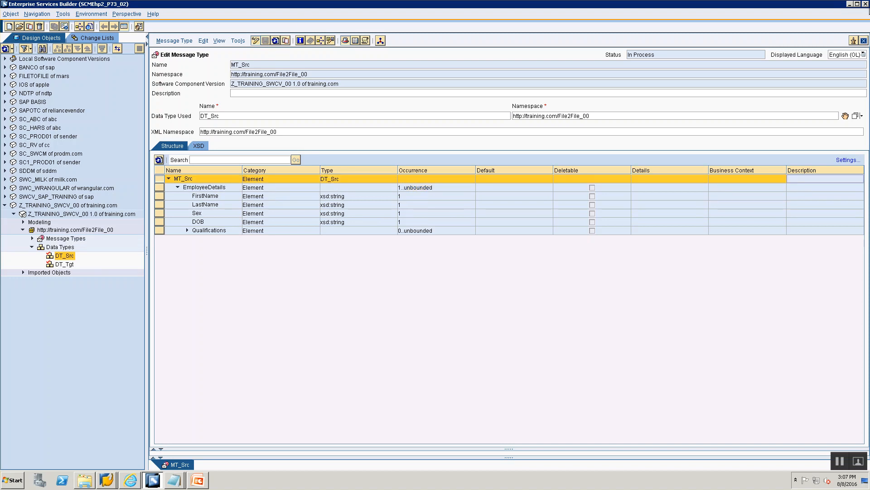
left_click(864, 40)
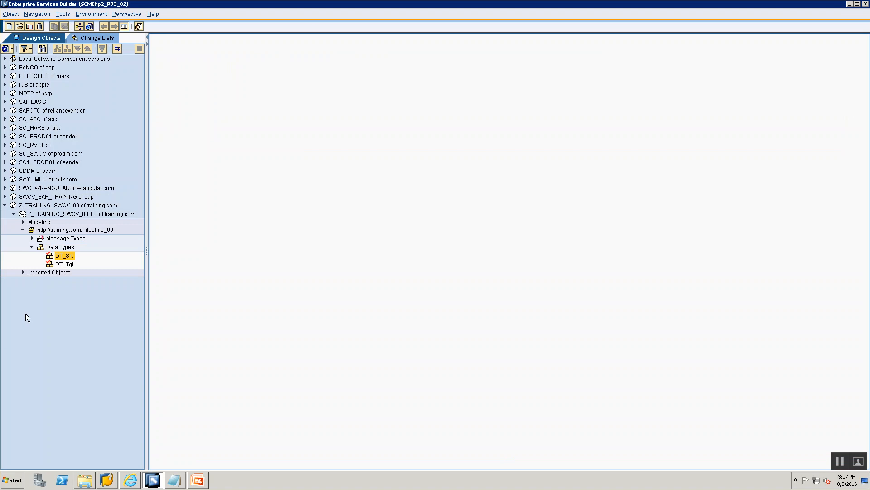
- Create a message type named MT_Tgt from the Message Types folder
left_click(66, 238)
key("alt+Tab")
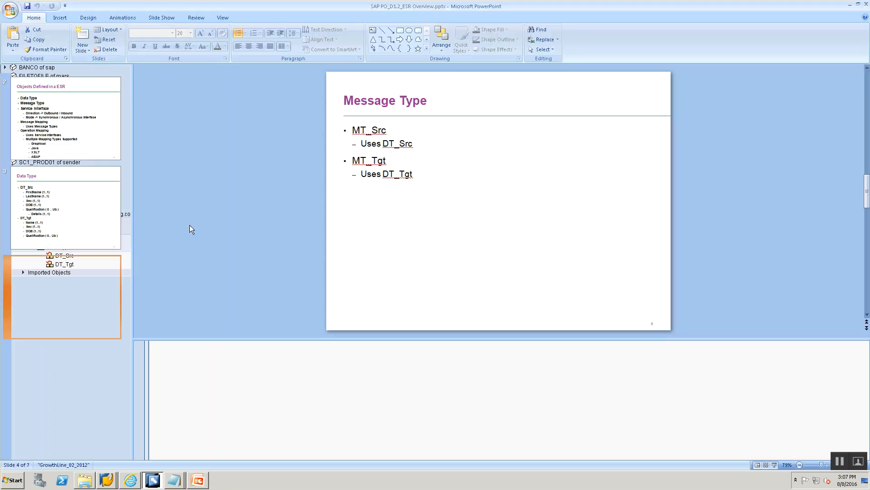
key("alt+Tab")
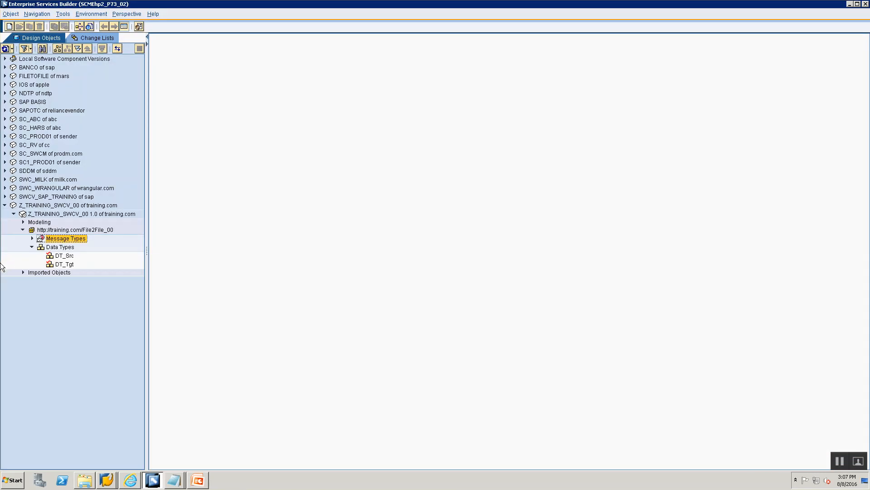
right_click(64, 239)
left_click(75, 243)
type("MT_Tgt")
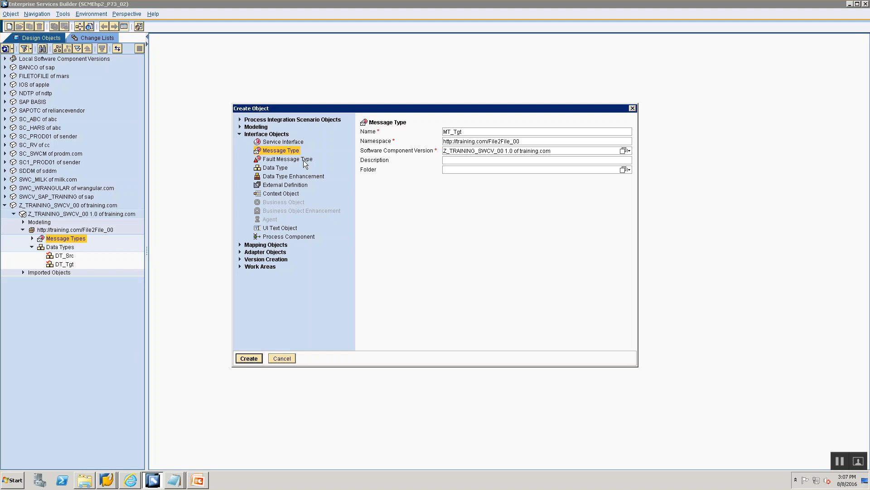
left_click(276, 153)
left_click(249, 358)
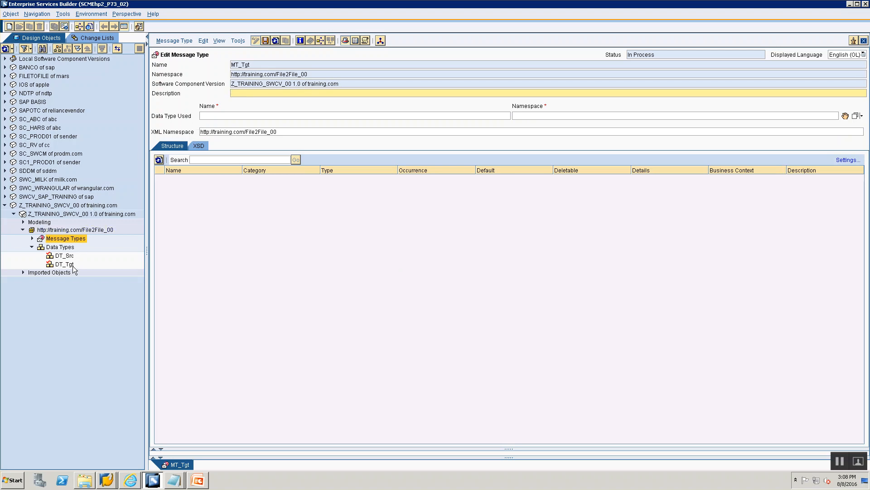
- Drag DT_Tgt from the tree onto MT_Tgt's Data Type Used field
left_click(258, 64)
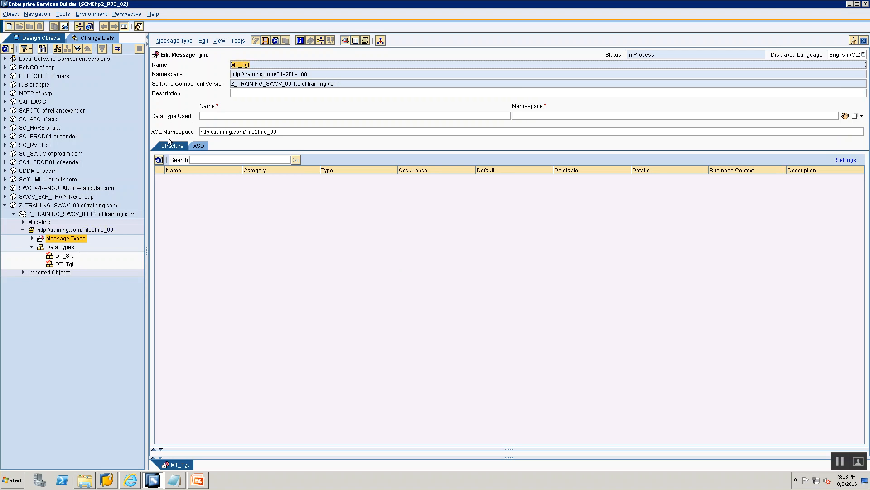
left_click(64, 267)
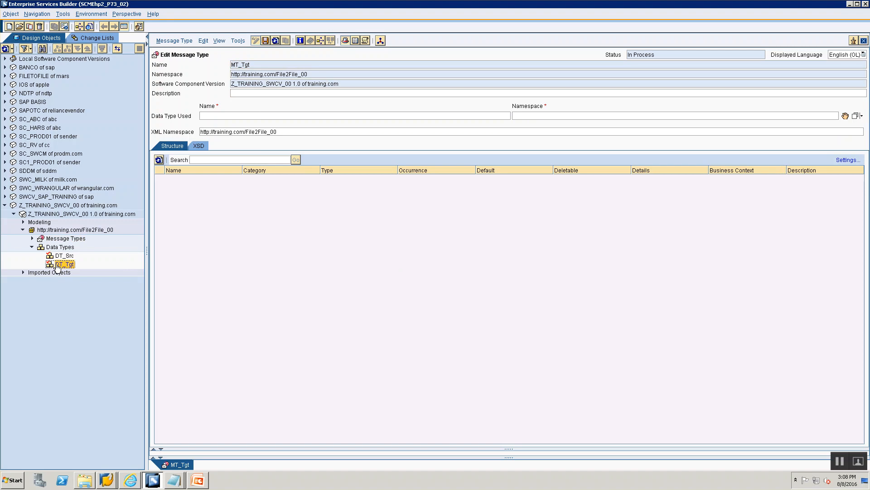
left_click_drag(57, 267, 641, 246)
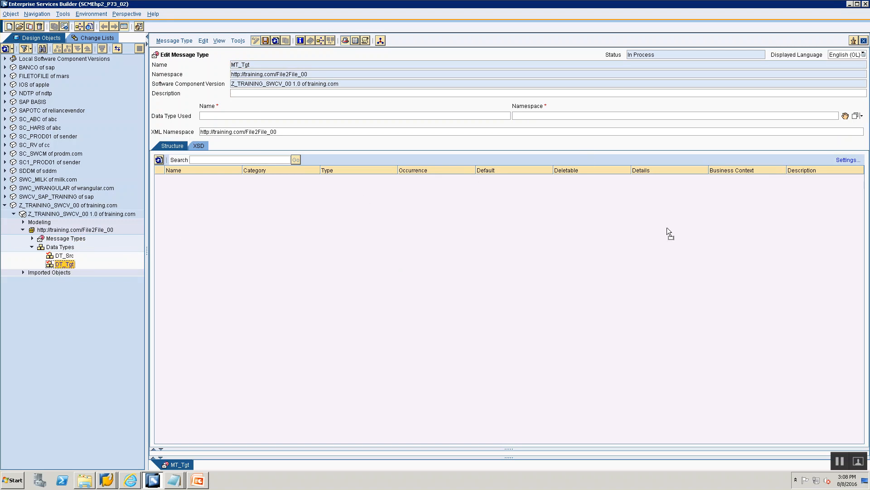
left_click_drag(832, 117, 847, 119)
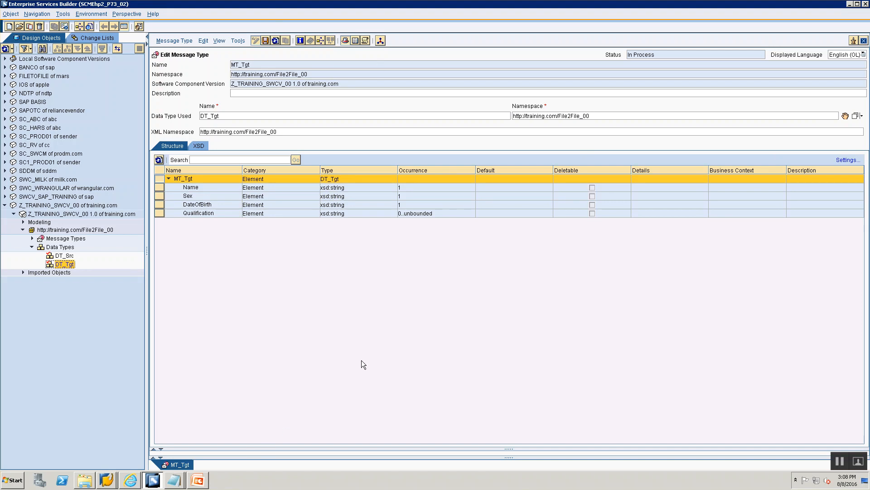
- Check the Service Interface slide in the presentation
key("alt+Tab")
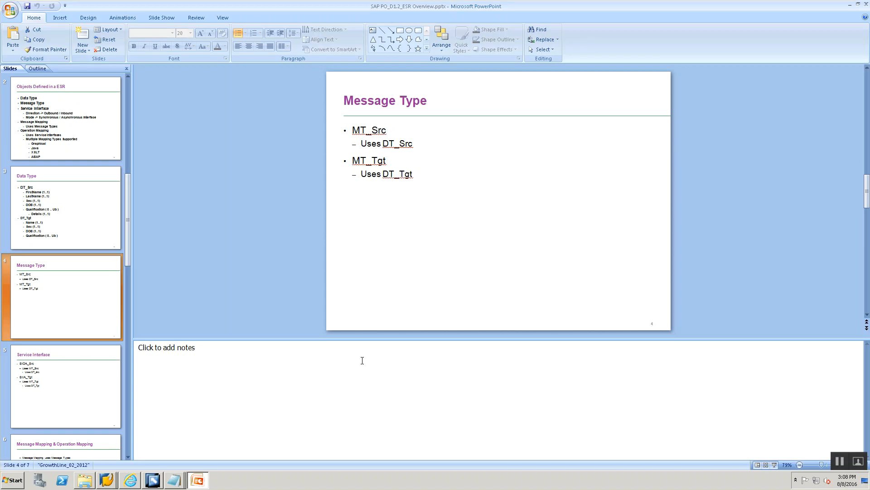
left_click(36, 384)
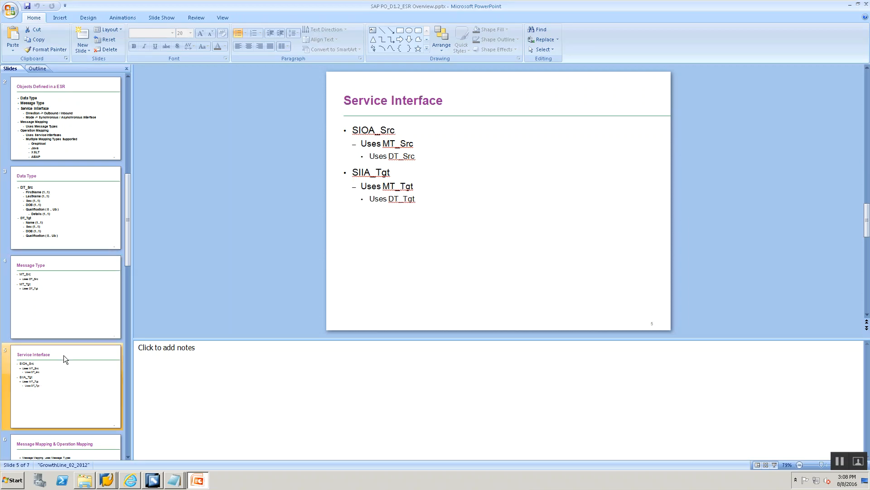
key("alt+Tab")
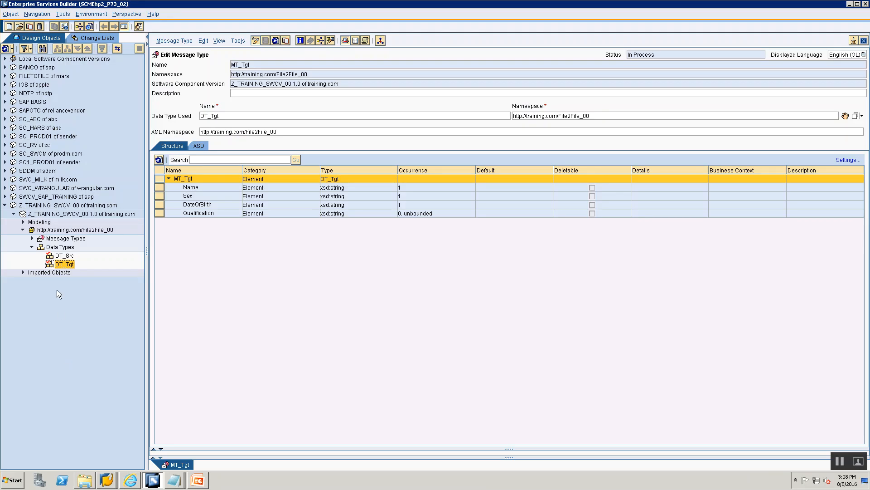
- Create a new Service Interface named SIOA_Src from the Message Types folder
left_click(54, 241)
right_click(54, 243)
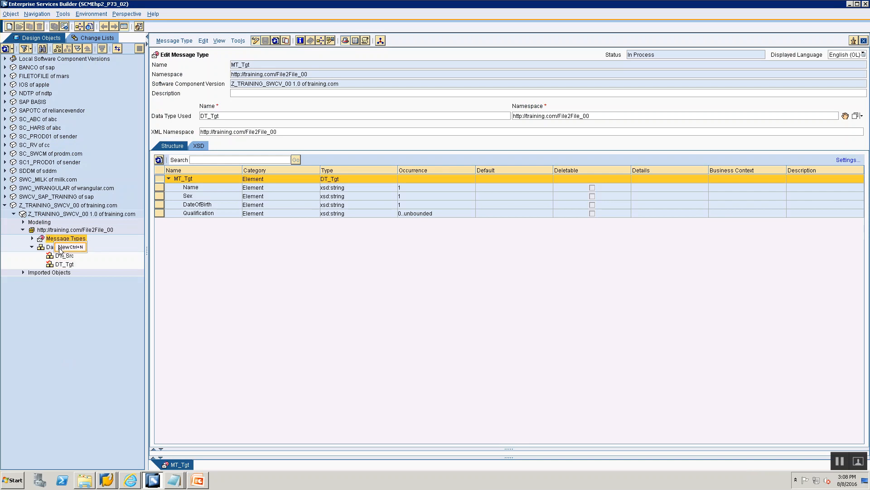
left_click(60, 248)
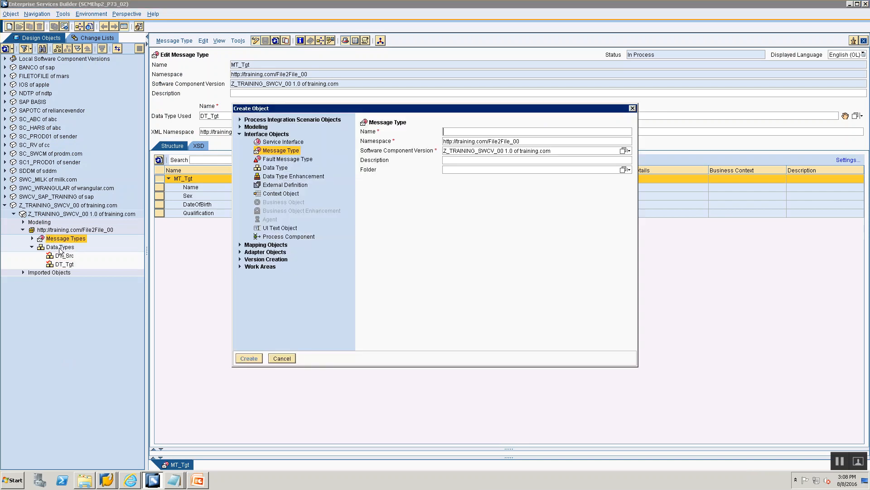
left_click(267, 141)
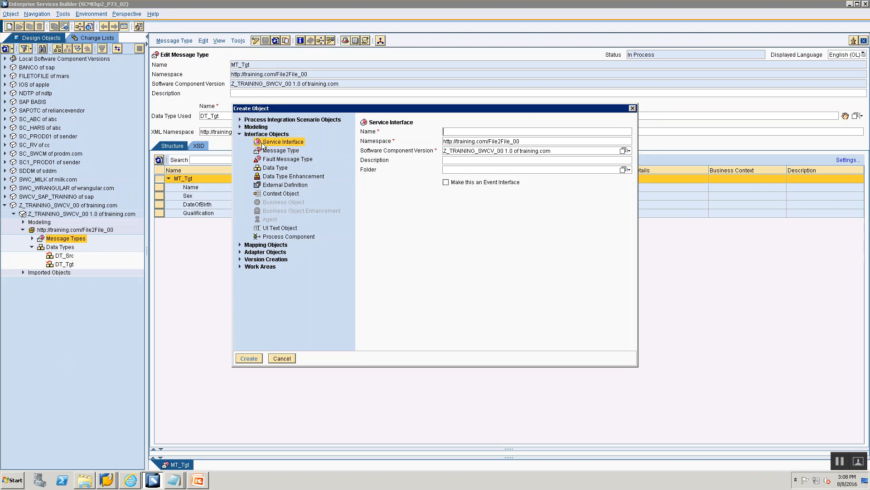
left_click(466, 132)
type("SI")
key("alt+Tab")
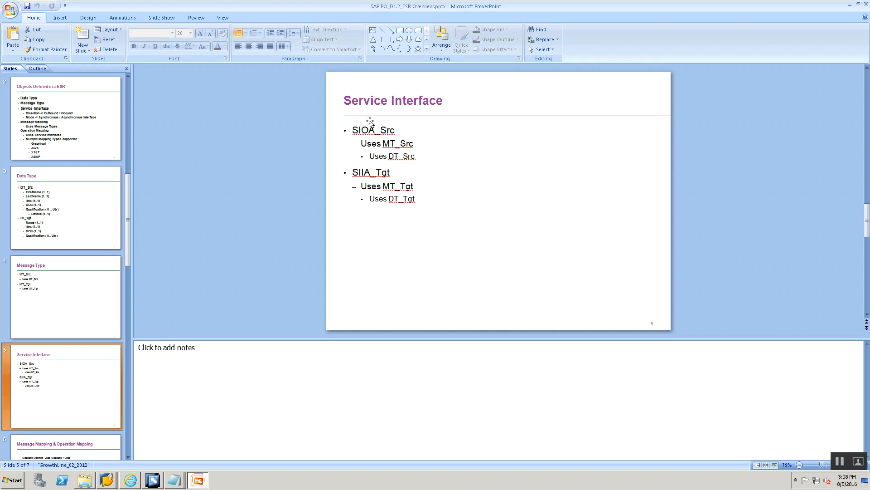
key("alt+Tab")
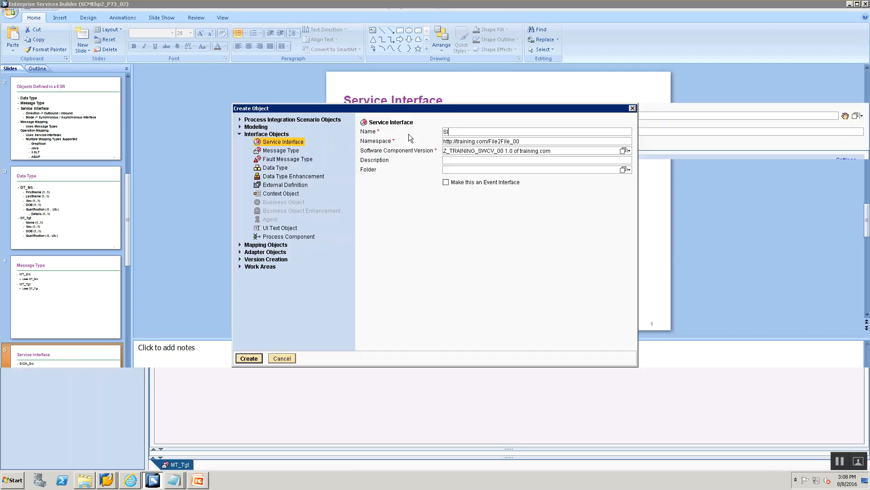
type("OA")
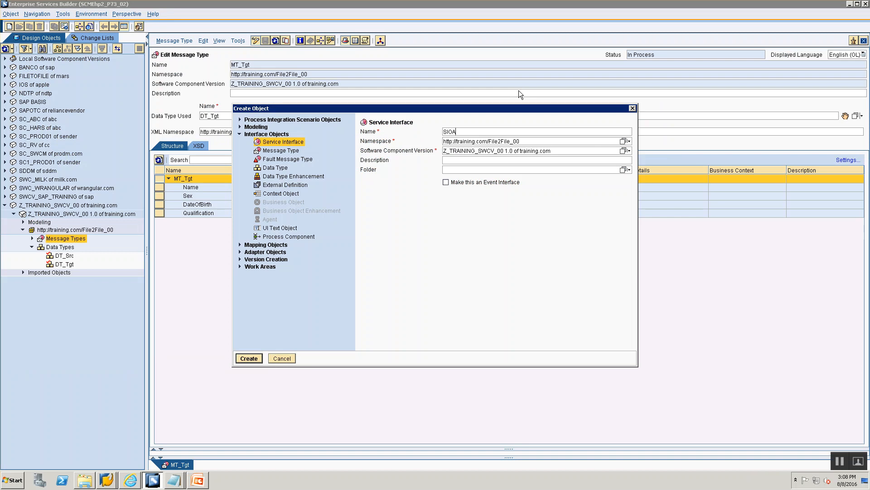
type("_Src")
key("Return")
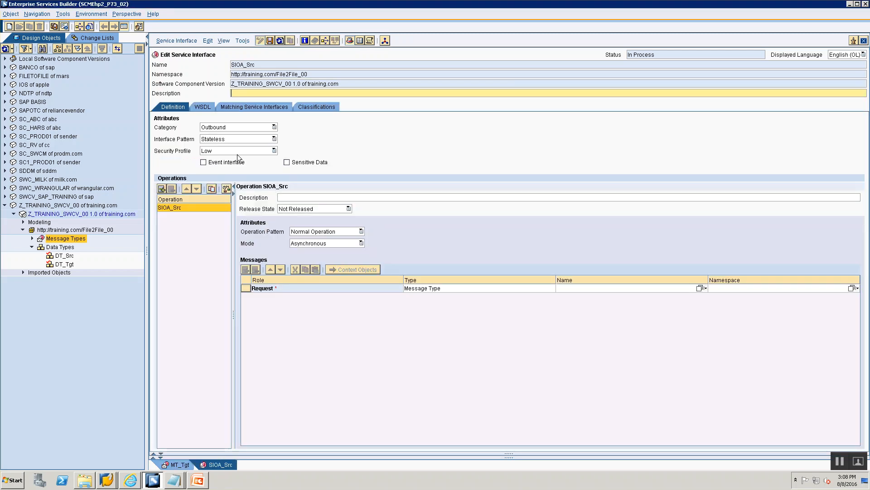
- Set SIOA_Src's category to Outbound and mode to Asynchronous
left_click(232, 126)
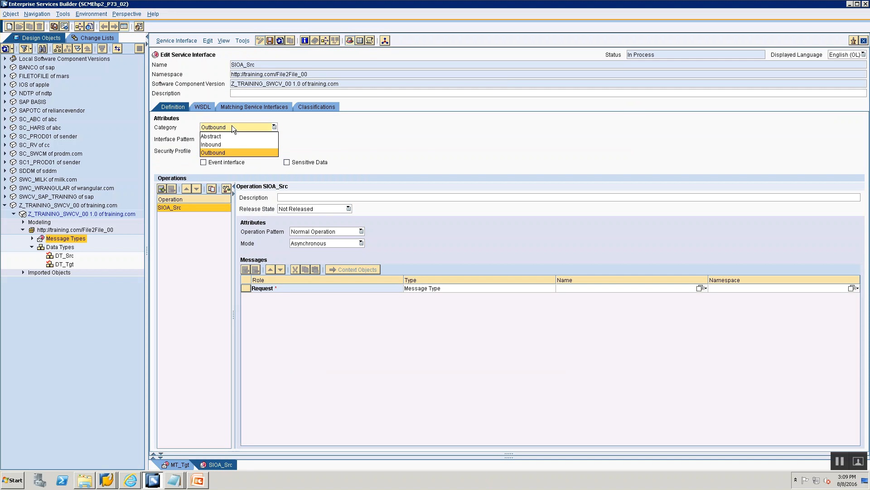
left_click(229, 151)
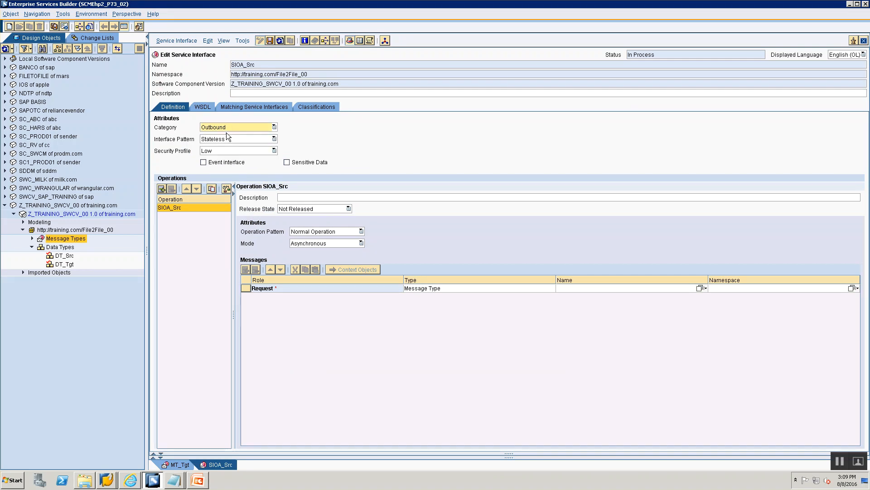
left_click(320, 244)
left_click(320, 245)
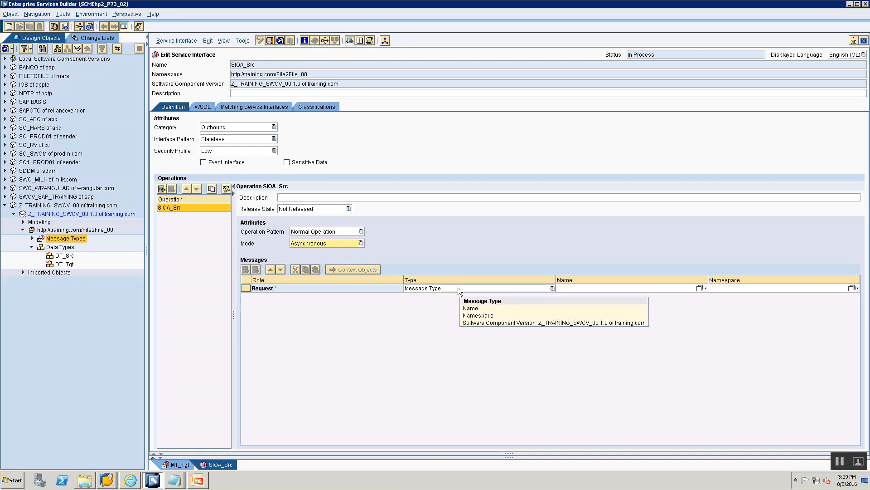
- Drag MT_Src into the Request row as the request message, then close the editor
left_click(32, 238)
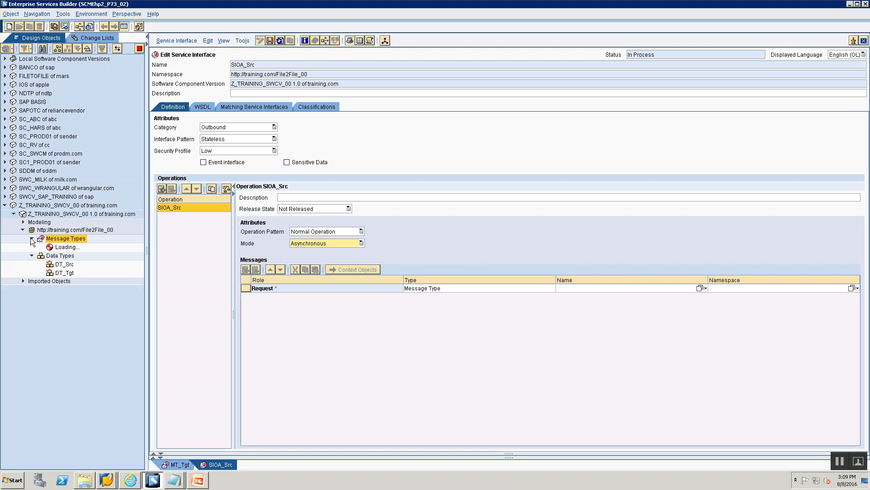
left_click(52, 247)
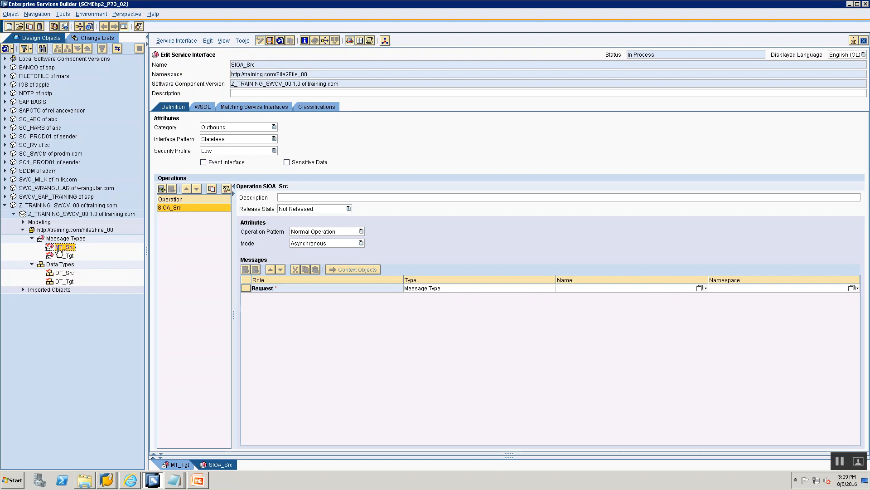
left_click_drag(58, 251, 668, 287)
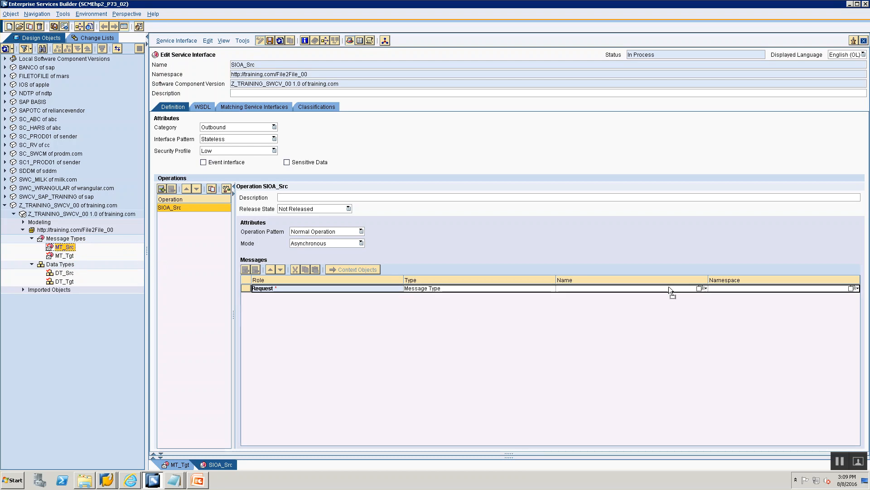
mouse_move(669, 287)
left_mouse_down()
mouse_move(684, 378)
mouse_move(679, 287)
left_mouse_up()
left_click_drag(678, 290, 678, 290)
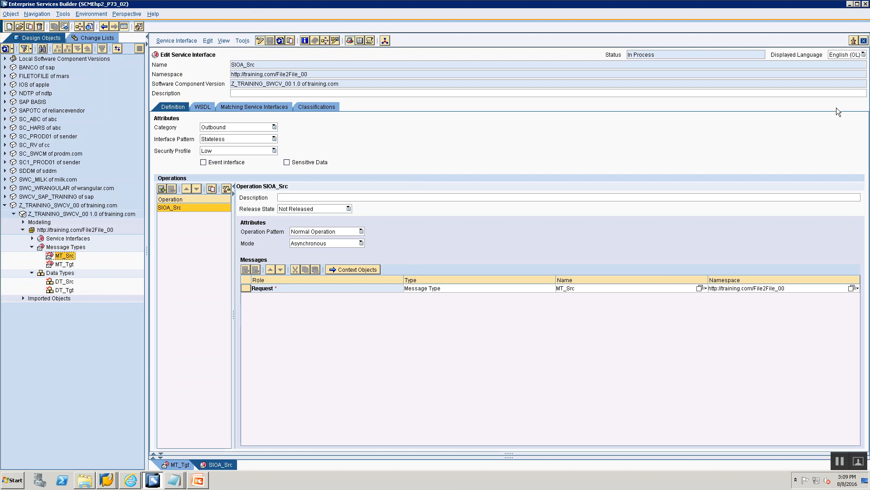
left_click(864, 41)
- Close the MT_Tgt editor and copy the name SIIA_Tgt from the presentation slide
left_click(864, 41)
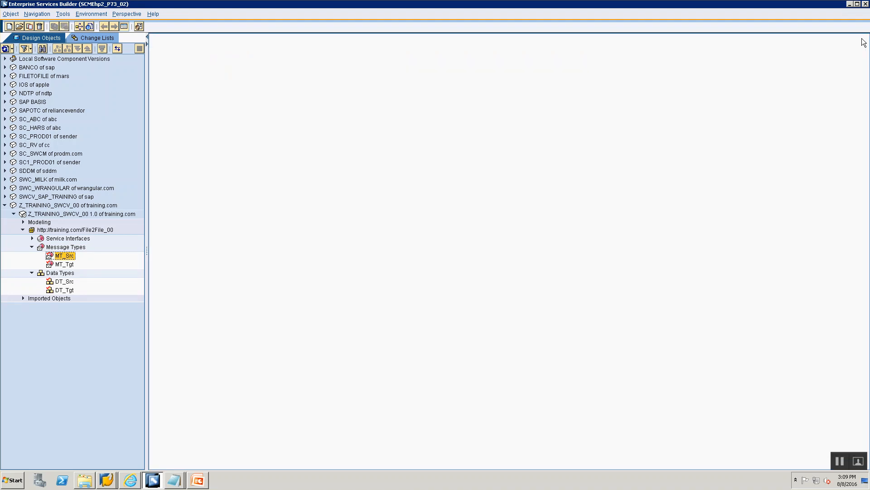
left_click(42, 239)
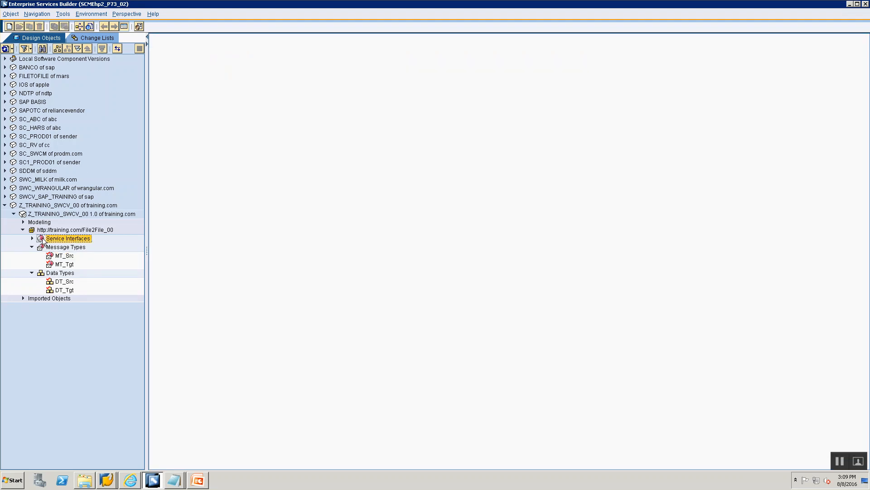
right_click(42, 237)
left_click(347, 250)
key("alt+Tab")
left_click_drag(354, 172, 390, 173)
key("alt+Tab")
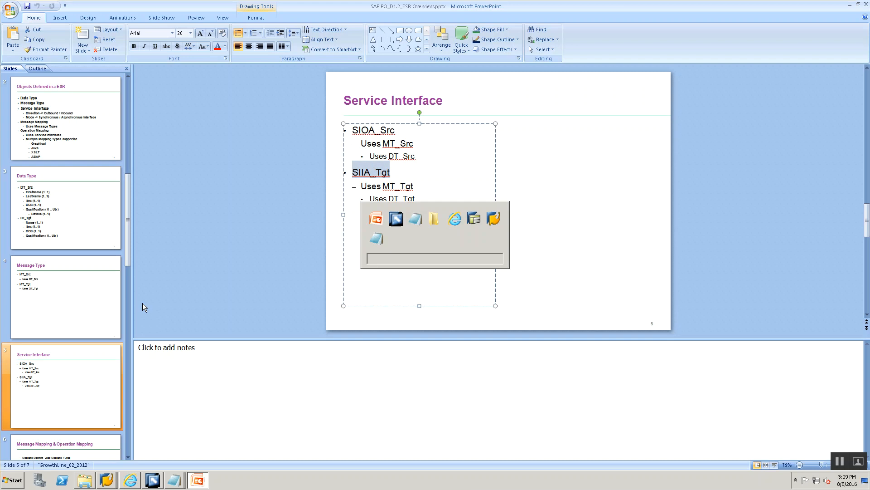
- Start a new service interface in the Service Interfaces folder named SIIA_Tgt
right_click(61, 237)
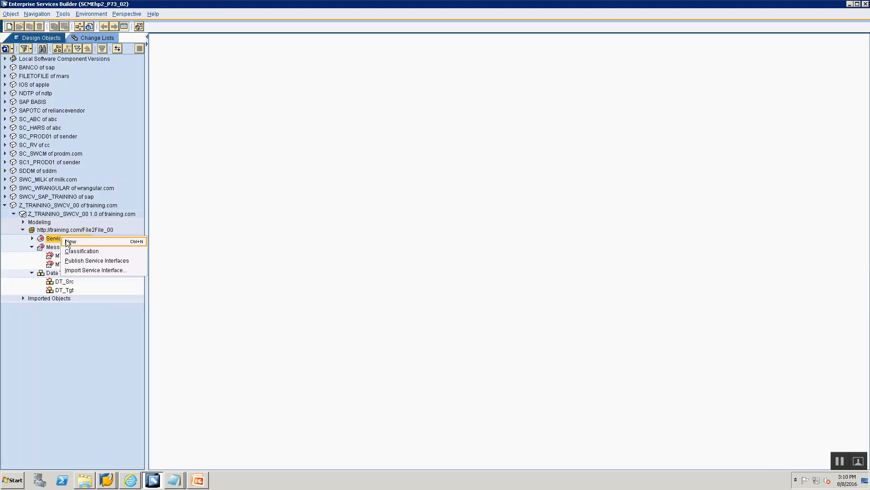
left_click(70, 241)
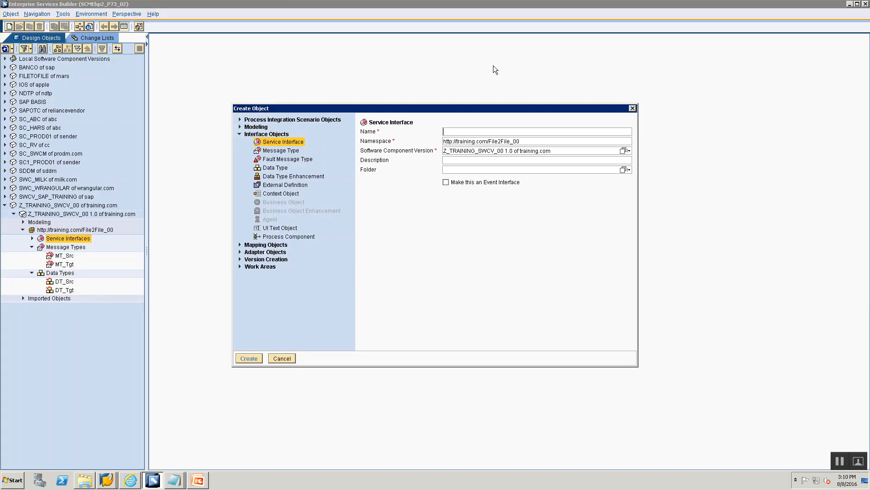
type("SIIA_Tgt")
- Create SIIA_Tgt and set its category to Inbound with Asynchronous mode
left_click(250, 359)
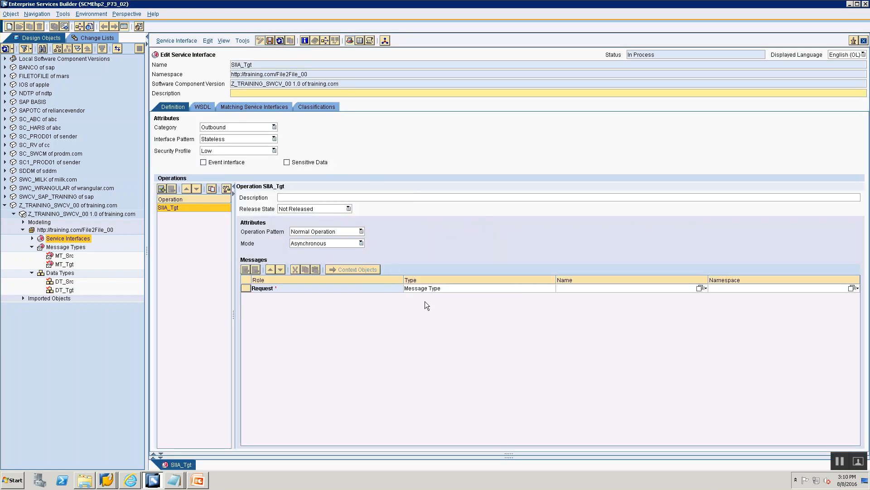
left_click(252, 128)
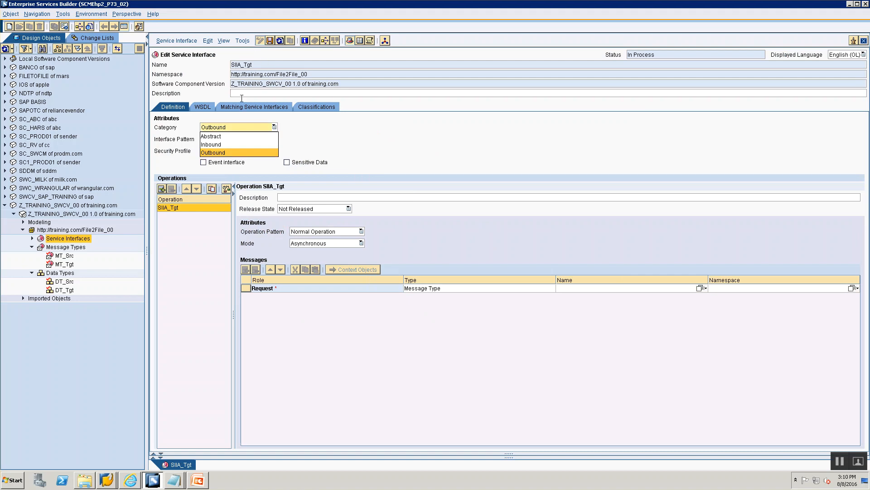
left_click(214, 144)
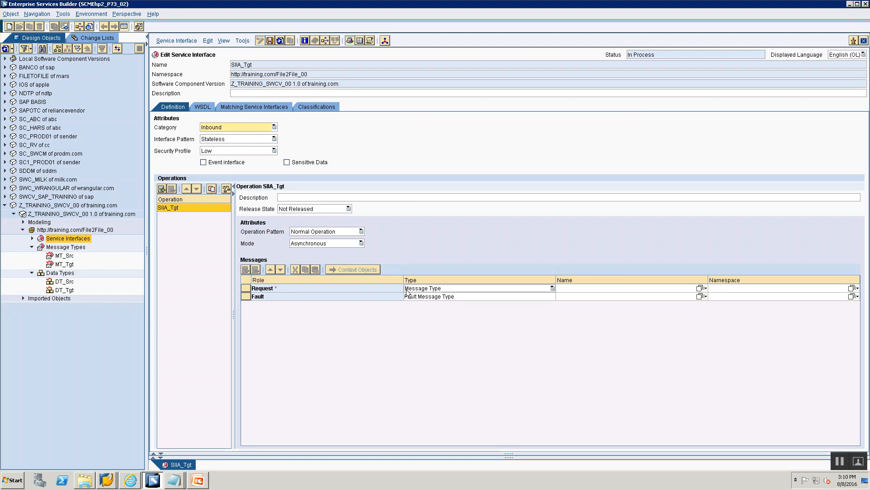
left_click(340, 242)
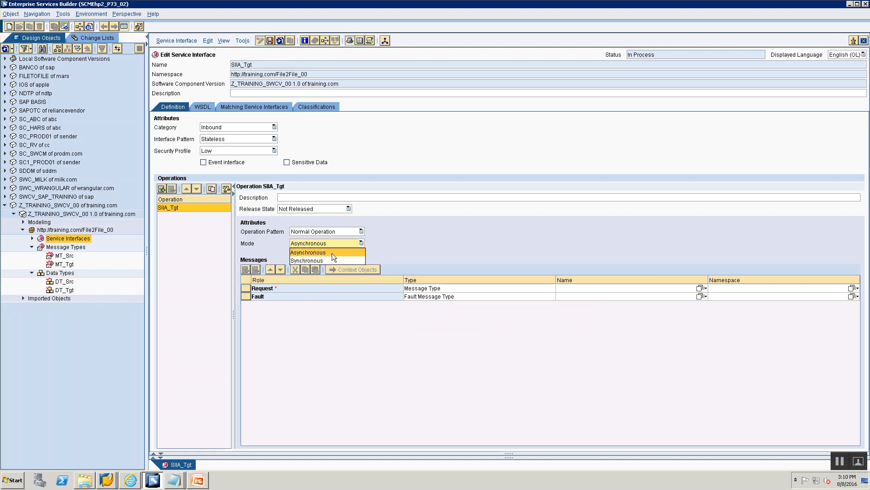
left_click(332, 252)
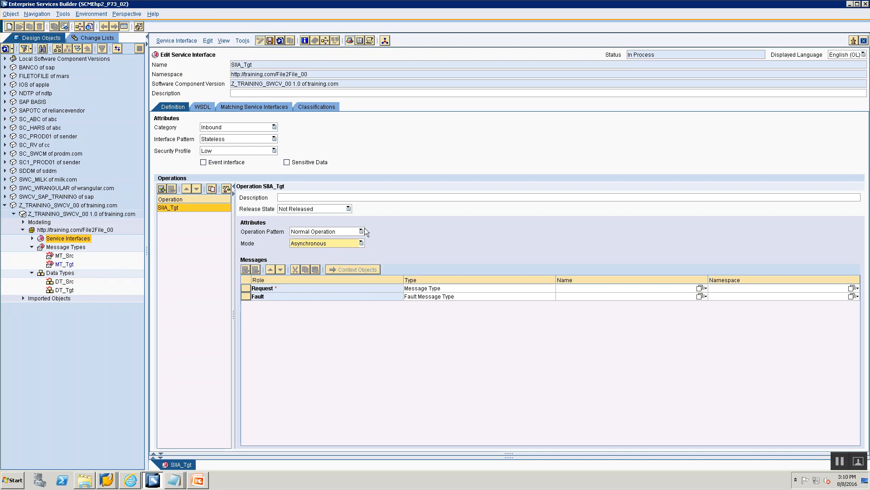
- Assign MT_Tgt as the request message type of SIIA_Tgt
left_click_drag(244, 65, 269, 67)
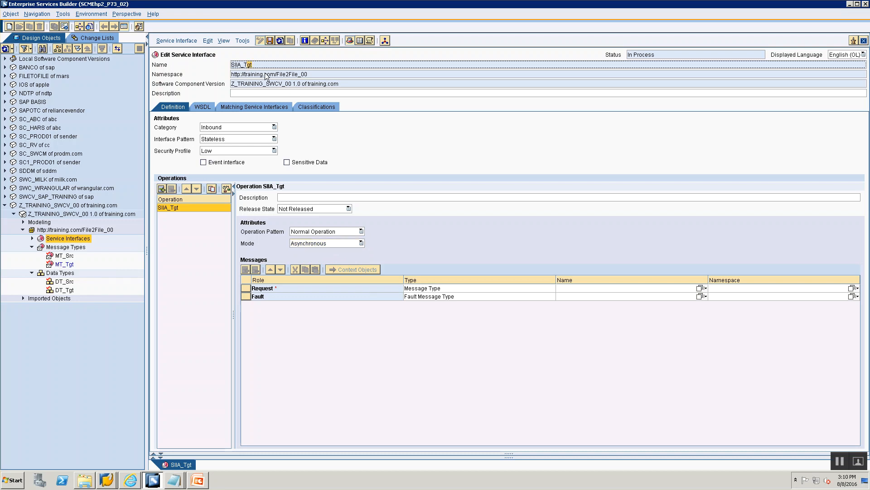
left_click(64, 264)
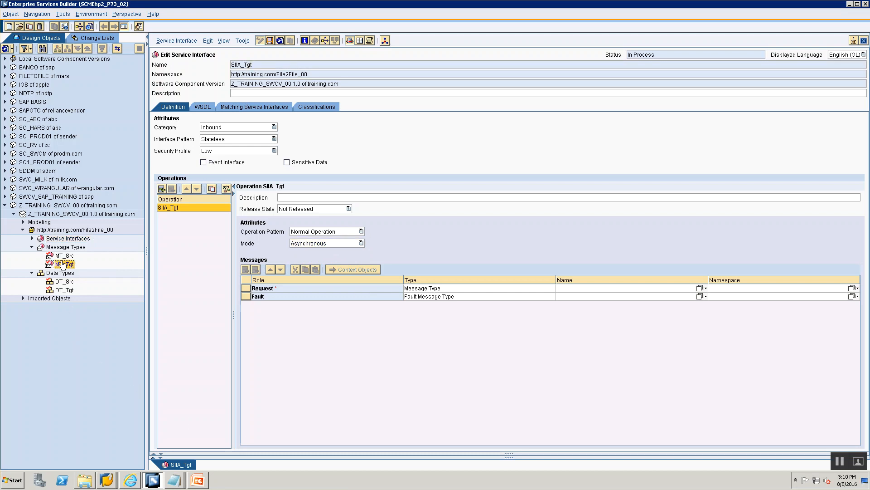
left_click_drag(61, 268, 643, 295)
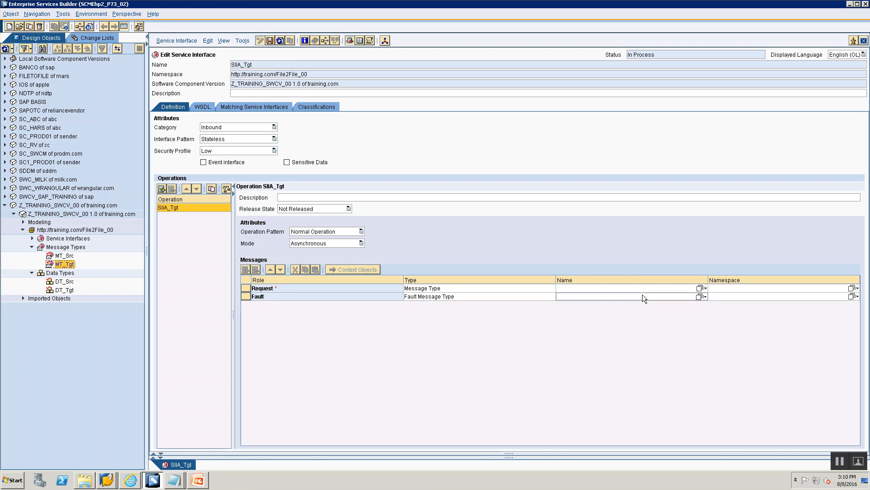
left_click_drag(66, 268, 676, 299)
left_click_drag(64, 266, 680, 289)
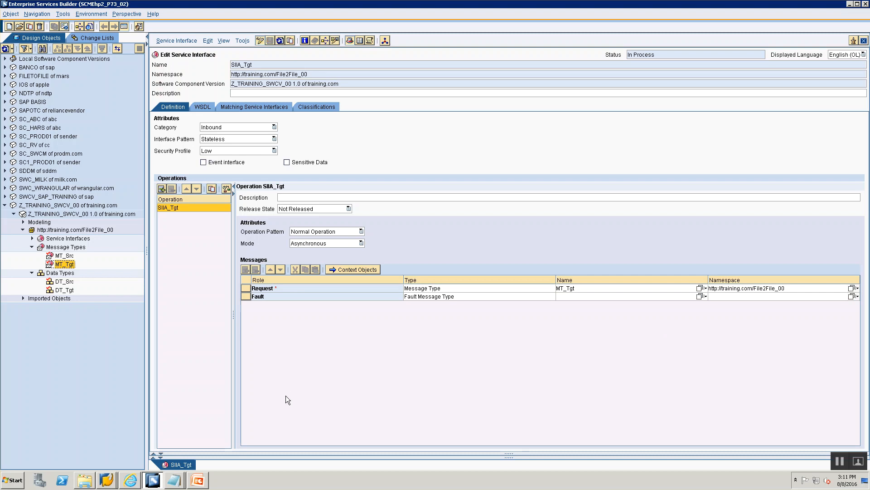
- Expand Service Interfaces, then point out Z_TRAINING_SWCV_00, the File2File_00 namespace, DT_Src and DT_Tgt
left_click(29, 238)
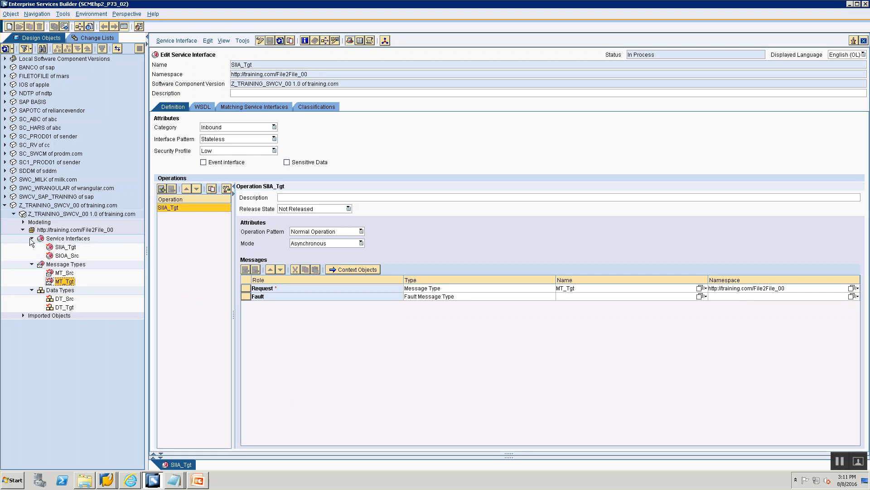
left_click(60, 214)
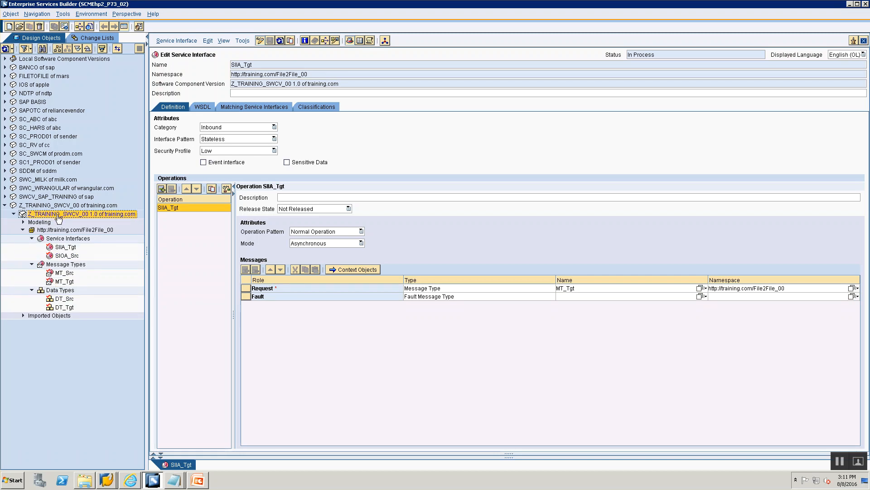
left_click(58, 231)
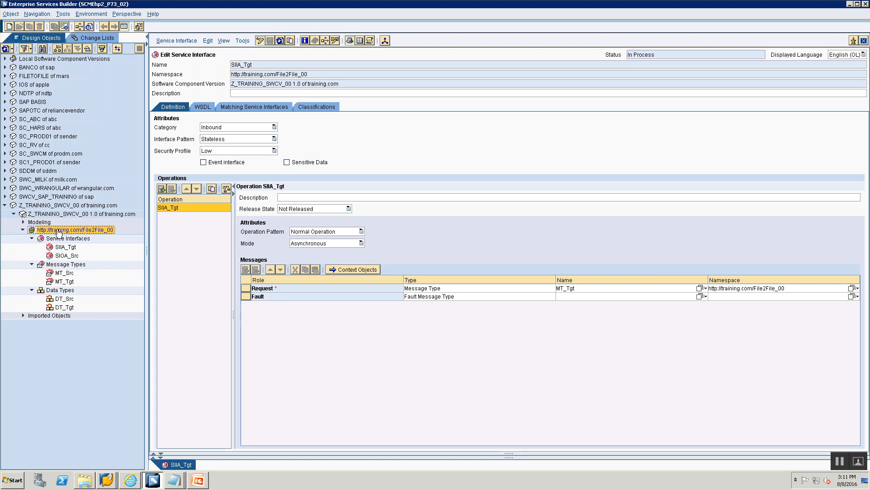
left_click(64, 300)
left_click(63, 308)
- Point out MT_Src, MT_Tgt, SIOA_Src and SIIA_Tgt, then bring up the Session 3 ESR Notes
left_click(61, 273)
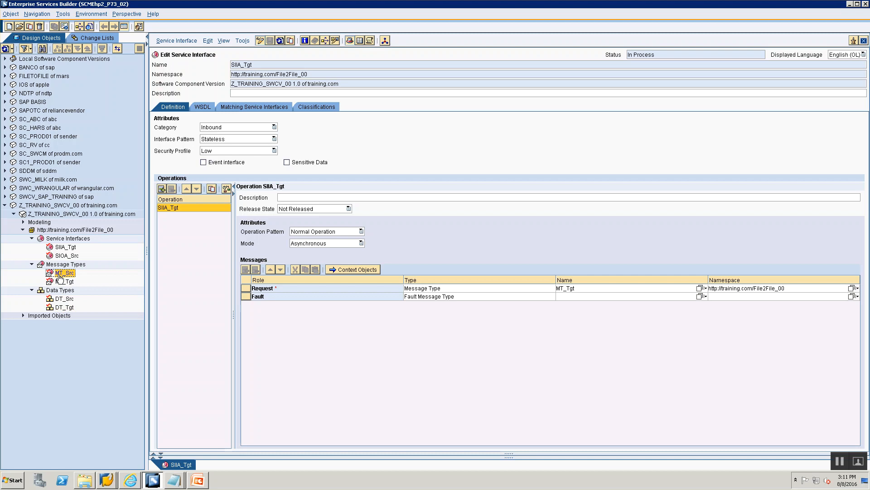
left_click(62, 282)
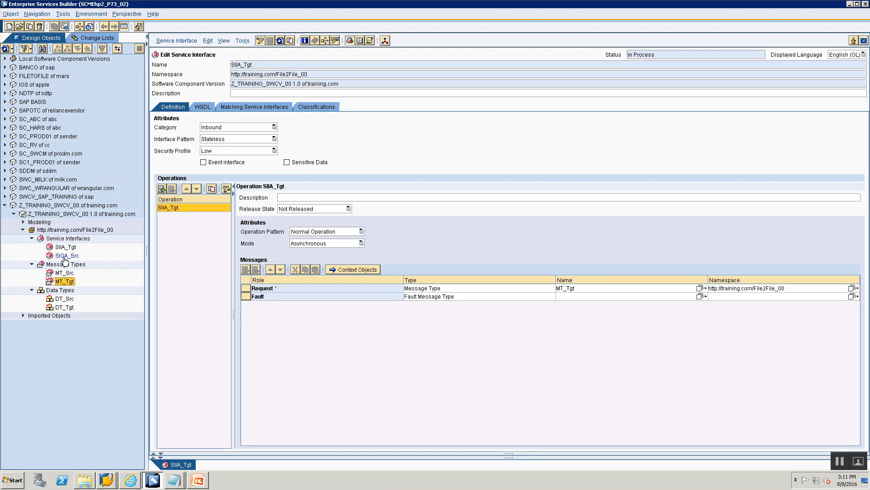
left_click(65, 255)
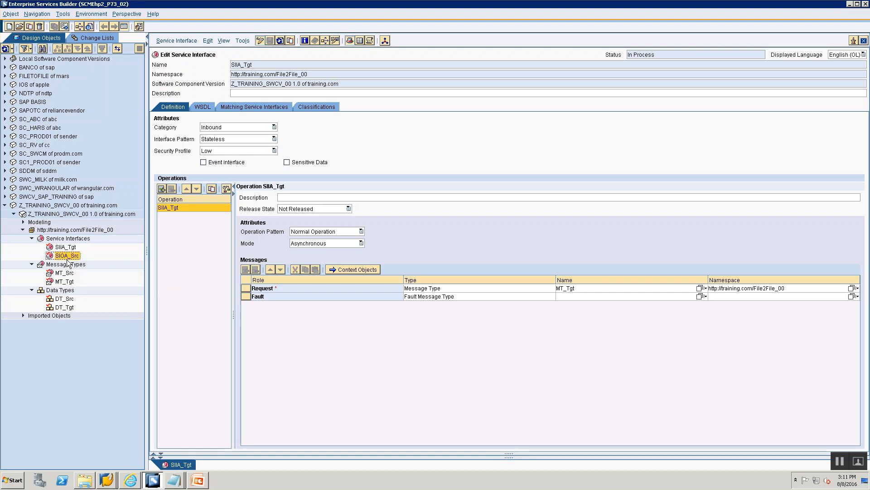
left_click(73, 247)
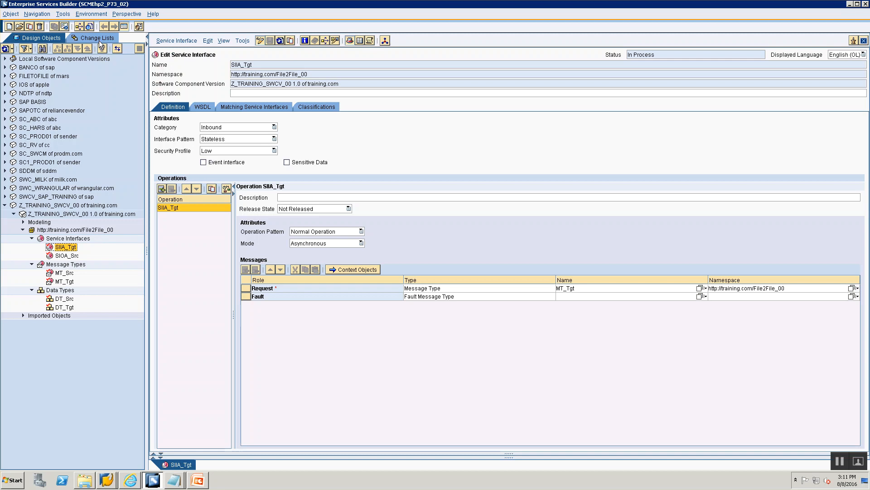
key("alt+Tab")
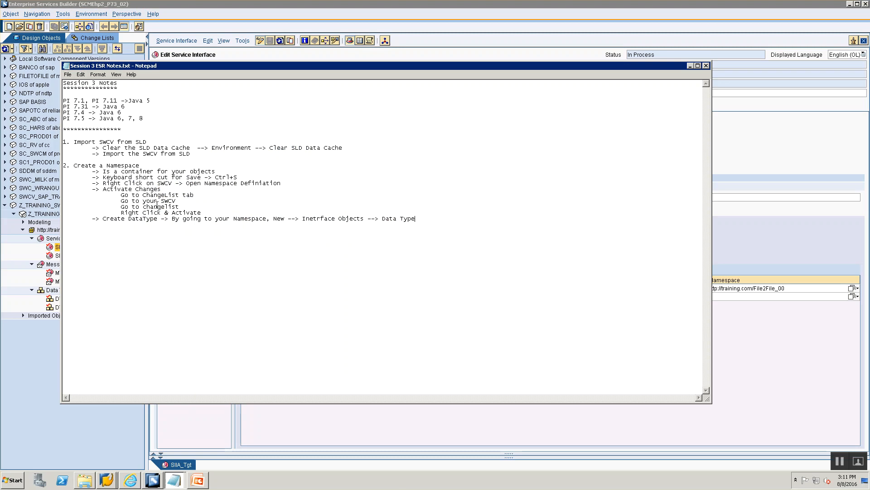
- Activate all six objects in the Standard change list
left_click(89, 58)
left_click(86, 37)
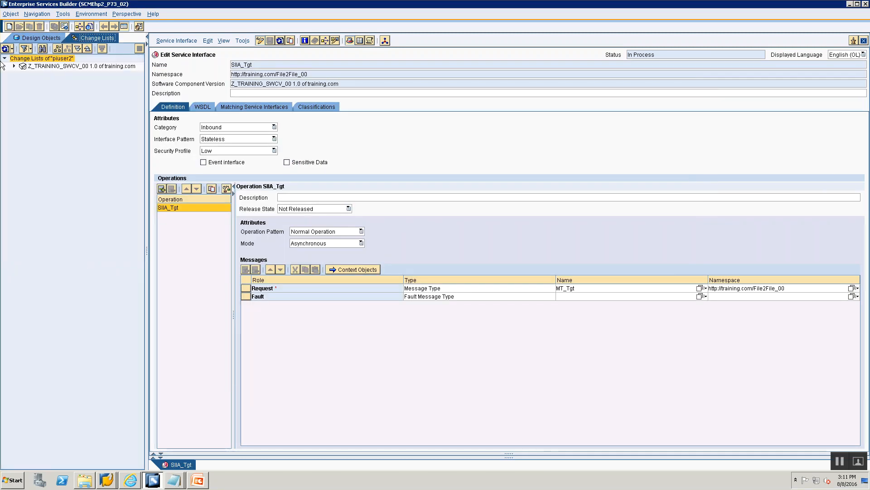
left_click(14, 65)
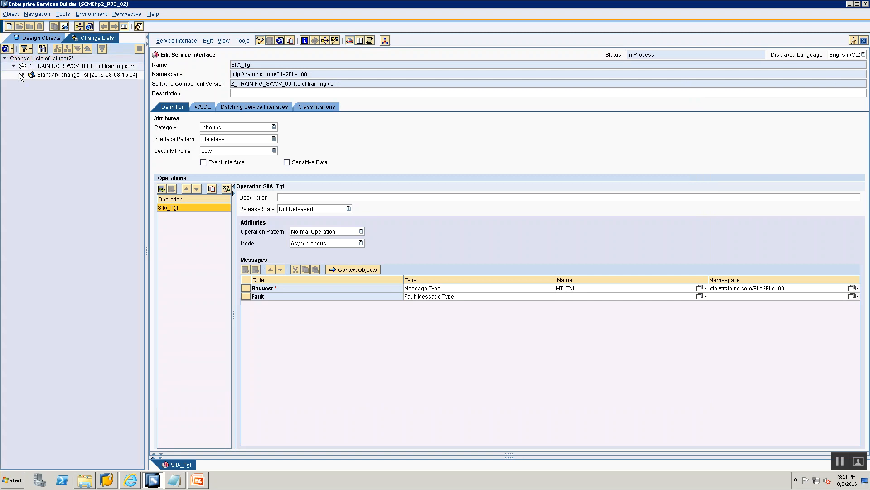
left_click(23, 74)
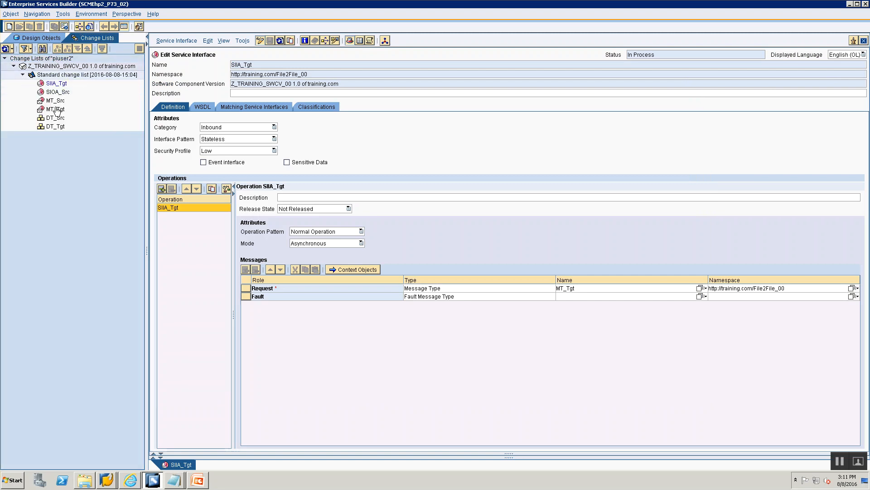
left_click(67, 76)
right_click(66, 76)
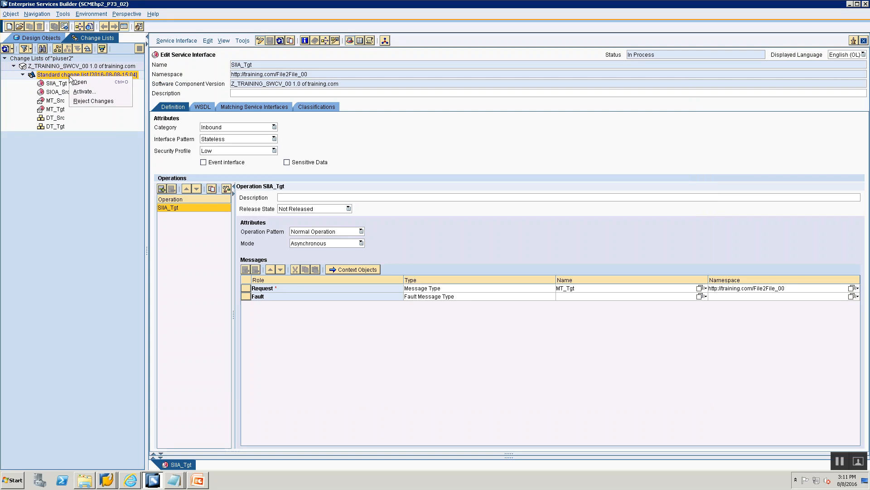
left_click(86, 93)
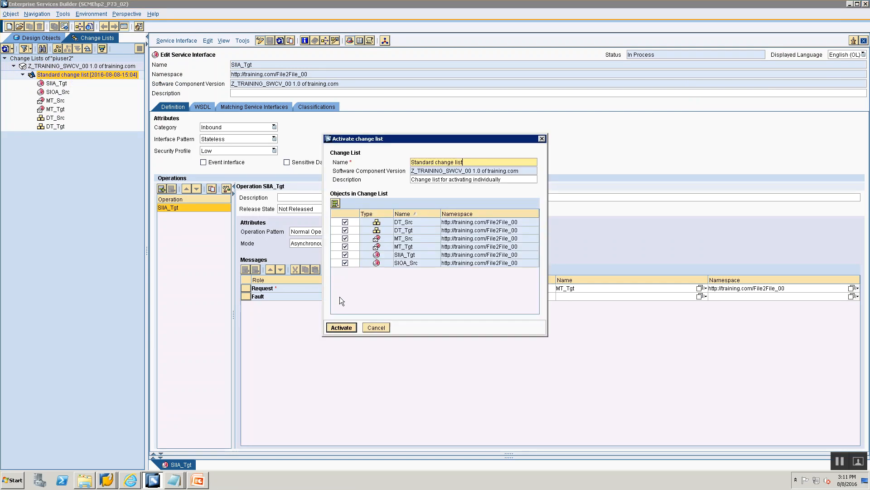
left_click(342, 327)
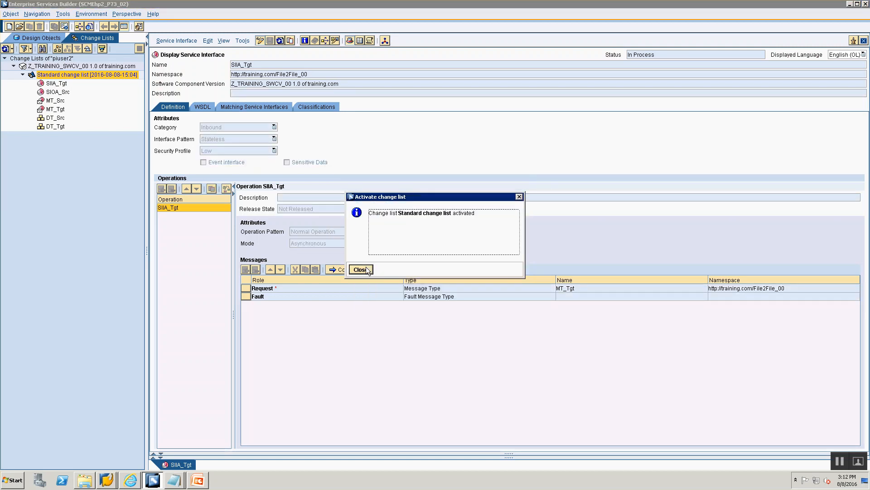
left_click(361, 270)
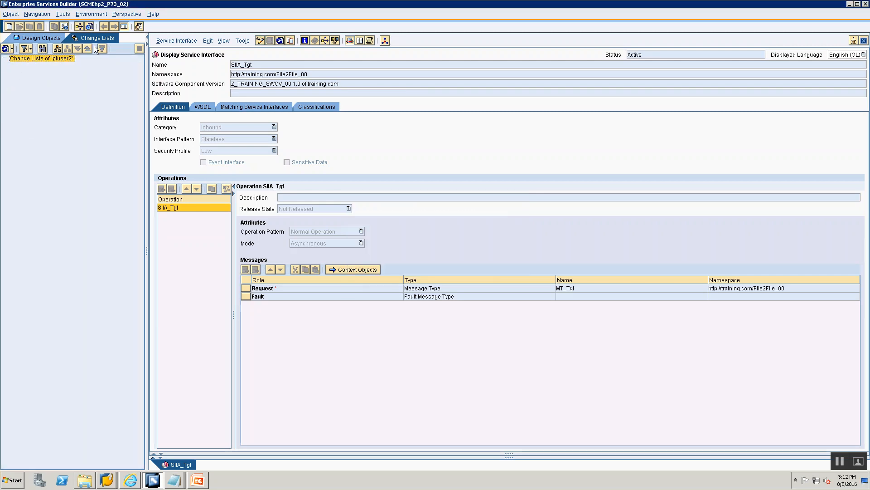
- Close the SIIA_Tgt editor and advance the slides to Message Mapping & Operation Mapping
left_click(31, 39)
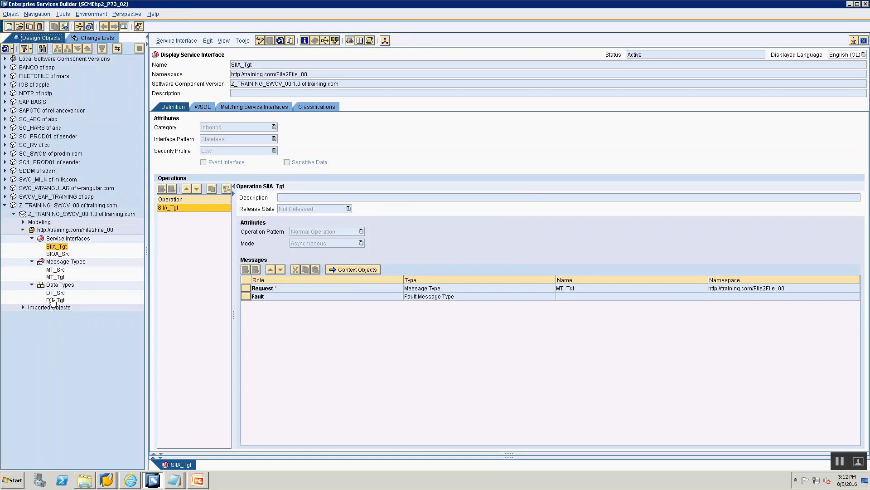
right_click(174, 464)
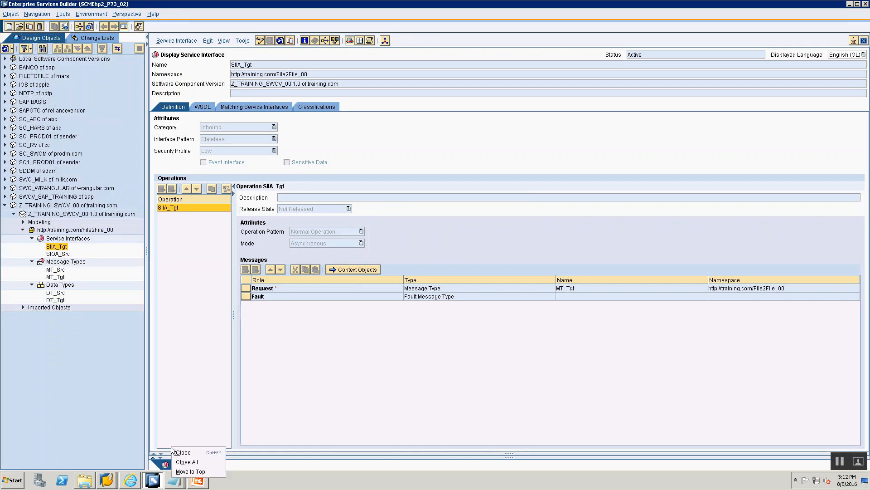
left_click(183, 452)
key("alt+Tab")
key("alt+Tab")
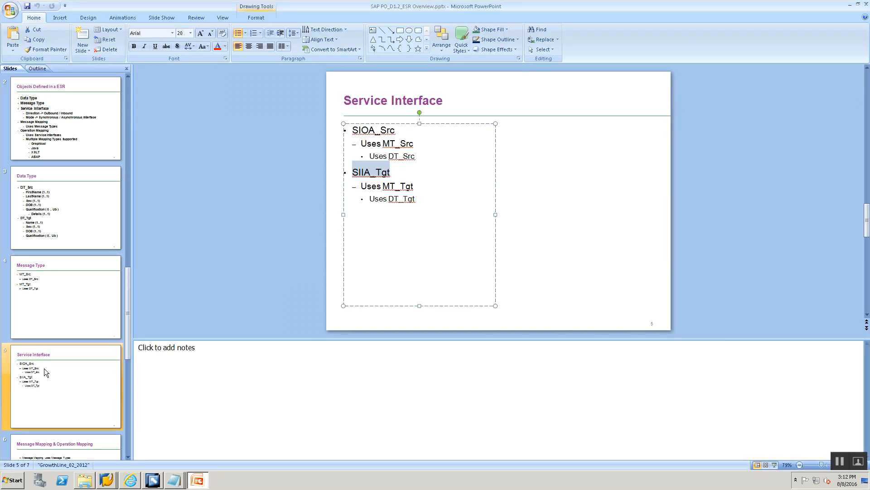
left_click(45, 372)
scroll(46, 371, "down", 2)
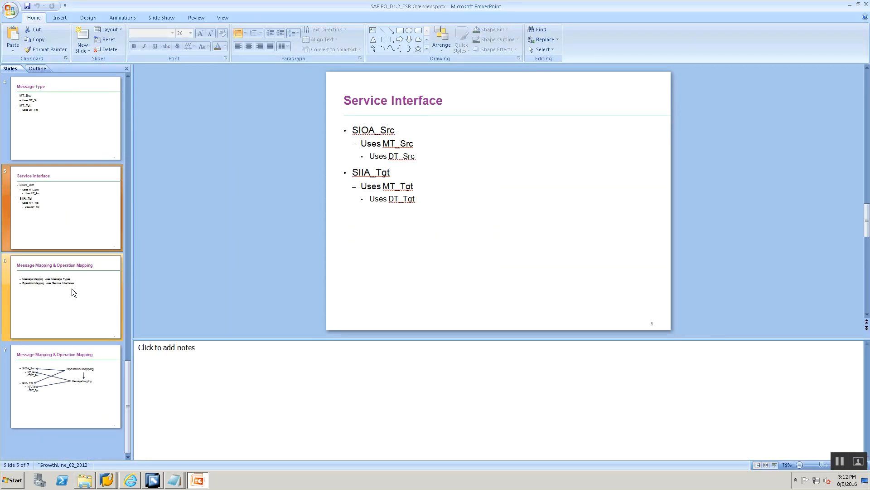
left_click(74, 292)
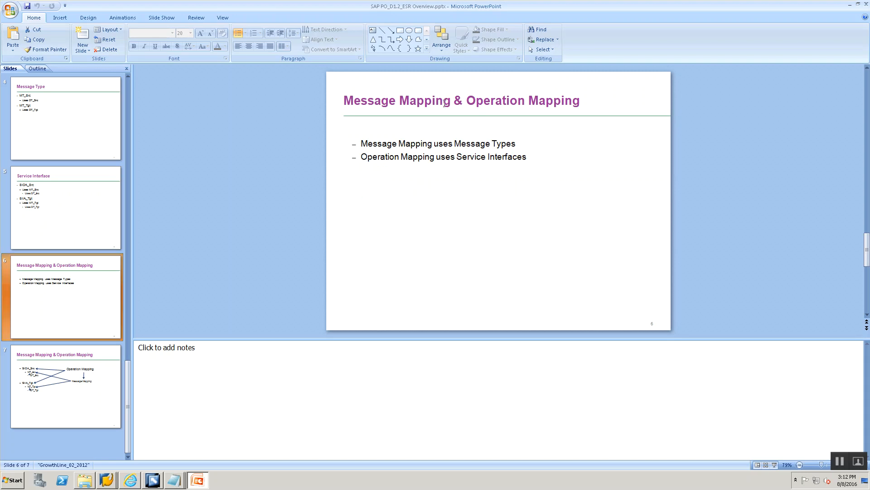
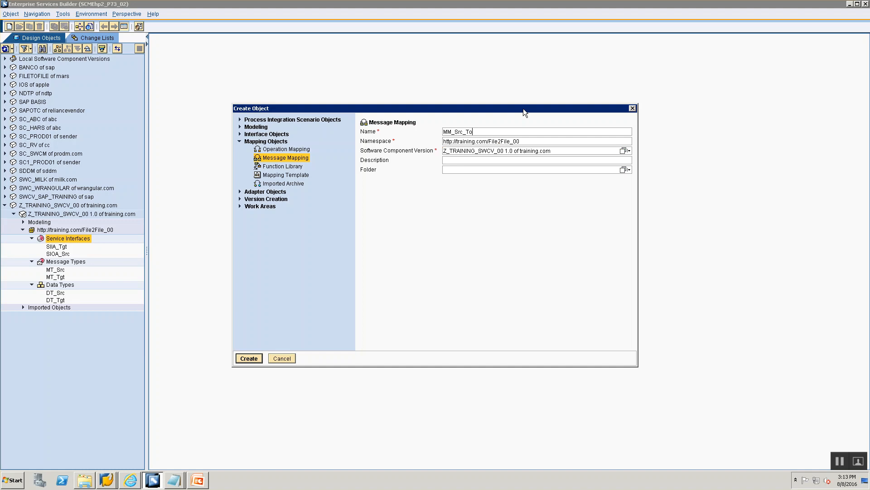
- Create the MM_Src_To_Tgt message mapping and load MT_Src as its source message
type("t")
left_click(249, 358)
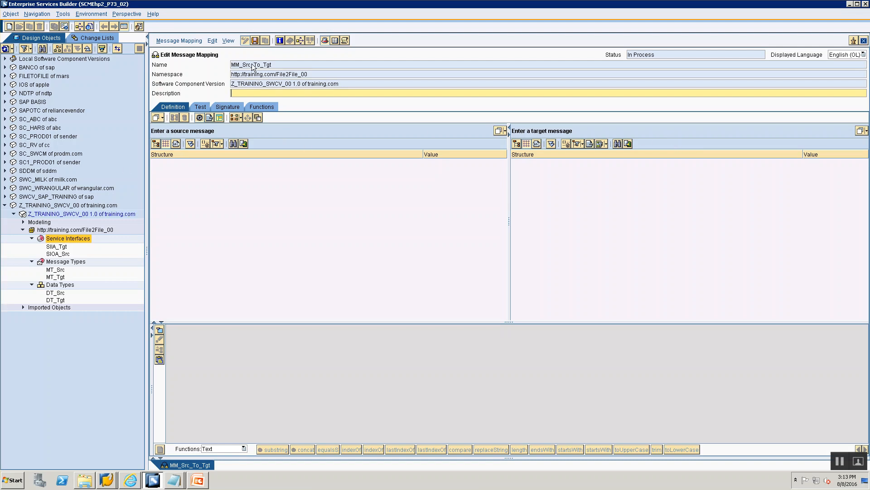
left_click(50, 271)
left_click_drag(51, 272, 177, 231)
left_click(49, 270)
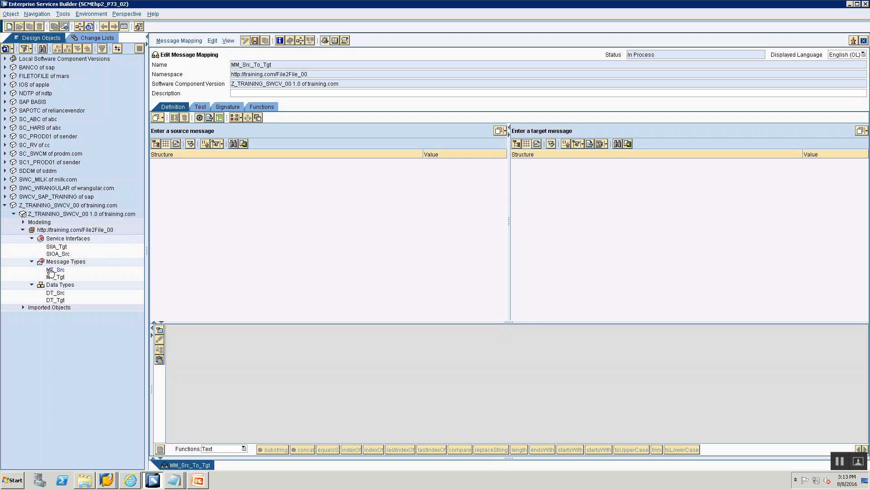
left_click_drag(50, 271, 303, 129)
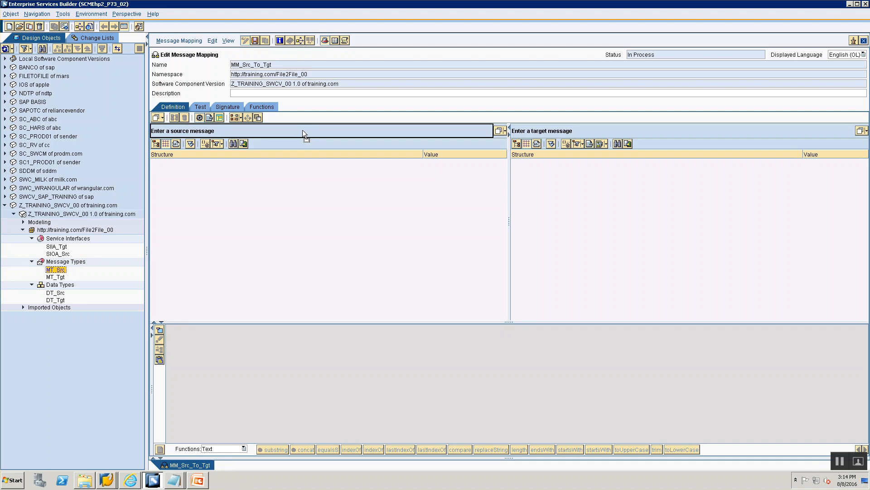
left_click_drag(303, 130, 303, 129)
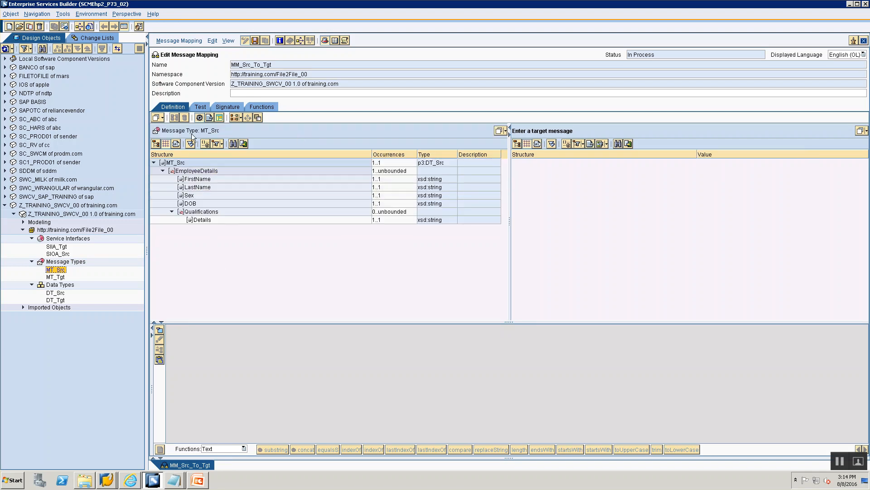
- Assign MT_Tgt as the target message and close the mapping editor
left_click(57, 277)
left_click_drag(597, 139, 598, 131)
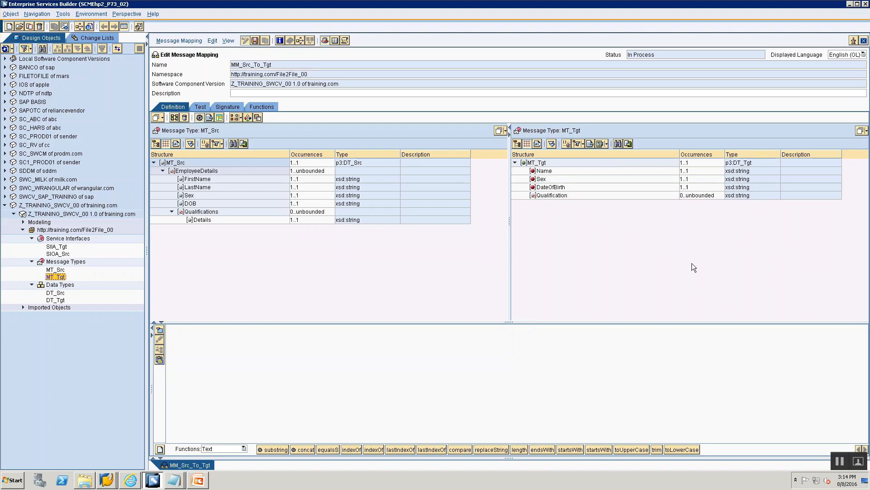
left_click(864, 40)
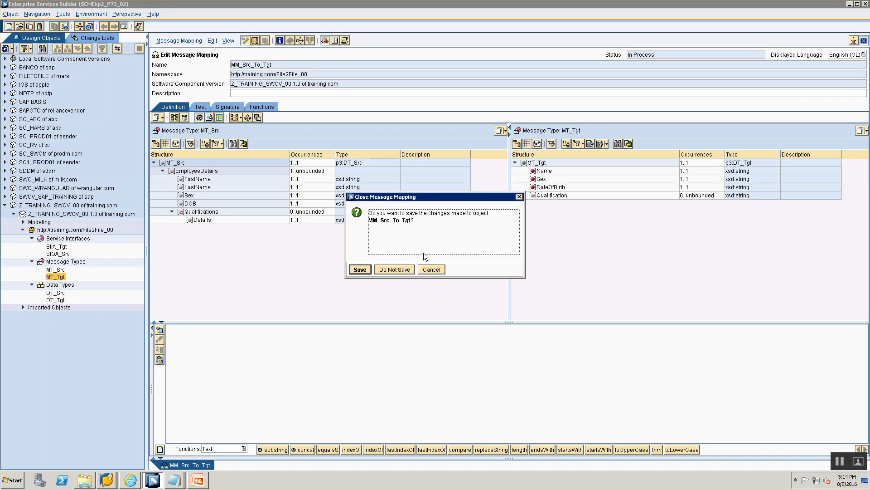
- Discard the unsaved mapping and start a new mapping object under Service Interfaces
left_click(394, 270)
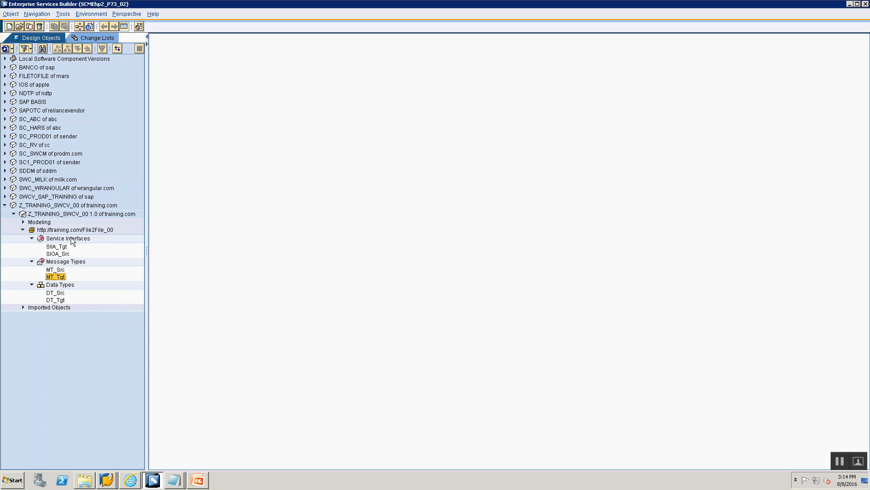
left_click(72, 238)
right_click(72, 240)
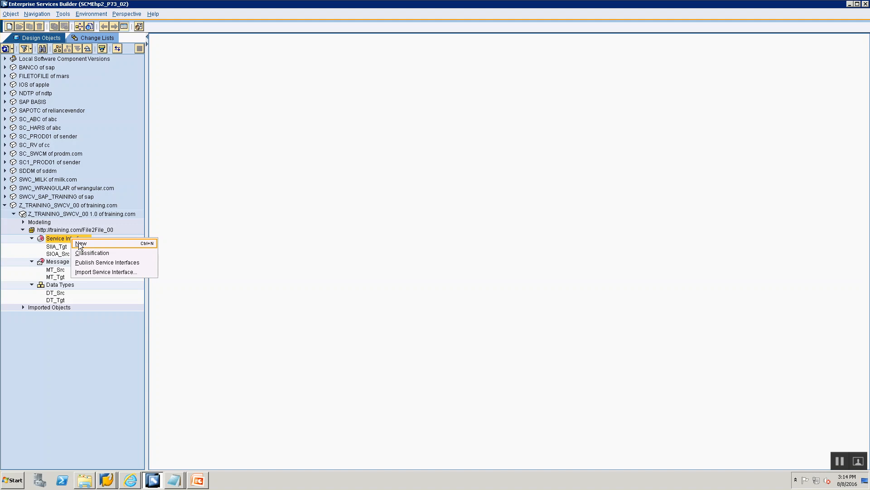
left_click(168, 238)
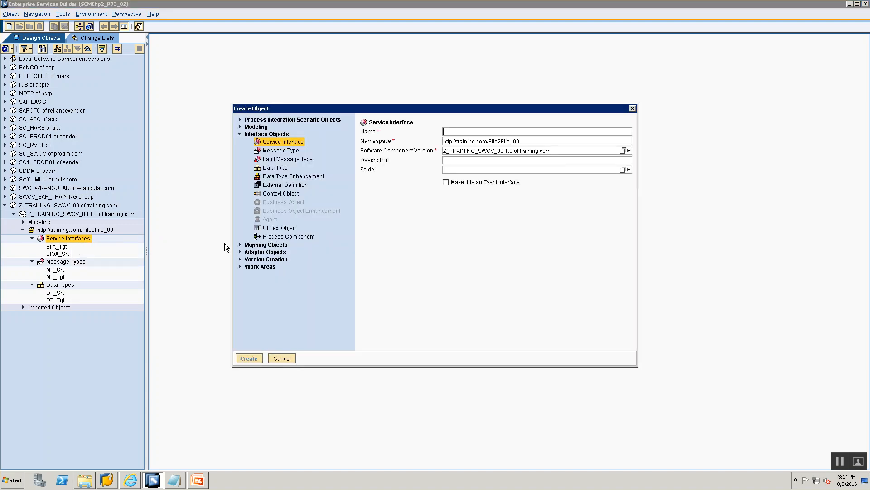
left_click(240, 244)
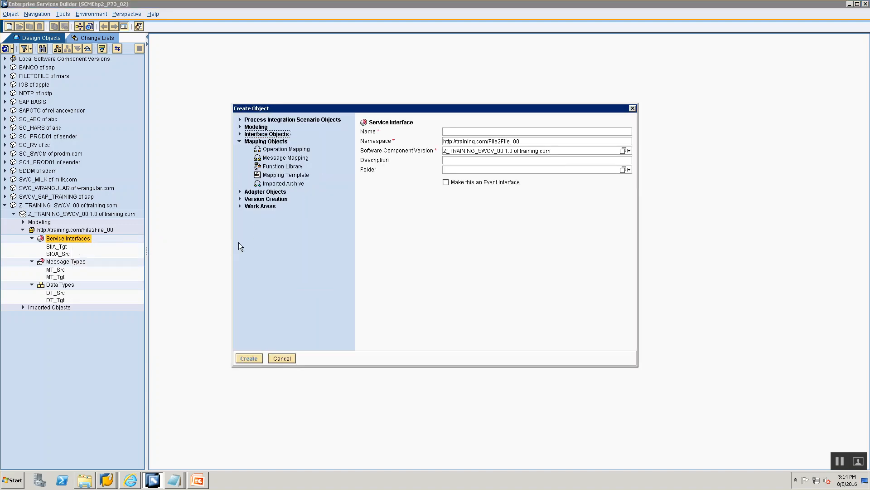
- Create a new message mapping named MM_Src_To_Tgt
left_click(279, 158)
left_click(444, 132)
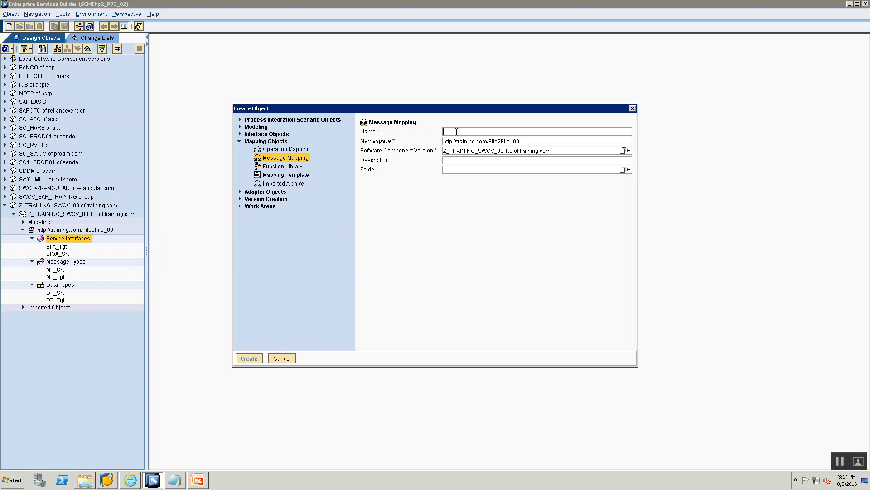
type("MM_Src_T")
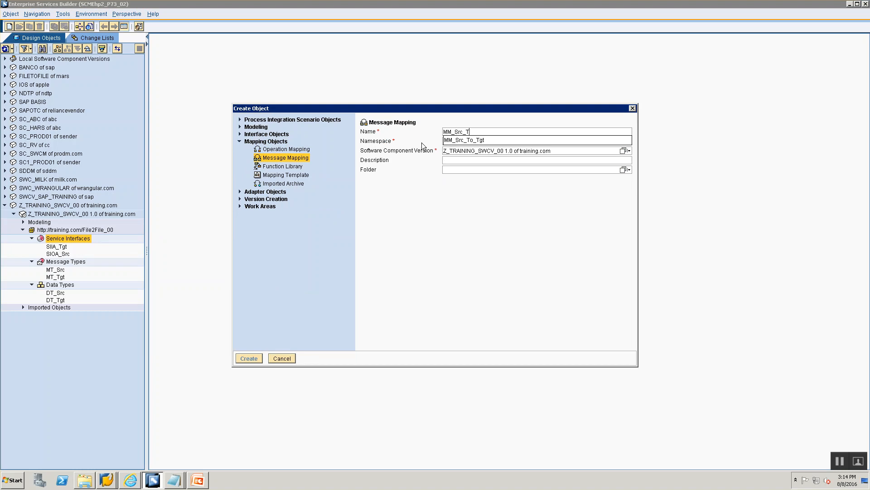
type("o_Tgt")
key("Return")
left_click(252, 358)
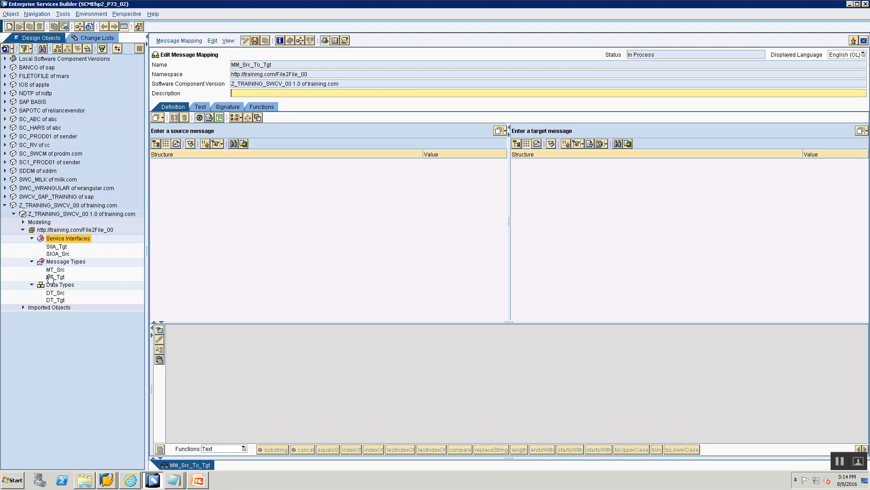
- Drag MT_Src onto the source message slot and MT_Tgt onto the target slot
left_click_drag(55, 270, 158, 172)
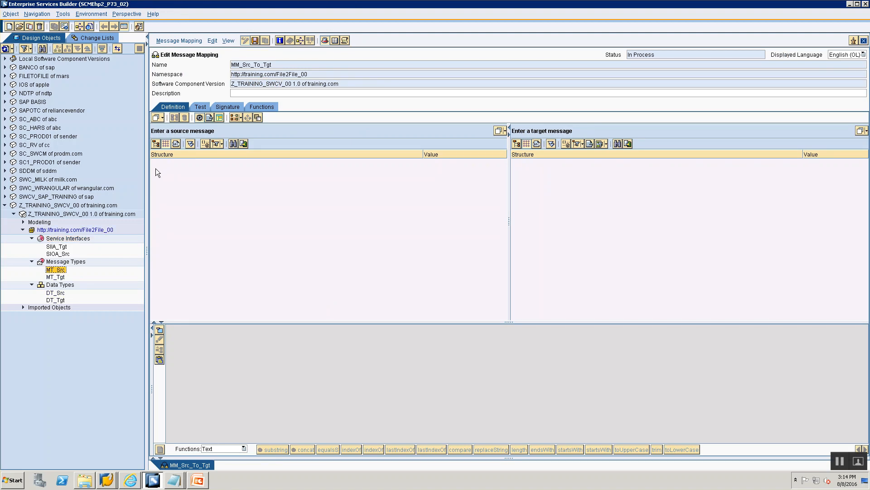
left_click_drag(61, 272, 236, 133)
left_click_drag(55, 276, 651, 137)
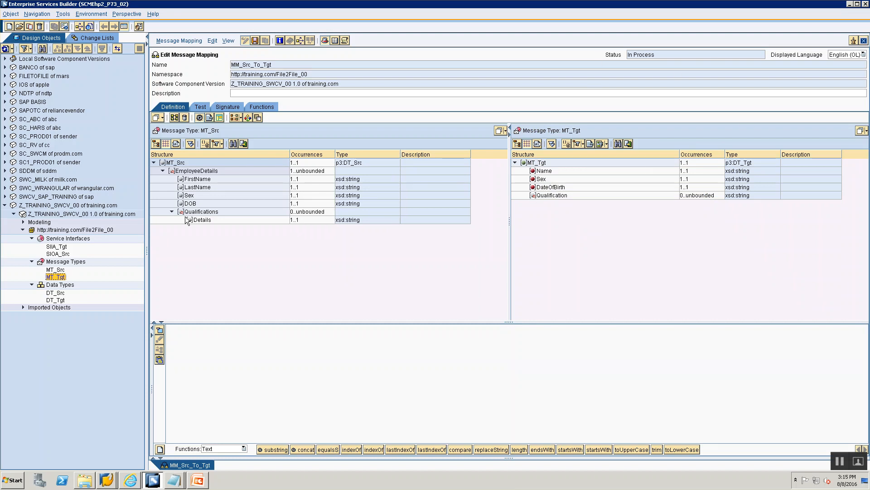
left_click(560, 171)
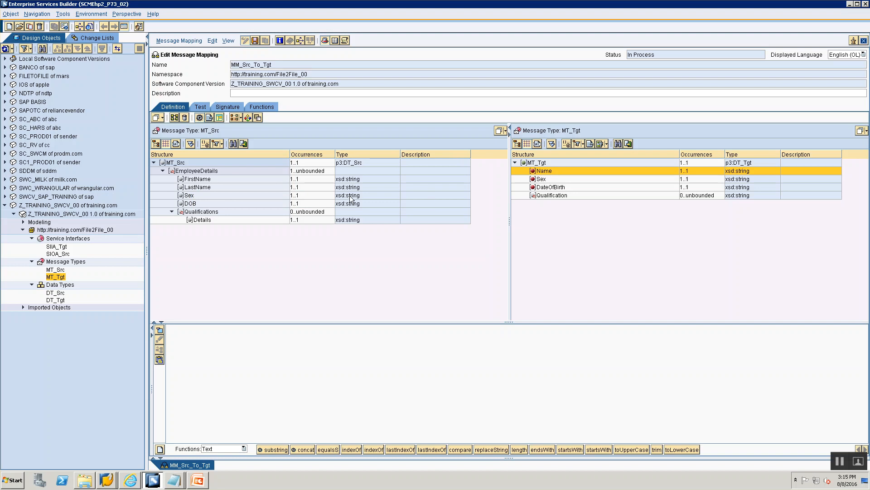
- Link the source Sex field directly to the target Sex field
left_click(541, 180)
left_click(186, 188)
left_click(187, 195)
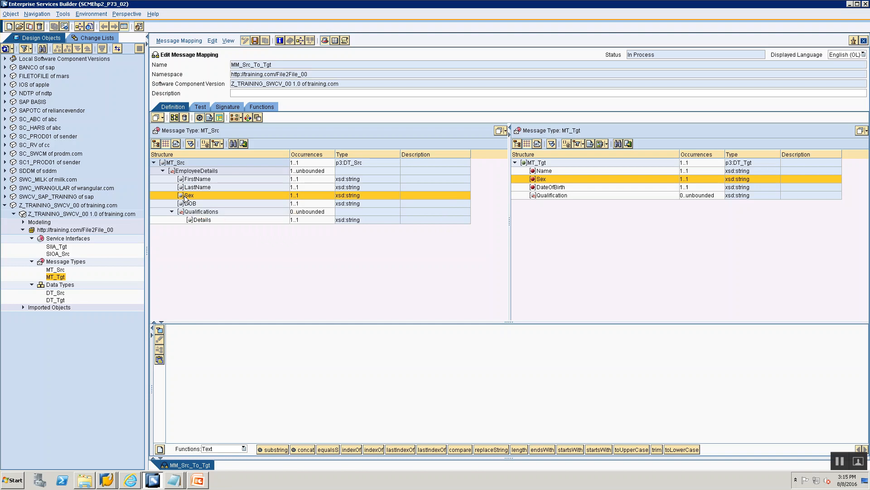
left_click_drag(187, 196, 536, 178)
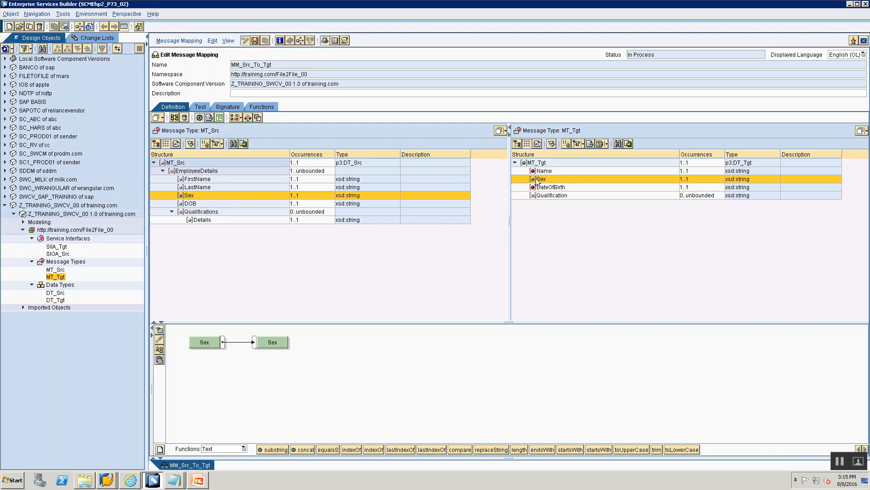
left_click_drag(186, 195, 541, 180)
left_click(537, 188)
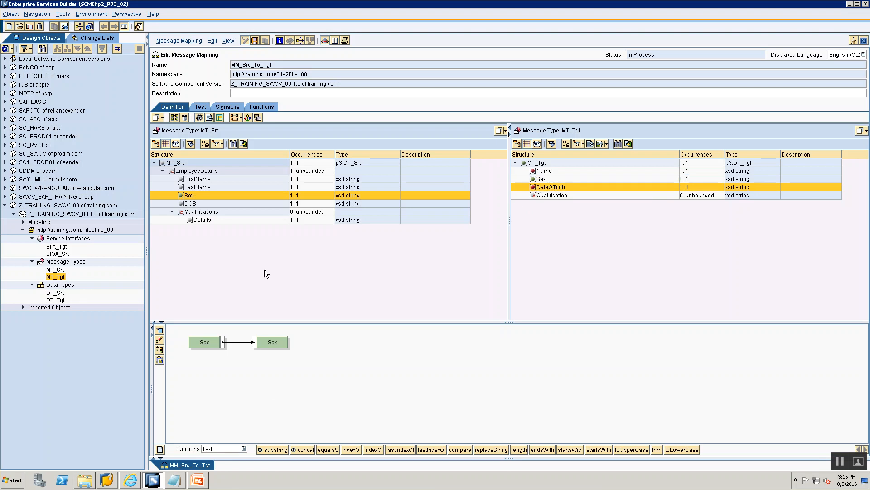
left_click(189, 204)
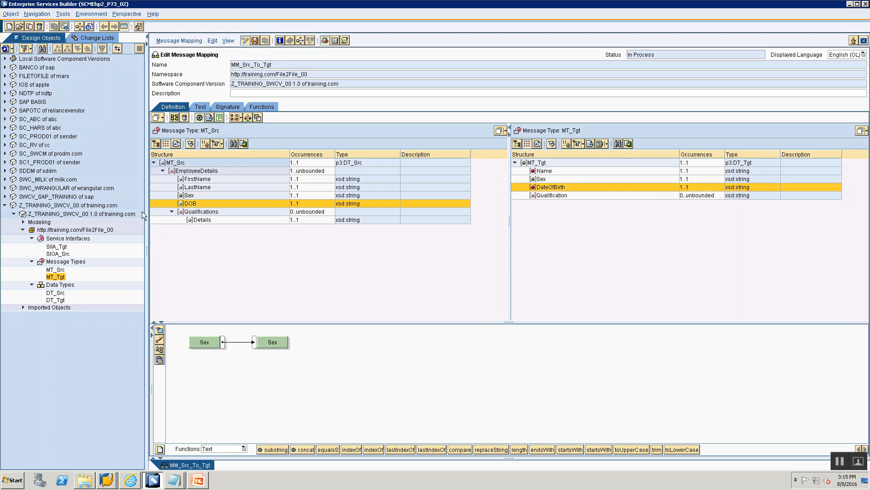
- Connect source DOB to target DateOfBirth on the canvas and tidy the layout
double_click(534, 189)
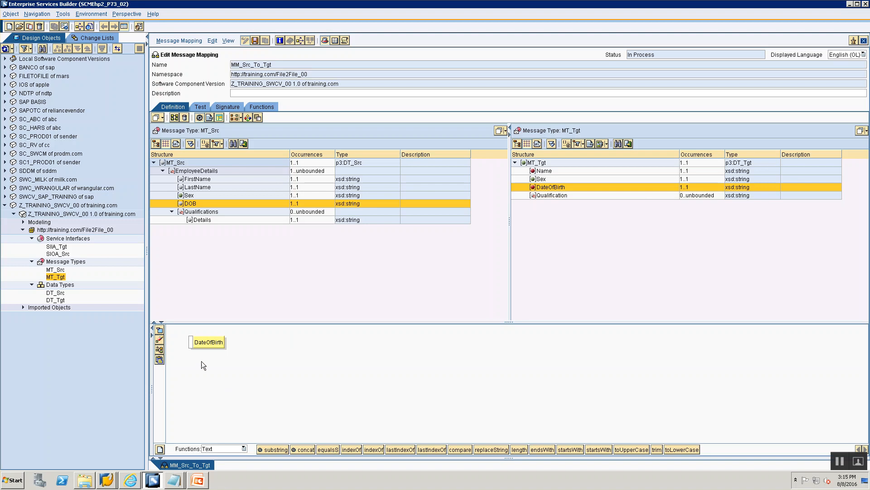
left_click_drag(210, 342, 526, 367)
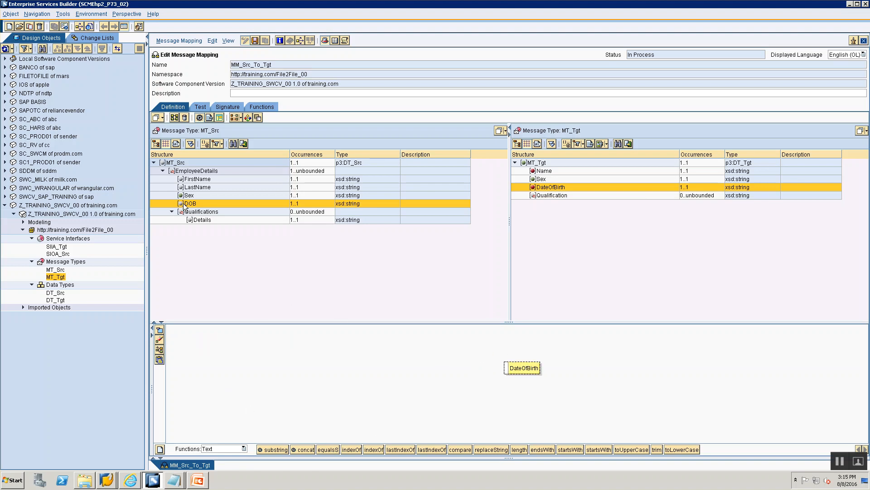
left_click_drag(184, 205, 210, 350)
mouse_move(236, 348)
left_mouse_down()
mouse_move(439, 375)
mouse_move(500, 367)
left_mouse_up()
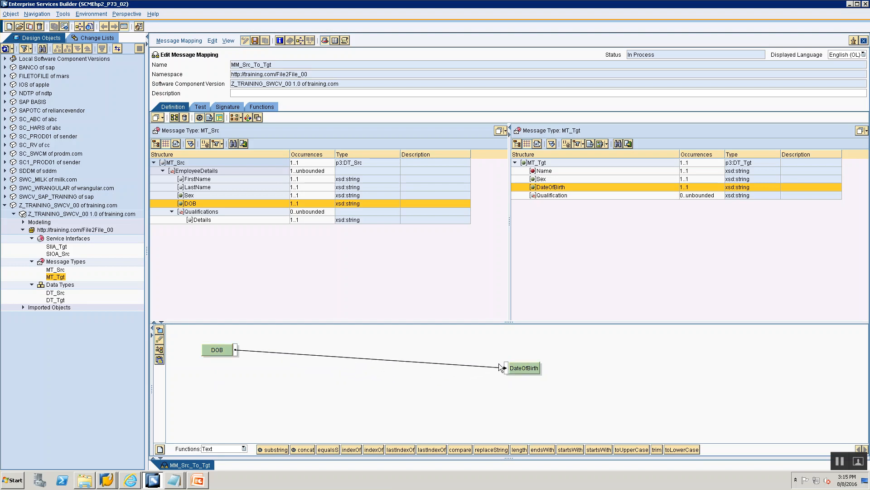
left_click(160, 351)
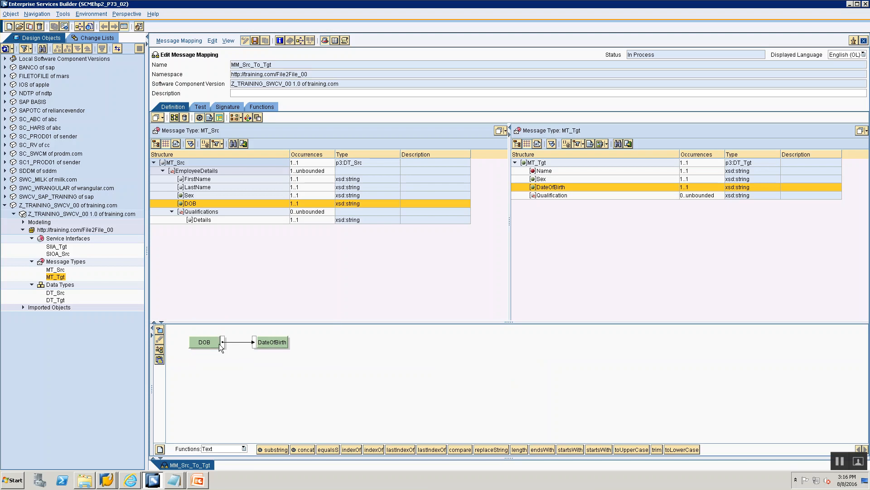
left_click(535, 172)
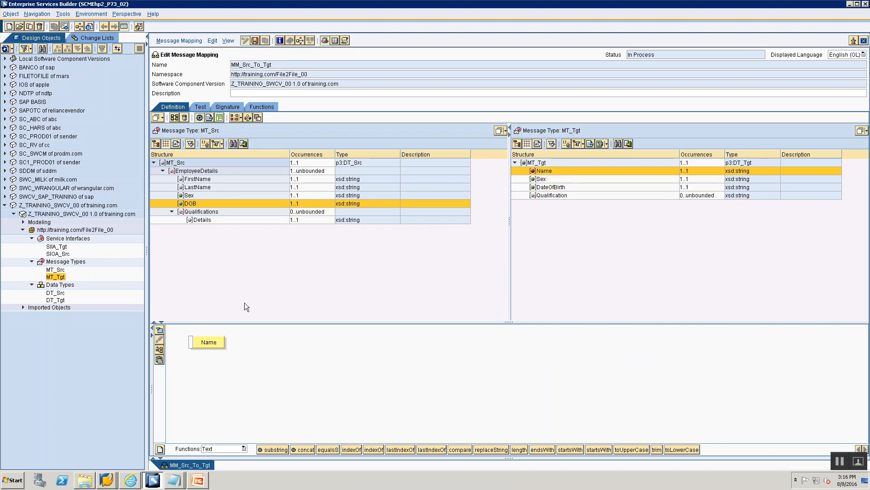
- Place target Name and source FirstName and LastName on the mapping canvas
left_click_drag(203, 347, 450, 353)
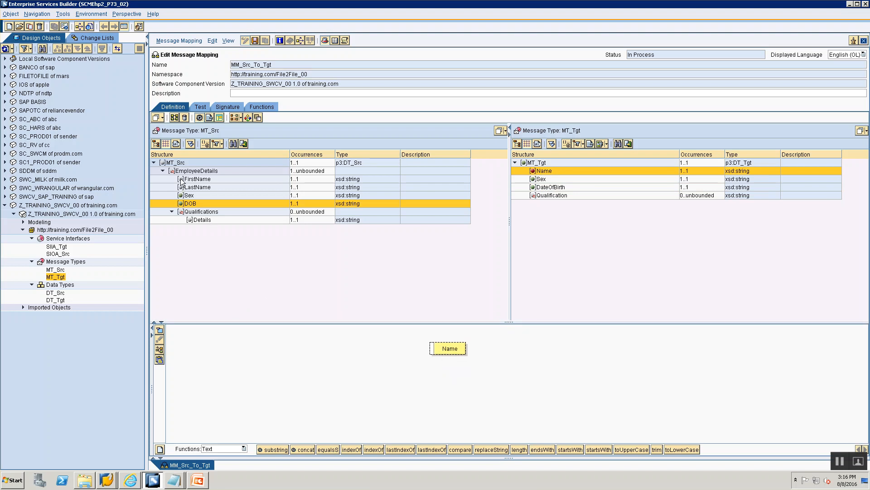
left_click_drag(183, 180, 182, 181)
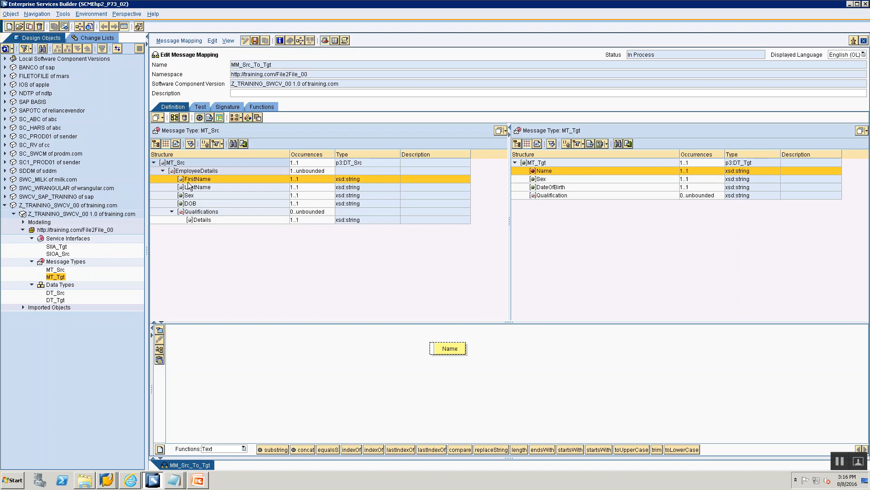
left_click_drag(188, 183, 191, 330)
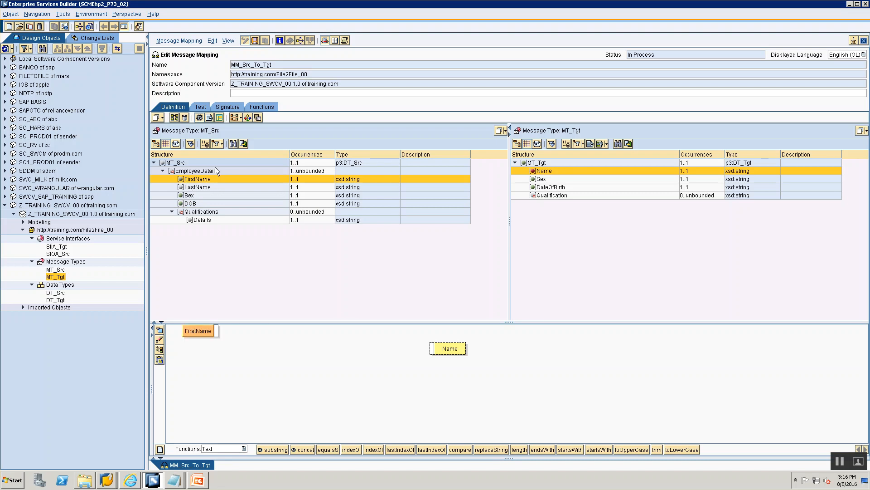
left_click_drag(201, 189, 206, 368)
left_click_drag(199, 330, 211, 333)
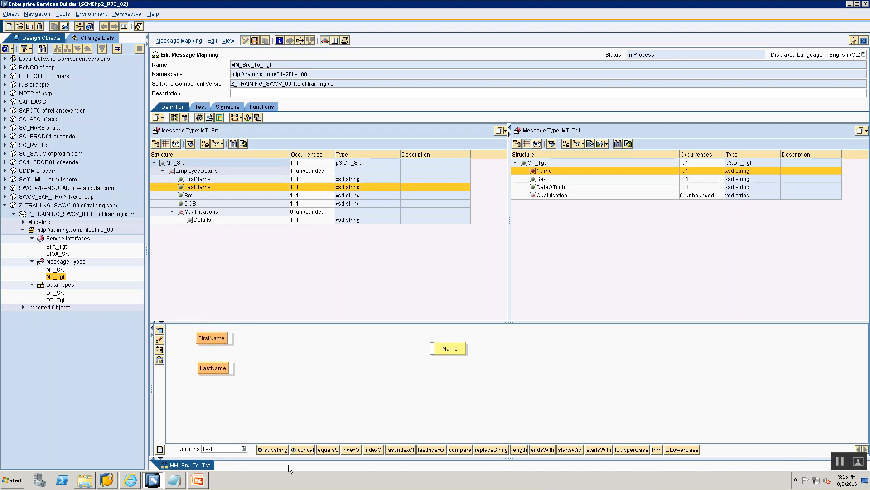
- Add a Text concat function fed by FirstName and LastName, outputting to Name
left_click(209, 448)
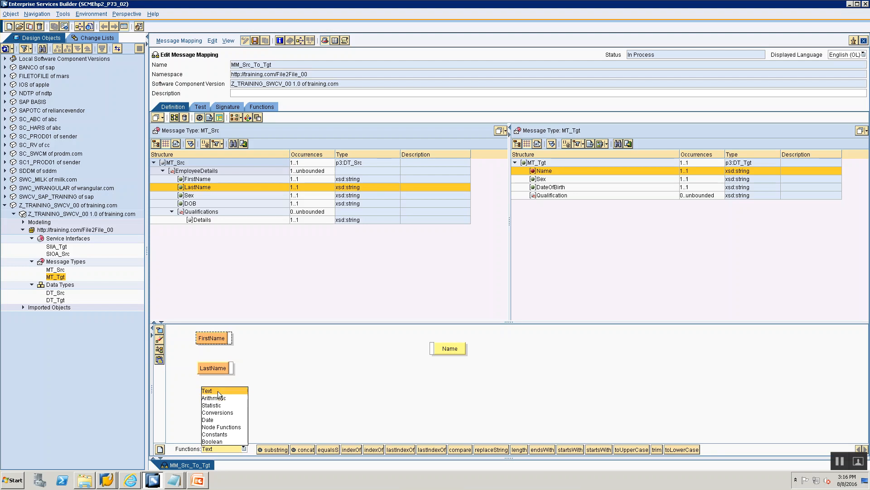
left_click(218, 390)
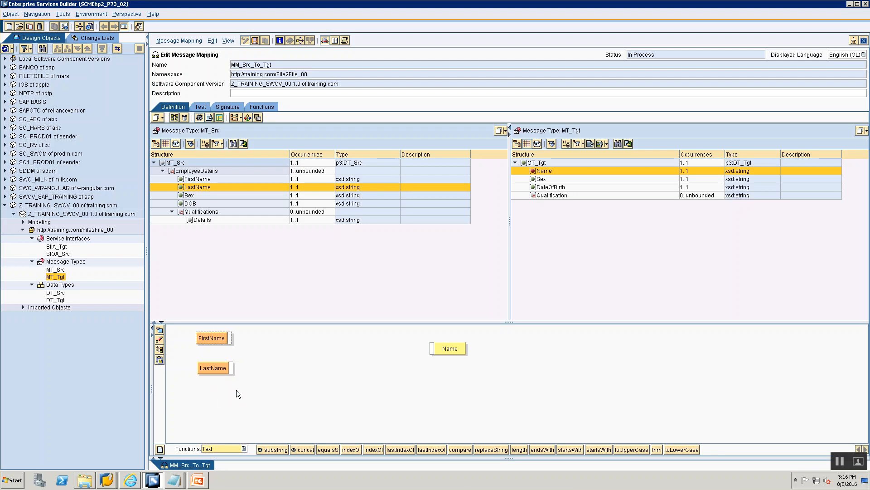
left_click(215, 452)
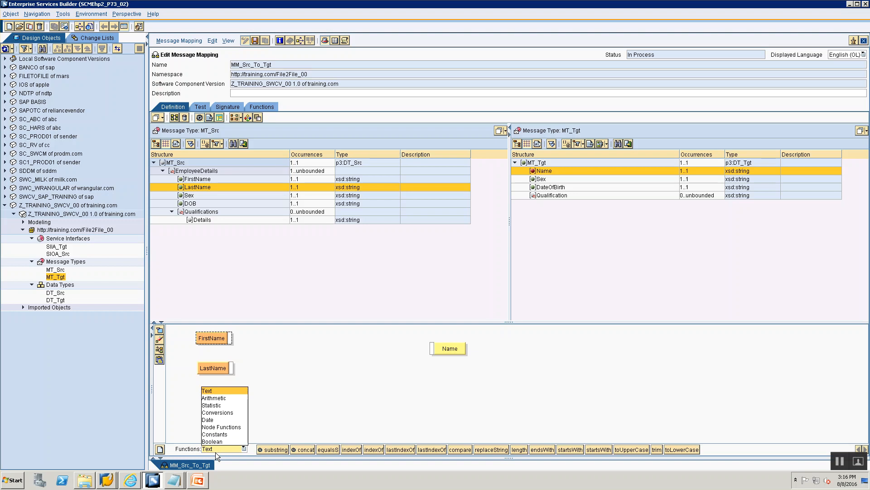
left_click(229, 390)
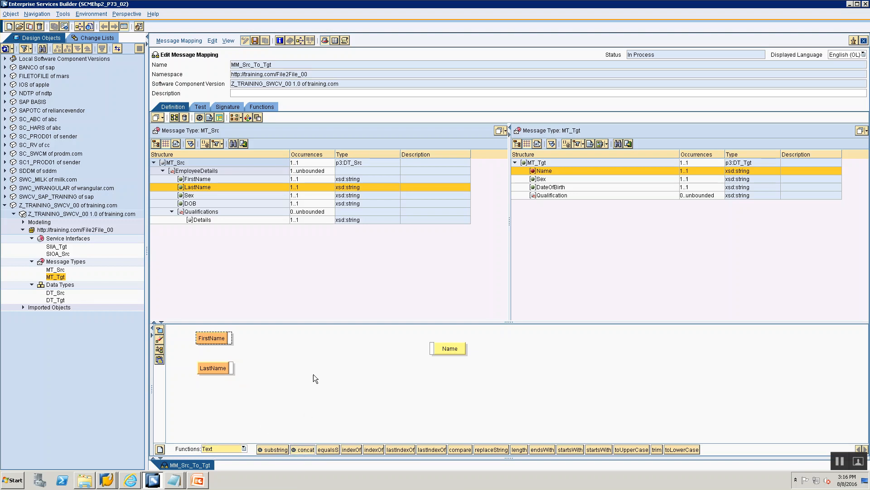
left_click_drag(303, 450, 317, 356)
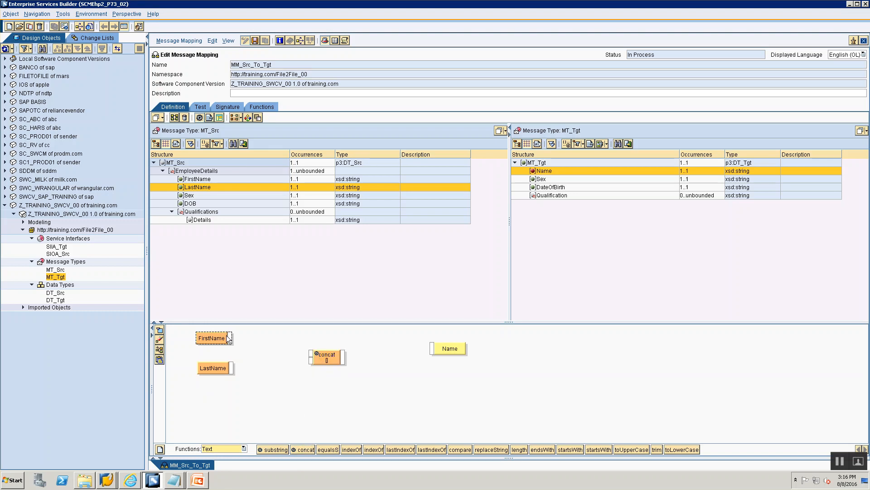
left_click_drag(231, 336, 311, 354)
left_click_drag(232, 367, 311, 361)
left_click_drag(344, 354, 432, 349)
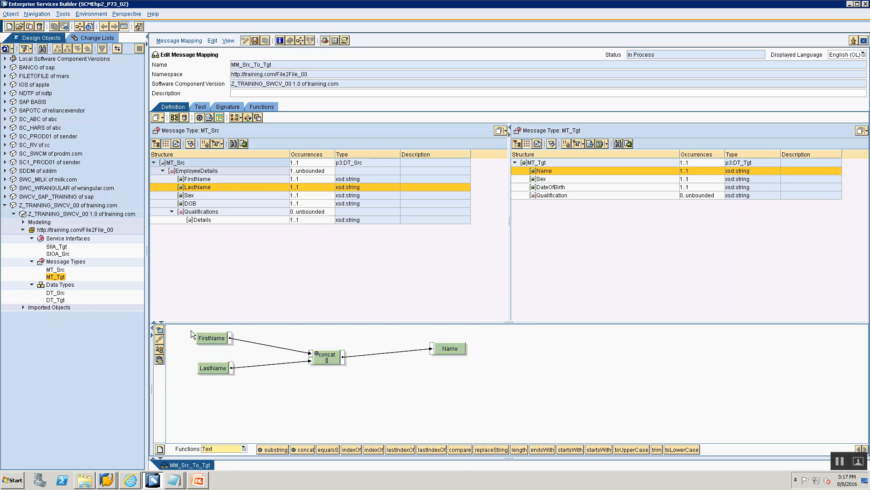
- Replace the concat function with a new one, rewiring FirstName in and its output to Name
left_click(160, 349)
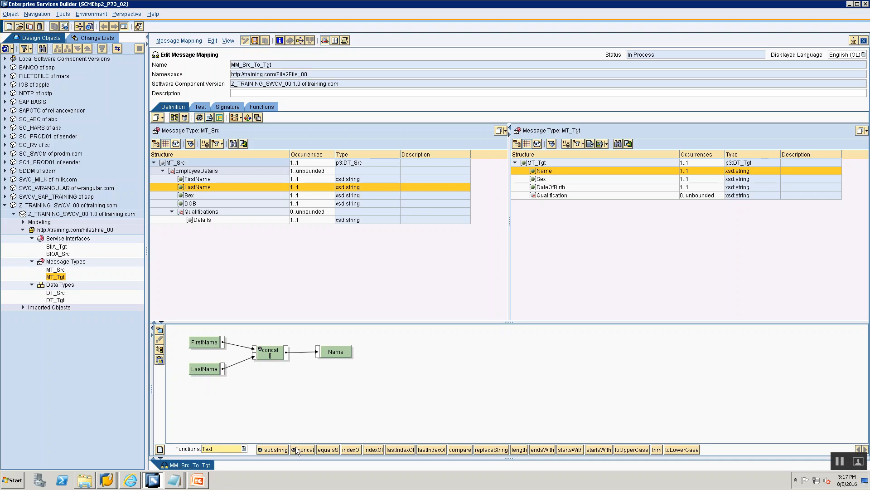
left_click_drag(292, 450, 307, 409)
left_click(266, 352)
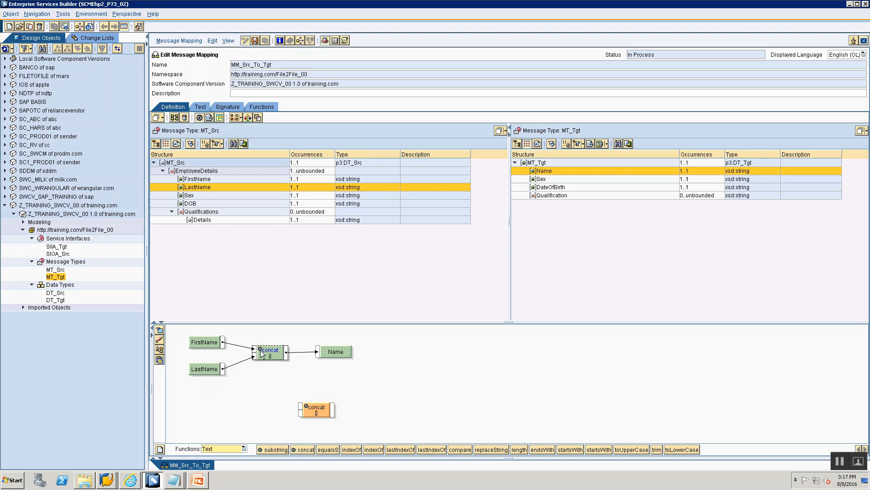
right_click(266, 353)
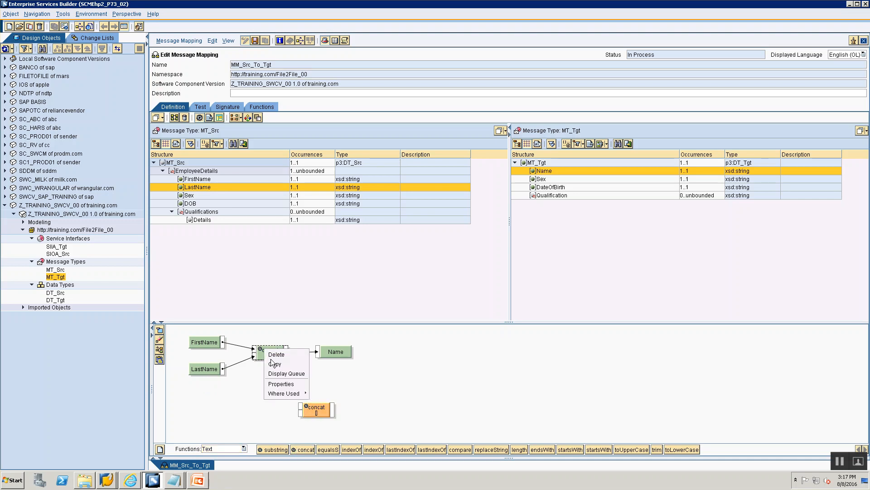
left_click(269, 357)
left_click_drag(320, 410, 276, 366)
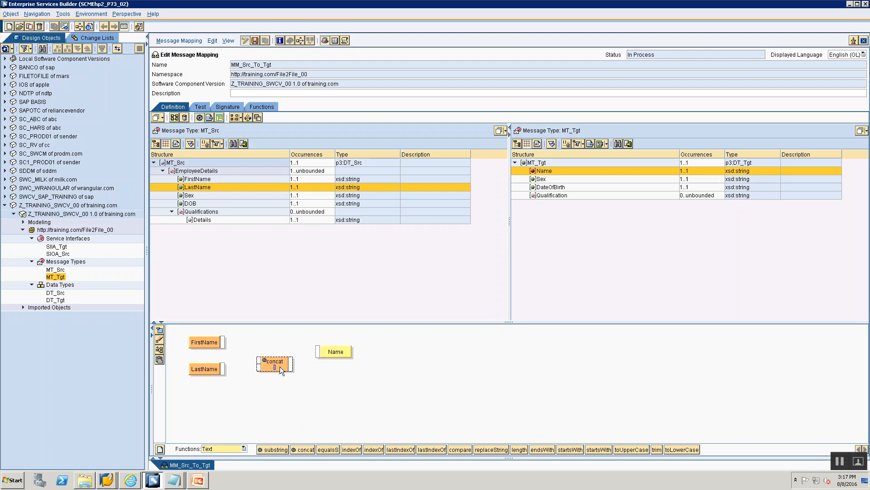
left_click_drag(224, 341, 253, 371)
left_click_drag(292, 366, 320, 353)
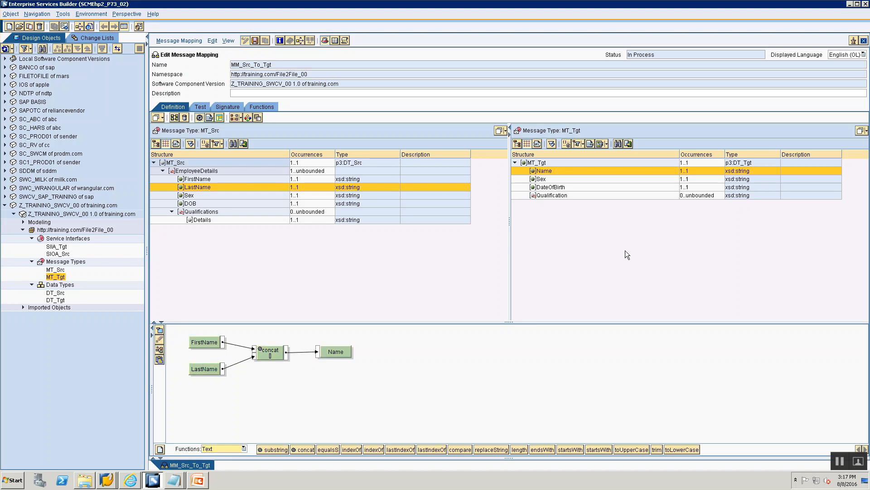
left_click(551, 195)
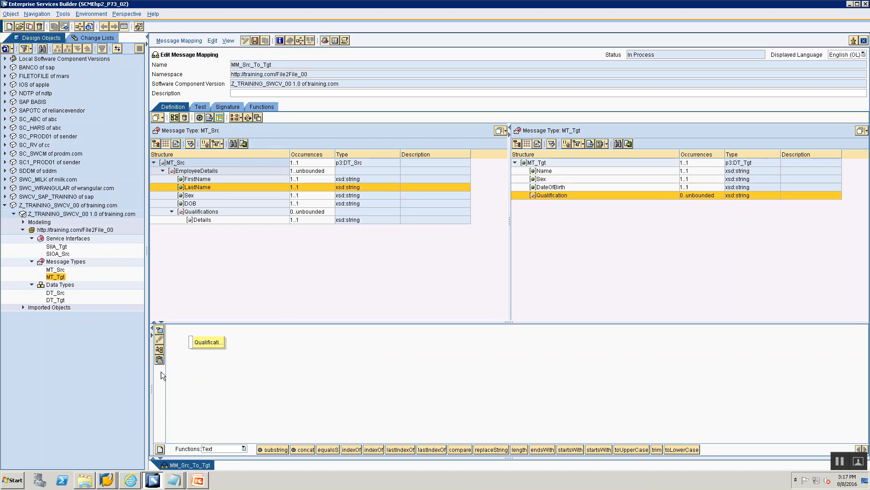
- Connect source Details to the Qualification box and rearrange the diagram
left_click_drag(211, 342, 406, 344)
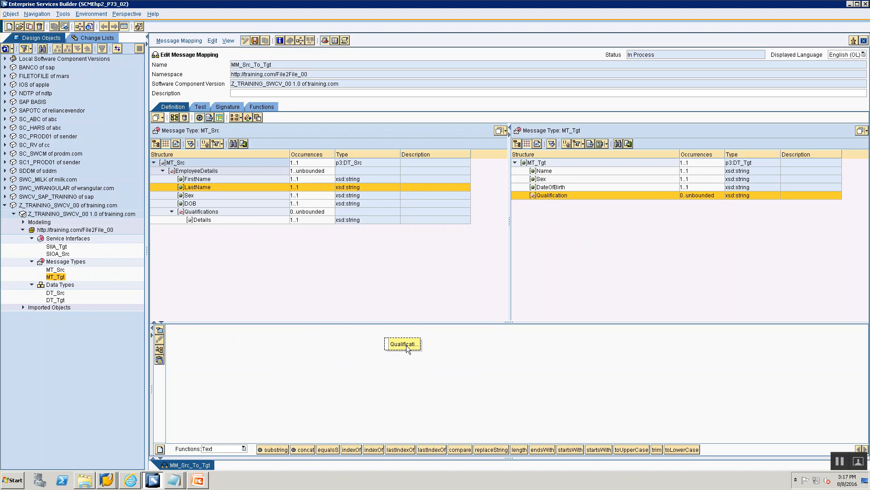
left_click(204, 220)
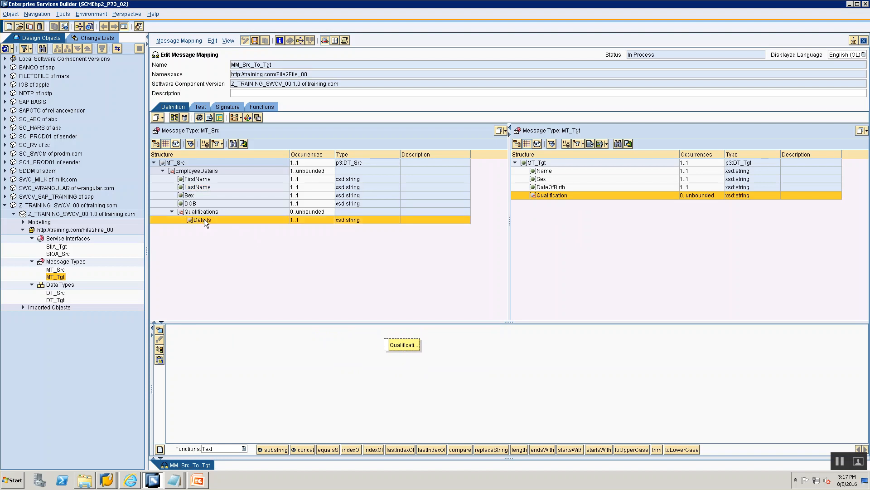
left_click(200, 212)
left_click(198, 220)
left_click_drag(199, 220, 208, 366)
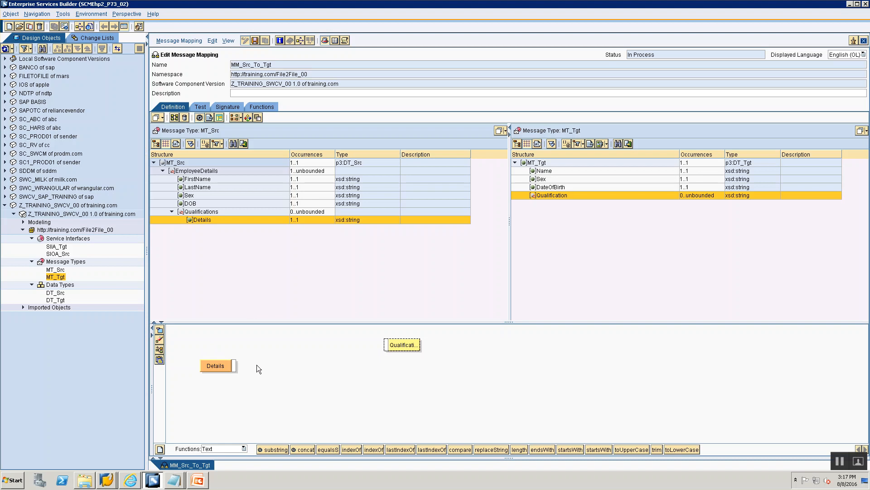
left_click_drag(234, 366, 386, 343)
left_click(159, 349)
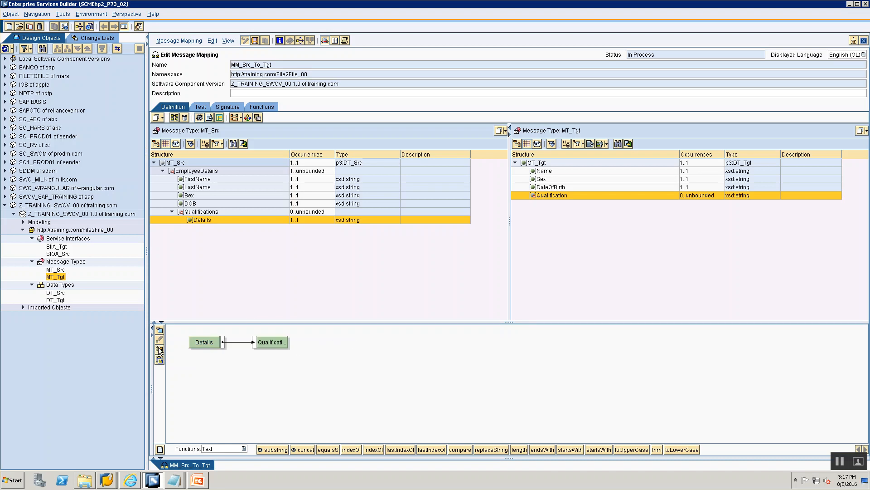
- Change the Details node's context to EmployeeDetails, verify it, and save MM_Src_To_Tgt
right_click(208, 343)
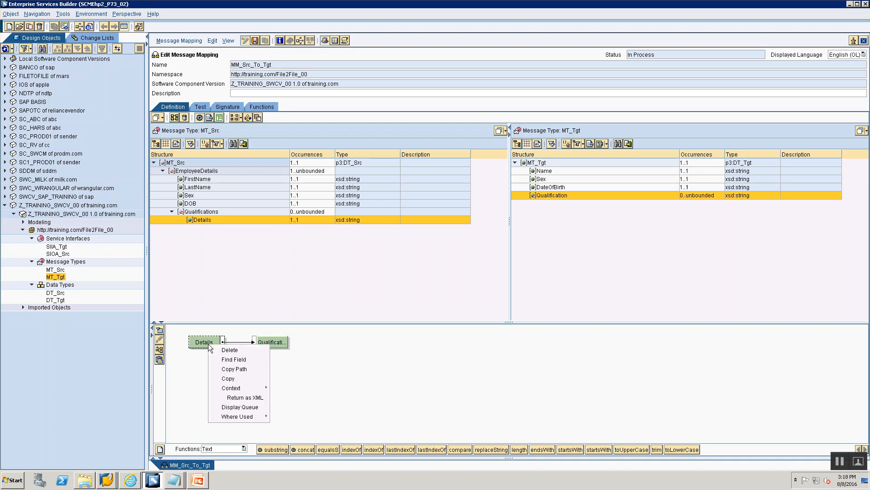
mouse_move(231, 390)
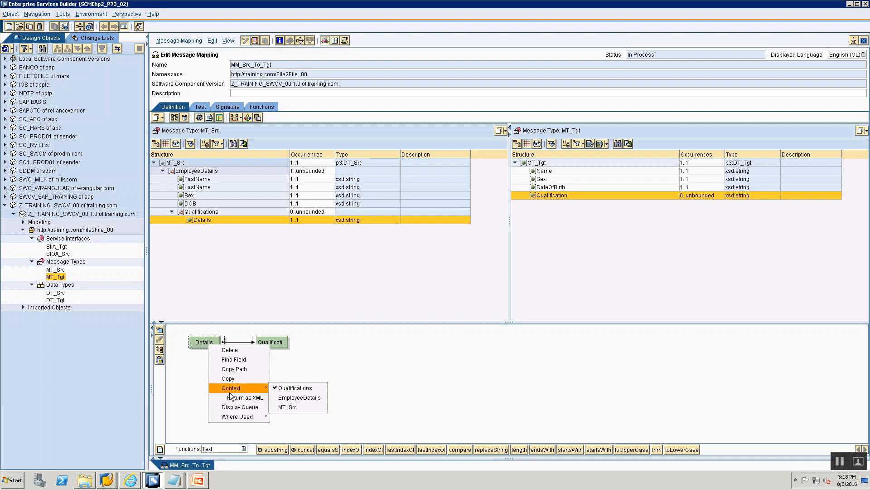
left_click(292, 397)
right_click(214, 340)
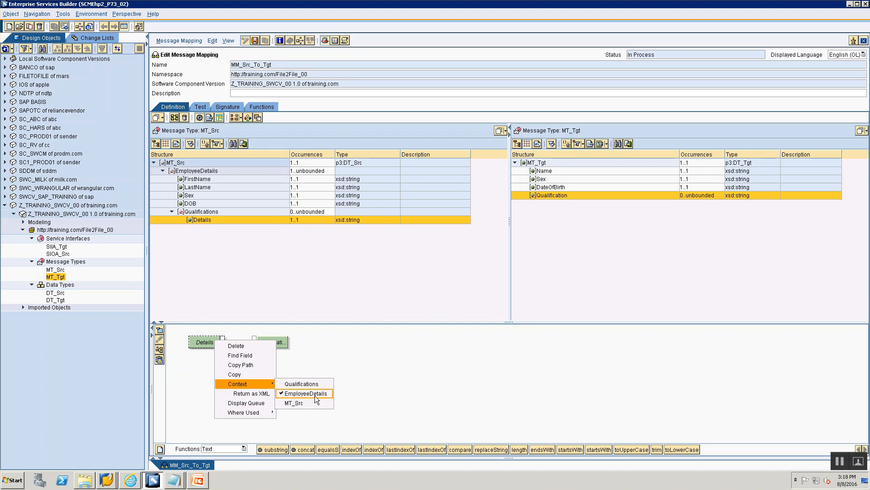
left_click(398, 370)
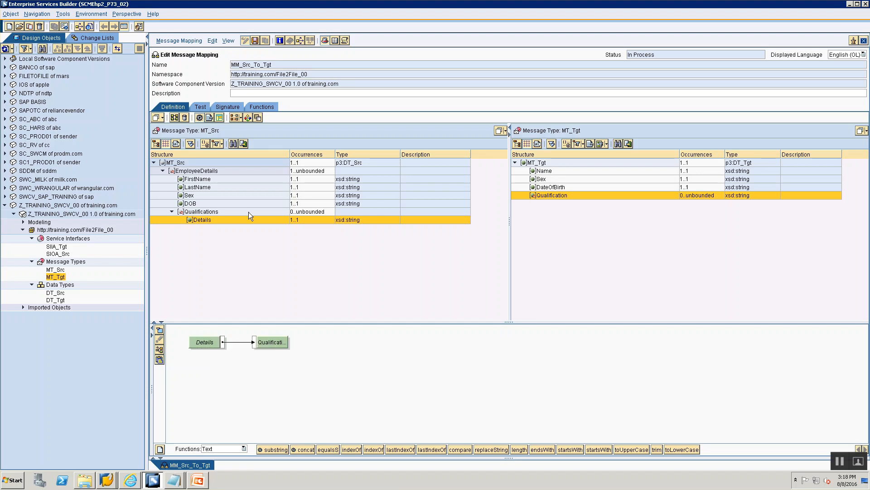
left_click(256, 40)
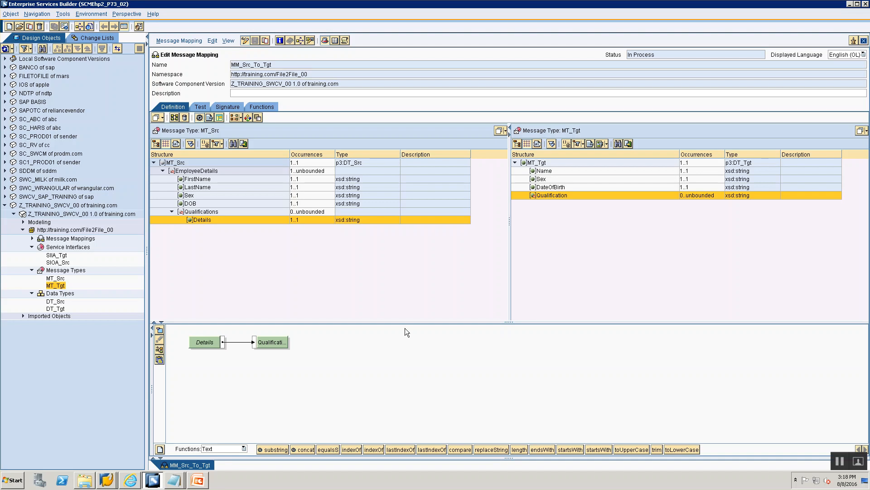
- In the Test tab, enter a sample first and last name, Sex M and DOB 1-Jan-1990
left_click(200, 107)
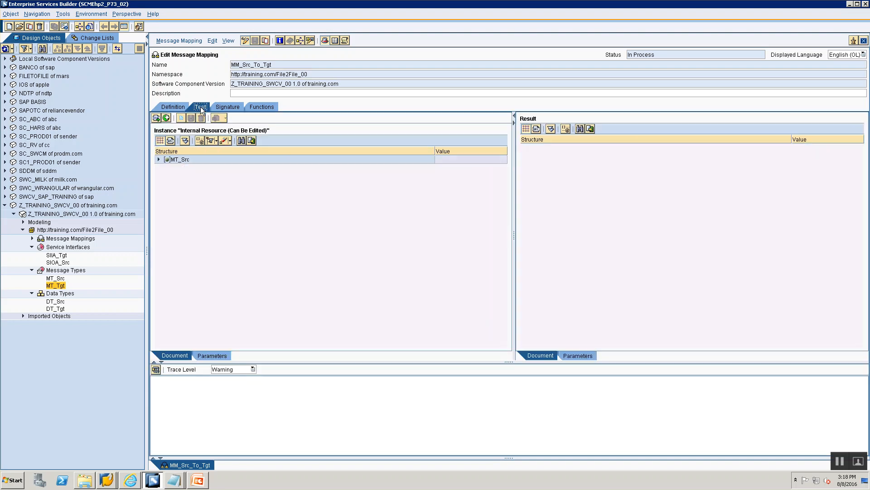
left_click(159, 159)
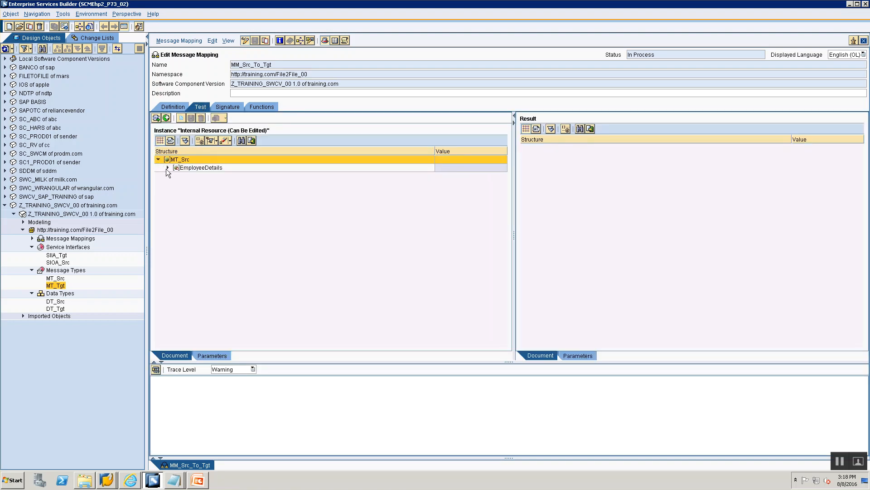
left_click(167, 167)
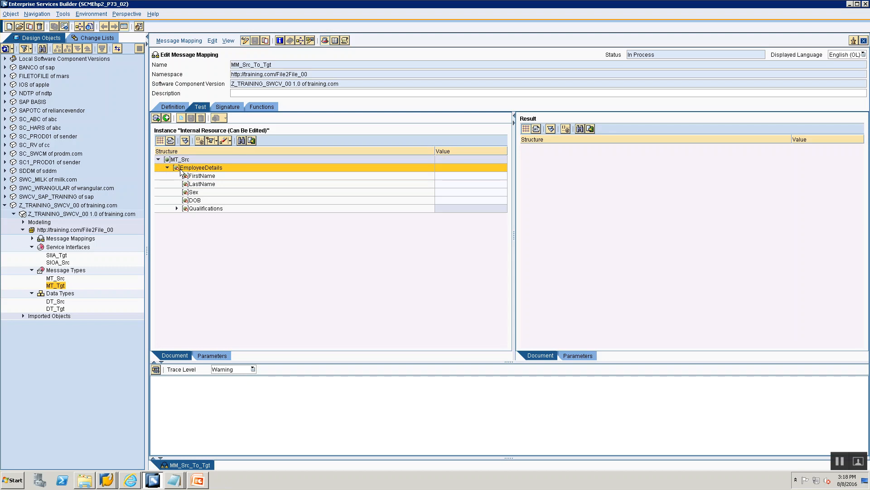
right_click(180, 169)
left_click(439, 175)
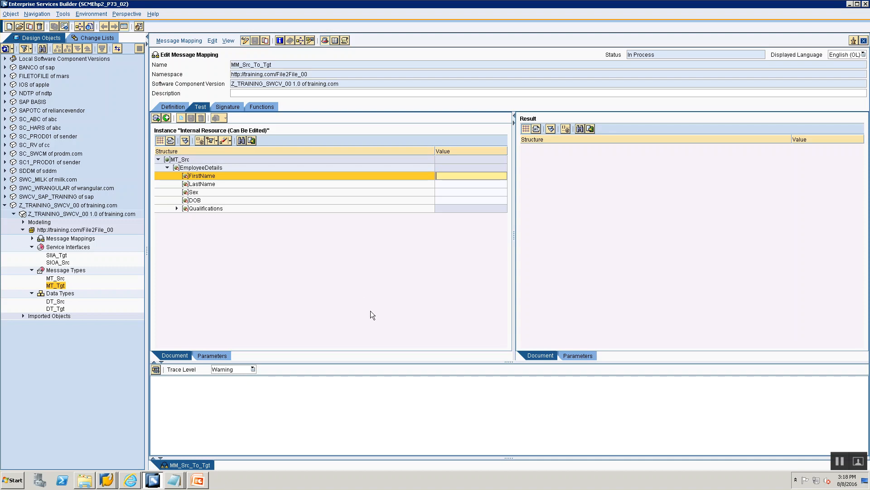
type("John")
left_click(451, 183)
type("Doe")
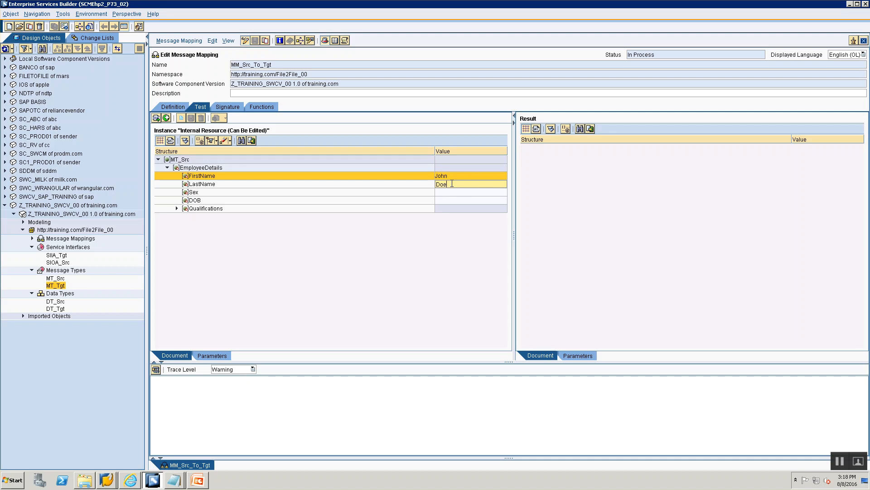
left_click(452, 192)
type("M")
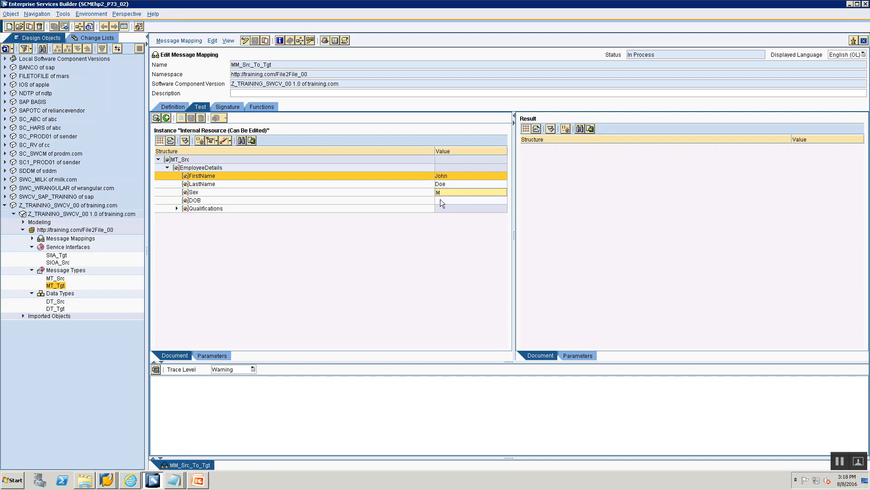
left_click(441, 200)
type("1-Jan-1")
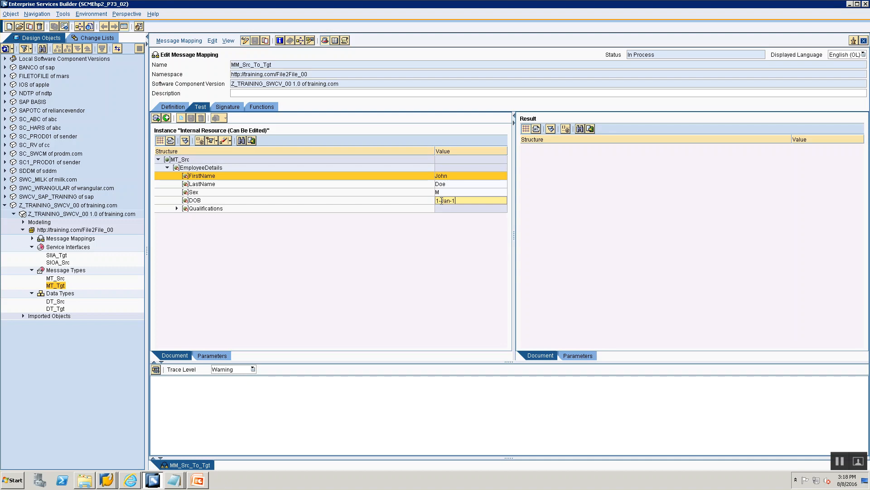
type("990")
- Enter Details B.Tech, run the transformation, and close the processing log
left_click(177, 209)
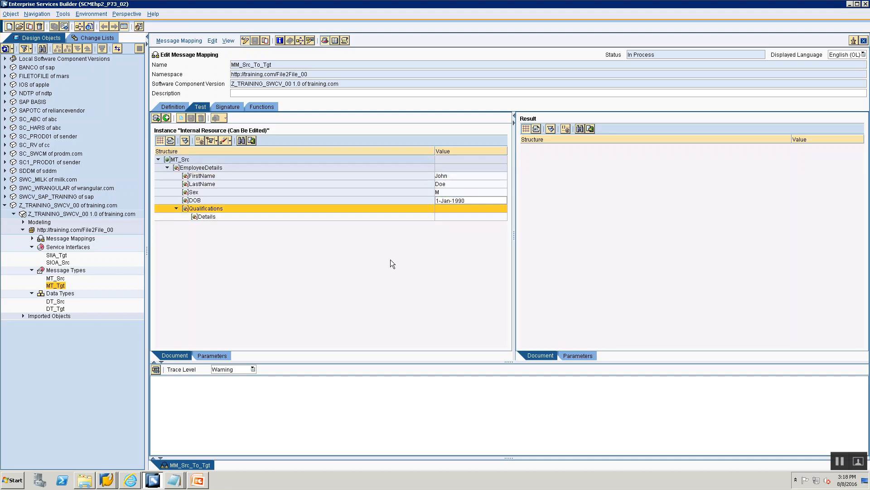
left_click(458, 217)
type("B.Tech")
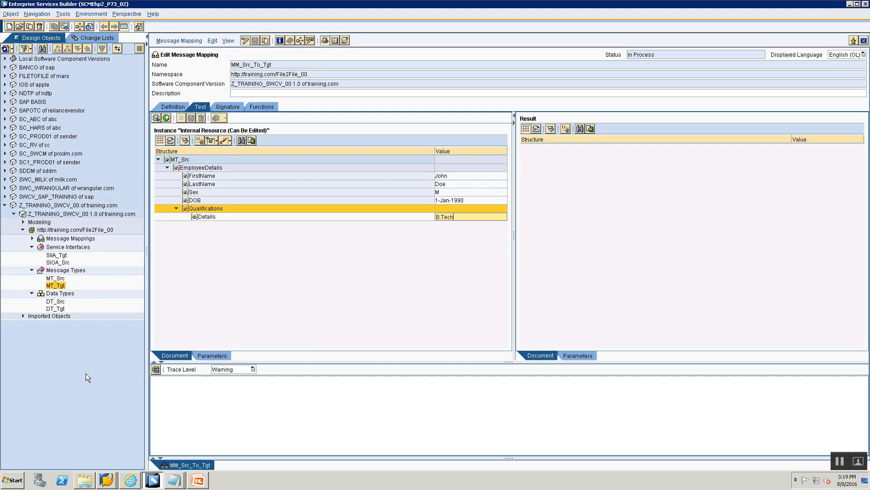
left_click(156, 368)
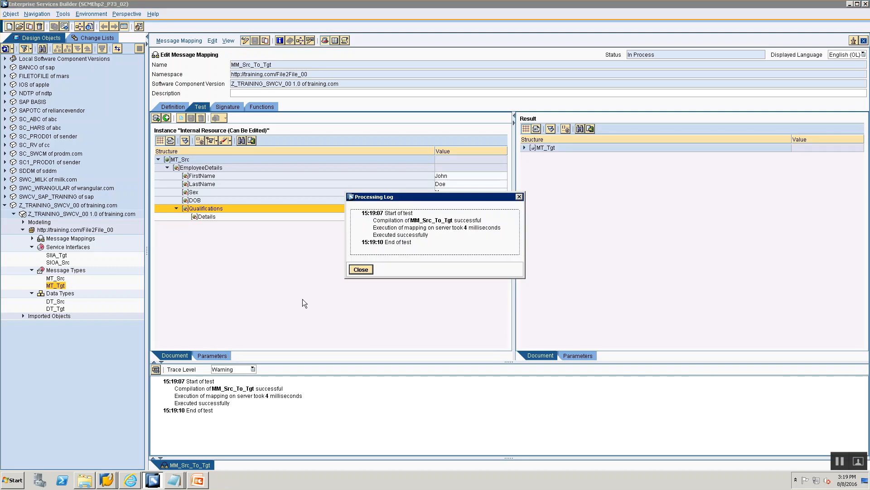
left_click(360, 270)
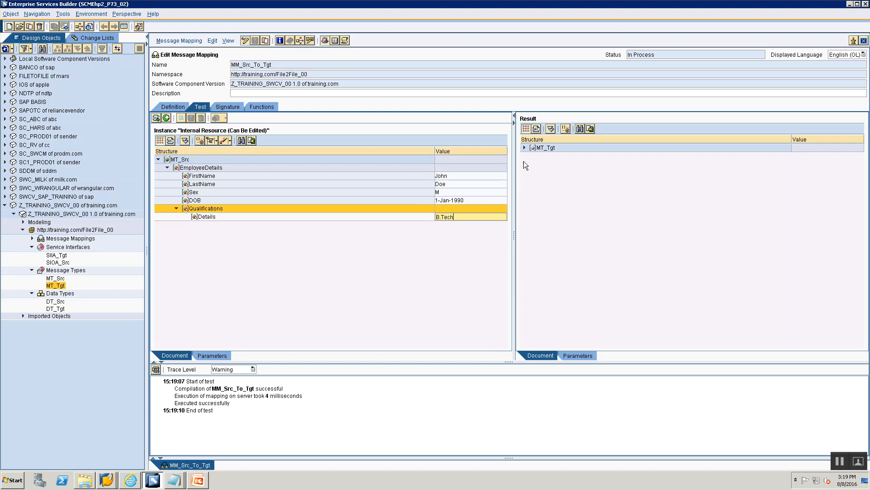
- Duplicate the Qualifications subtree in the test input and expand the new copy
left_click(525, 147)
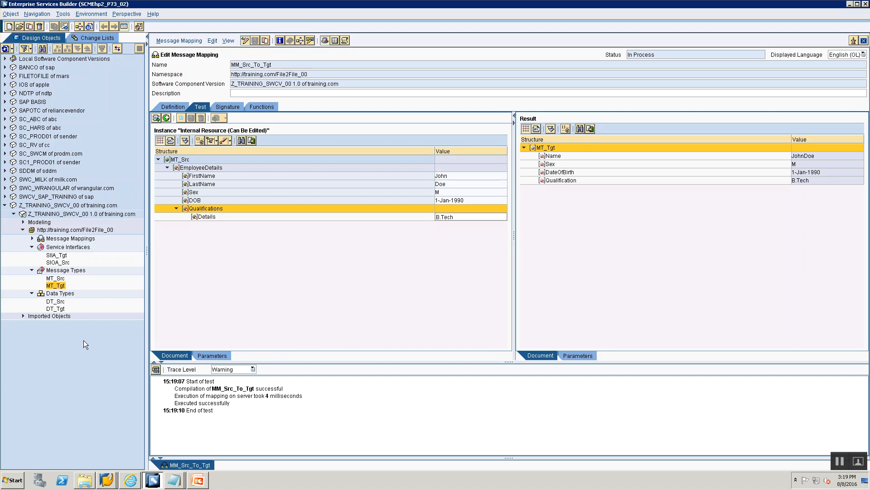
right_click(205, 211)
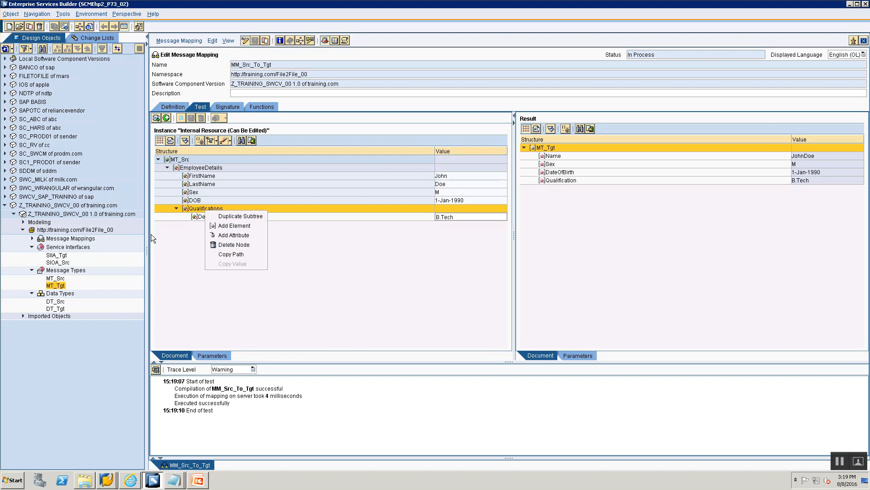
left_click(170, 232)
right_click(195, 211)
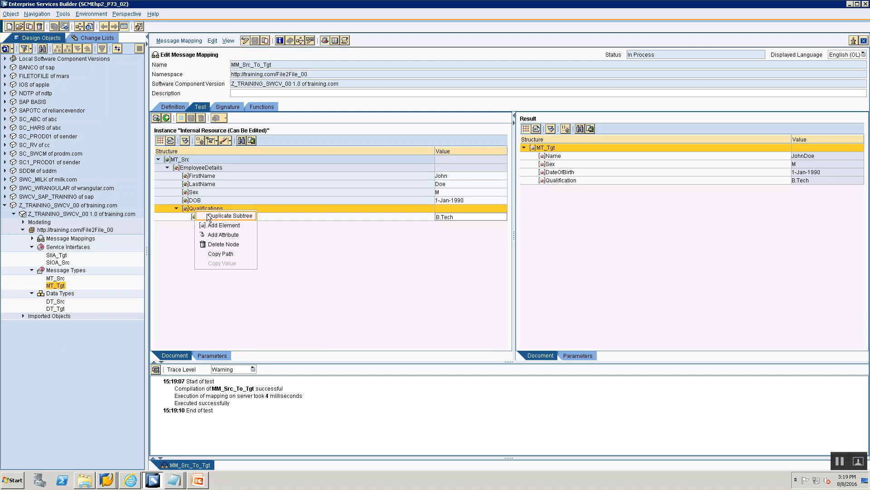
left_click(209, 216)
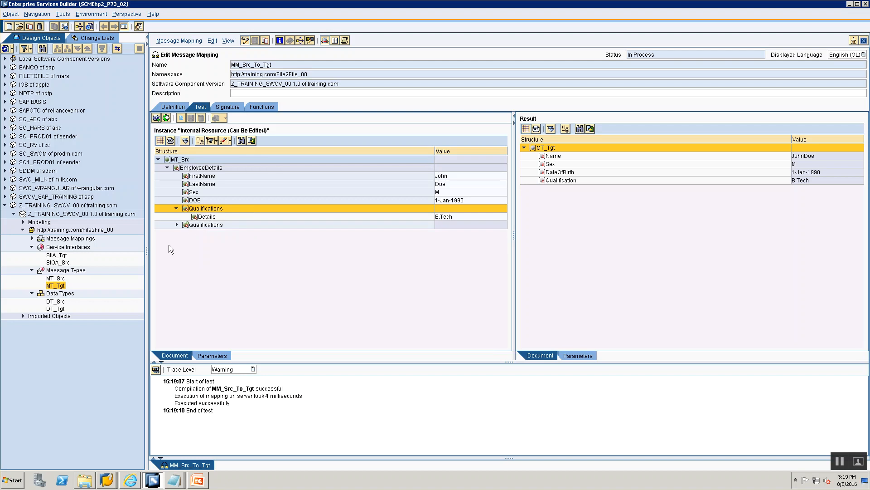
left_click(176, 225)
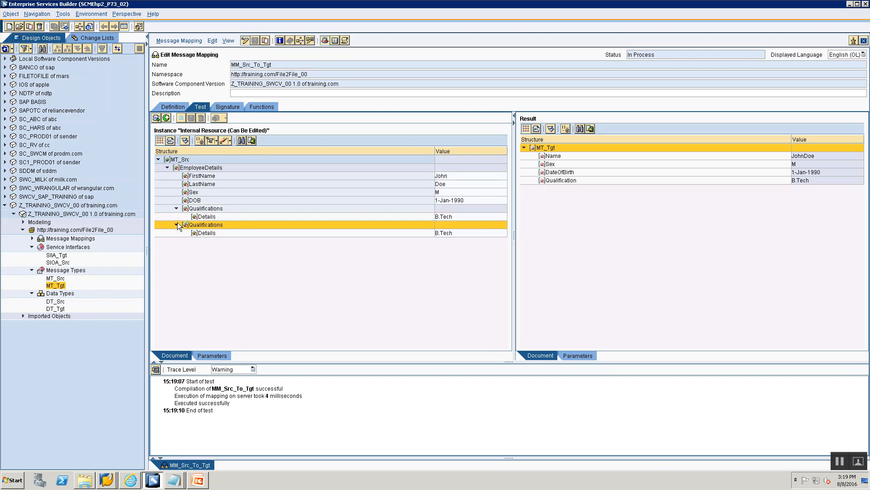
- Change the copied Details value to MS and rerun the test, closing the processing log
left_click(460, 232)
key("BackSpace")
key("BackSpace")
key("BackSpace")
key("BackSpace")
key("BackSpace")
key("BackSpace")
type("Masters")
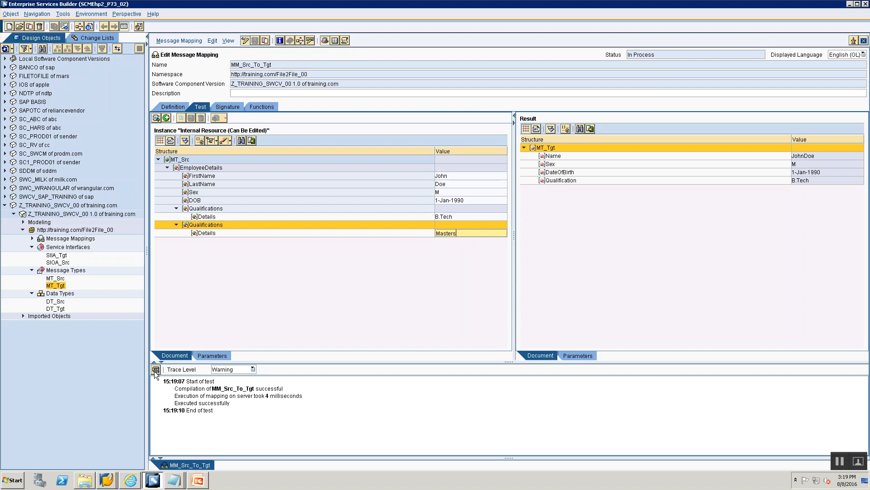
key("BackSpace")
key("BackSpace")
key("BackSpace")
key("BackSpace")
key("BackSpace")
type("S")
left_click(156, 370)
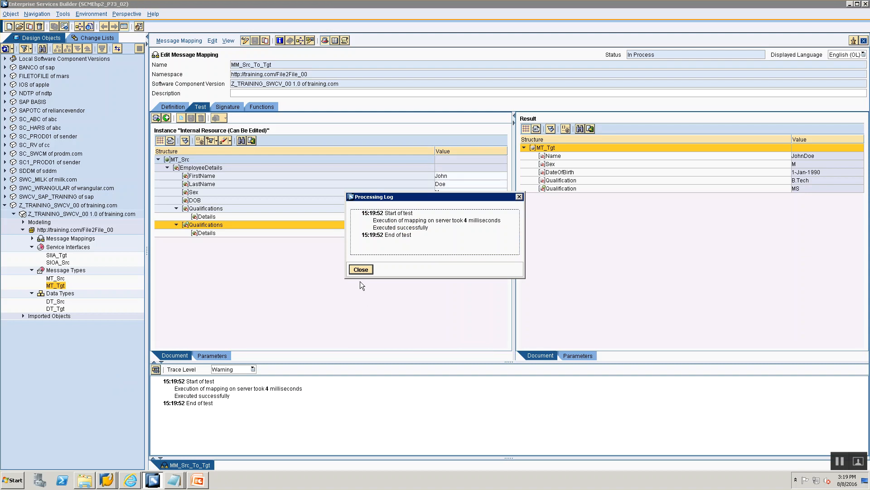
left_click(361, 270)
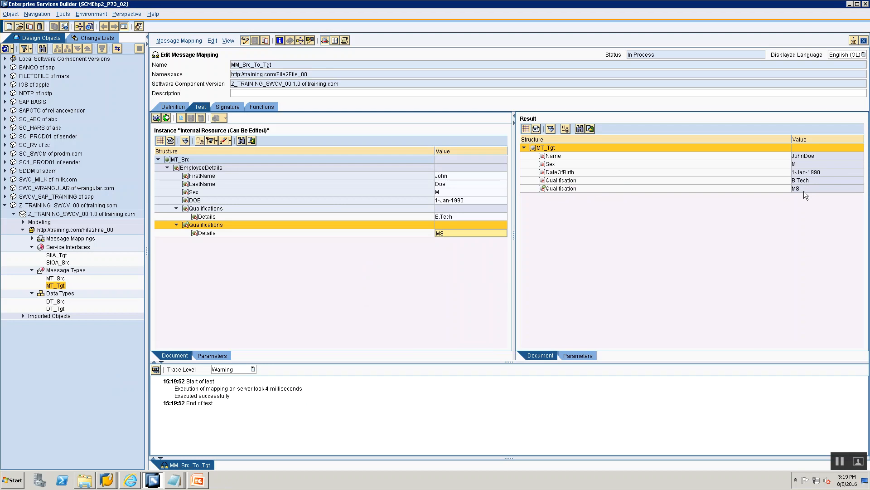
left_click(191, 167)
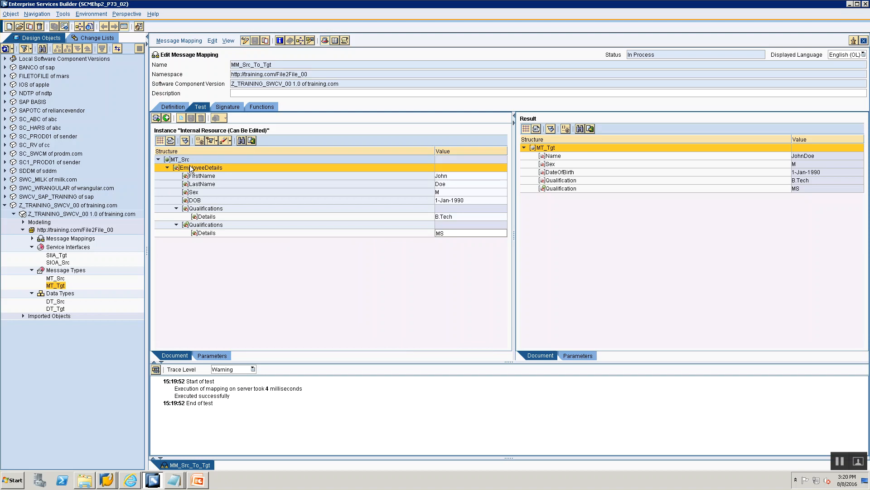
- Duplicate the EmployeeDetails subtree and give the copy a new first name
right_click(190, 169)
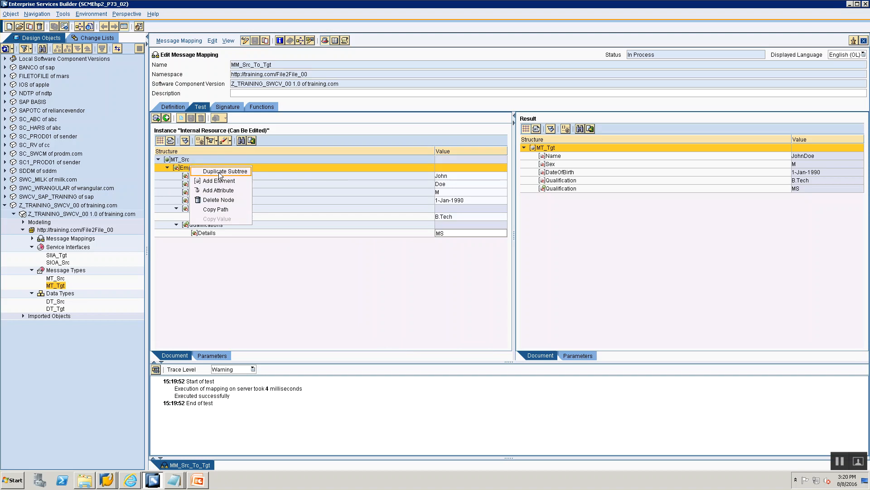
left_click(220, 172)
left_click(167, 241)
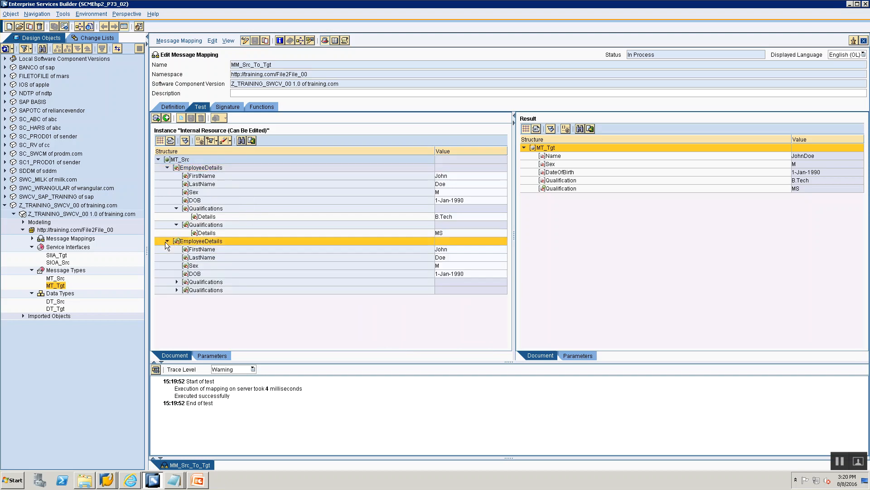
left_click(458, 257)
left_click(455, 248)
key("BackSpace")
key("BackSpace")
key("BackSpace")
key("BackSpace")
type("Jane")
- Update the second employee's last name, sex F and date of birth 1-Jan-1992
left_click(468, 257)
type("2")
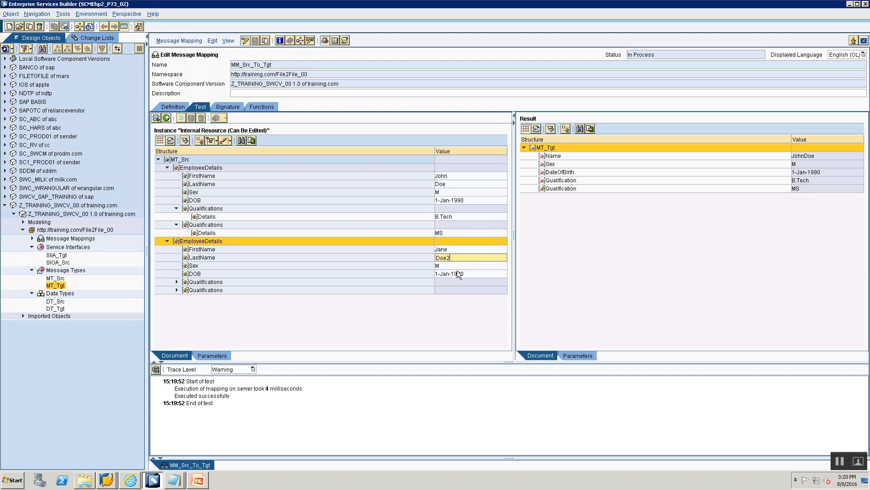
left_click(457, 266)
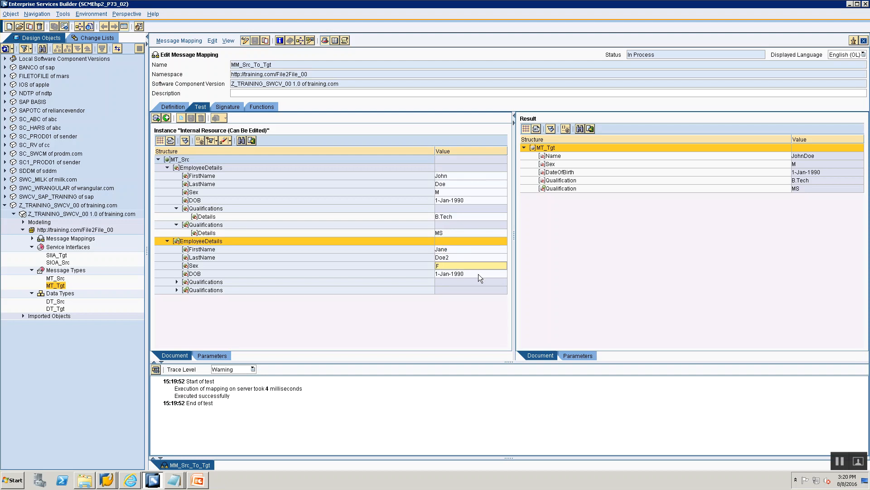
left_click(478, 274)
key("BackSpace")
type("2")
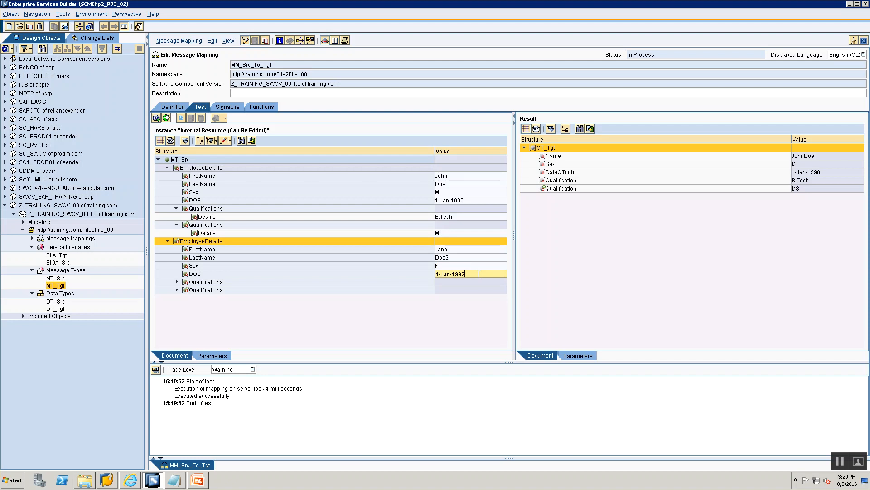
- Delete the extra Qualifications node, set Details to SportsScientist, and rerun the test
right_click(189, 289)
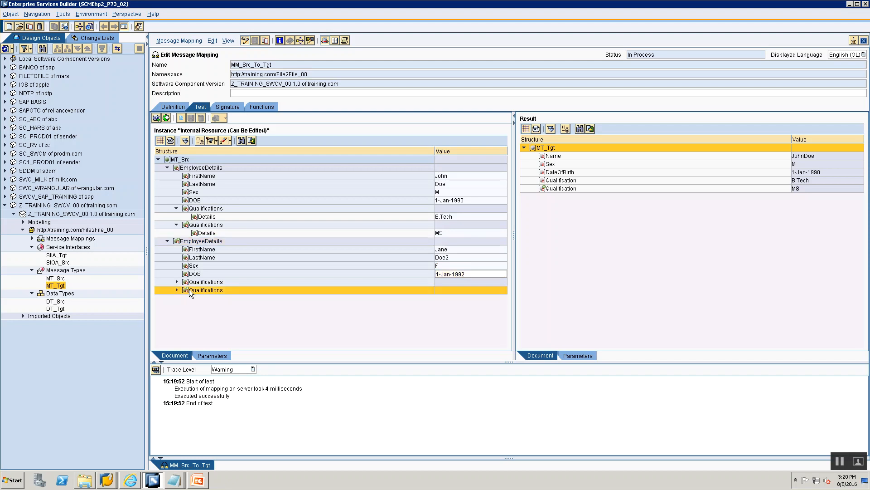
left_click(213, 323)
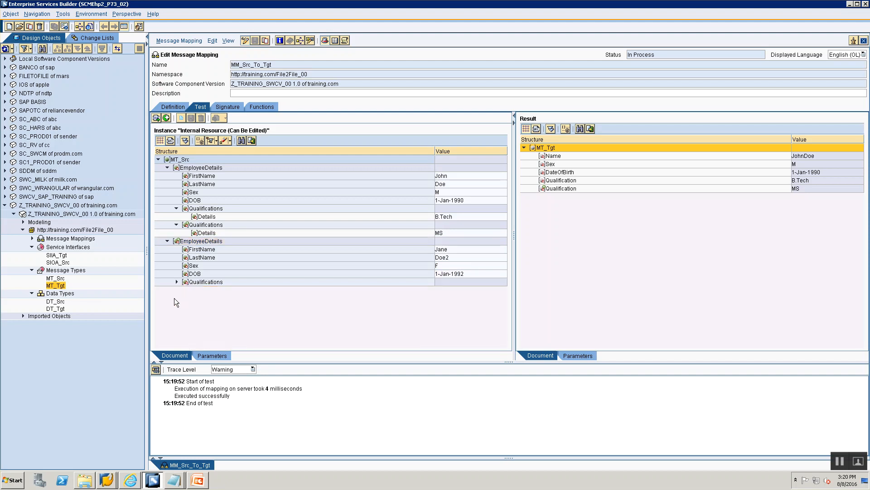
left_click(175, 282)
left_click(456, 290)
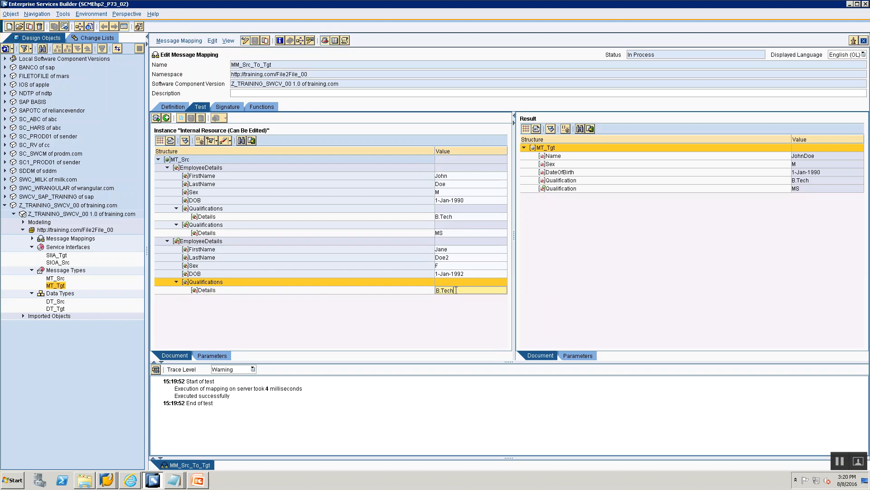
key("BackSpace")
key("BackSpace")
key("BackSpace")
key("BackSpace")
key("BackSpace")
key("BackSpace")
type("SportsSecientist")
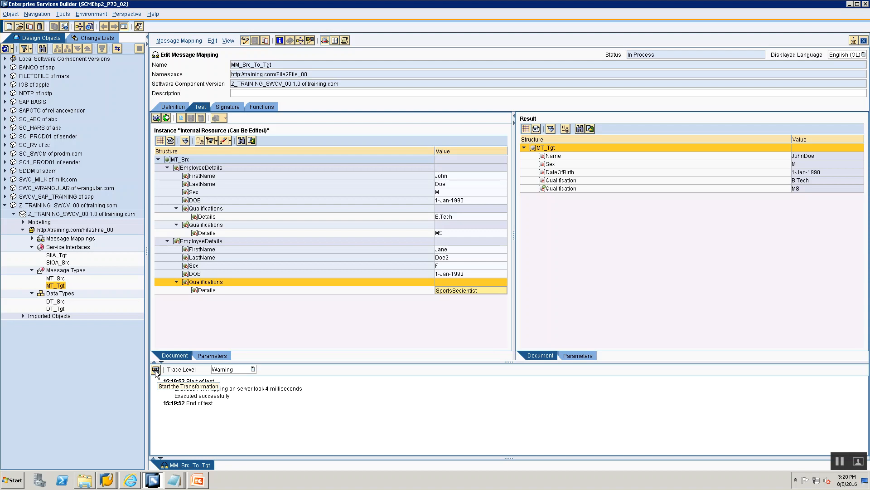
left_click(156, 369)
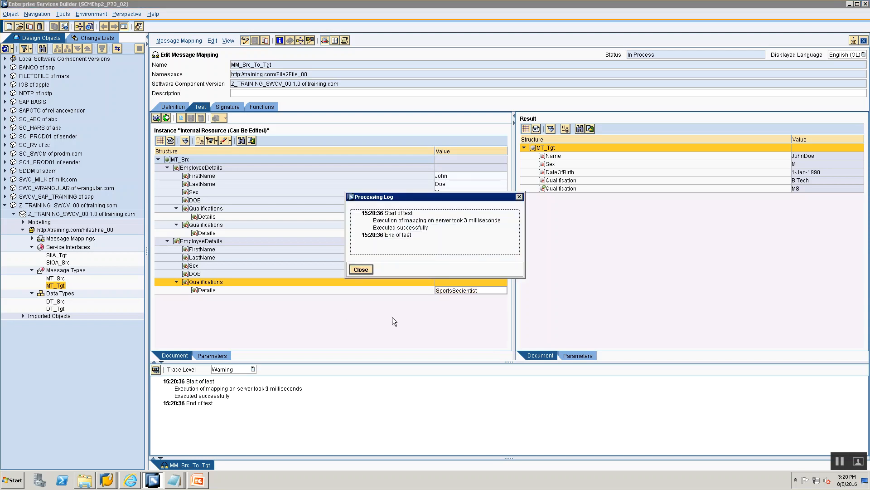
- Close the Processing Log to reveal the MT_Tgt result with B.Tech and MS
left_click(361, 269)
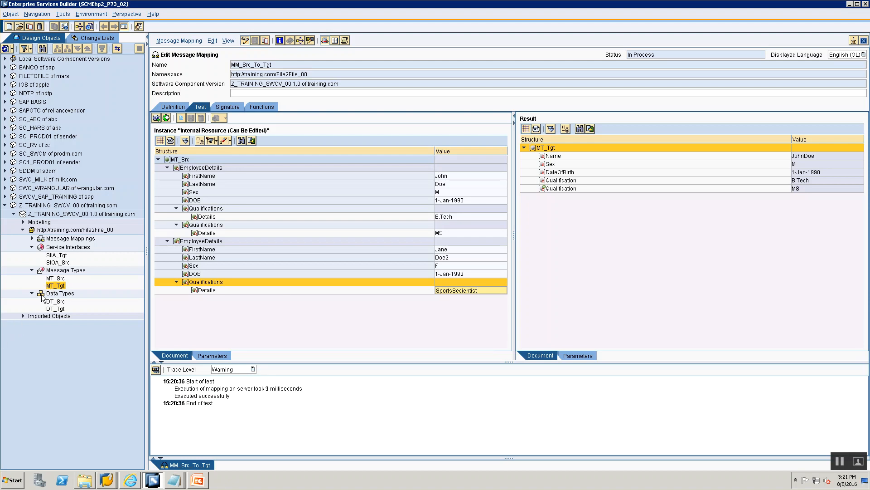
- Compare the DT_Tgt and DT_Src data types, then switch DT_Tgt into edit mode
double_click(55, 310)
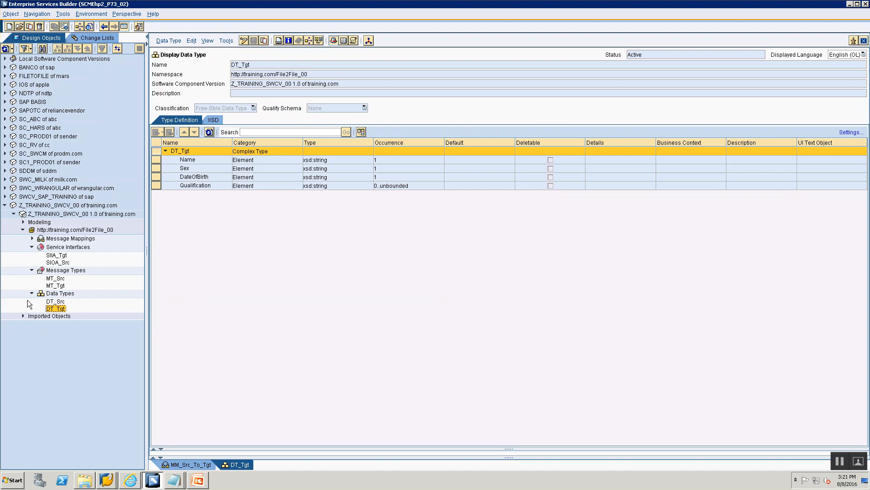
double_click(55, 301)
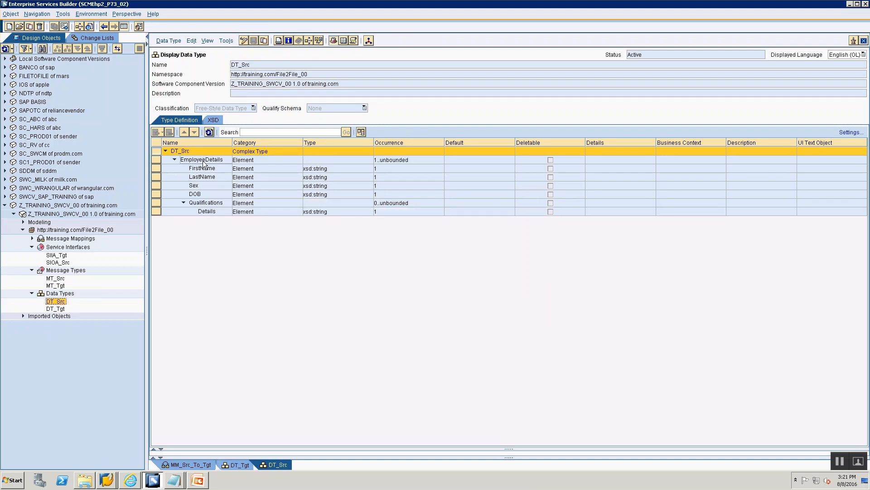
double_click(55, 308)
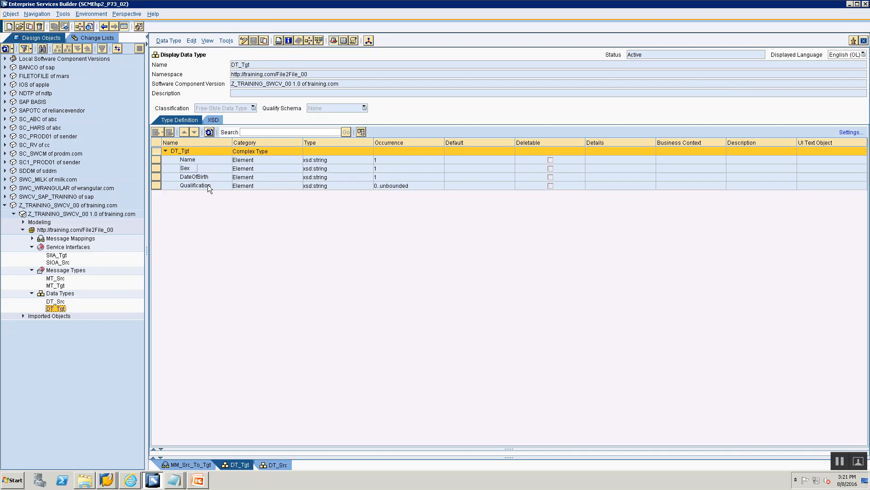
left_click(244, 43)
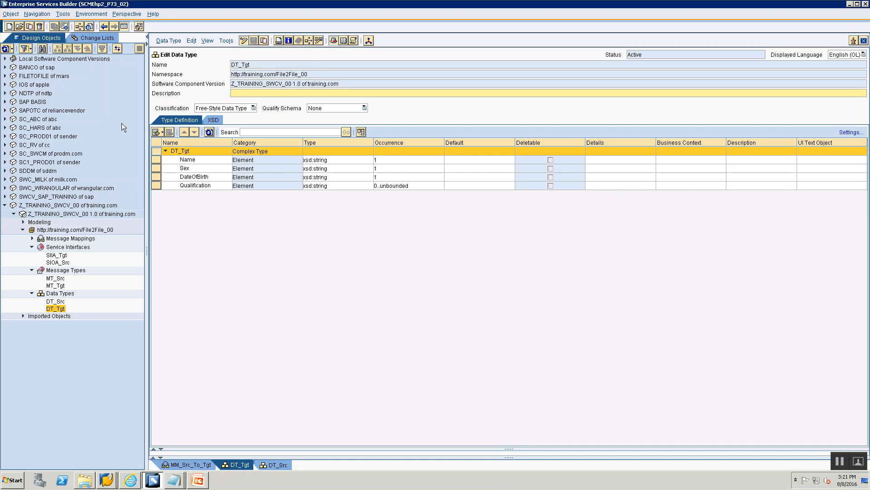
- Insert an EmployeeInfo subelement under DT_Tgt with occurrence 1..unbounded
left_click(161, 133)
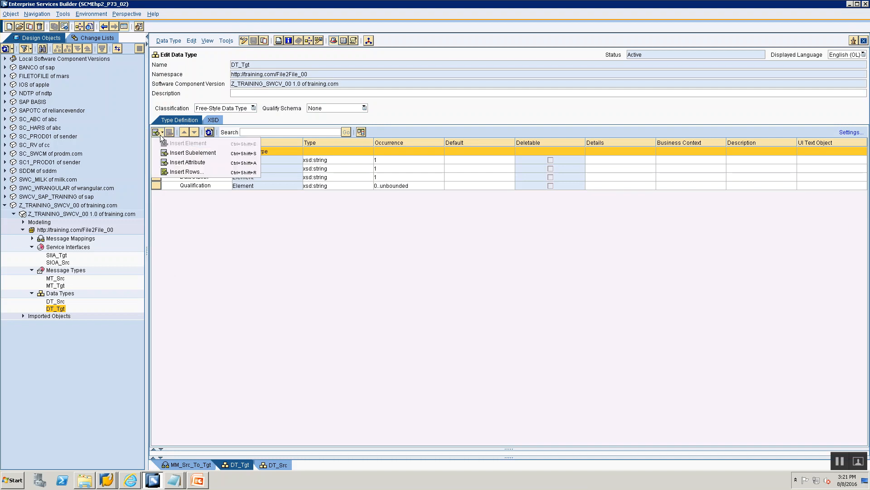
left_click(175, 153)
type("E")
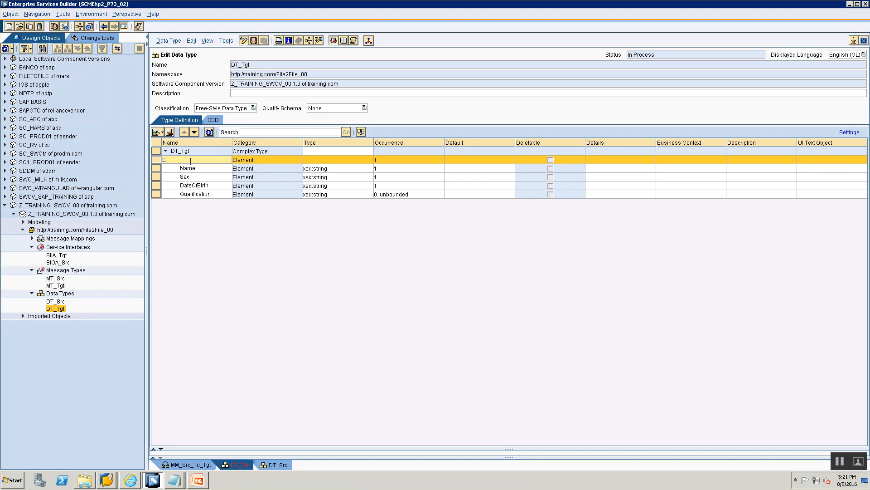
type("mployeeInfo")
left_click(360, 154)
left_click(369, 160)
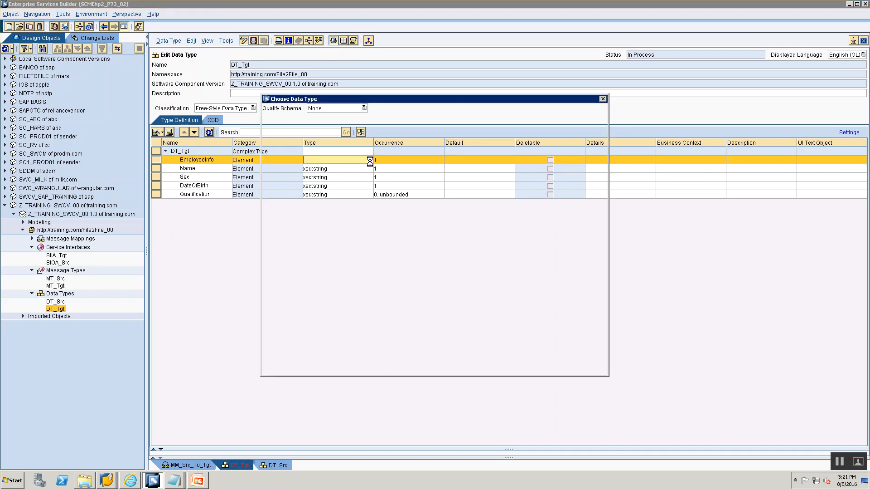
key("Escape")
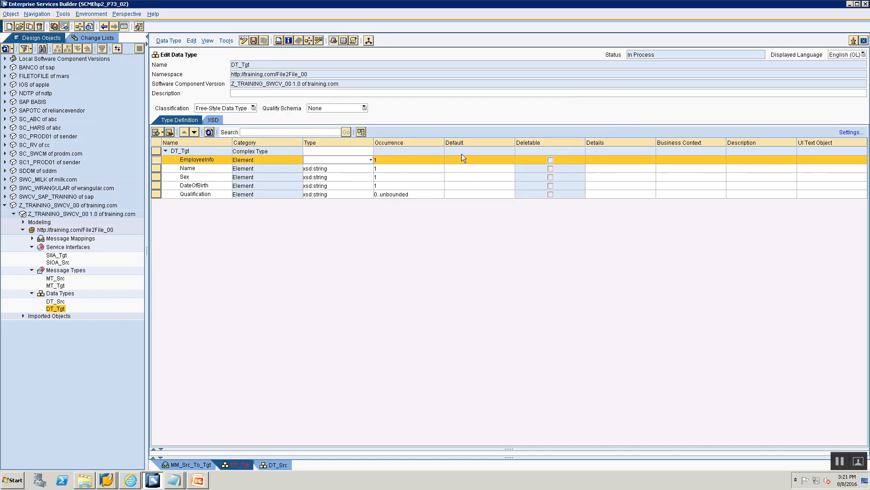
left_click(441, 159)
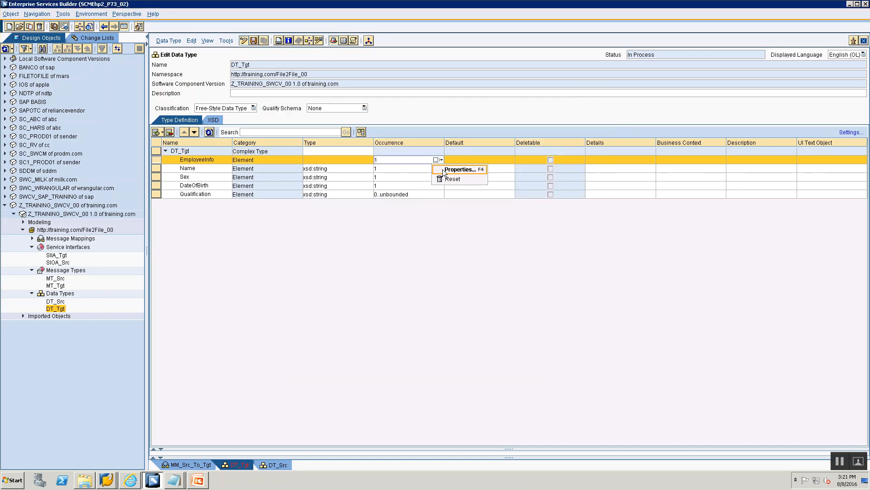
left_click(453, 167)
left_click(471, 240)
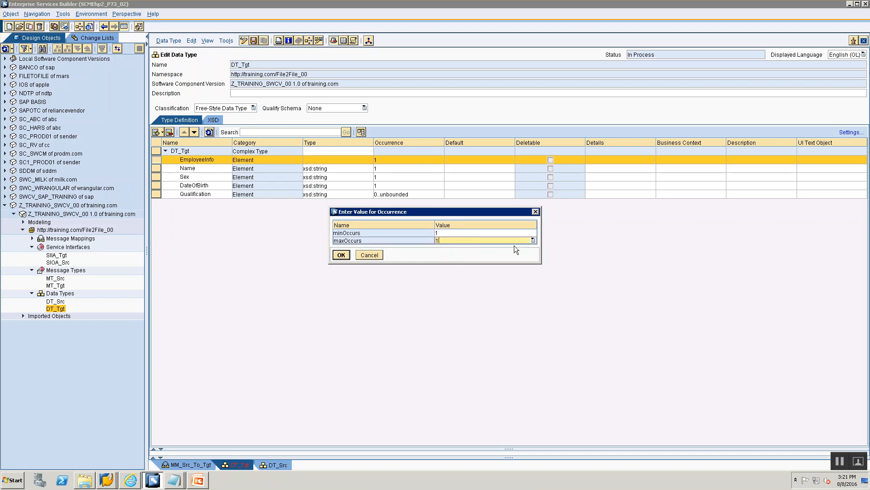
left_click(533, 241)
left_click(467, 255)
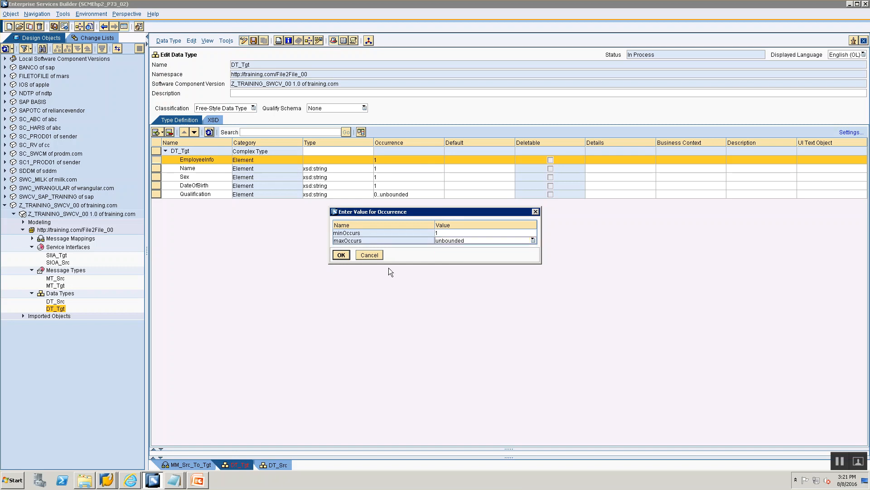
left_click(341, 254)
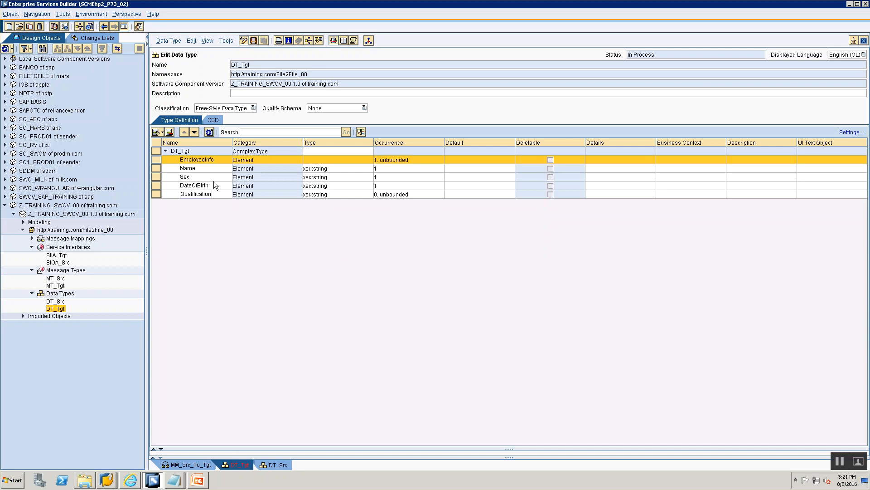
- Cut the Name through Qualification rows, then discard all unsaved DT_Tgt changes
left_click(154, 167)
left_click(155, 194, "shift")
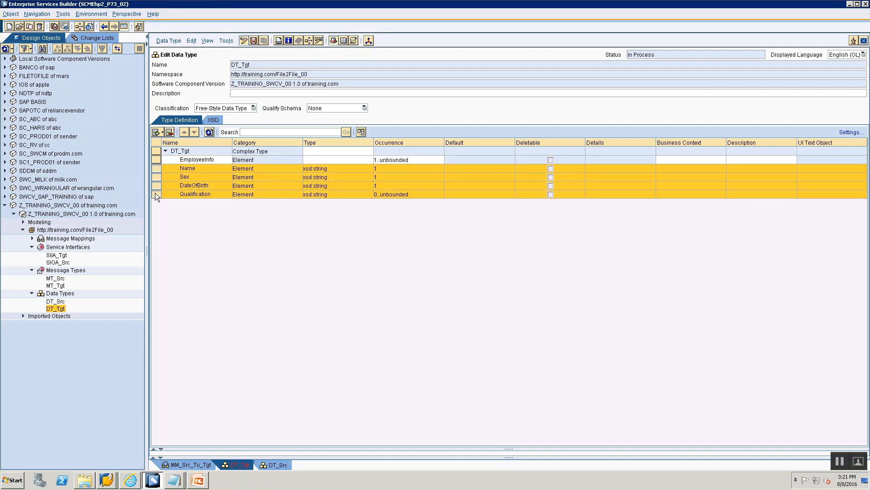
right_click(155, 192)
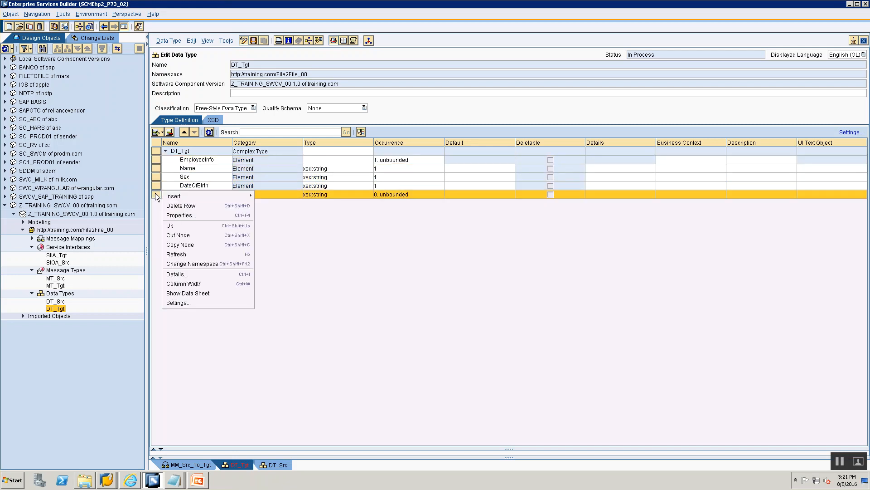
left_click(237, 236)
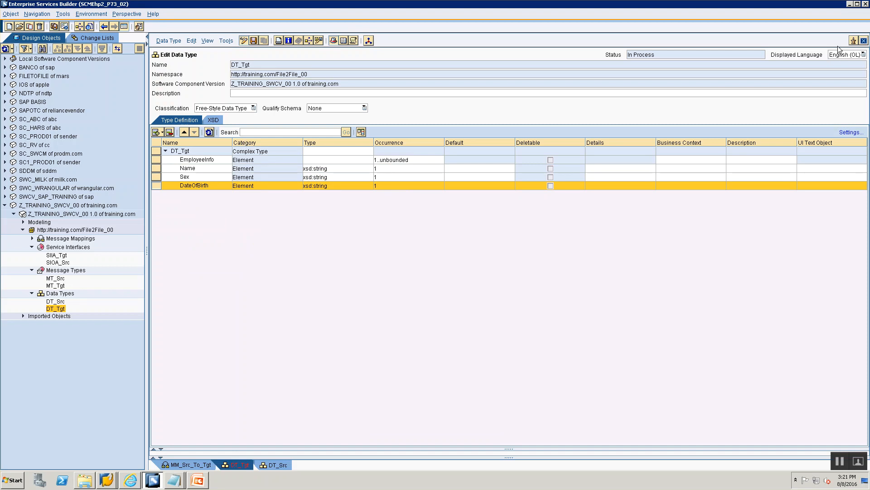
left_click(244, 41)
left_click(397, 271)
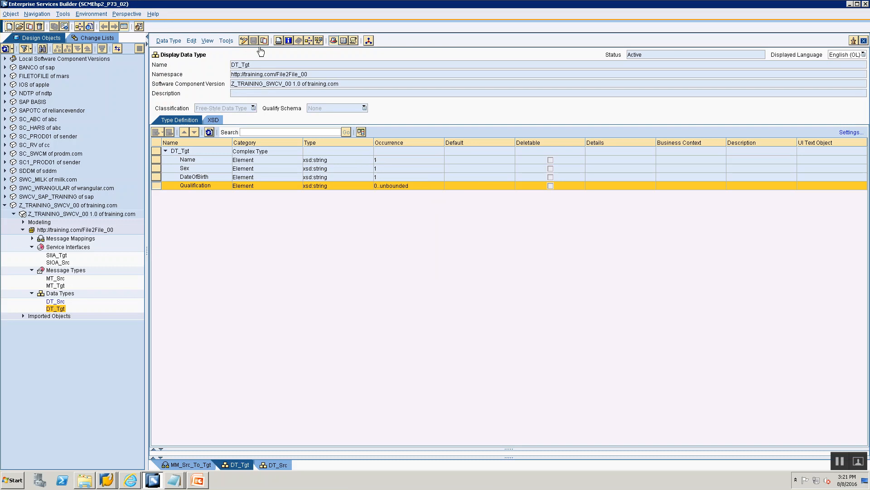
- Put DT_Tgt back in edit mode and insert an EmployeeInfo subelement under the root
left_click(243, 41)
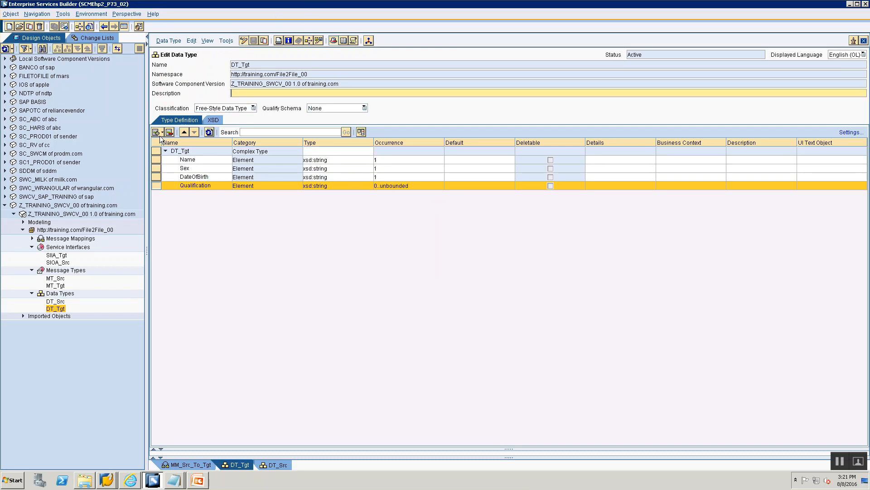
left_click(157, 160)
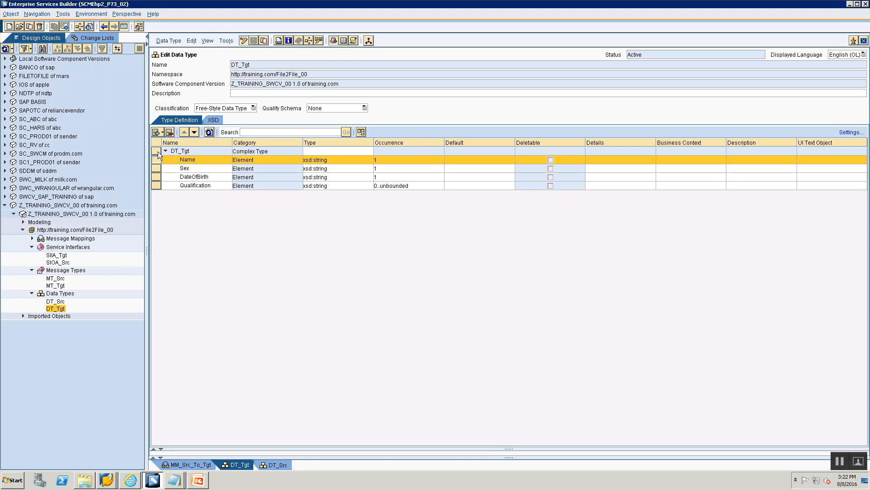
left_click(157, 151)
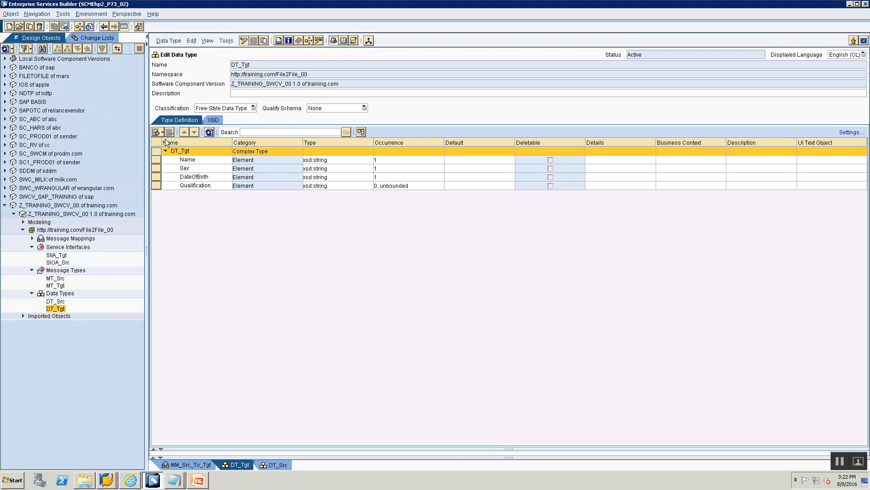
left_click(161, 132)
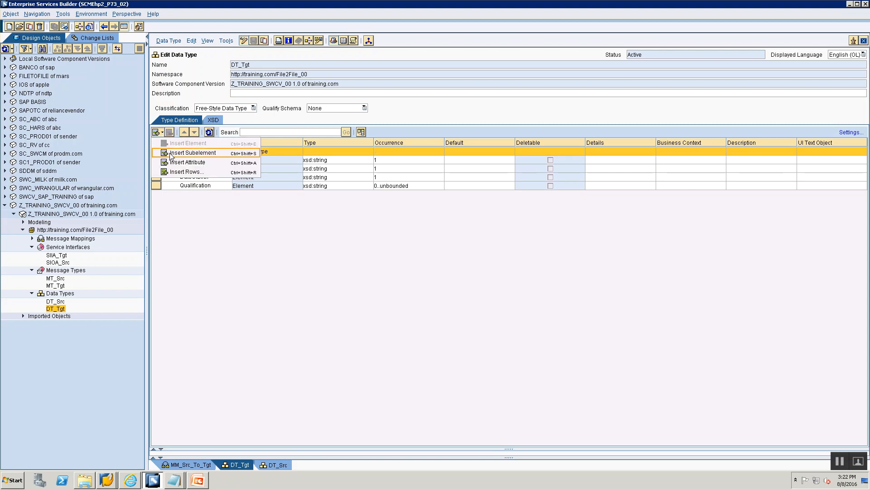
left_click(186, 154)
type("Employ")
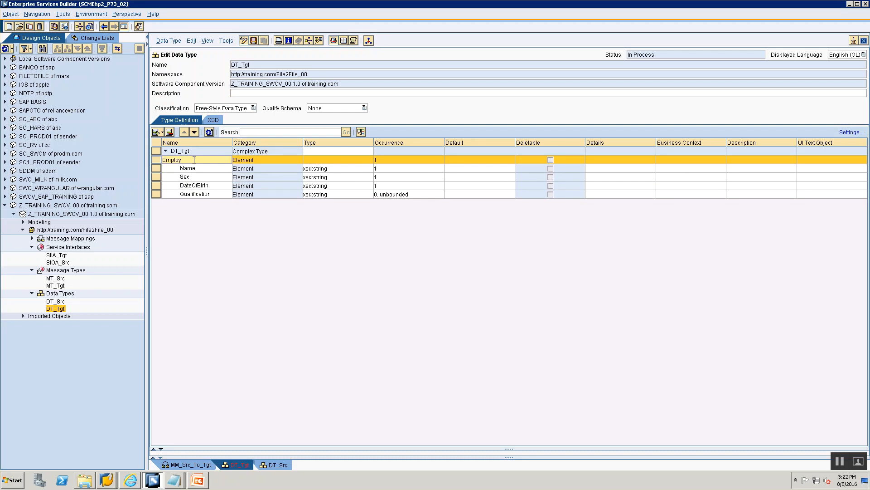
type("eeInfo")
left_click(316, 161)
- Set EmployeeInfo's occurrence to 1..unbounded (maxOccurs unbounded)
left_click(423, 157)
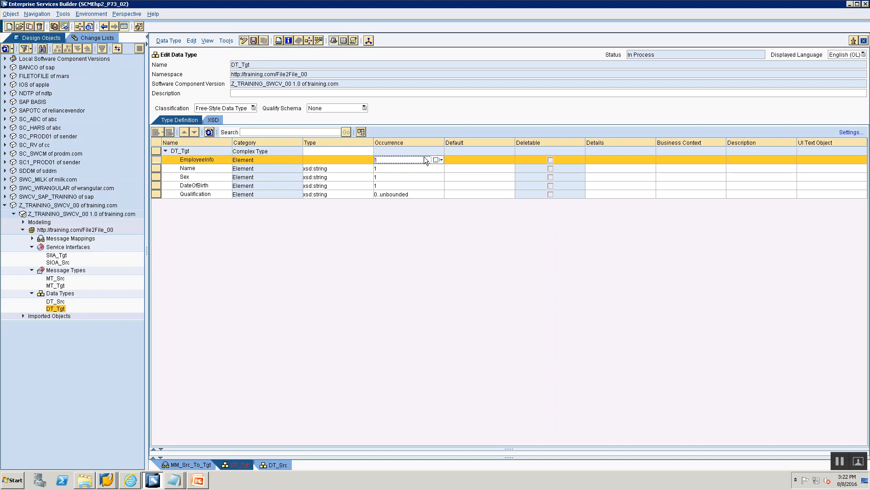
left_click(442, 160)
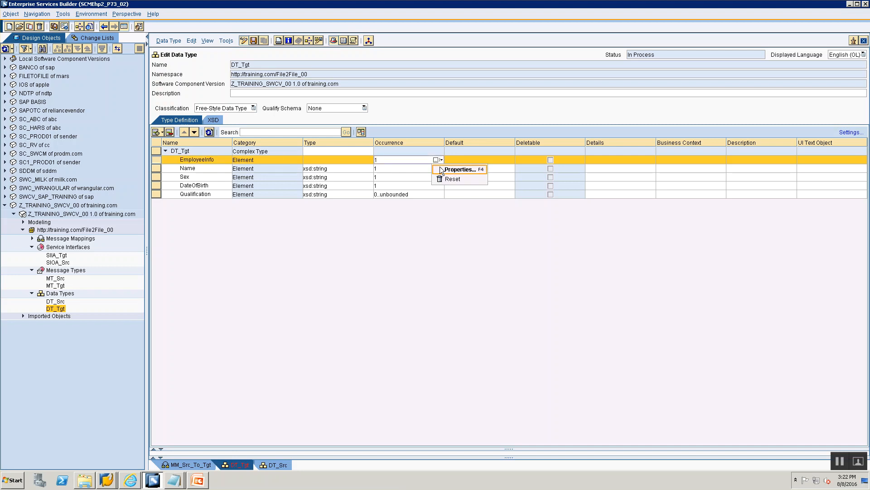
left_click(449, 169)
left_click(441, 232)
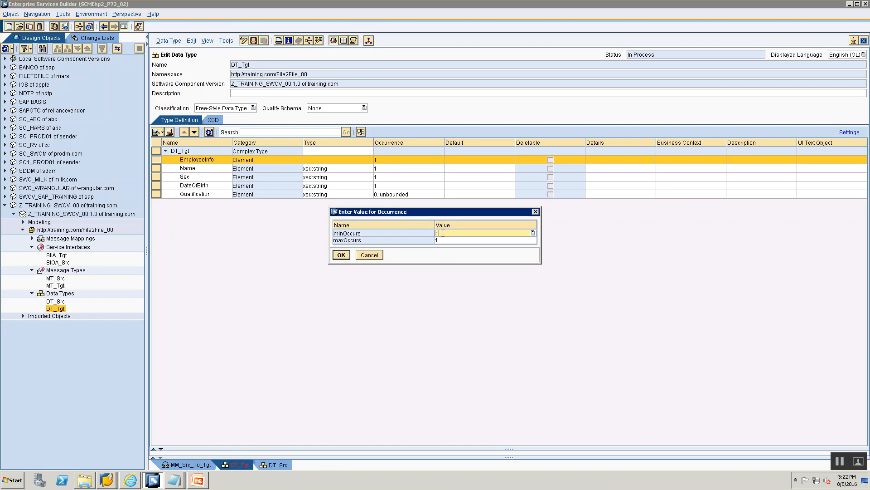
left_click(444, 240)
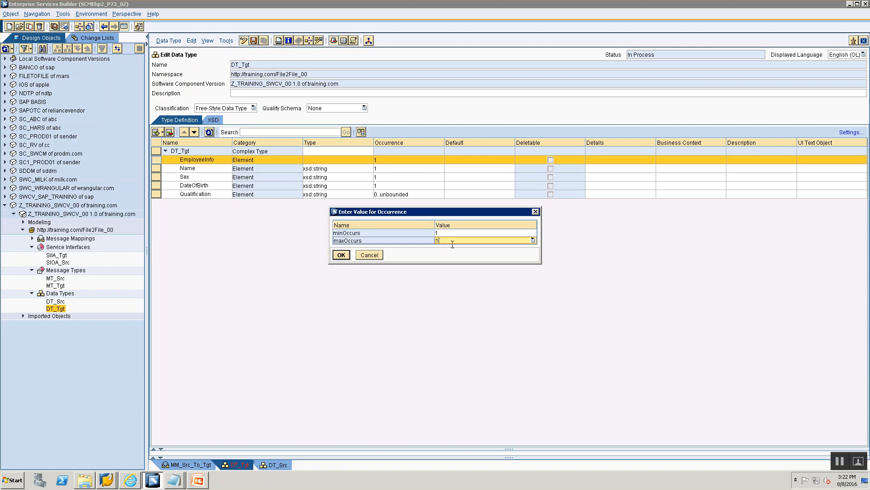
left_click(532, 240)
left_click(483, 257)
left_click(342, 256)
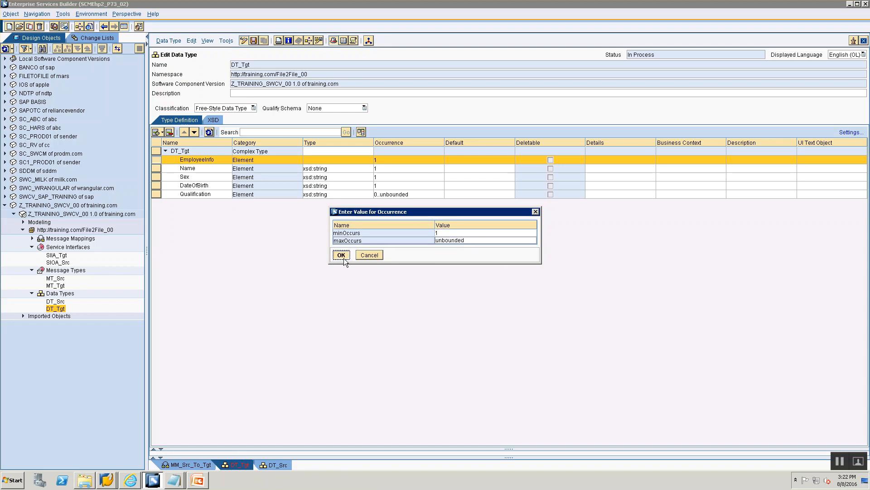
left_click(156, 168)
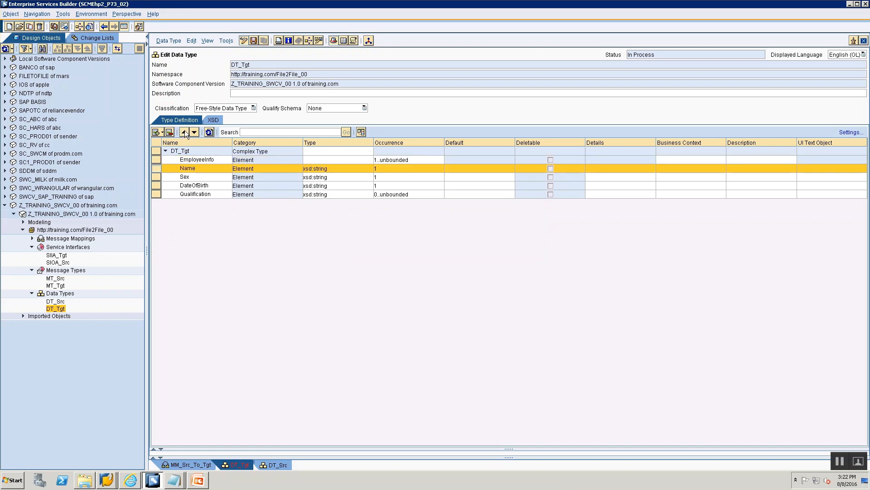
- Delete the four old child elements and add a Name subelement of type xsd:string under EmployeeInfo
left_click(154, 194, "shift")
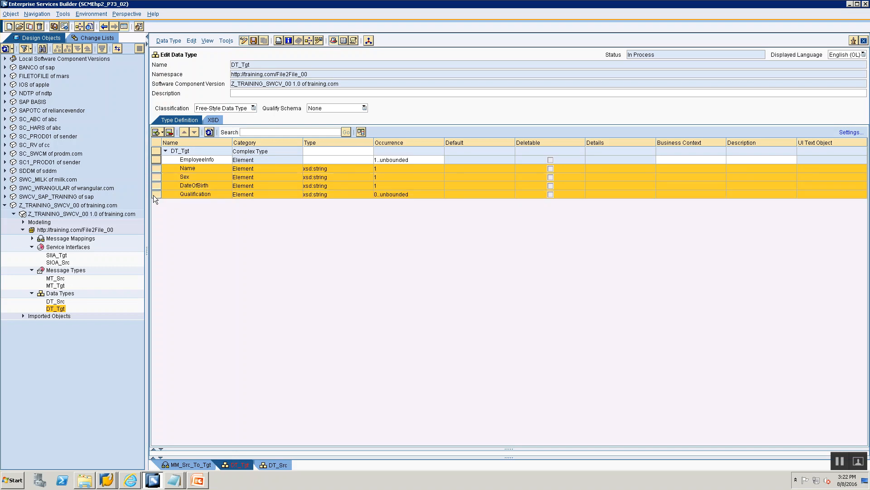
left_click(169, 133)
left_click(163, 131)
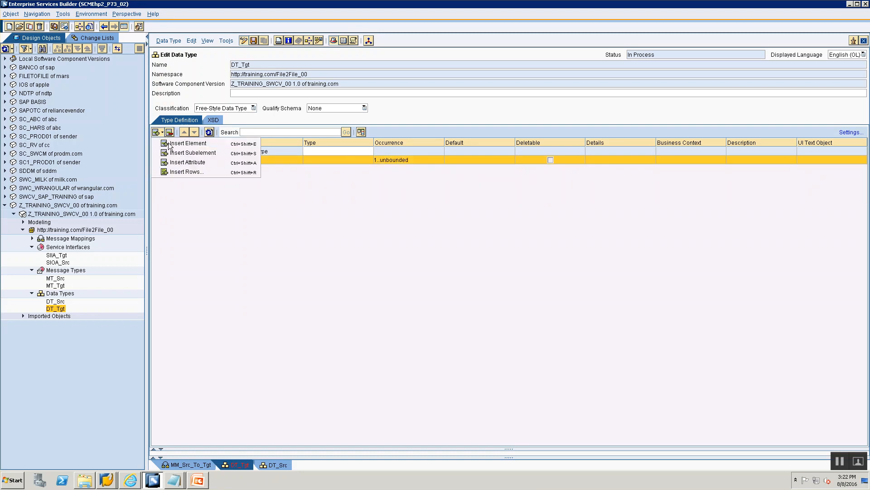
left_click(177, 153)
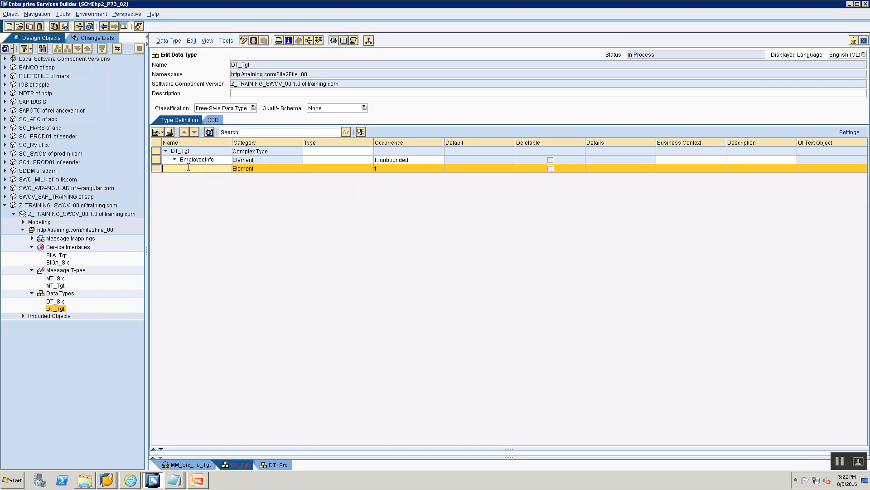
type("Name")
left_click(370, 171)
left_click(369, 172)
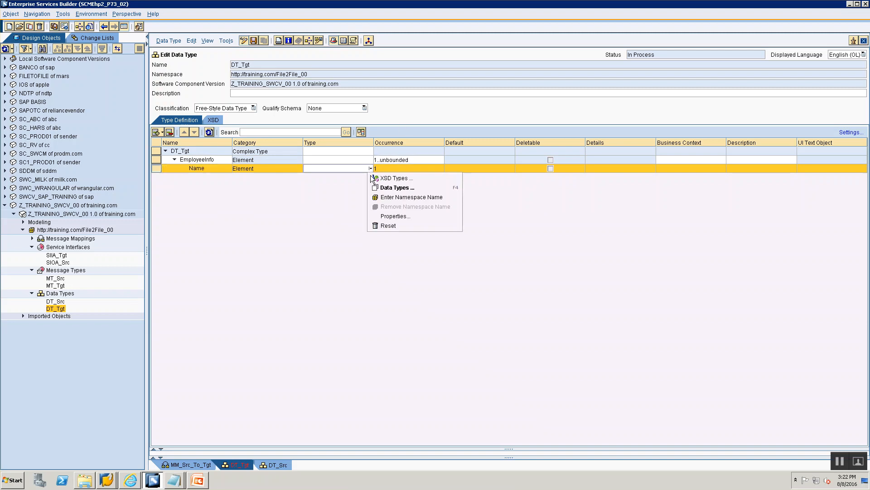
left_click(372, 177)
left_click(318, 178)
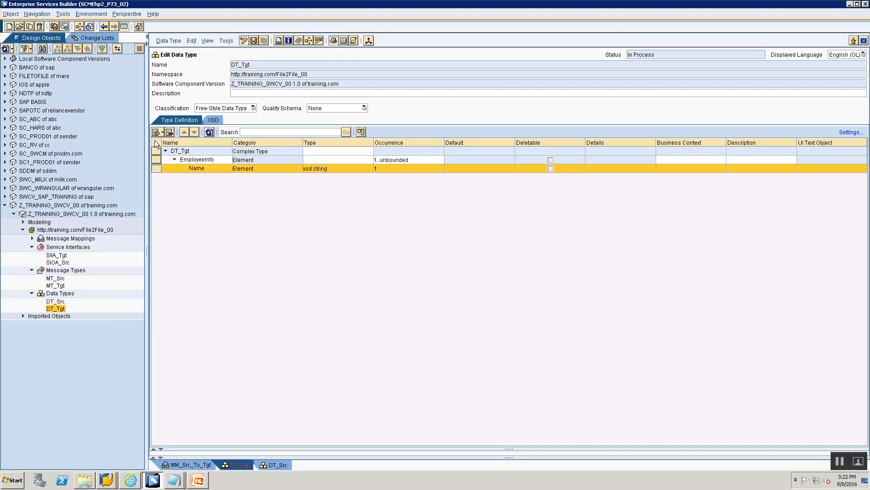
- Add DOB and Sex elements, both typed xsd:string
left_click(162, 131)
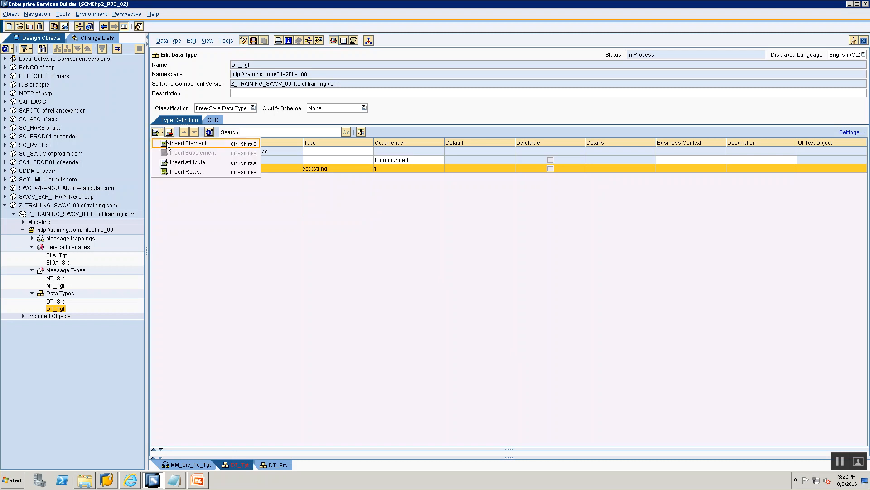
left_click(203, 170)
type("DOB")
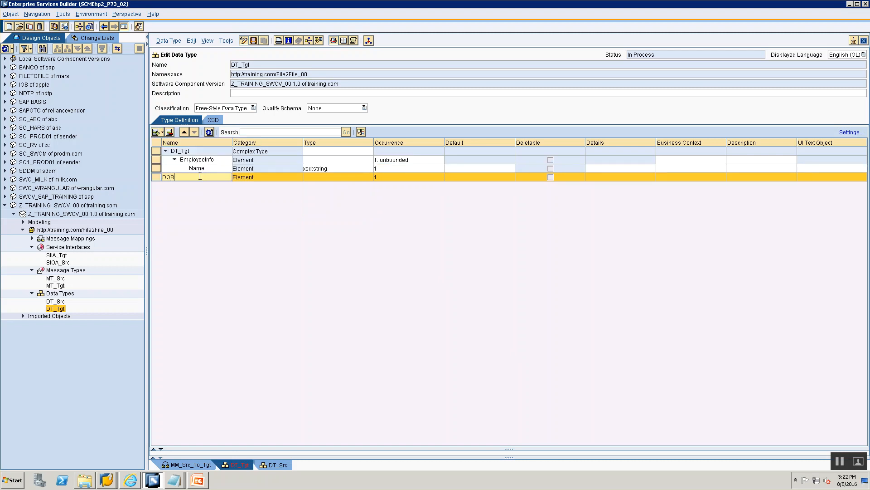
left_click(335, 176)
left_click(371, 177)
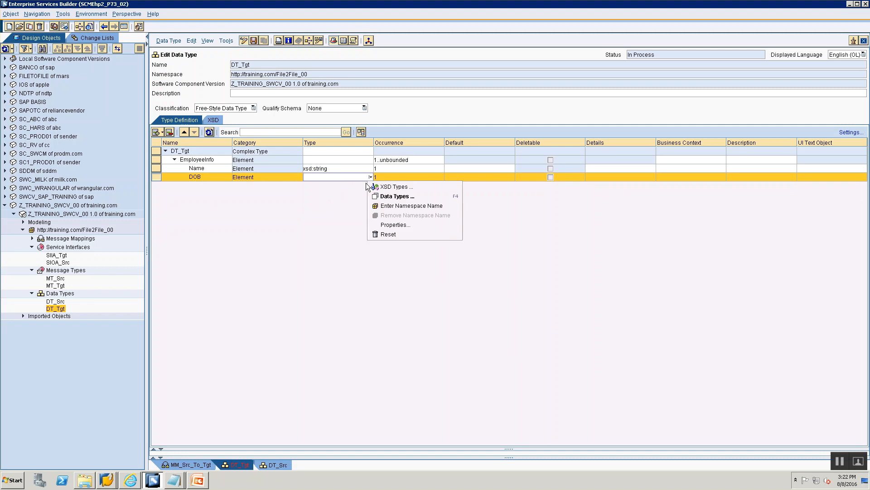
left_click(377, 186)
left_click(360, 187)
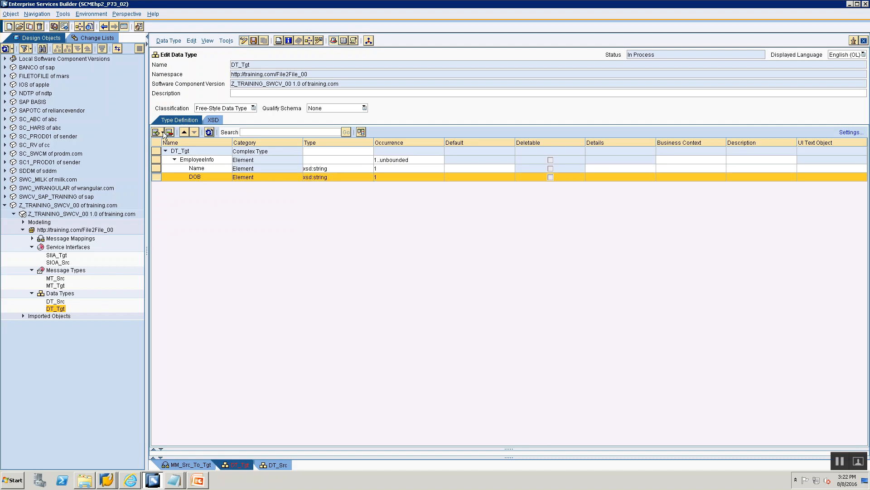
left_click(163, 131)
left_click(187, 143)
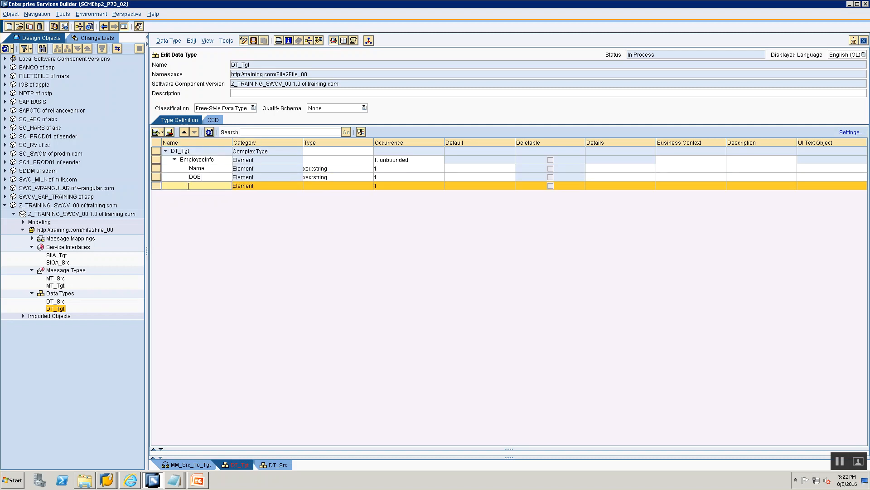
type("Sex")
left_click(355, 187)
left_click(369, 186)
left_click(376, 195)
left_click(329, 194)
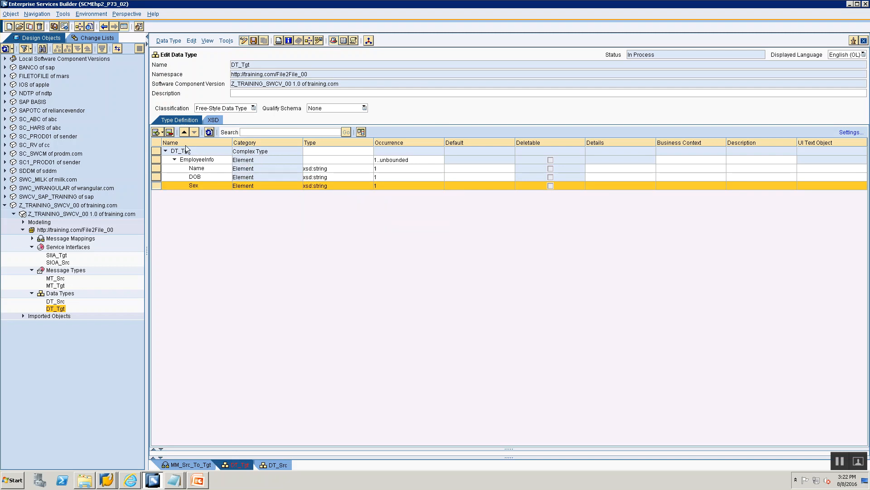
- Add a Qualifications element and rename DOB to DateOfBirth
left_click(160, 133)
left_click(164, 144)
type("Qualifications")
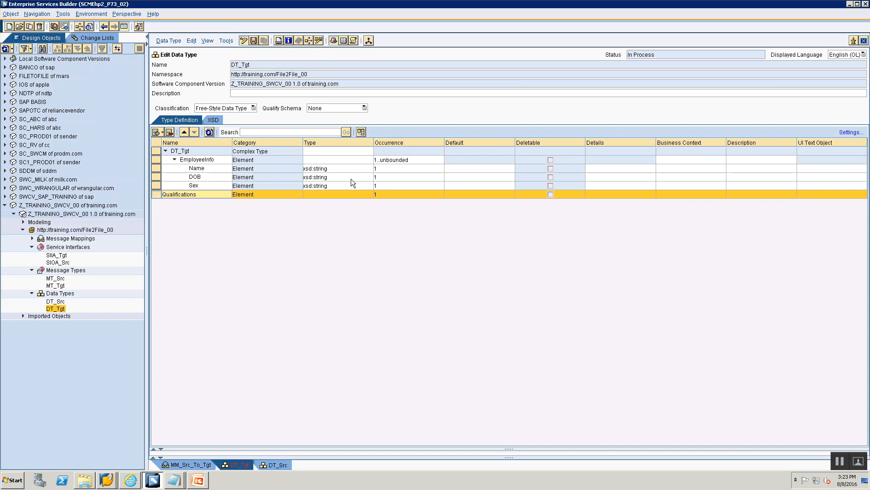
left_click(199, 176)
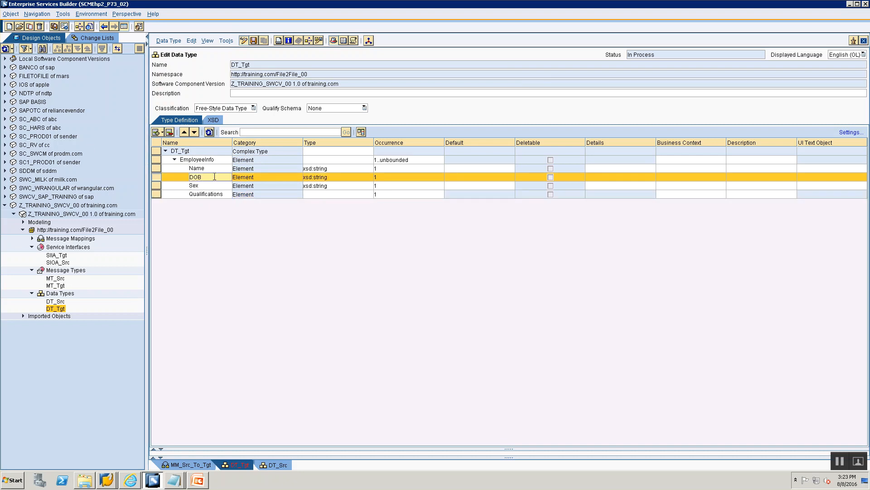
key("BackSpace")
key("BackSpace")
type("ay")
type("t")
key("BackSpace")
key("BackSpace")
type("teOfBirth")
- Set the Qualifications occurrence to minOccurs 0 and maxOccurs unbounded
left_click(369, 194)
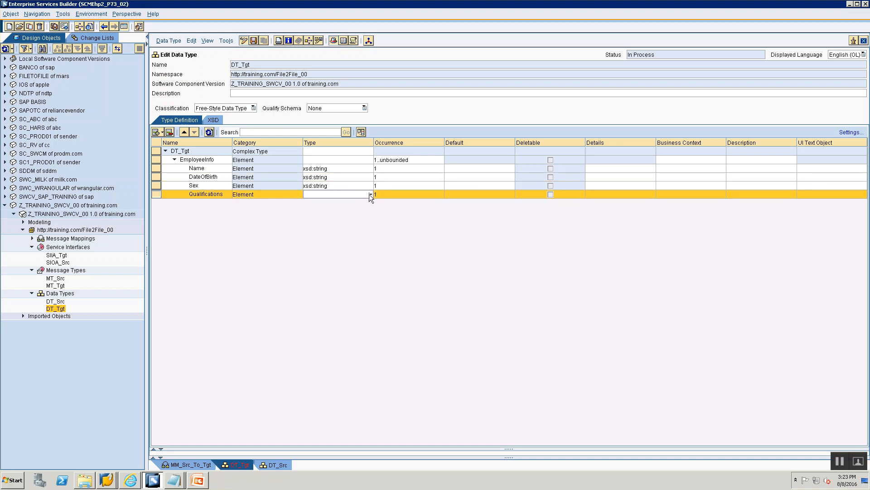
left_click(370, 194)
left_click(308, 367)
left_click(371, 194)
left_click(372, 194)
left_click(370, 193)
left_click(375, 203)
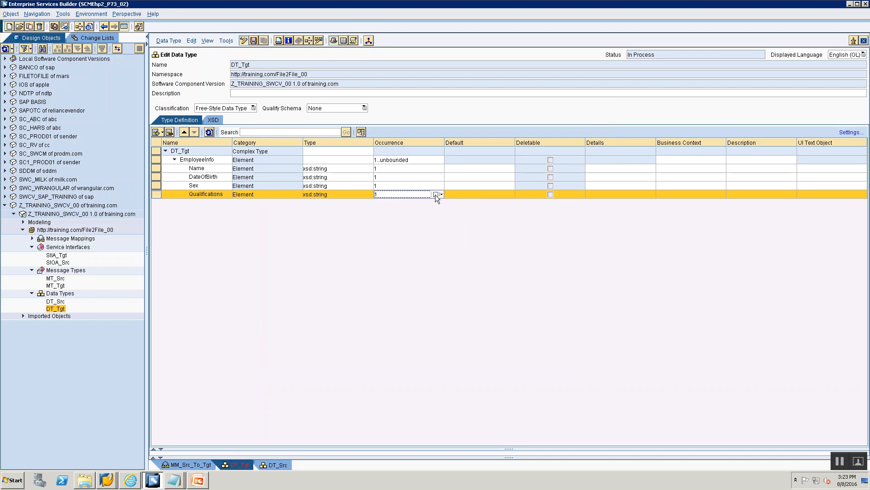
left_click(441, 195)
left_click(458, 200)
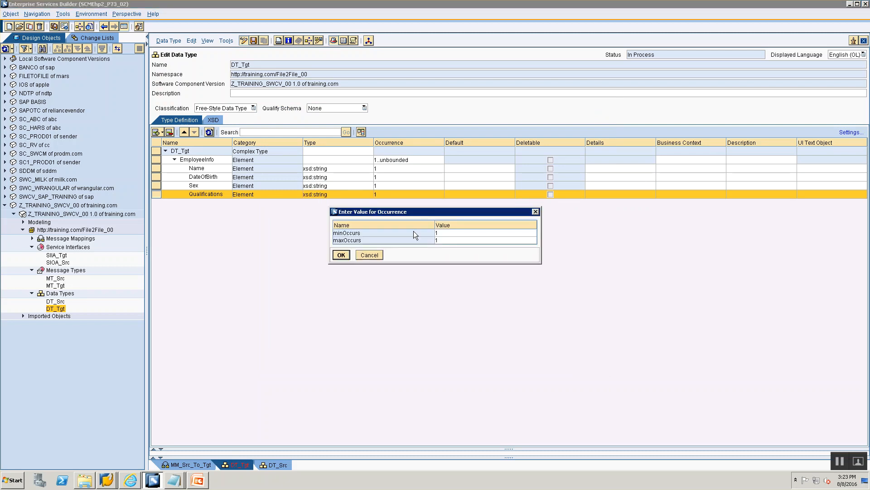
left_click(490, 234)
key("BackSpace")
type("0")
left_click(530, 241)
left_click(532, 239)
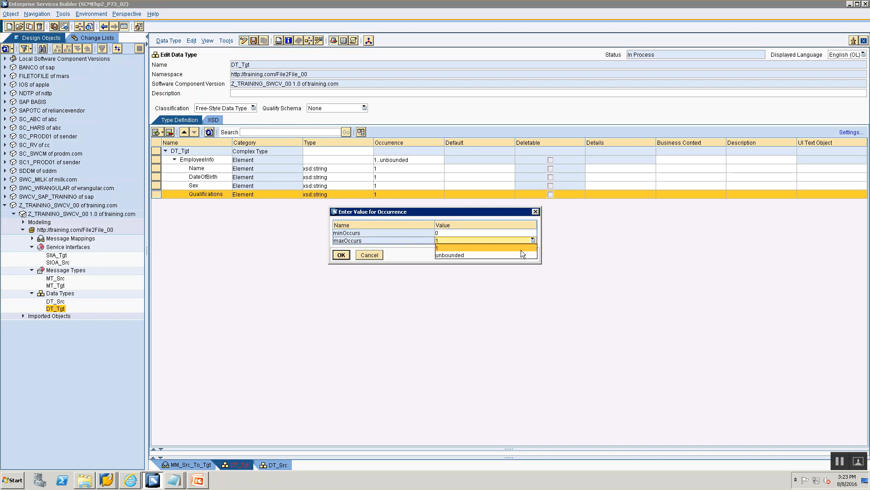
left_click(518, 256)
left_click(343, 255)
- Check the Data Type slide in the presentation, then save DT_Tgt
key("alt+Tab")
scroll(64, 181, "up", 5)
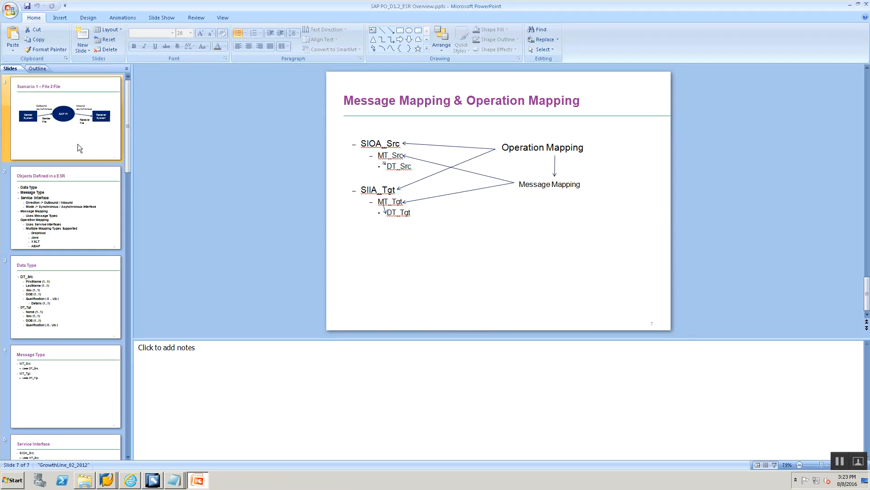
left_click(66, 295)
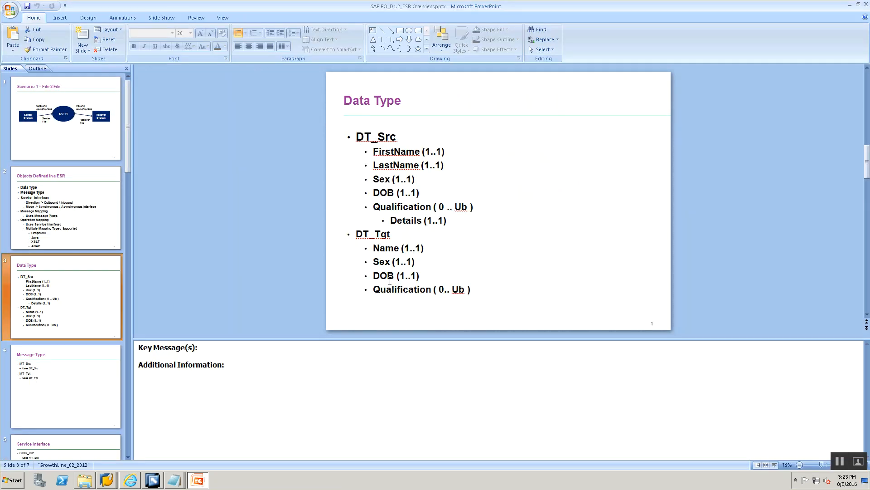
key("alt+Tab")
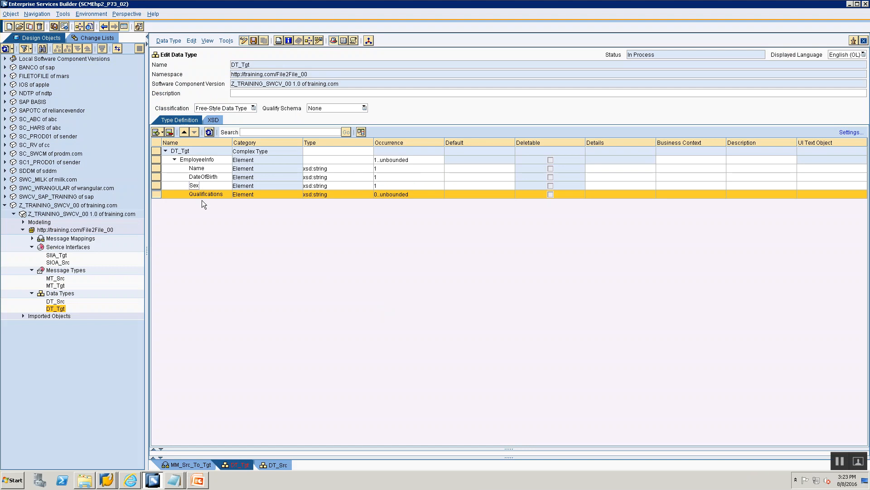
left_click(253, 40)
- Close the DT_Tgt and DT_Src editors and all other open editors
left_click(864, 40)
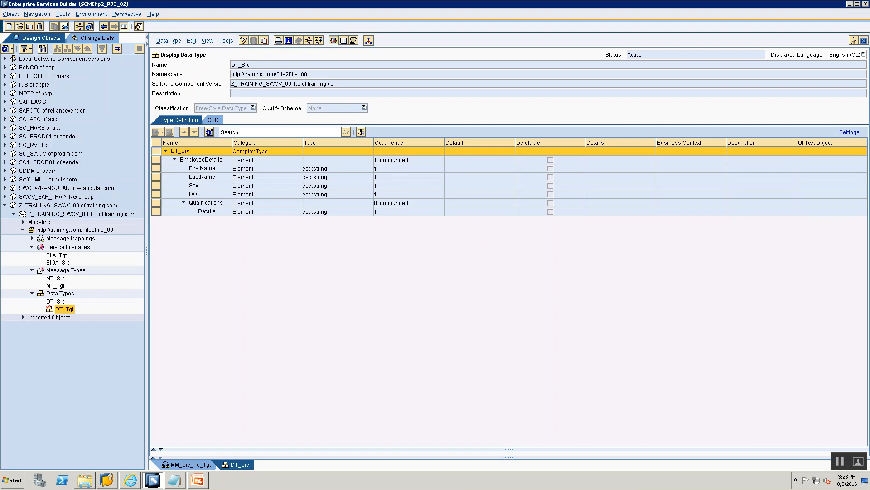
left_click(864, 40)
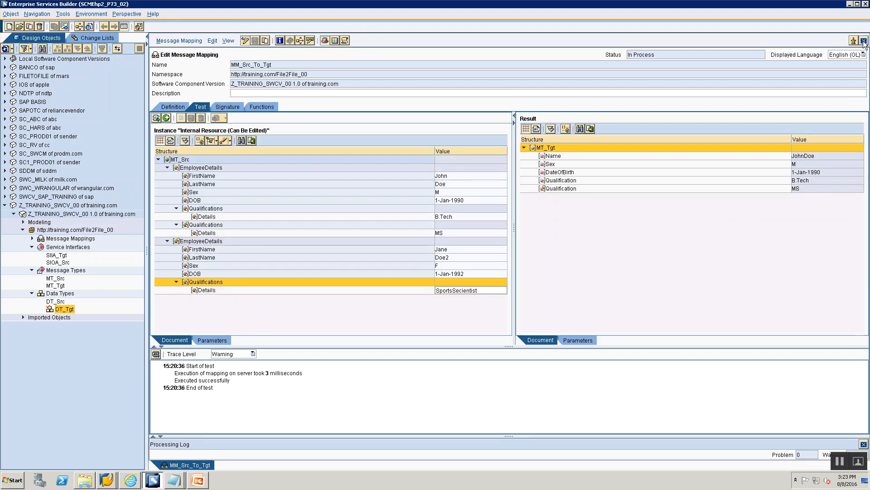
right_click(172, 466)
left_click(181, 463)
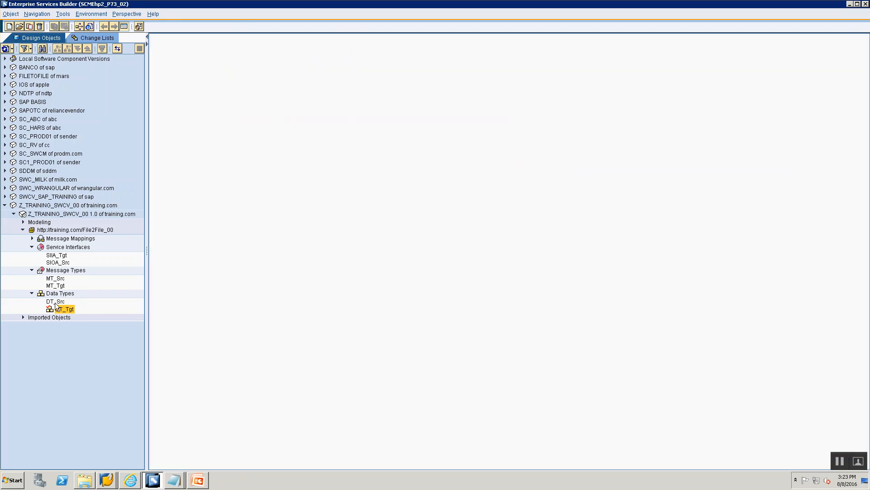
- Open MT_Tgt, expand EmployeeInfo, and expand the Message Mappings node
double_click(55, 286)
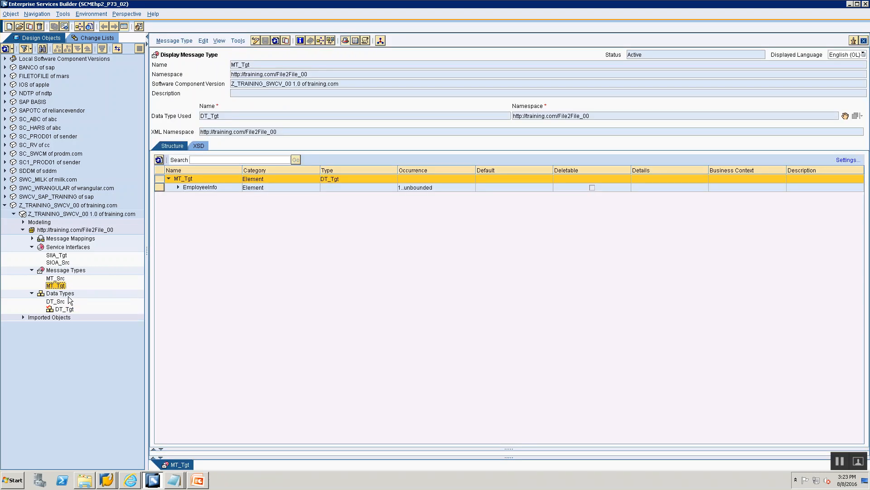
left_click(177, 188)
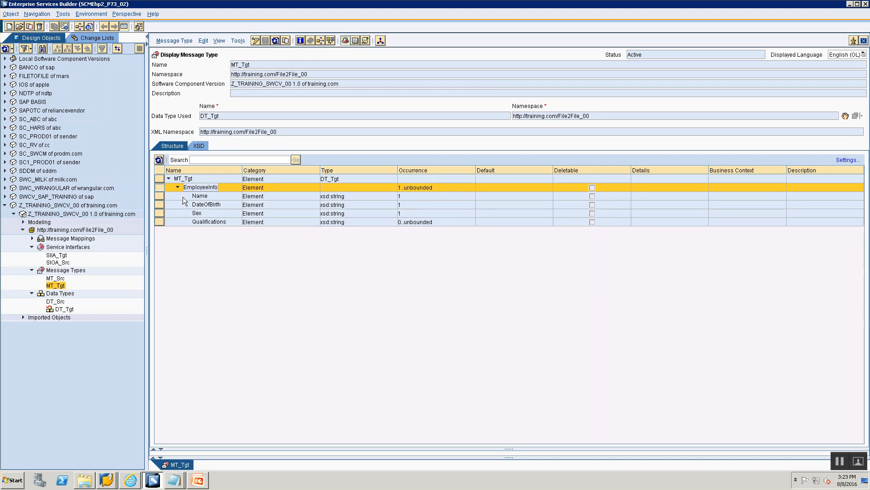
left_click(32, 238)
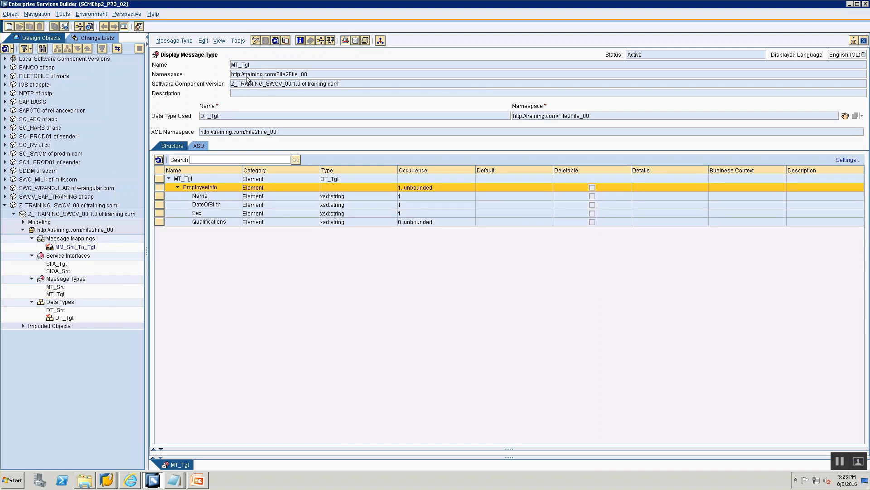
- Open MM_Src_To_Tgt, dismiss the processing log, and switch the mapping into edit mode
double_click(59, 247)
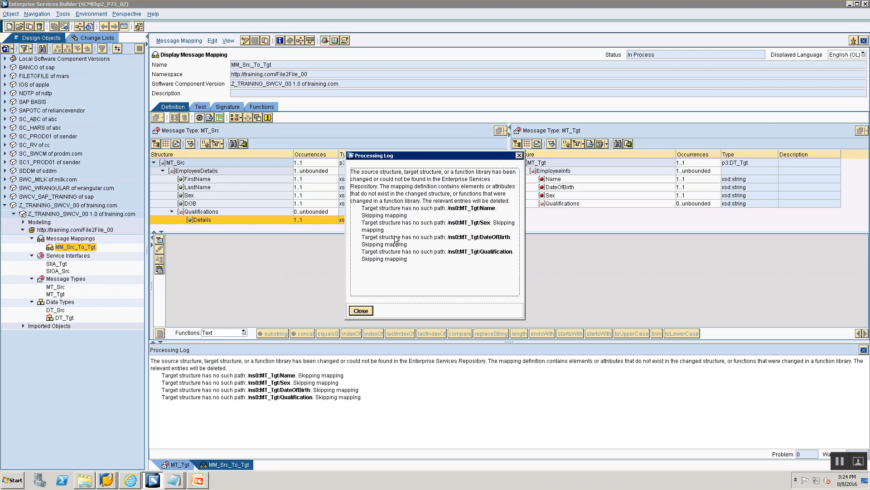
left_click(360, 311)
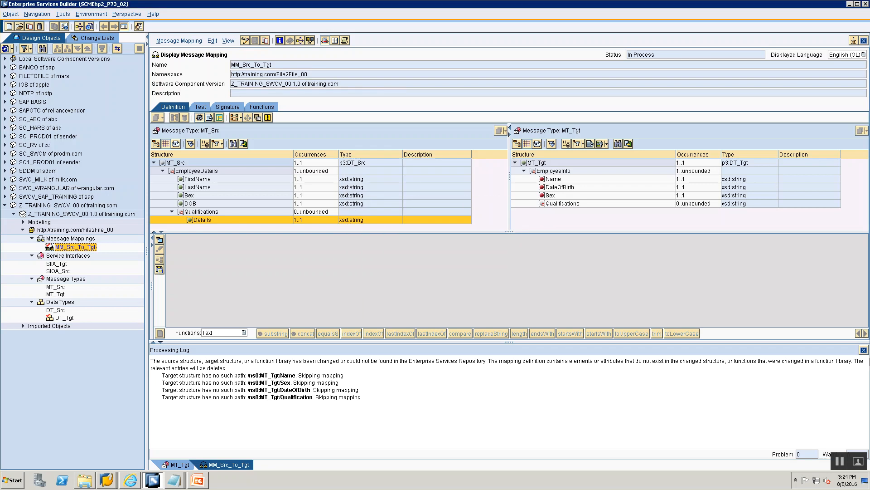
left_click(864, 350)
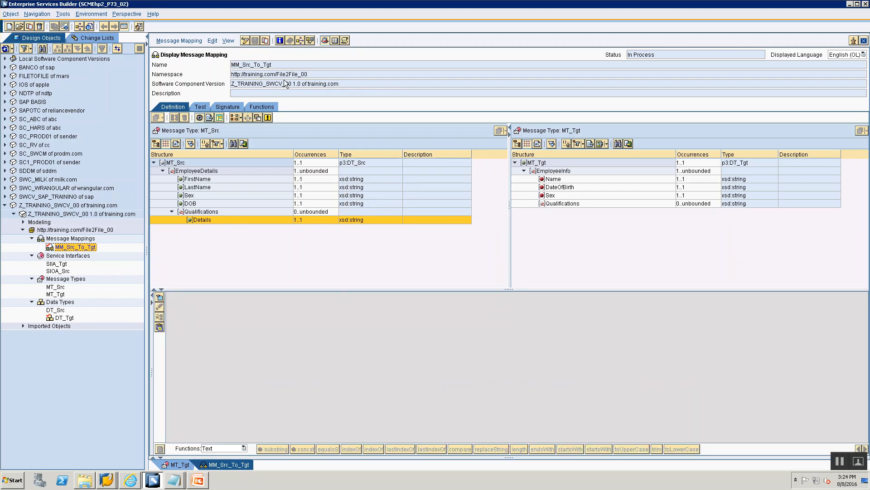
left_click(244, 41)
- Map EmployeeDetails to EmployeeInfo, Sex to Sex, and DOB to DateOfBirth
left_click(559, 172)
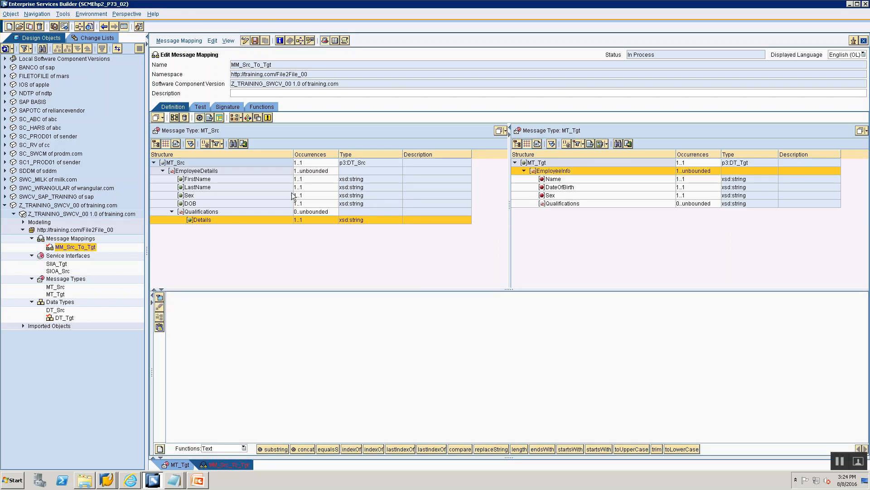
left_click(211, 171)
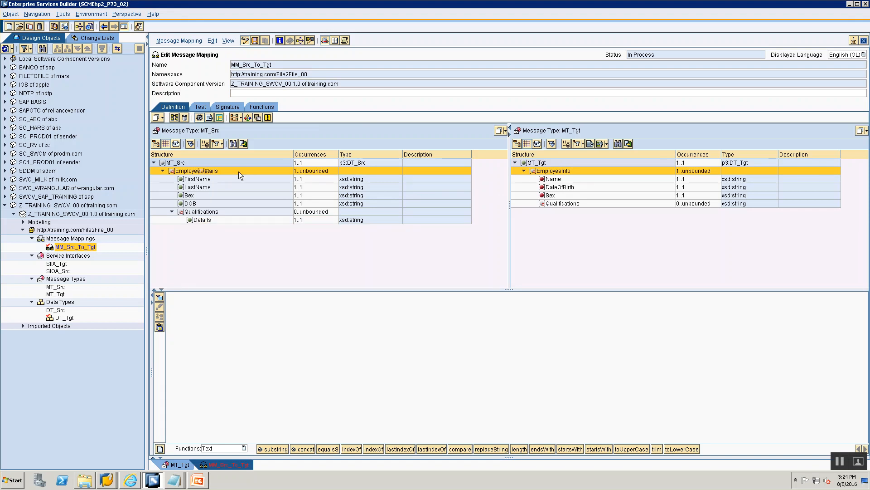
left_click_drag(206, 175, 557, 172)
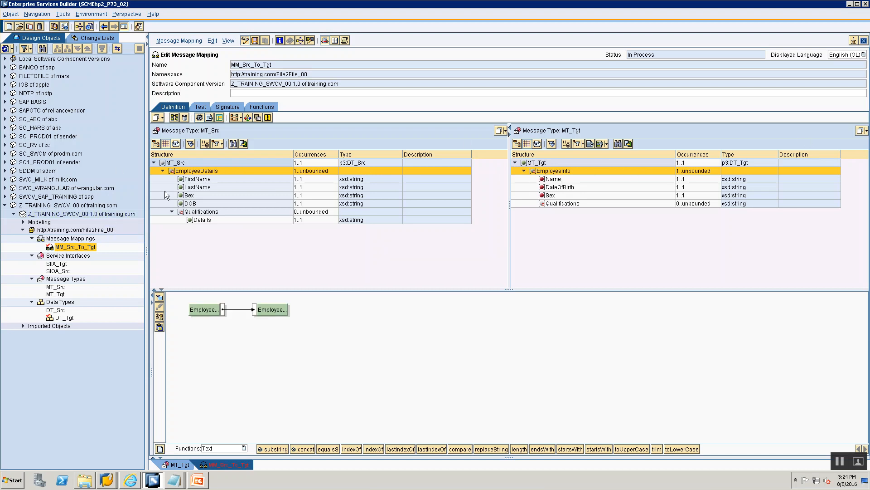
left_click_drag(189, 196, 557, 195)
left_click_drag(190, 203, 559, 188)
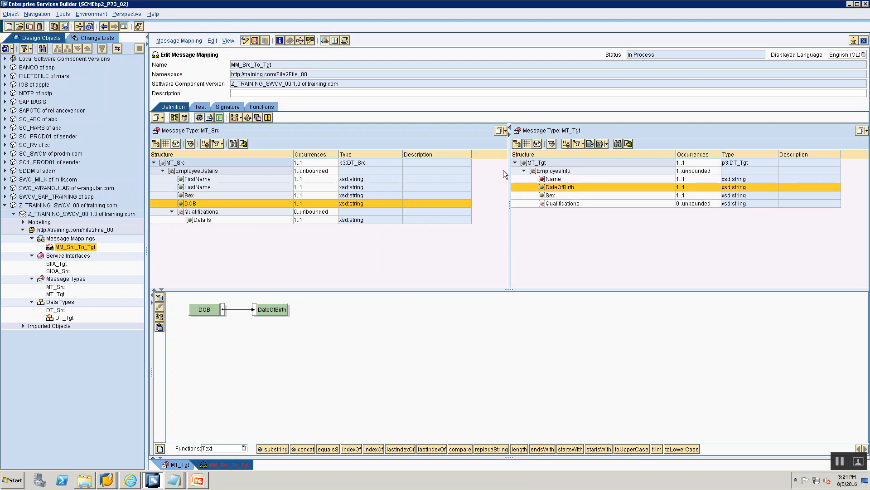
- For target Name, place a concat function plus FirstName and LastName on the mapping canvas
left_click(546, 179)
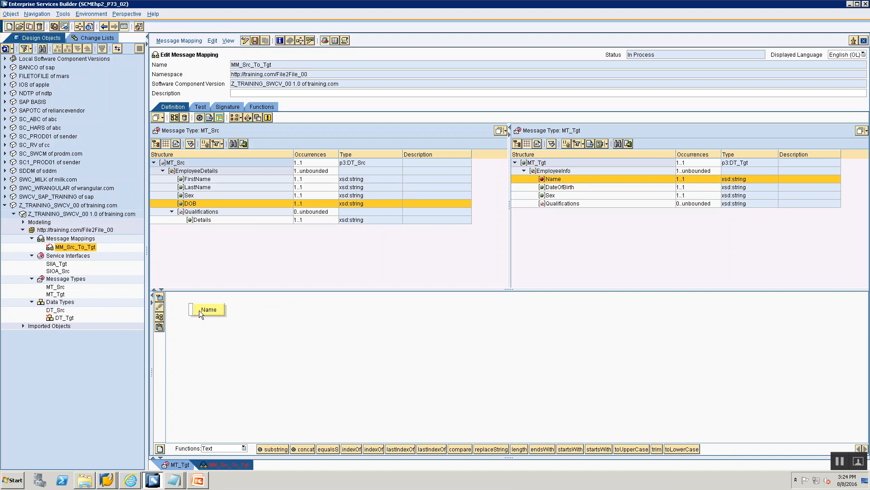
left_click_drag(304, 450, 306, 366)
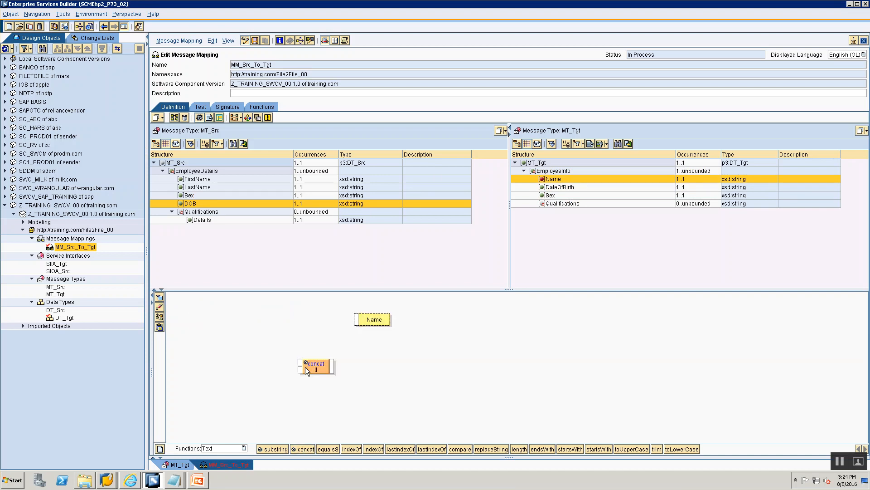
left_click_drag(194, 174, 209, 317)
left_click(191, 181)
left_click_drag(198, 188, 197, 373)
- Wire FirstName and LastName into concat and concat's output into Name
left_click(233, 317)
left_click(299, 364)
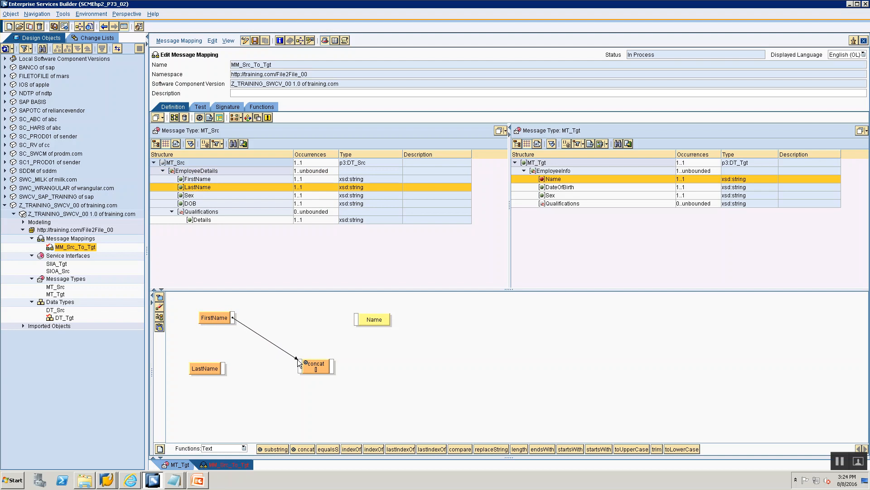
left_click(224, 366)
left_click(298, 370)
left_click(332, 366)
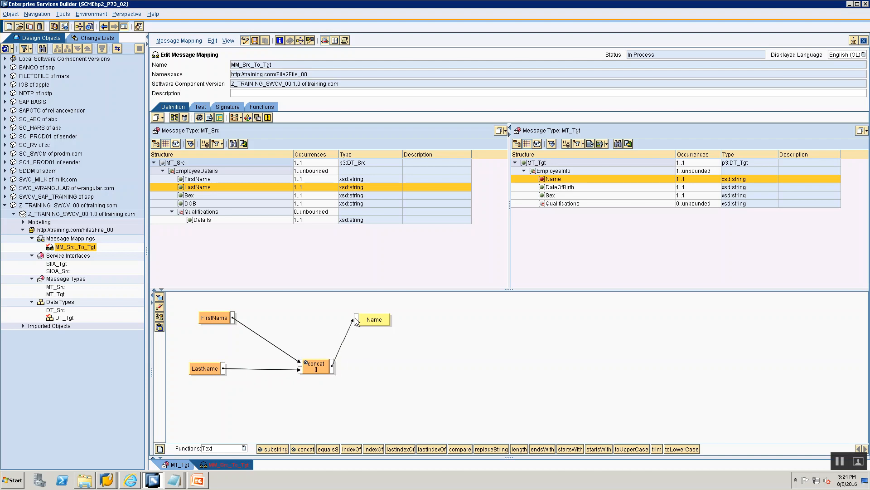
left_click(356, 318)
left_click(160, 317)
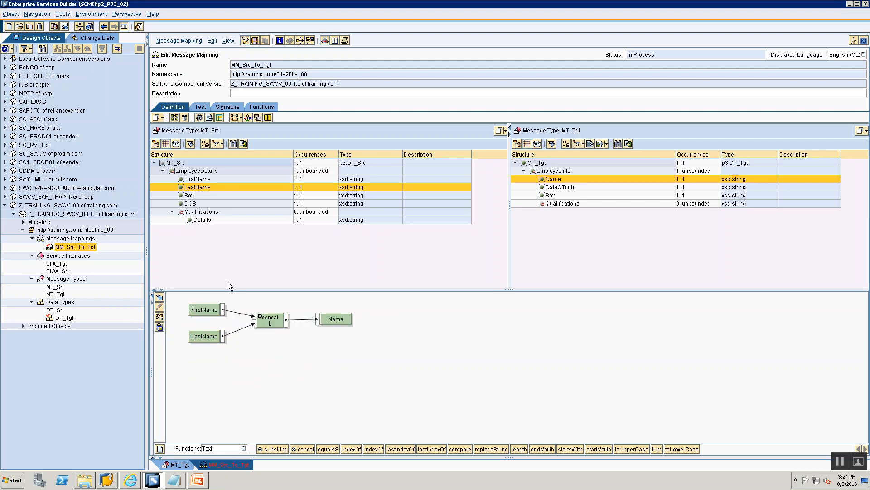
left_click(569, 203)
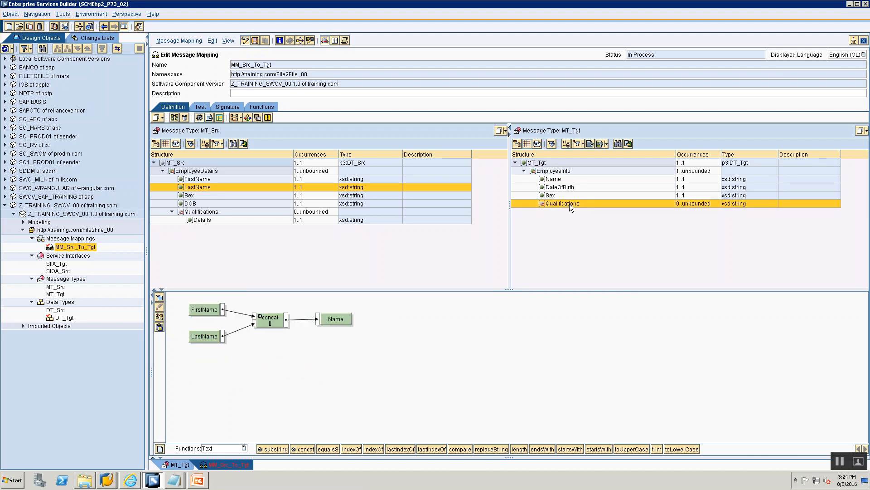
- Link source Details to target Qualifications on the mapping canvas
left_click_drag(570, 203, 204, 310)
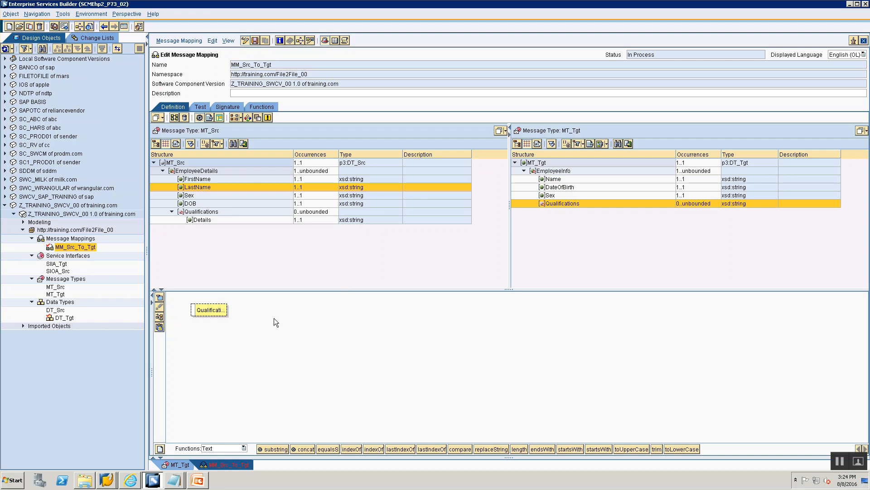
left_click(197, 220)
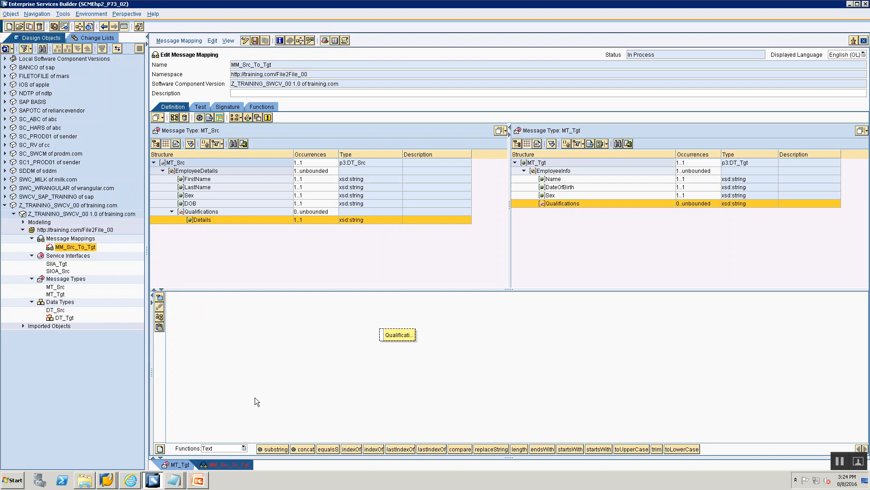
left_click_drag(199, 219, 375, 336)
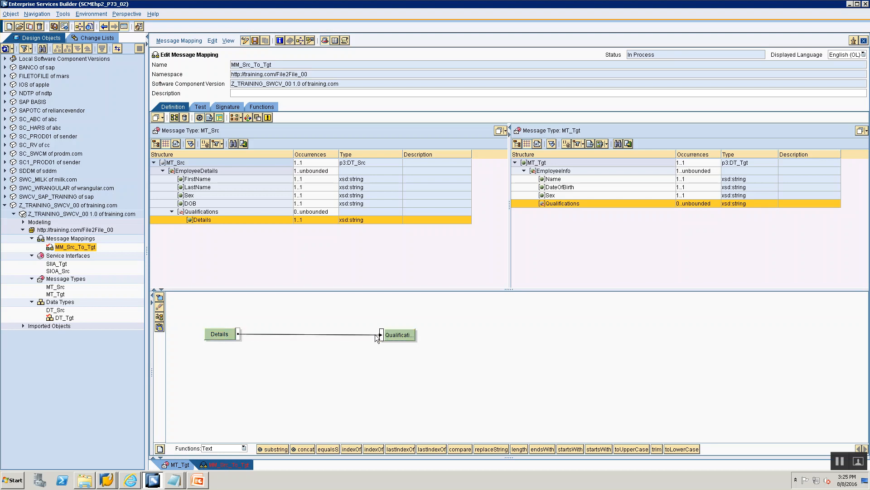
- Set the Details context to EmployeeDetails and save MM_Src_To_Tgt
right_click(209, 334)
mouse_move(252, 378)
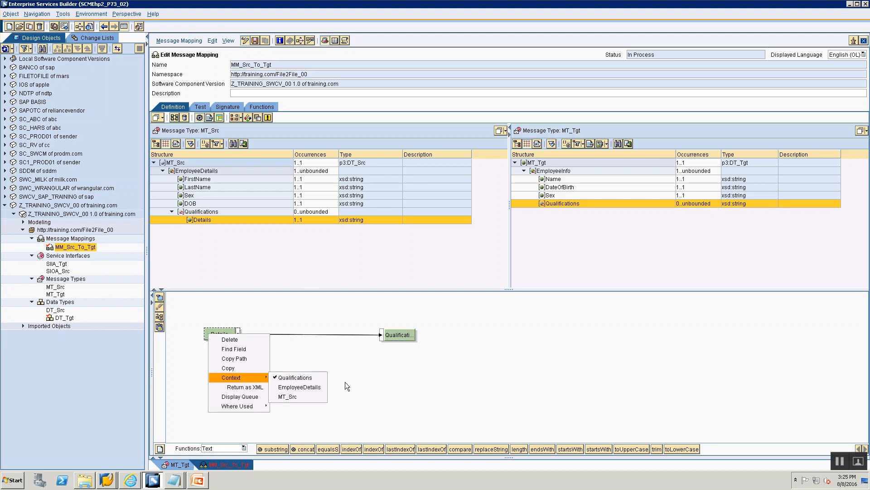
left_click(297, 389)
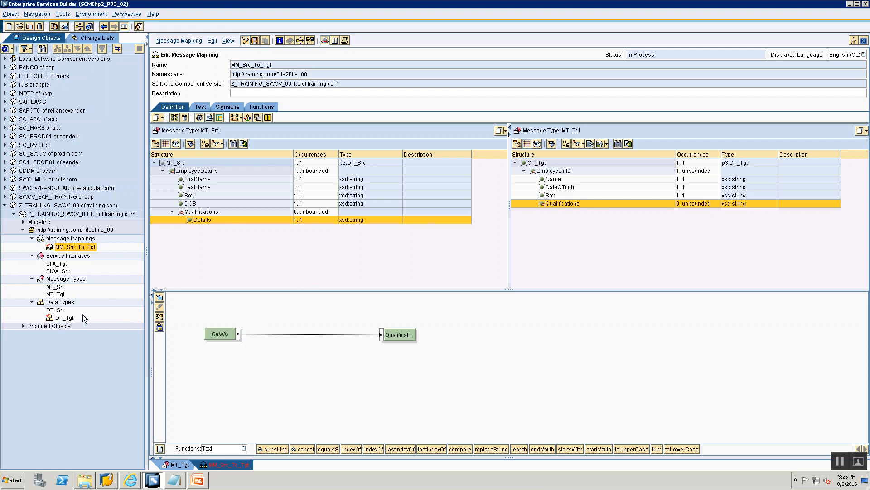
left_click(159, 316)
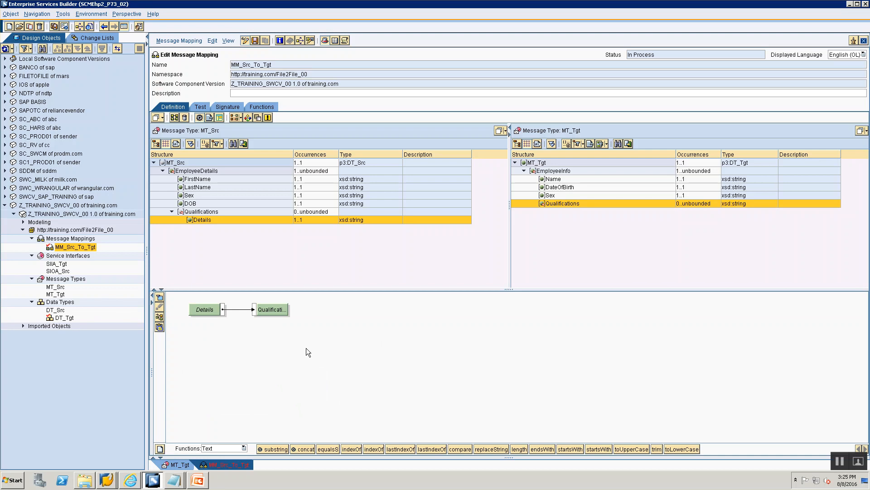
left_click(255, 41)
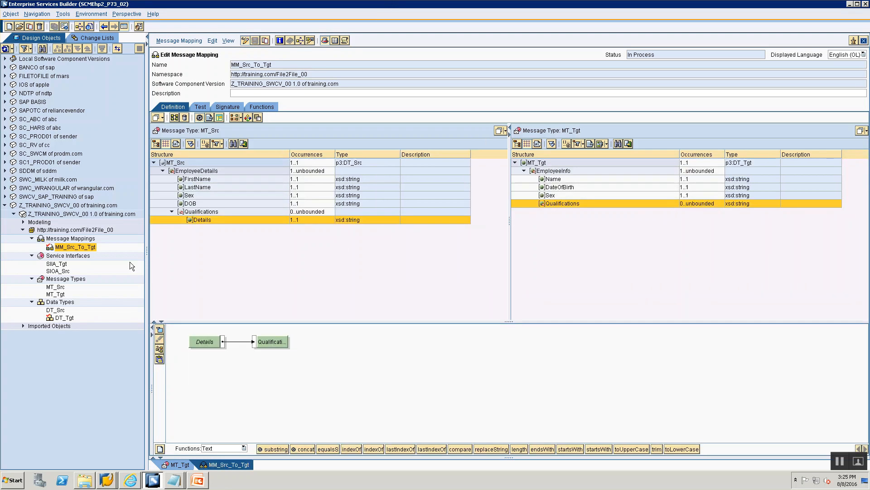
- On the Test tab, expand MT_Src and duplicate the EmployeeDetails subtree for a second employee
left_click(200, 107)
left_click(158, 159)
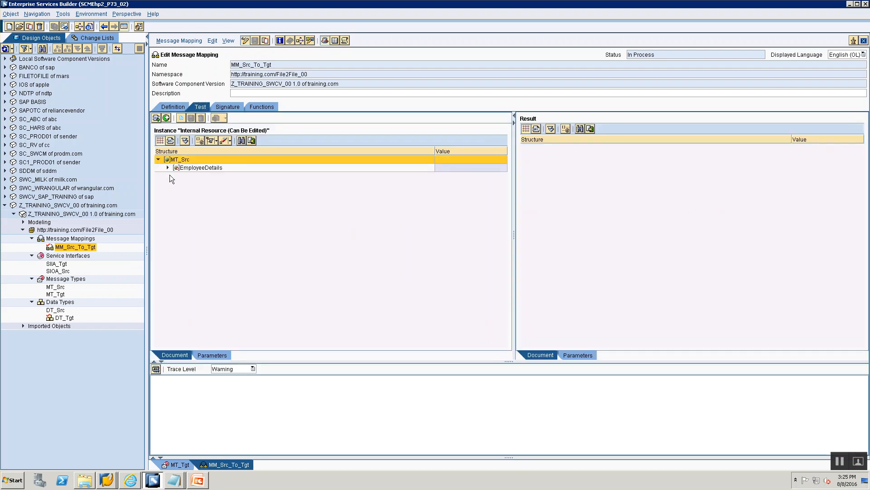
left_click(167, 167)
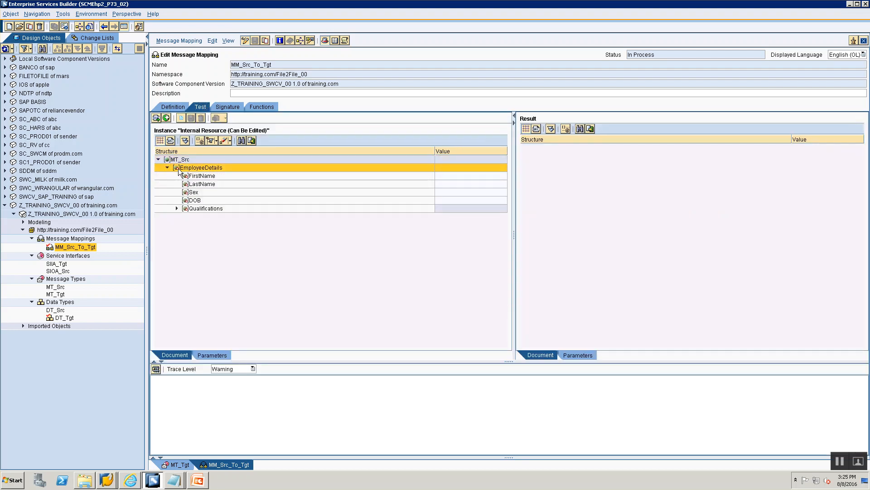
right_click(179, 171)
left_click(187, 175)
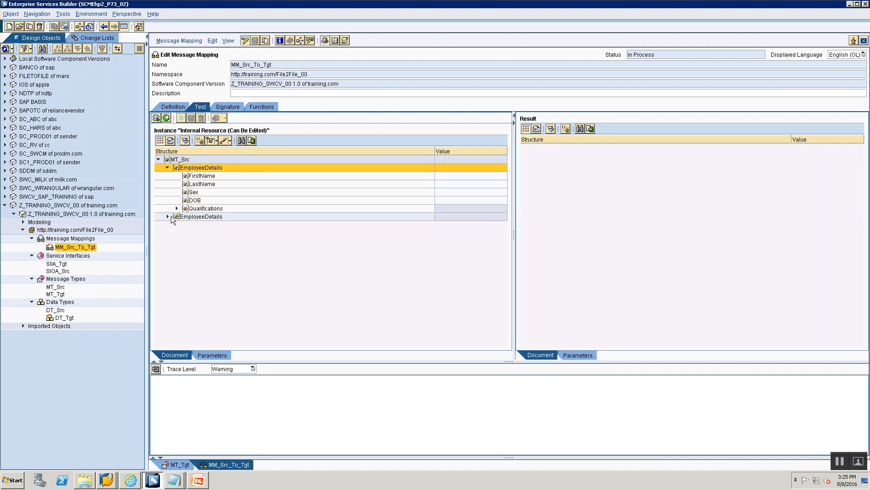
left_click(168, 217)
- Fill in the first employee's name, sex and DOB fields, with qualification Details B.Tech
left_click(459, 177)
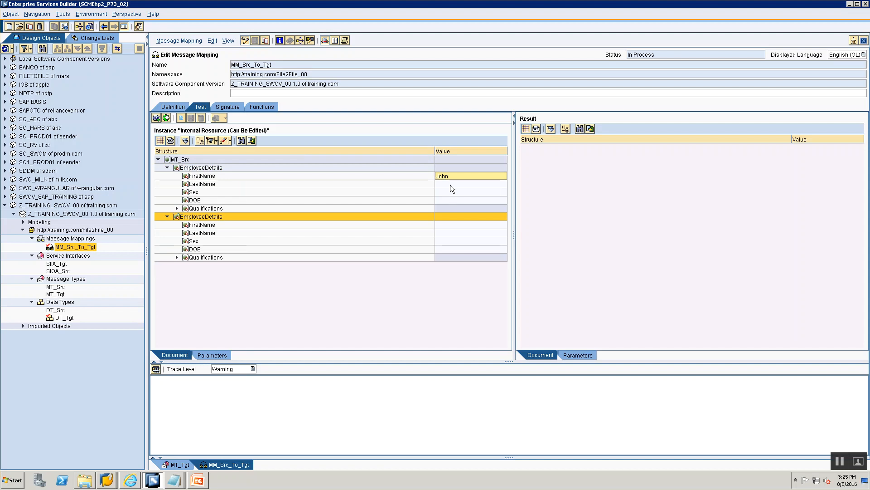
left_click(451, 184)
type("Doe")
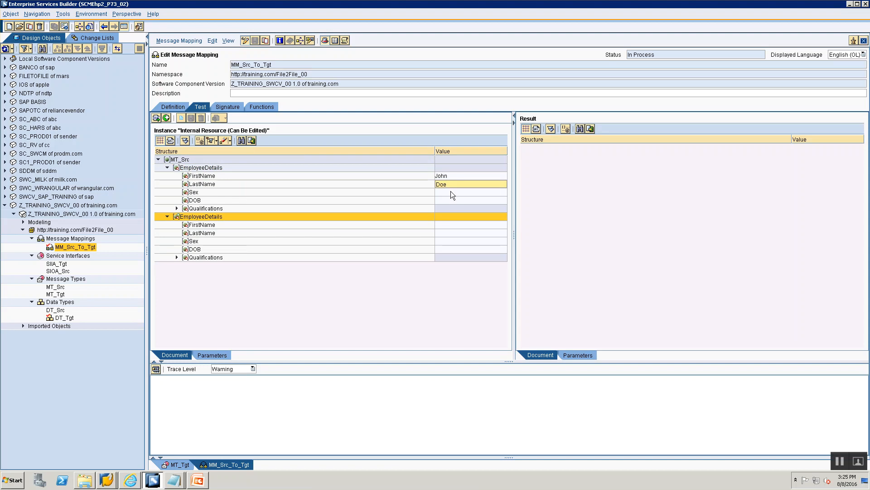
left_click(452, 192)
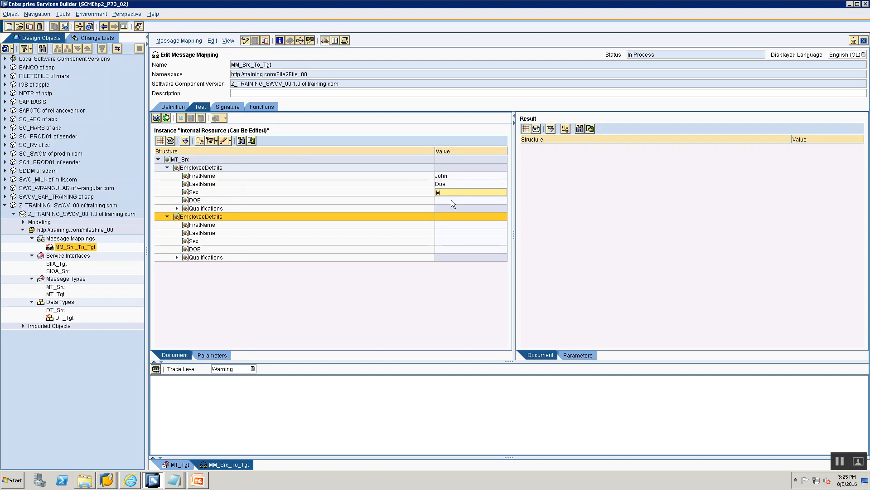
left_click(452, 200)
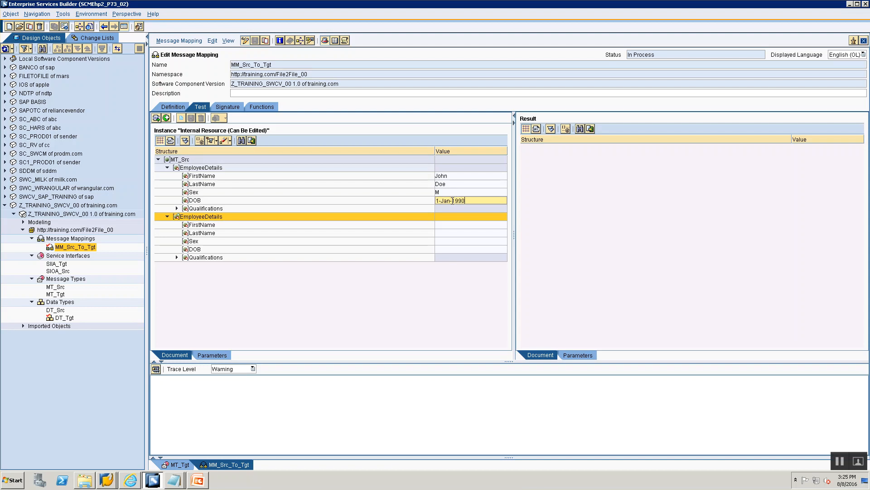
left_click(177, 208)
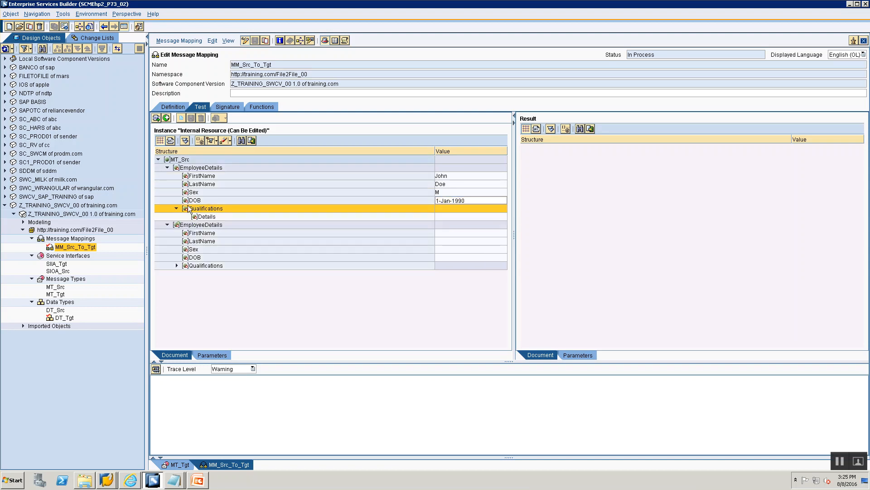
left_click(442, 218)
type("B.Tech")
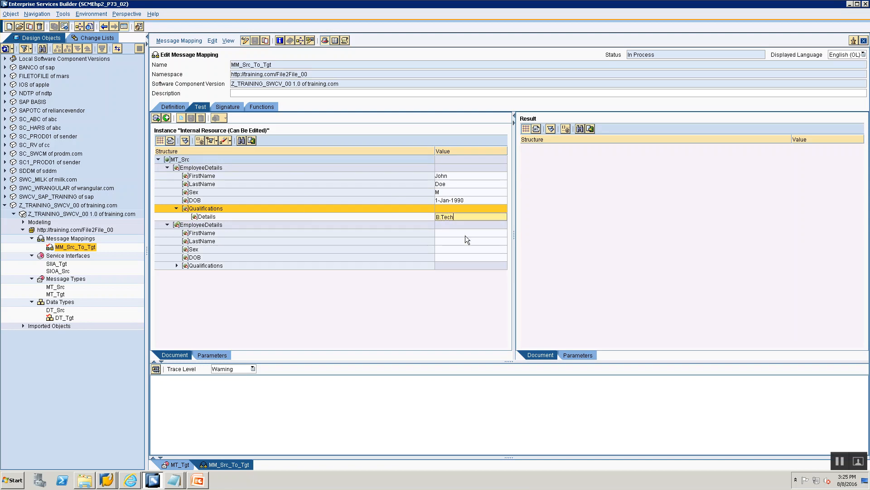
left_click(464, 233)
type("Jane")
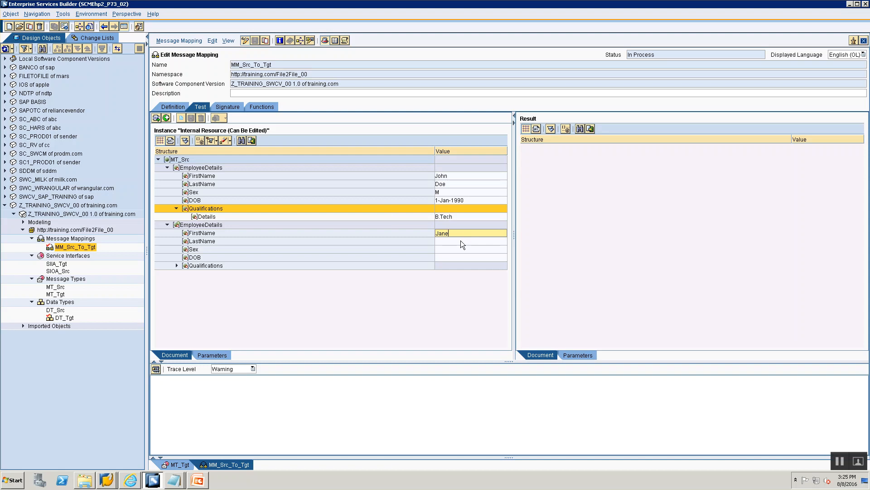
left_click(456, 241)
type("Doe")
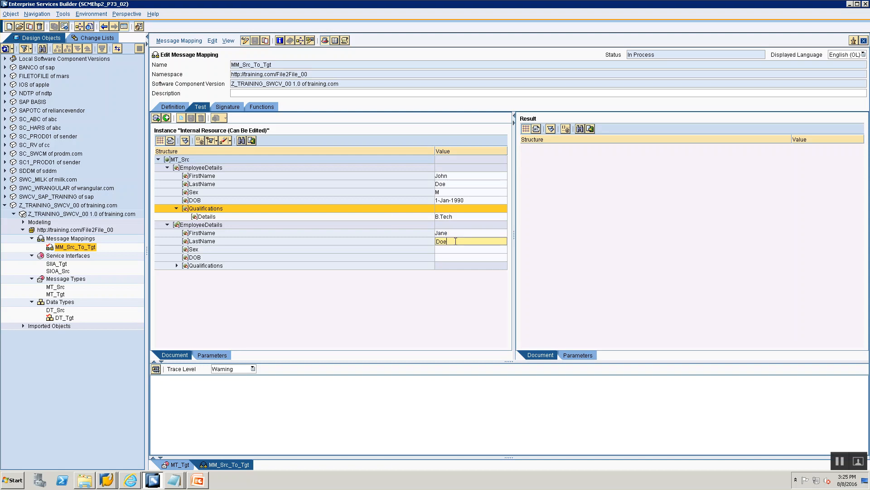
type("2")
left_click(447, 251)
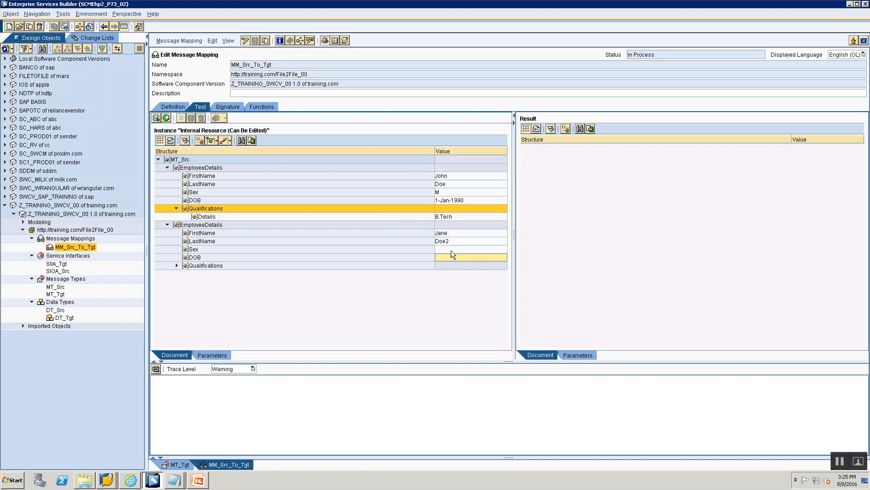
type("F")
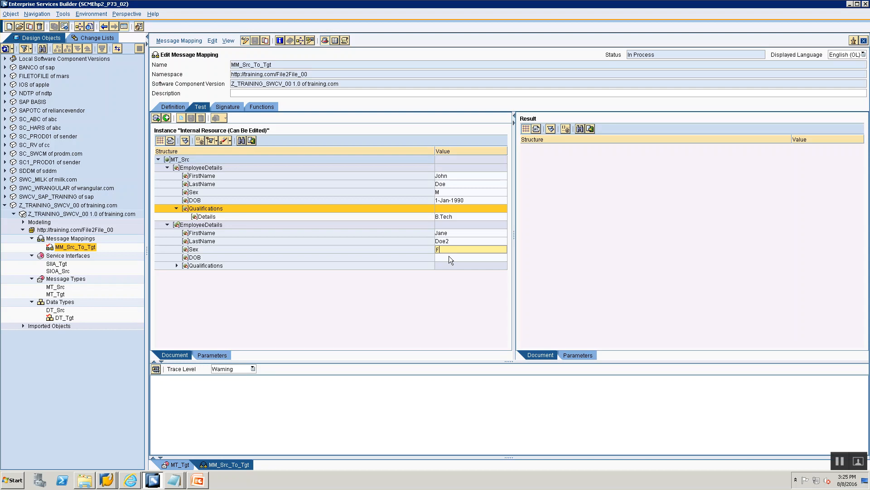
left_click(449, 256)
type("1-Feb")
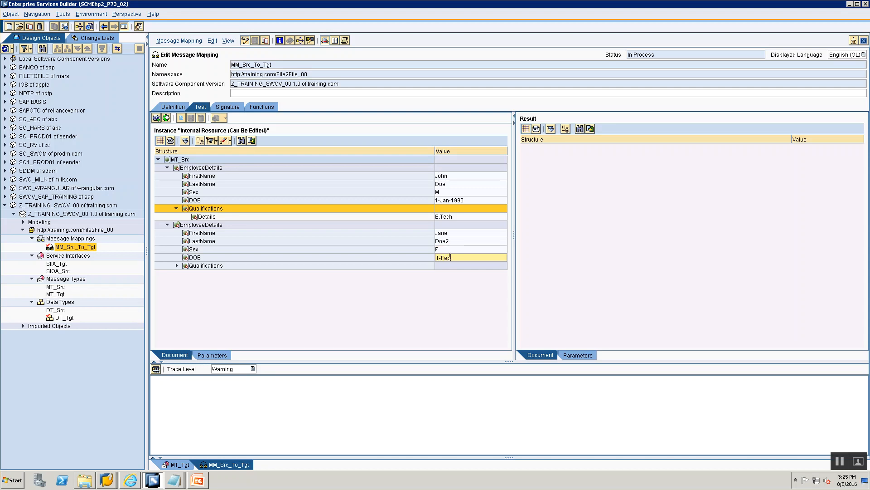
type("-1992")
left_click(177, 265)
left_click(457, 274)
type("Sports")
left_click(156, 369)
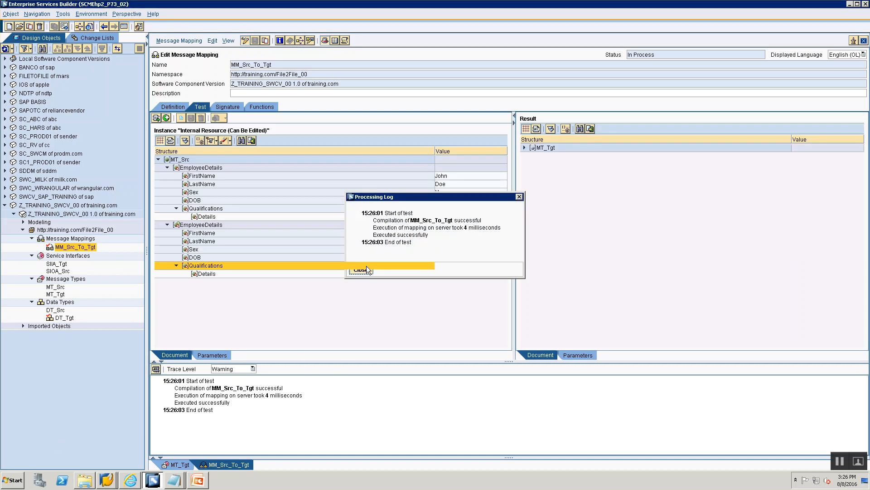
left_click(361, 270)
- Duplicate the first employee's Qualifications with Details MS and rerun the mapping test
left_click(524, 148)
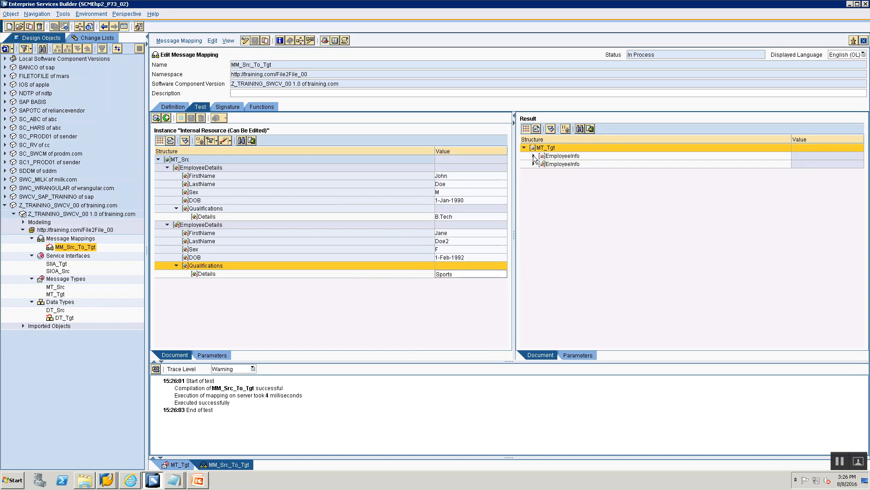
left_click(534, 156)
left_click(533, 196)
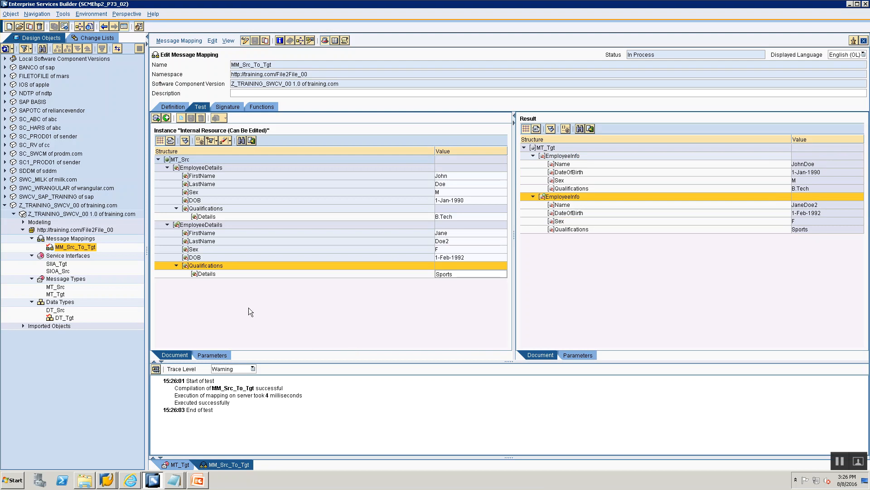
left_click(210, 209)
right_click(210, 209)
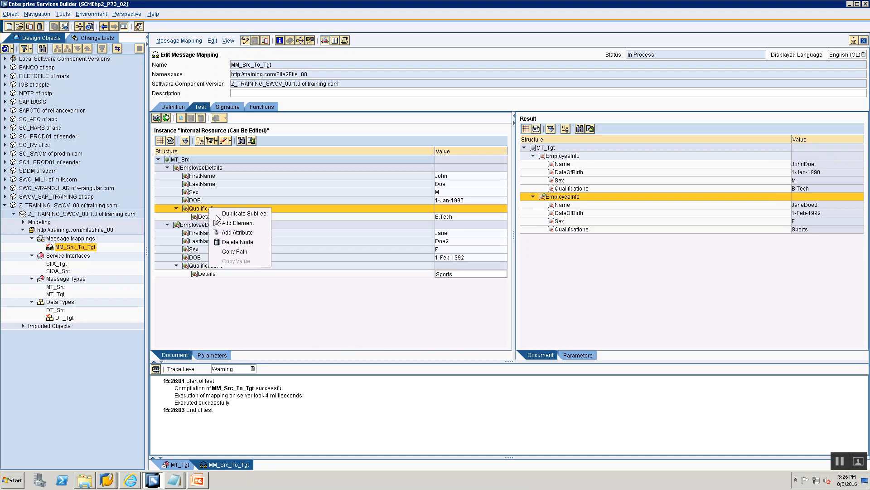
left_click(236, 214)
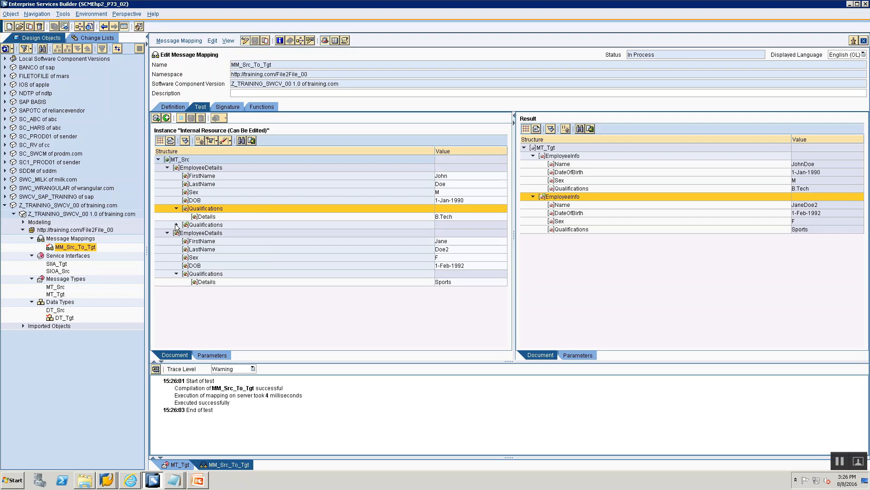
left_click(464, 230)
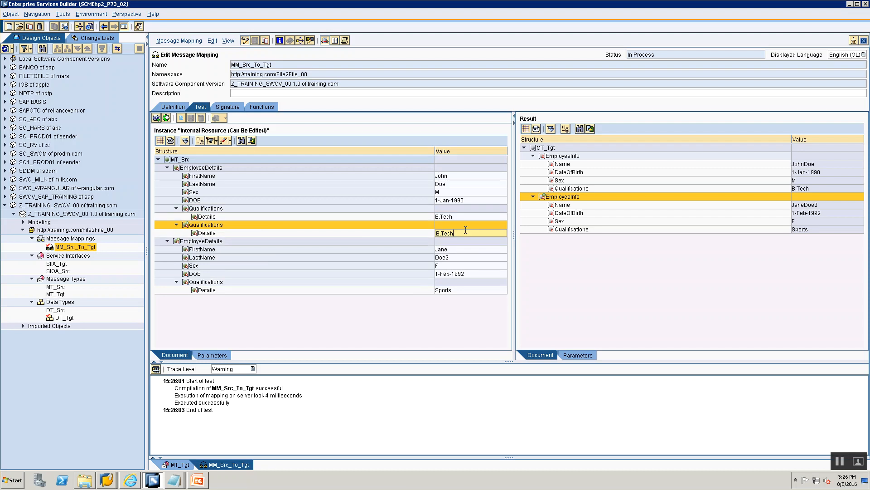
key("BackSpace")
key("BackSpace")
key("BackSpace")
type("MN")
left_click(156, 368)
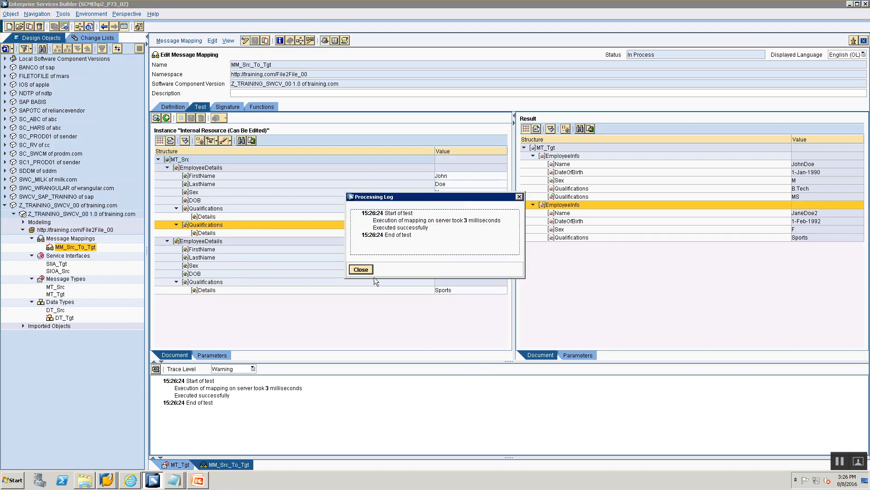
left_click(361, 269)
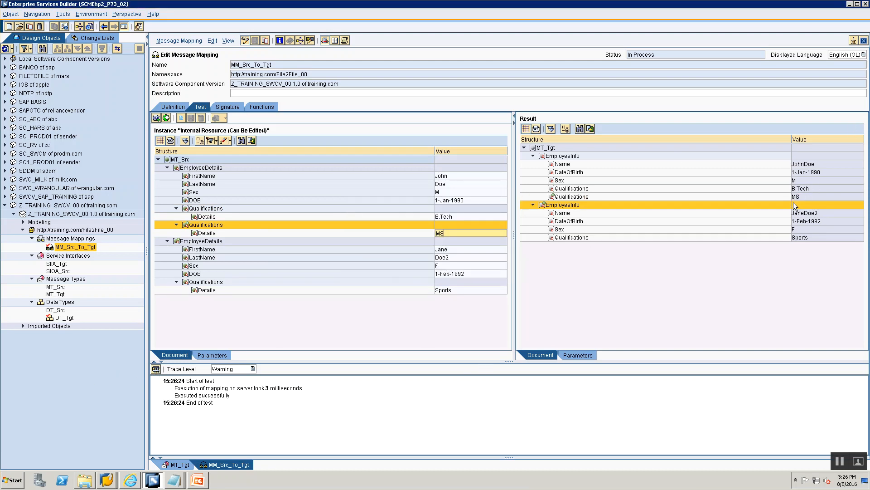
- Review the Message Type and Message Mapping & Operation Mapping slides, then select the Message Mappings folder
key("alt+Tab")
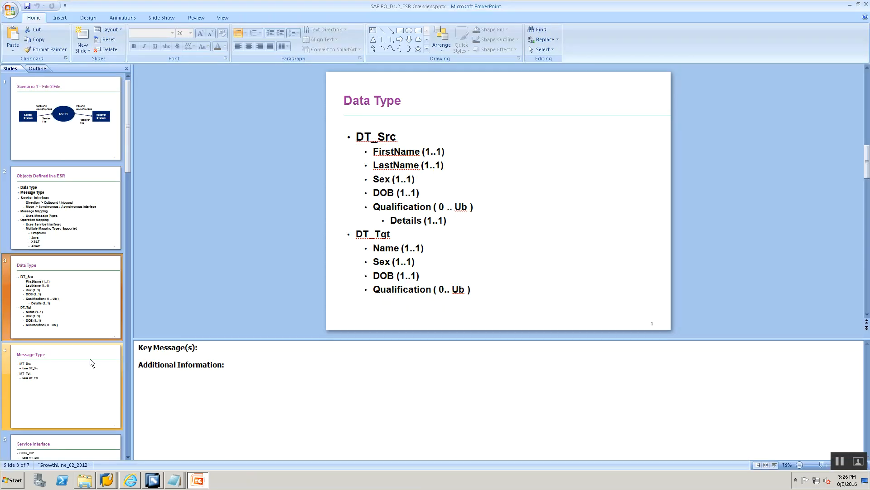
left_click(68, 387)
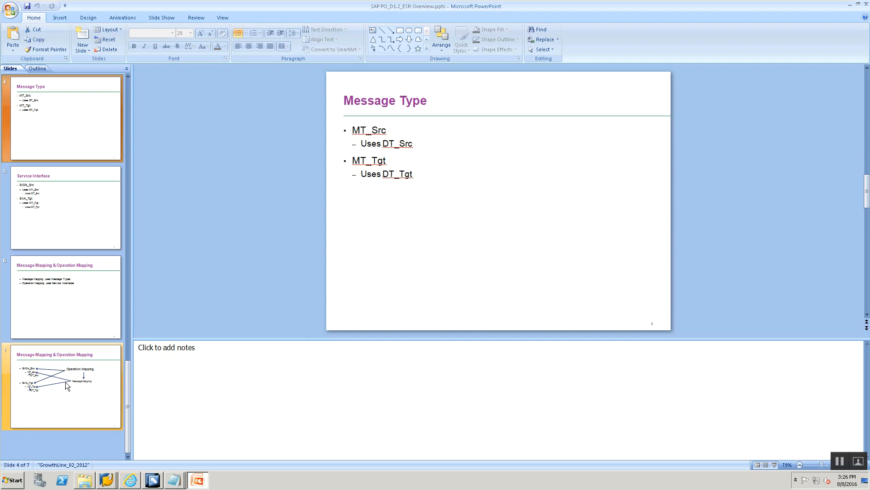
left_click(81, 303)
key("alt+Tab")
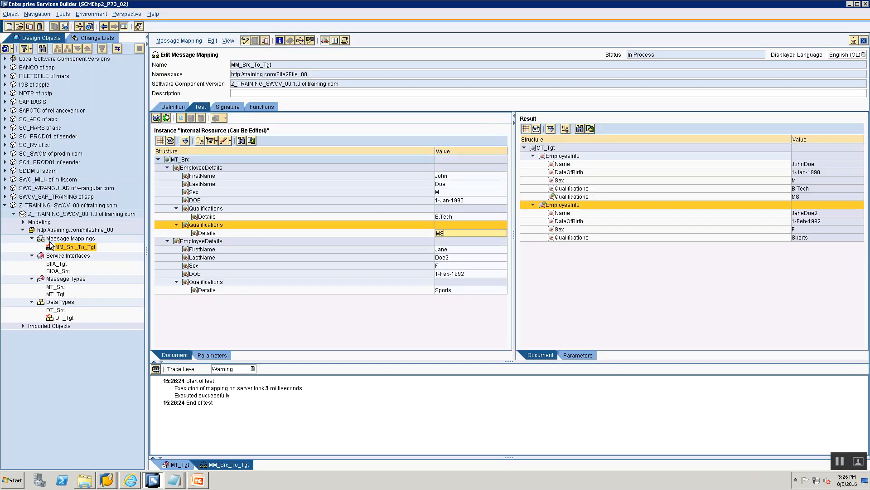
left_click(50, 241)
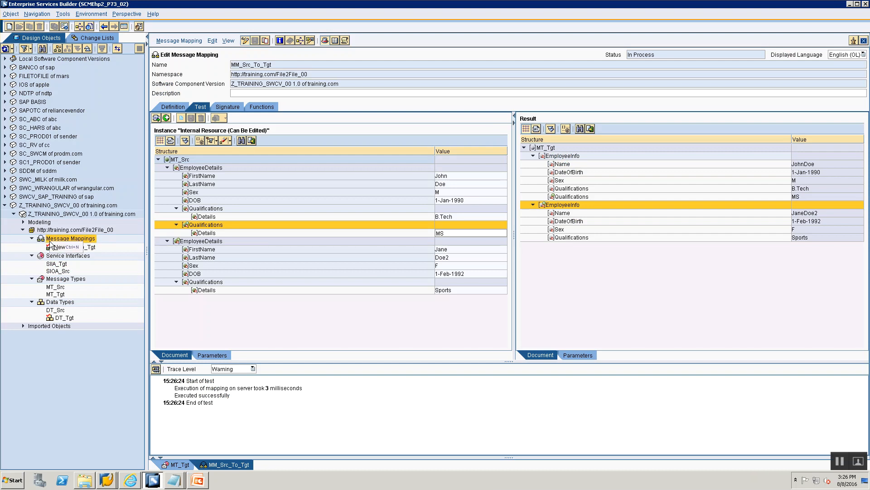
- Create a new operation mapping named OM_Src_To_Tgt from the Message Mappings folder
right_click(50, 244)
left_click(63, 248)
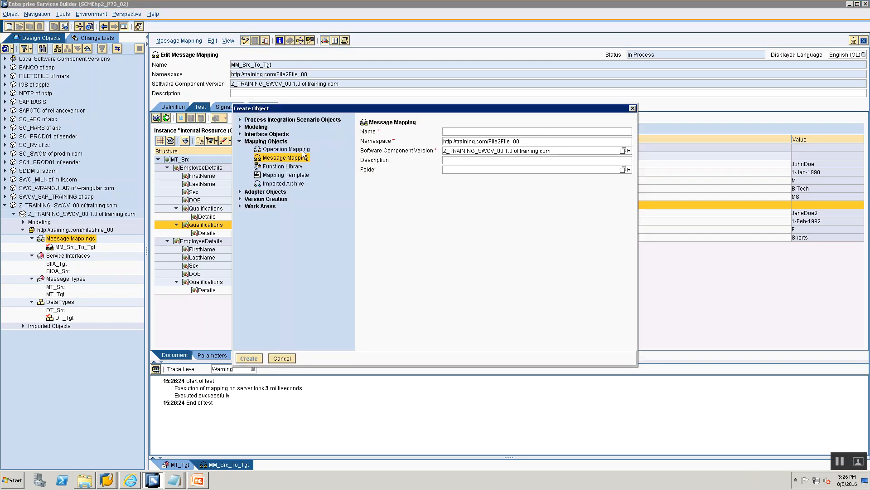
left_click(268, 150)
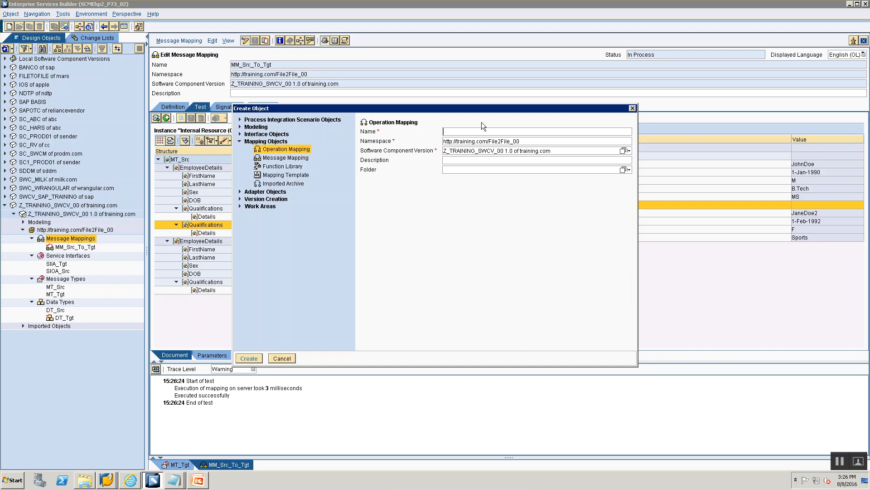
type("OM_Src_To_Tgt")
left_click(245, 359)
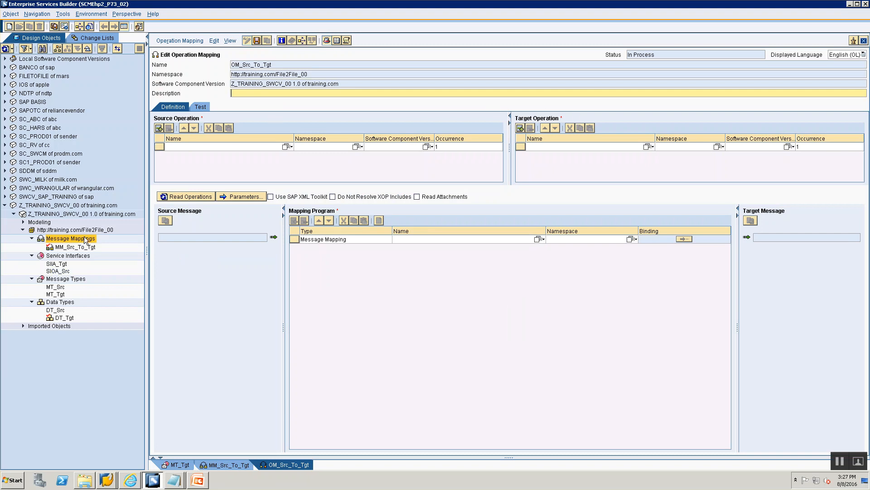
- View the mapping relationships diagram slide in PowerPoint, then return to the builder
key("alt+Tab")
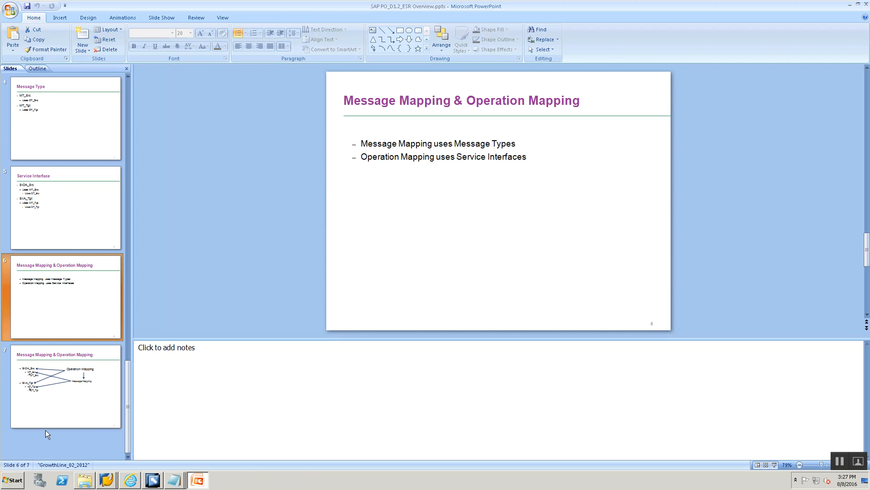
left_click(57, 399)
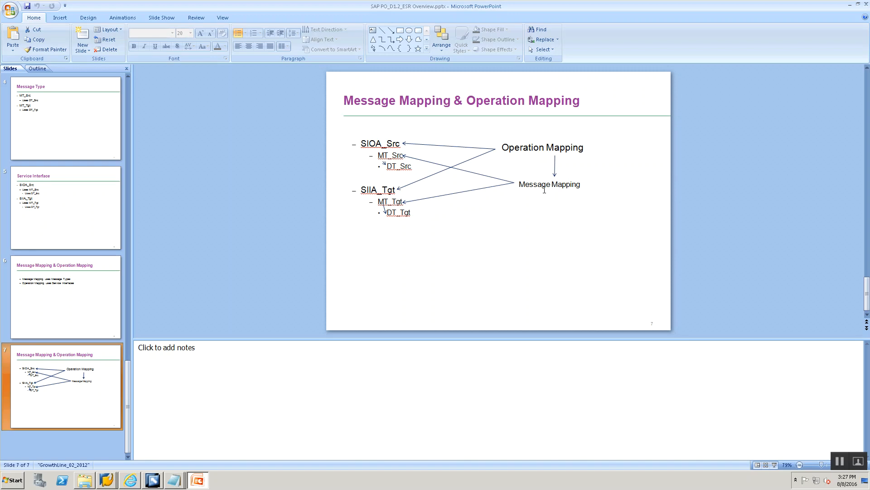
key("alt+Tab")
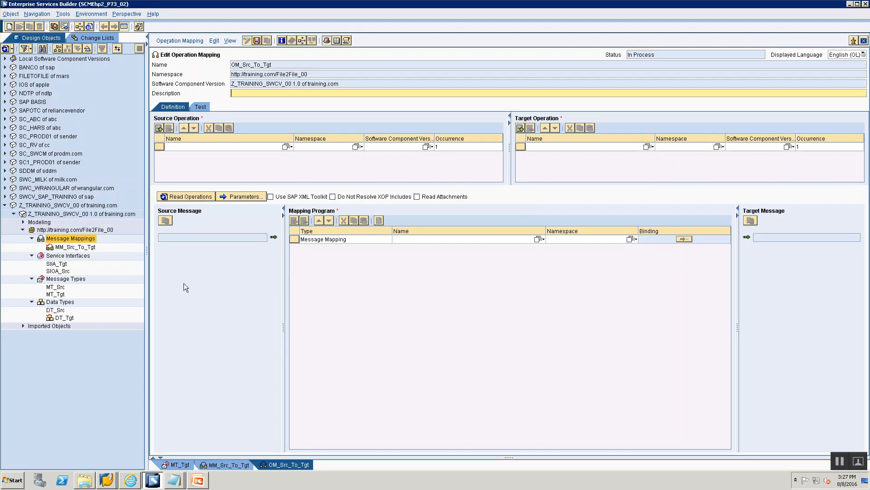
- Set SIOA_Src as the source operation and SIIA_Tgt as the target operation
left_click(57, 271)
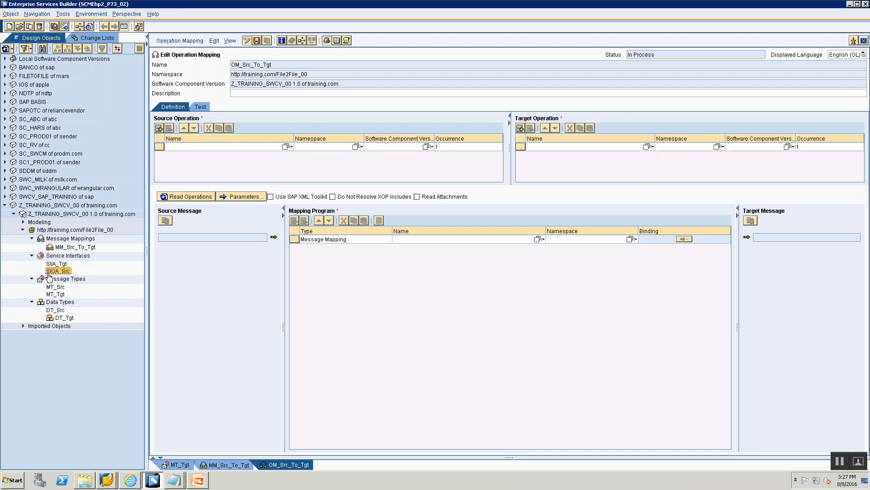
left_click_drag(52, 273, 345, 145)
left_click(54, 265)
left_click_drag(54, 267, 586, 148)
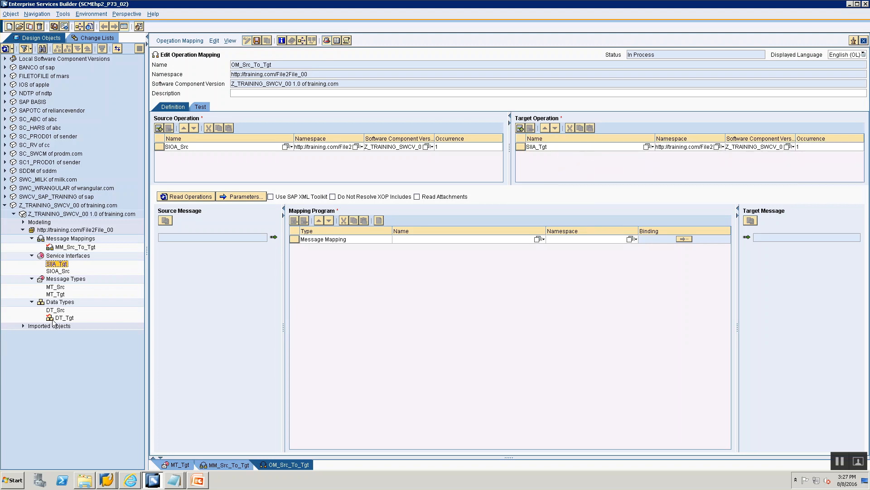
- Read the operations' messages, keep type Message Mapping, and look up available mapping names
left_click(179, 198)
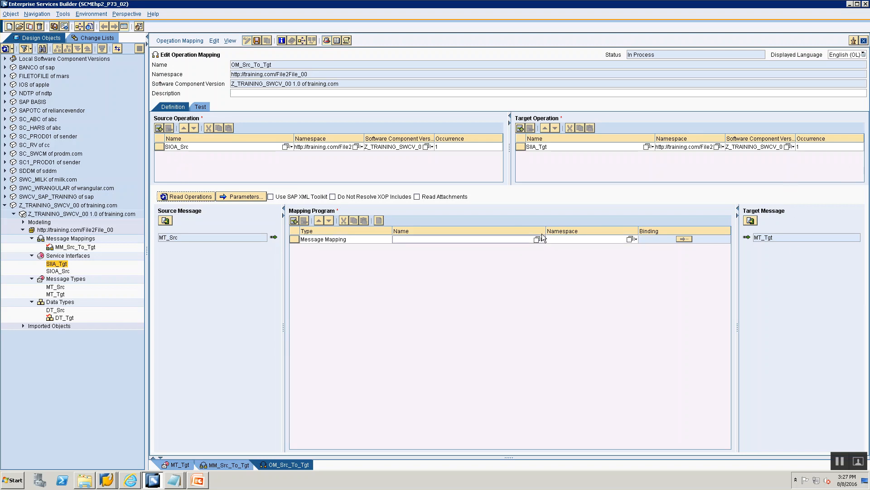
left_click(380, 239)
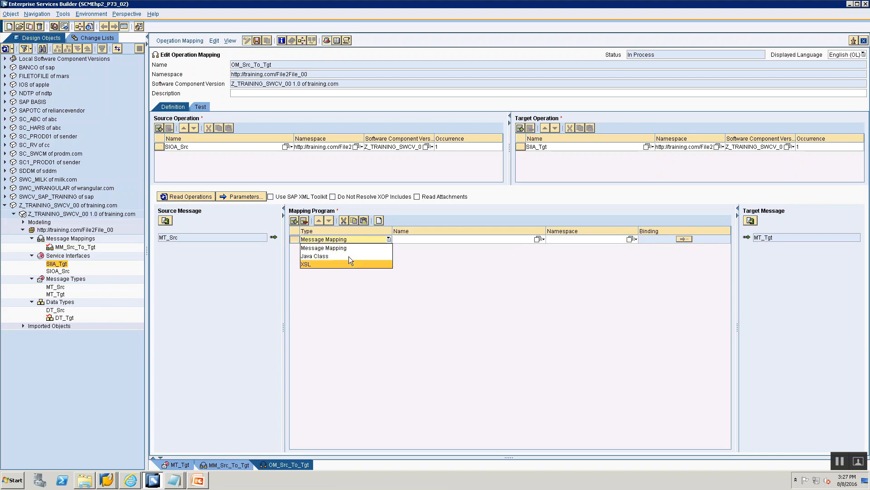
left_click(363, 307)
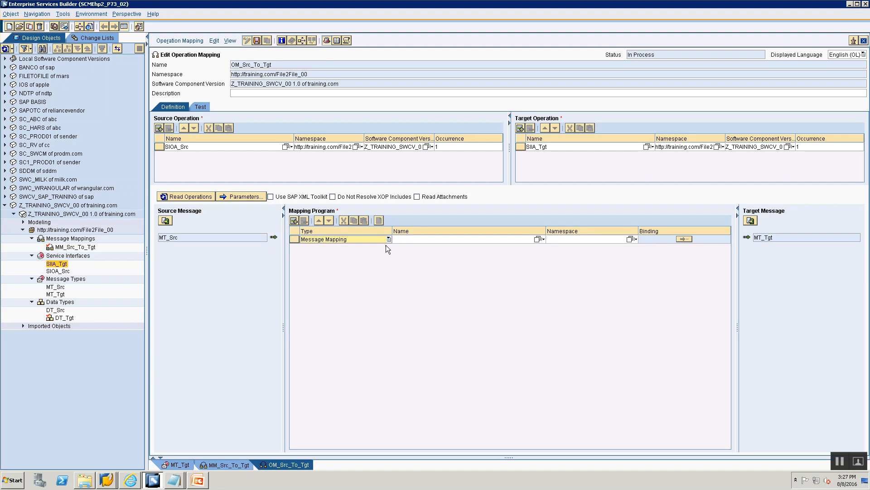
left_click(538, 238)
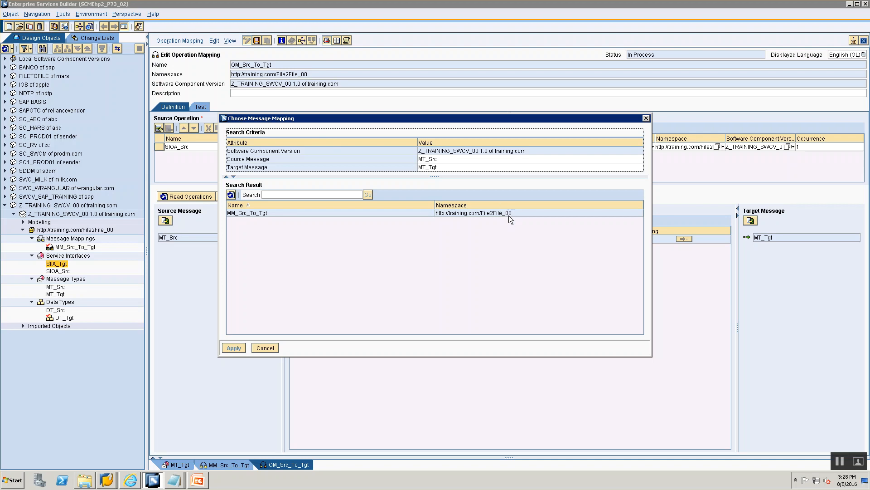
- Apply MM_Src_To_Tgt as the mapping program and save OM_Src_To_Tgt
left_click(320, 214)
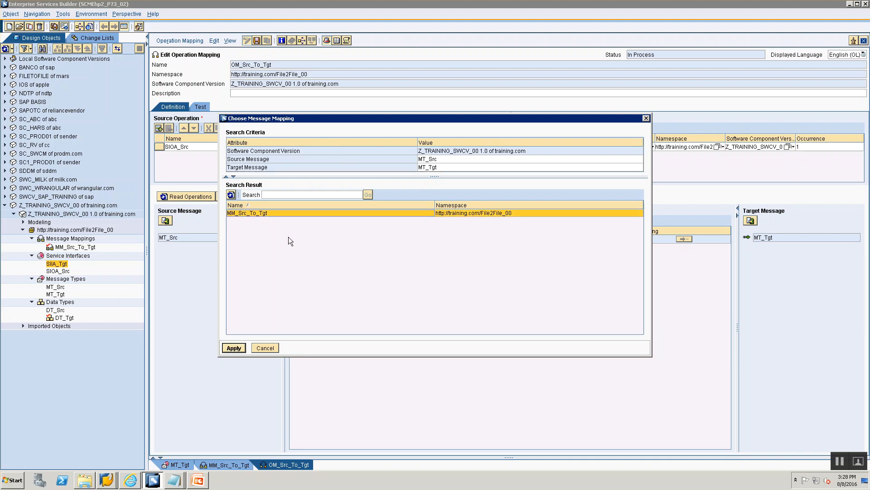
left_click(233, 348)
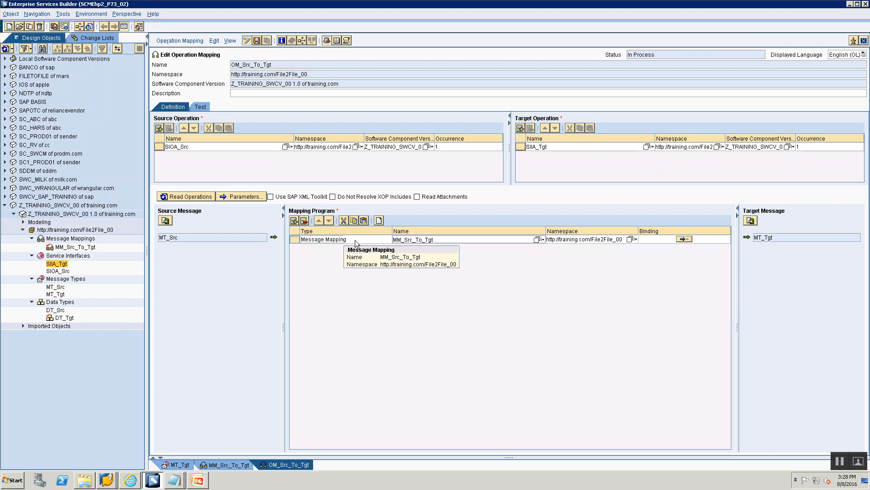
left_click(258, 40)
- Check the mapping program entry against the PowerPoint overview slide, then show the change lists
left_click(415, 244)
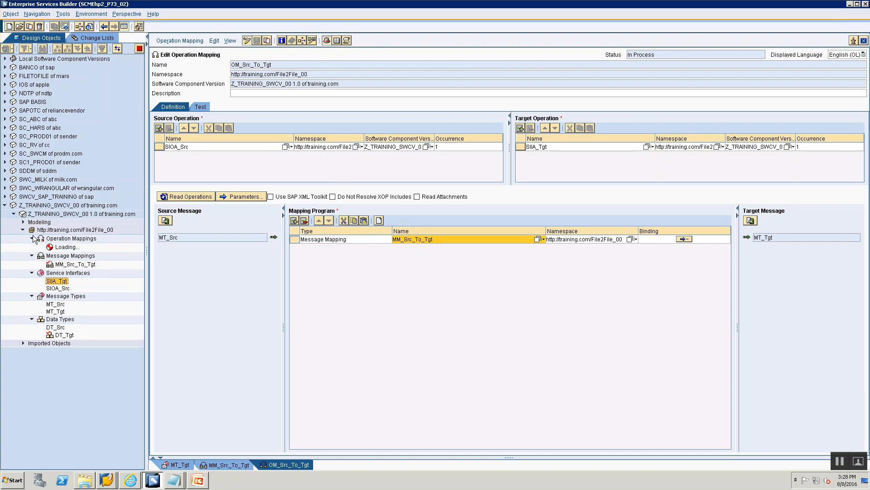
key("alt+Tab")
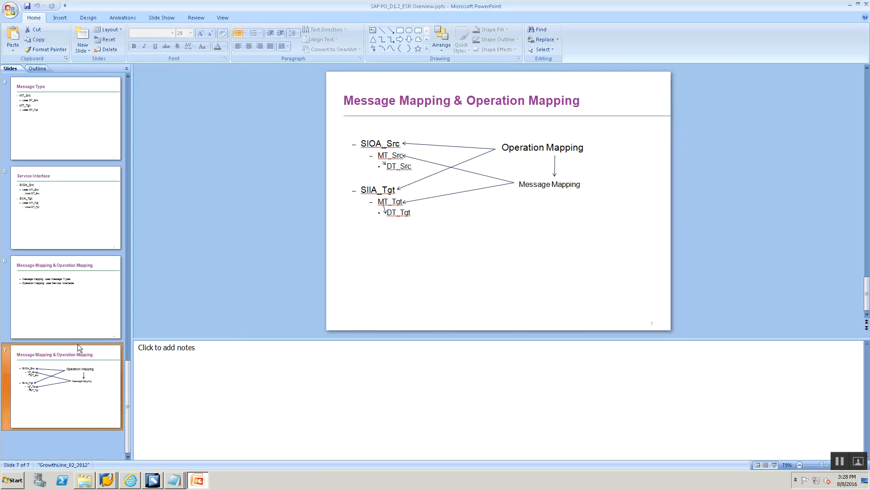
key("alt+Tab")
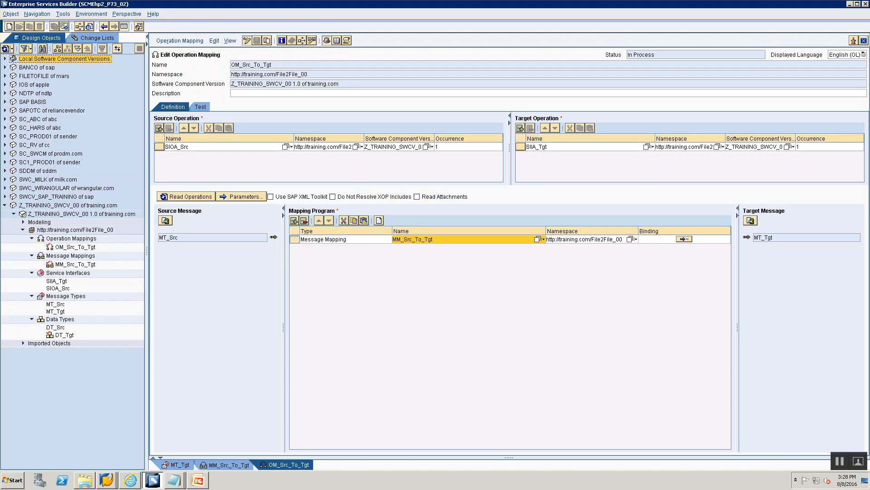
left_click(79, 37)
- Activate the Standard change list with DT_Tgt, MM_Src_To_Tgt and OM_Src_To_Tgt, then switch to Notepad
left_click(13, 67)
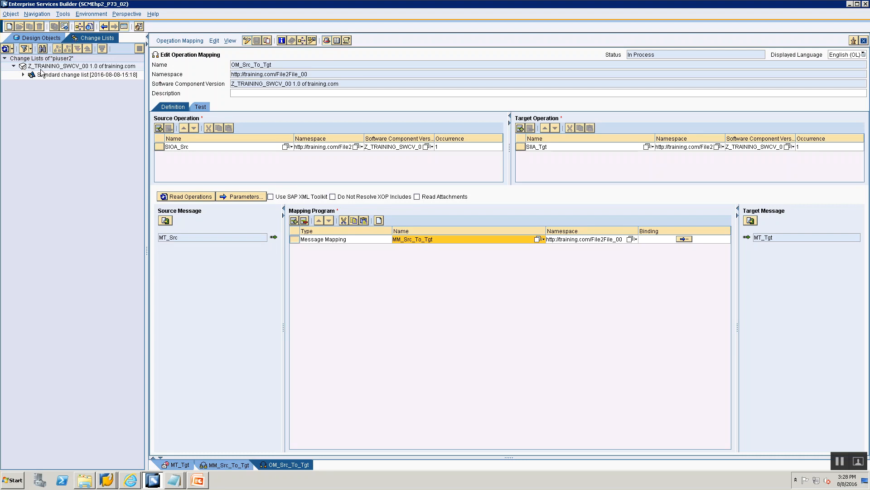
left_click(23, 74)
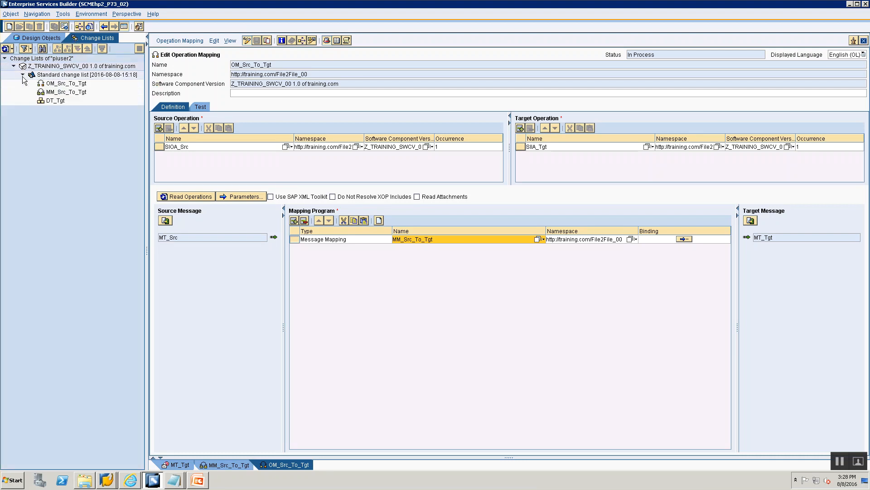
left_click(47, 77)
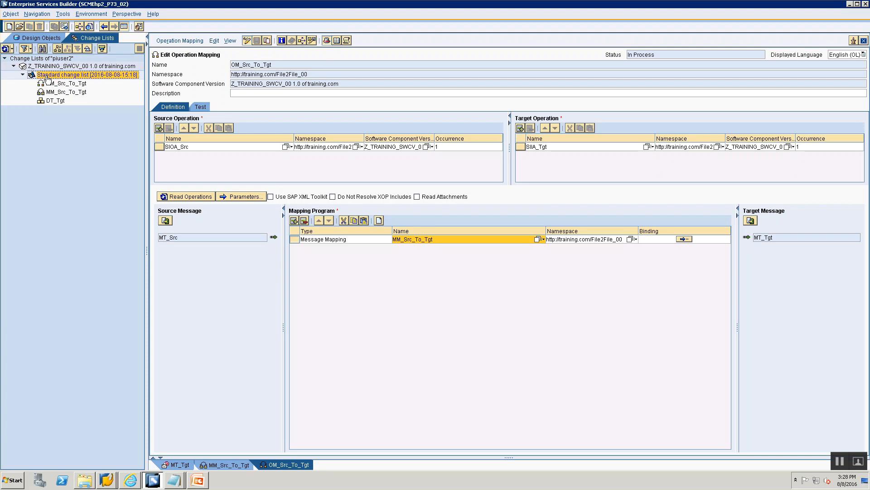
right_click(47, 78)
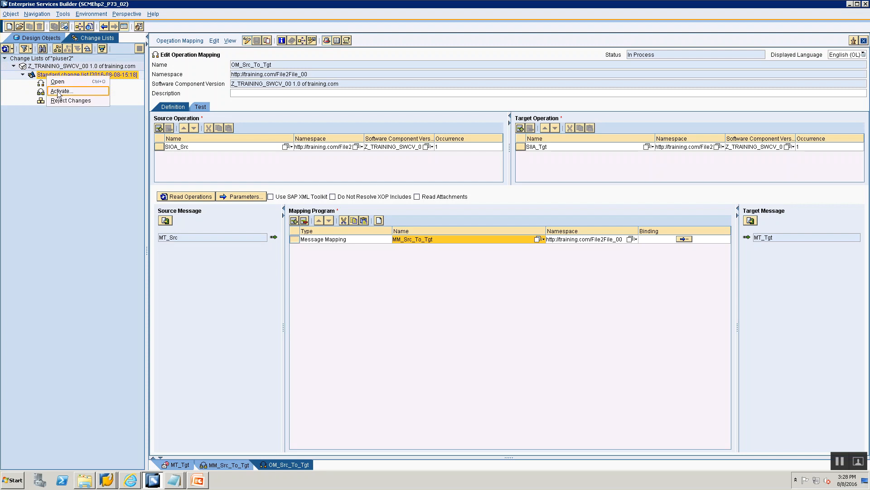
left_click(61, 90)
left_click(341, 328)
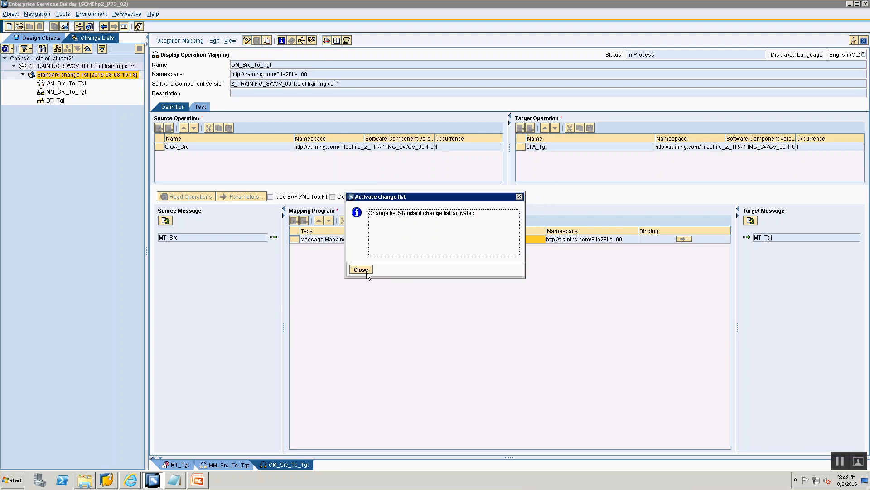
left_click(366, 270)
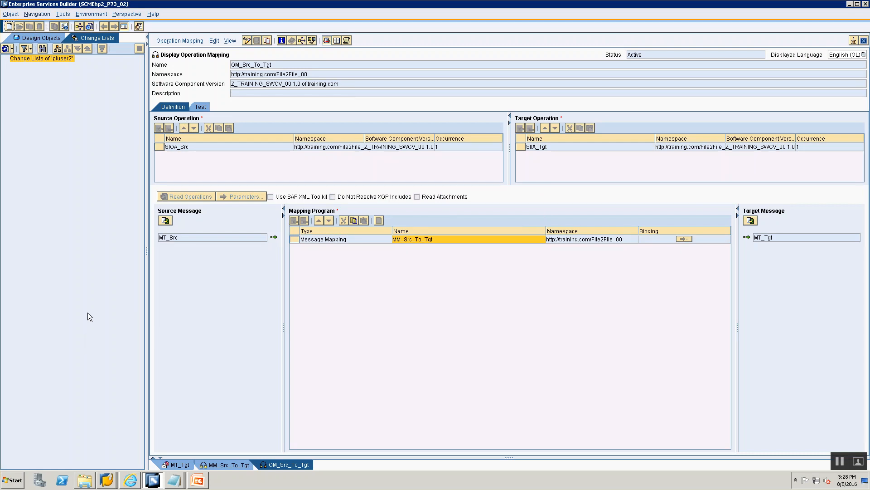
left_click(51, 35)
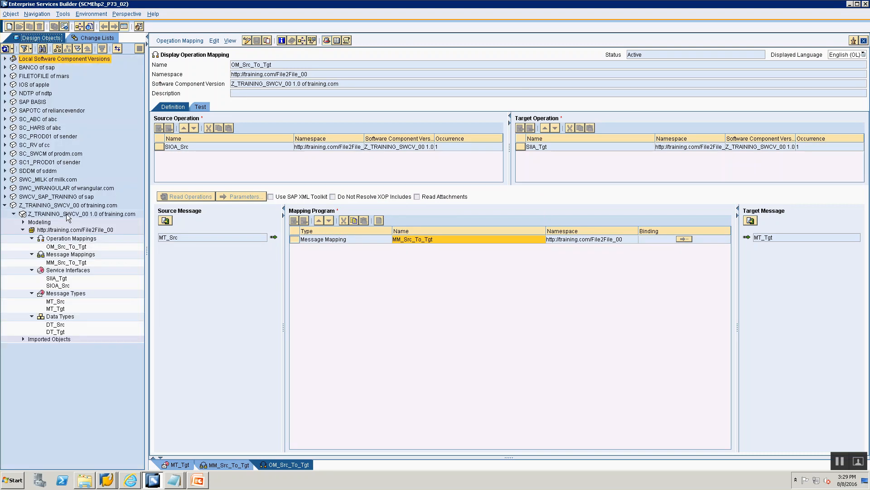
key("alt+Tab")
key("alt+Tab")
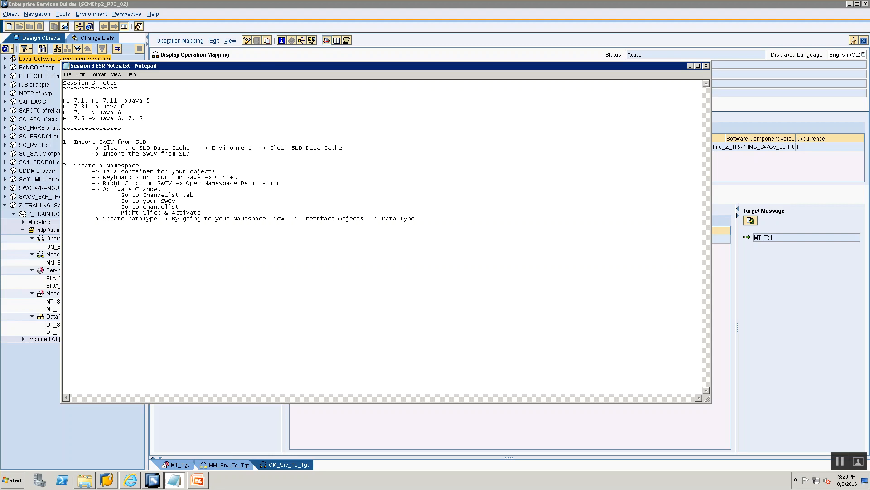
left_click_drag(103, 142, 172, 148)
left_click(172, 148)
left_click_drag(285, 66, 295, 154)
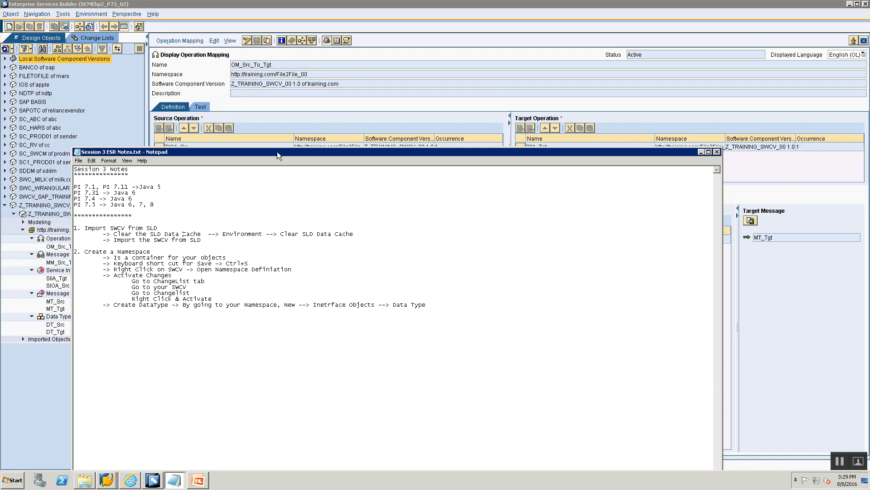
left_click_drag(277, 153, 300, 108)
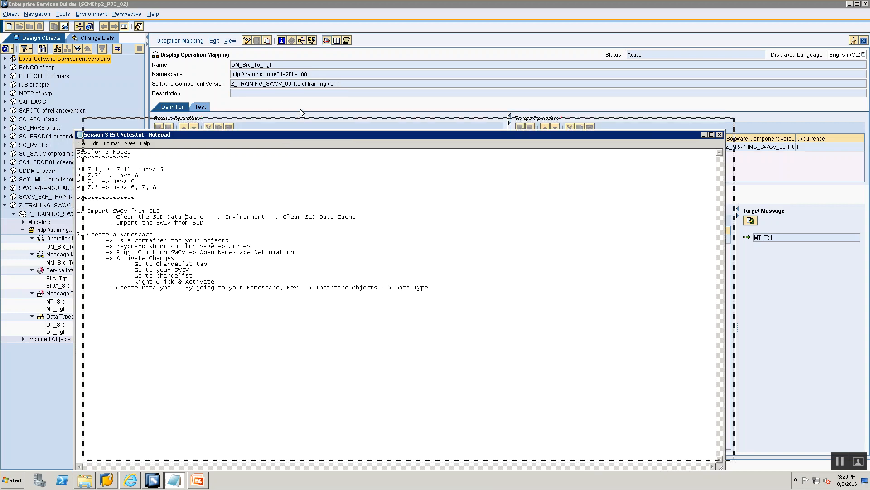
left_click(453, 270)
- Add note items 3–5: DT_Src/DT_Tgt, MT_Src/MT_Tgt, and SIOA_Src/SIIA_Tgt
key("Return")
type("3. ")
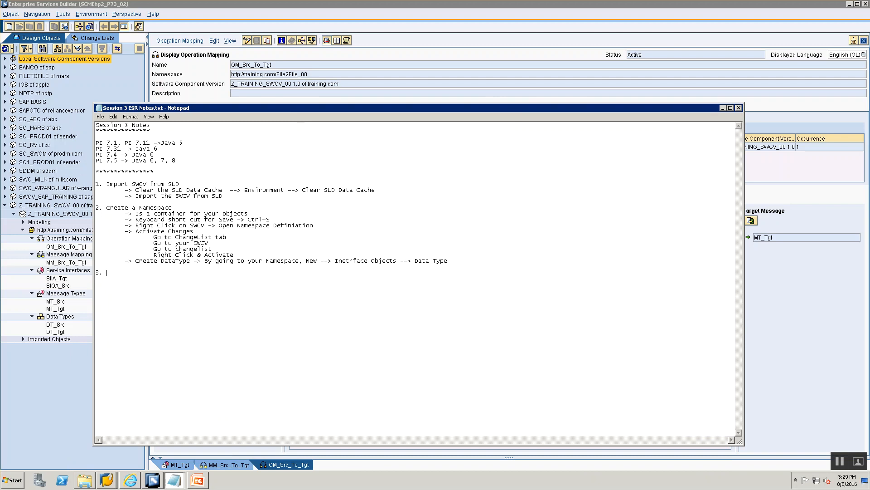
type("DT_Src, ST-")
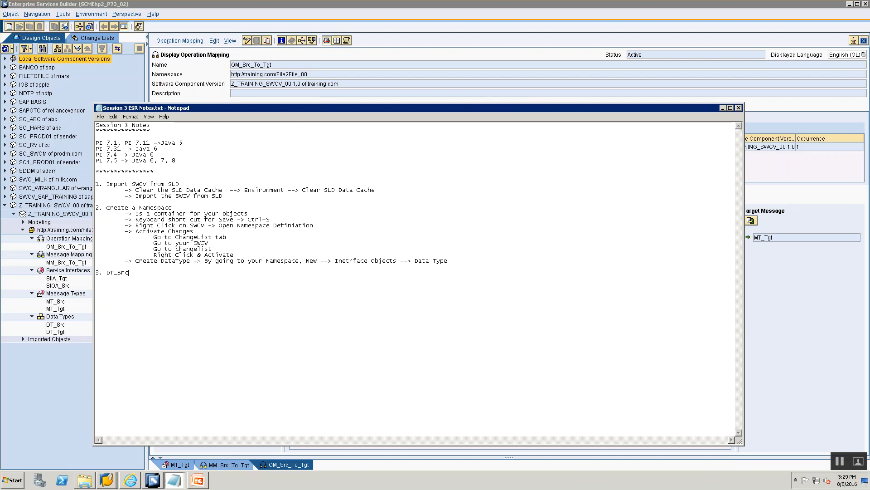
key("BackSpace")
key("BackSpace")
type("DT")
type("Tgt")
key("alt+Tab")
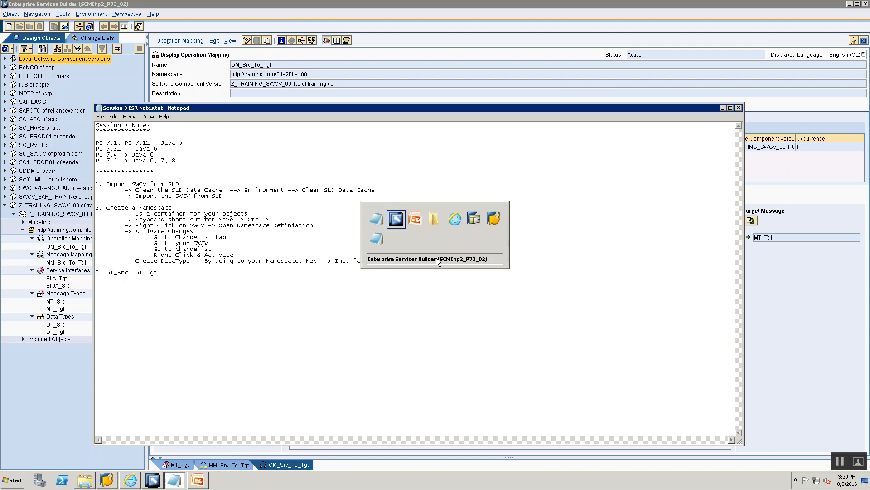
key("alt+Tab")
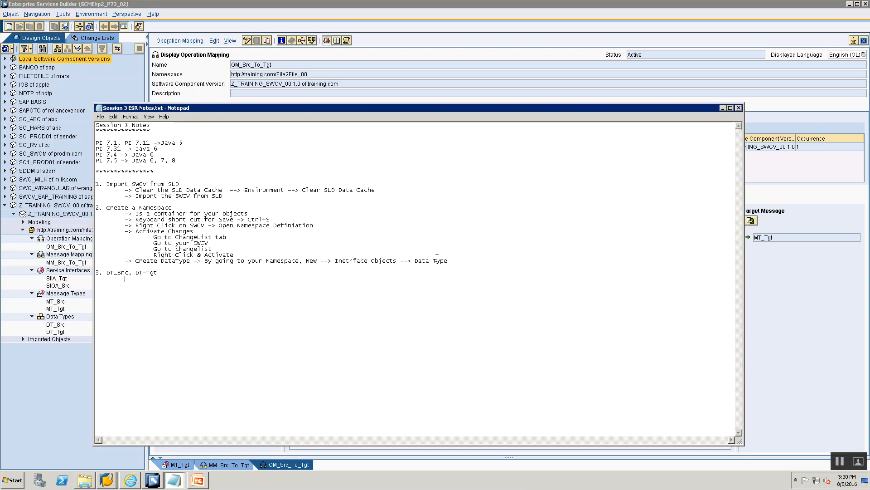
type("4. MT_S")
type("rc, MT_Tgt ")
type("5. SIOA_")
type("Src, SIIA")
type("_Tgt")
- Add item 6, Message Mapping, with sub-lines for source/target message types, Concat Function and drag & drop mapping
type("6. Message ")
type("Mapping \t")
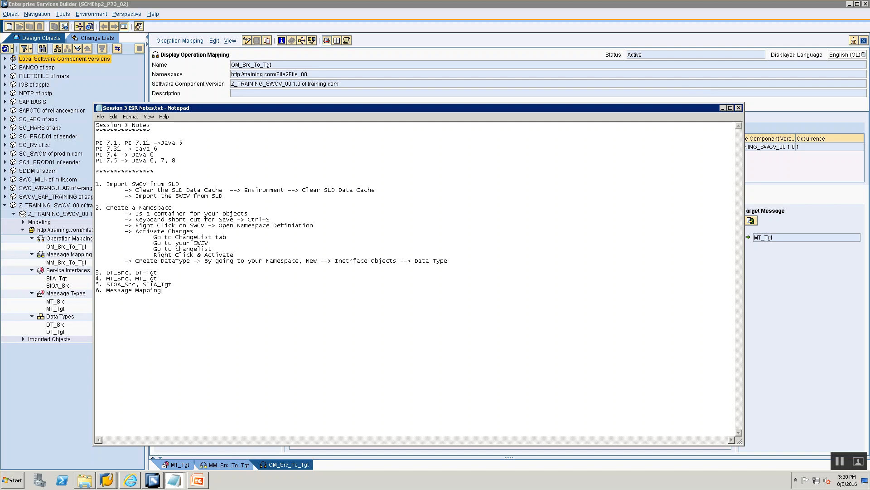
type("C")
key("BackSpace")
type("Selected Source Message Type \tTarget Message Type \tConc")
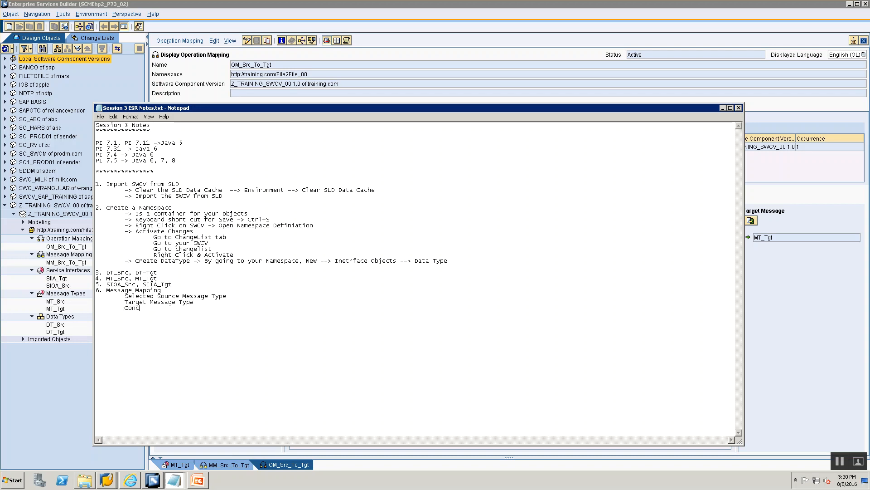
type("at Function \tDrag & Drop Mapping \tDoublick")
- Replace the unfinished line with 'Qualifications we made sure the context change was done.'
key("shift+End")
key("Delete")
type("Qualicatyi")
key("BackSpace")
key("BackSpace")
key("BackSpace")
key("BackSpace")
type("fications we made sure the context change was done.")
key("Return")
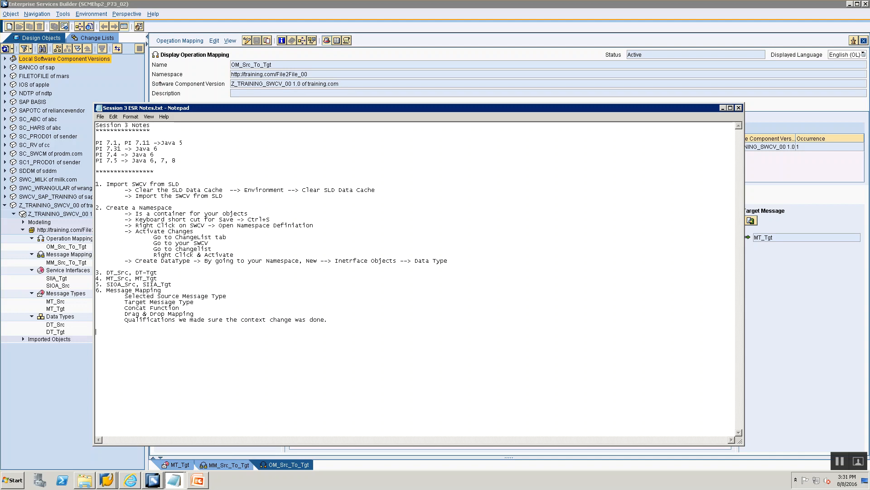
- Add step 7 reading 'Operation Mapping' to the notes
type("6.")
key("BackSpace")
key("BackSpace")
key("BackSpace")
type("7.")
key("shift+Right")
key("shift+Right")
key("shift+Right")
key("shift+Right")
key("shift+Right")
key("shift+Right")
key("Down")
key("Down")
key("Down")
left_click(134, 338)
type("Operation map")
key("BackSpace")
key("BackSpace")
key("BackSpace")
type("Mapping")
- Add a final 'Save & Activate you changes' step, then return to the Enterprise Services Builder
key("Return")
type("7. Save & Activate you changes")
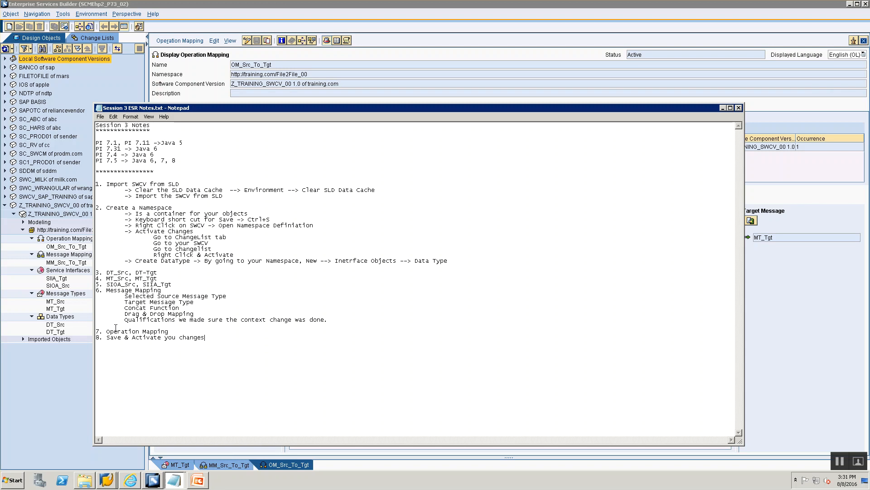
key("alt+Tab")
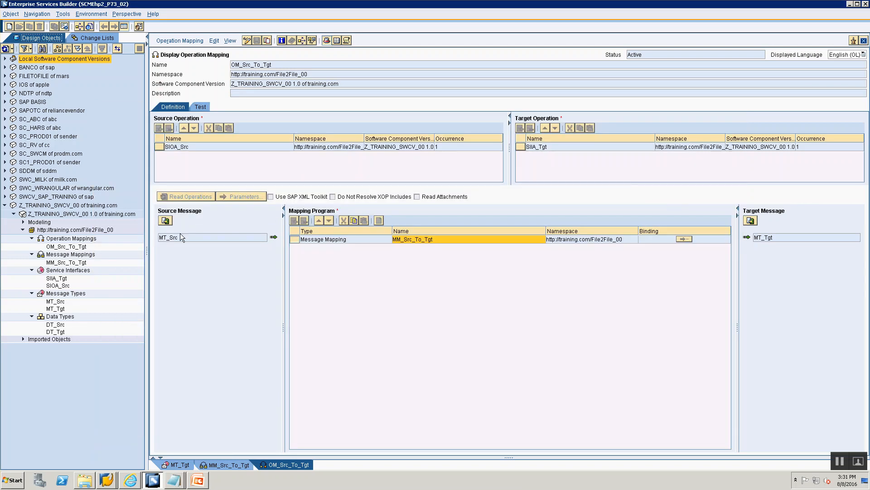
- Close the three open editors and review the DT_Src and DT_Tgt data types
left_click(864, 40)
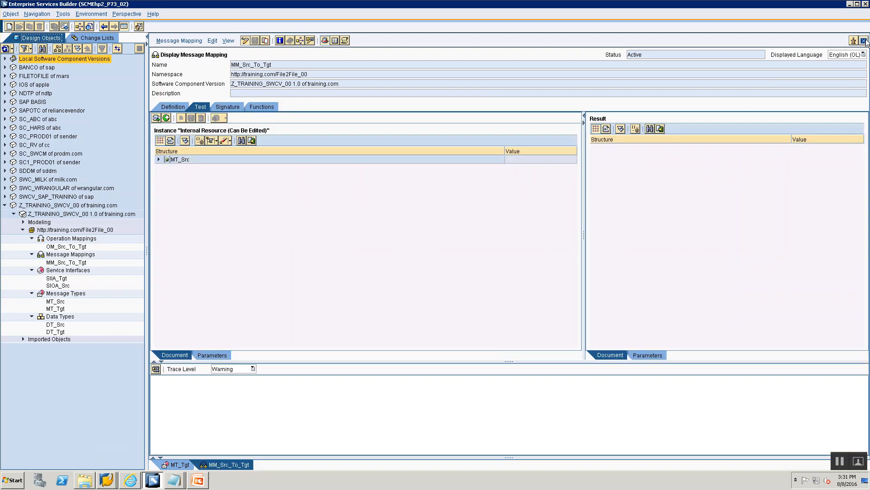
left_click(864, 41)
left_click(864, 40)
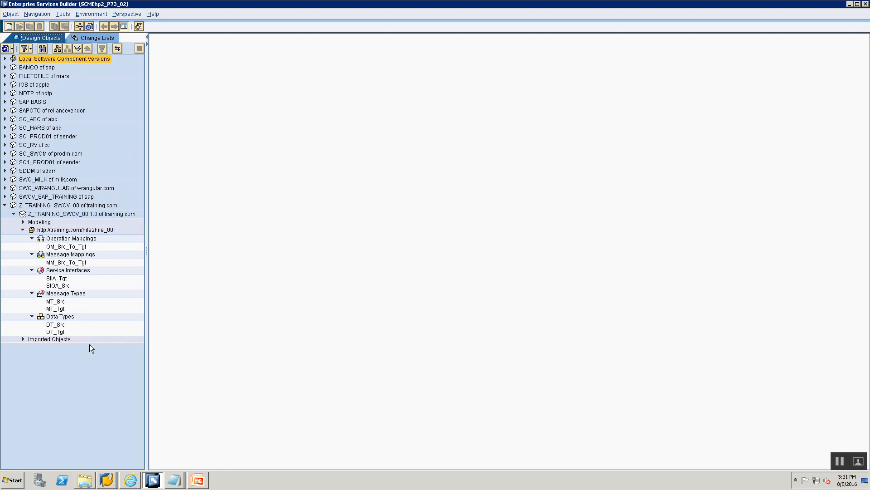
double_click(51, 324)
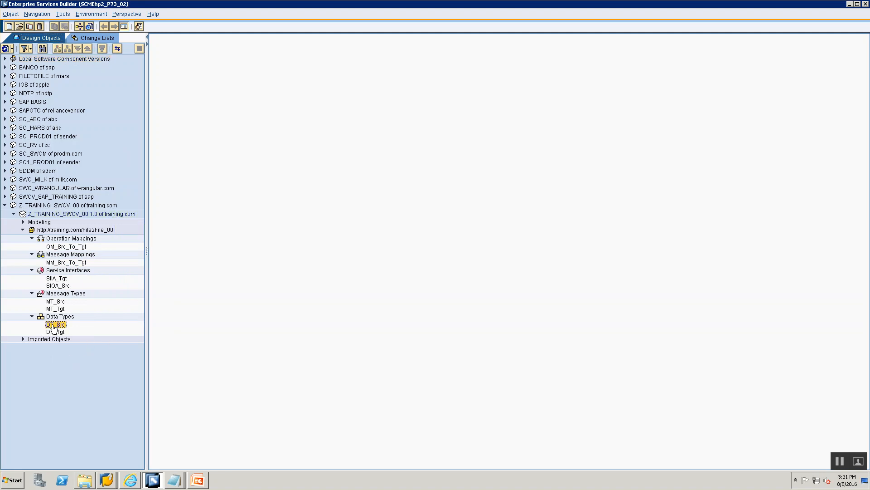
left_click(67, 230)
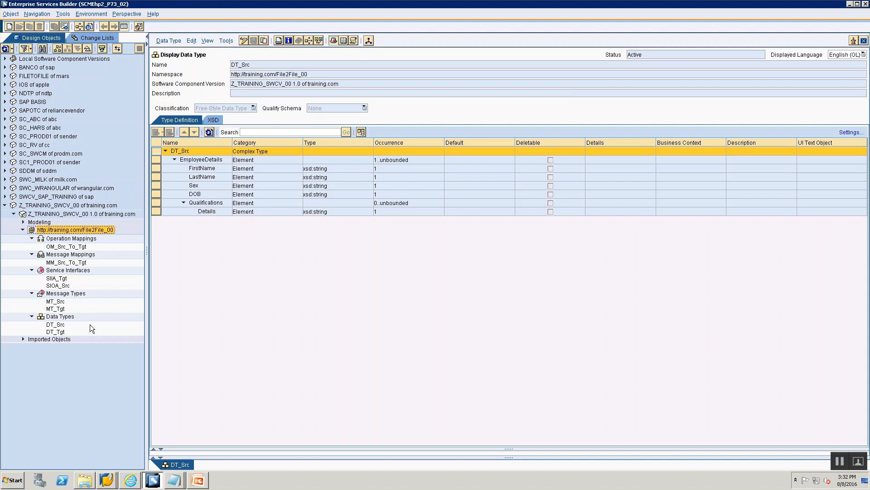
double_click(55, 331)
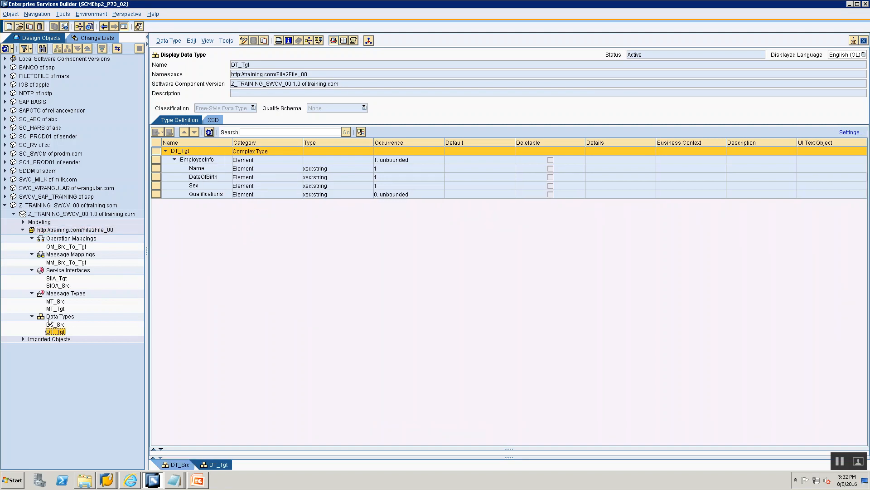
- Review MT_Src and MT_Tgt, expanding EmployeeDetails and EmployeeInfo to show their fields
double_click(53, 302)
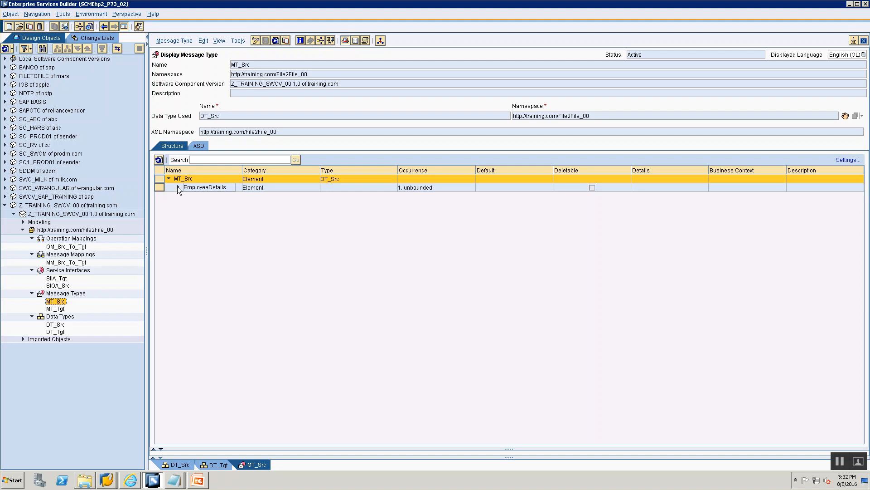
left_click(178, 187)
double_click(62, 308)
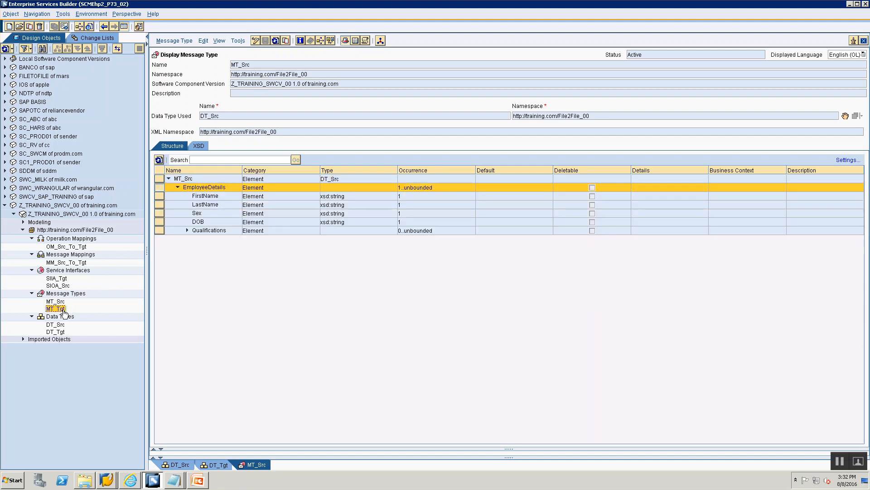
left_click(178, 188)
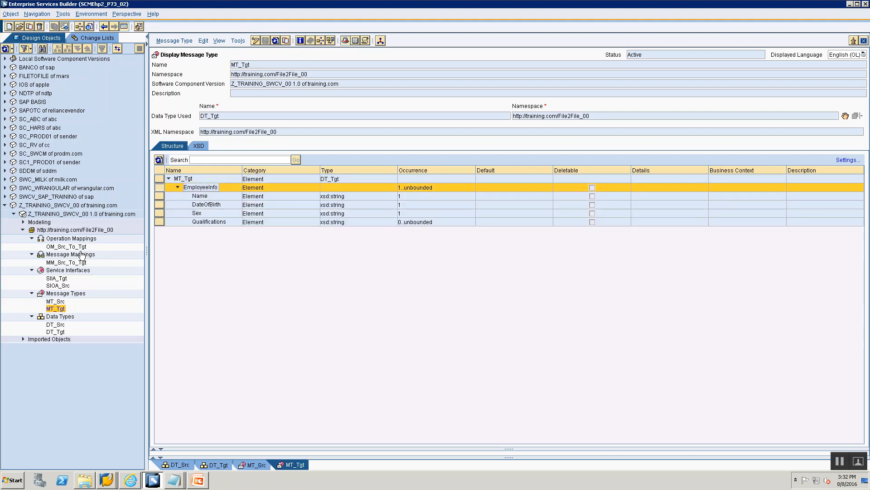
- Review the SIOA_Src and SIIA_Tgt service interfaces, then the MM_Src_To_Tgt message mapping
double_click(56, 285)
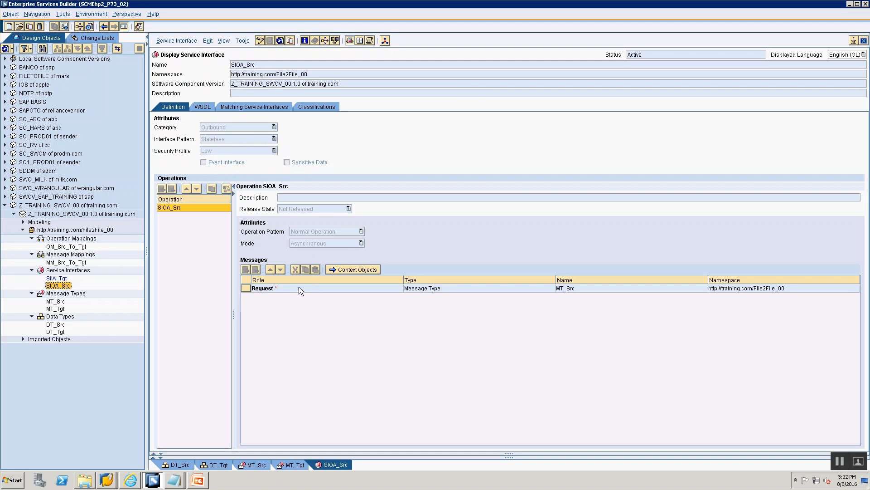
double_click(57, 277)
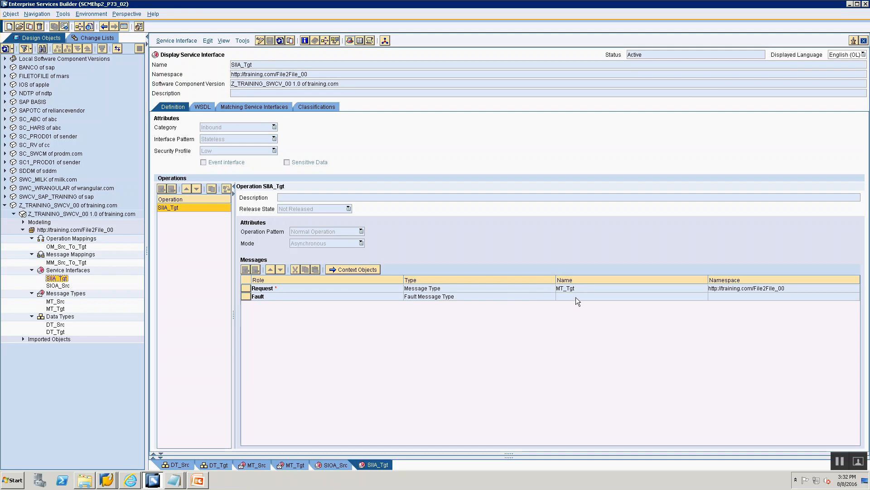
double_click(75, 263)
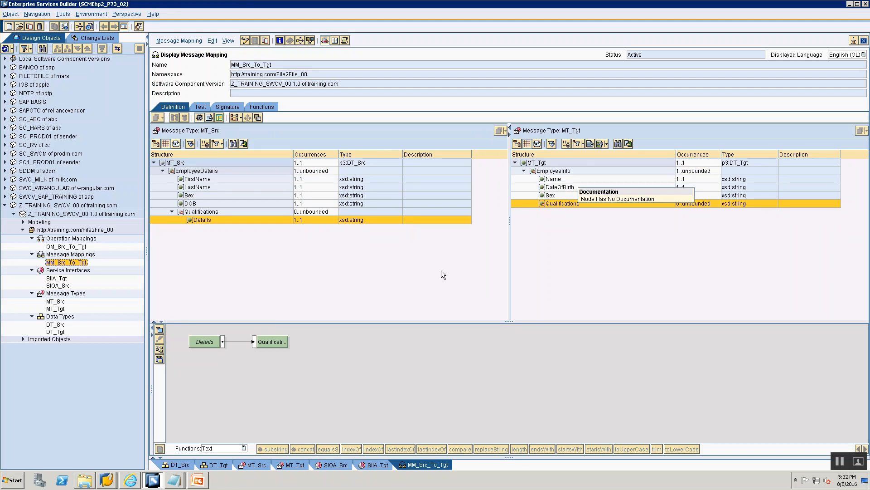
left_click(547, 173)
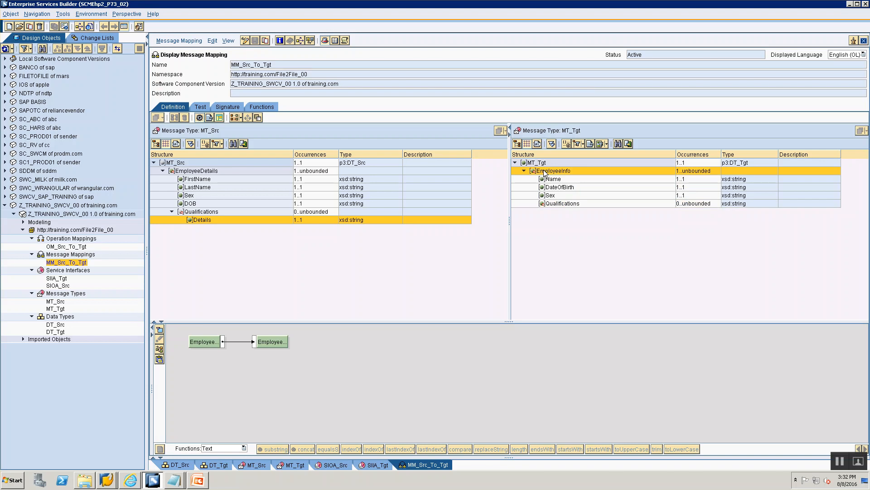
left_click(210, 341)
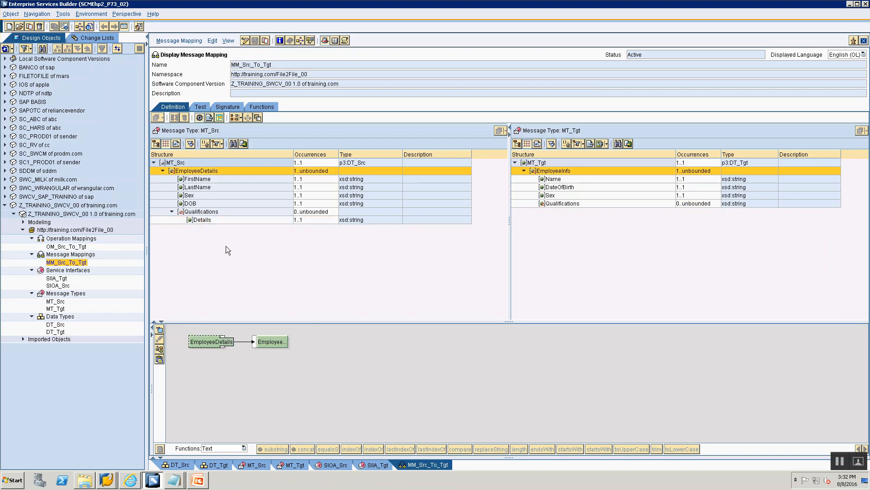
left_click(547, 179)
left_click(207, 343)
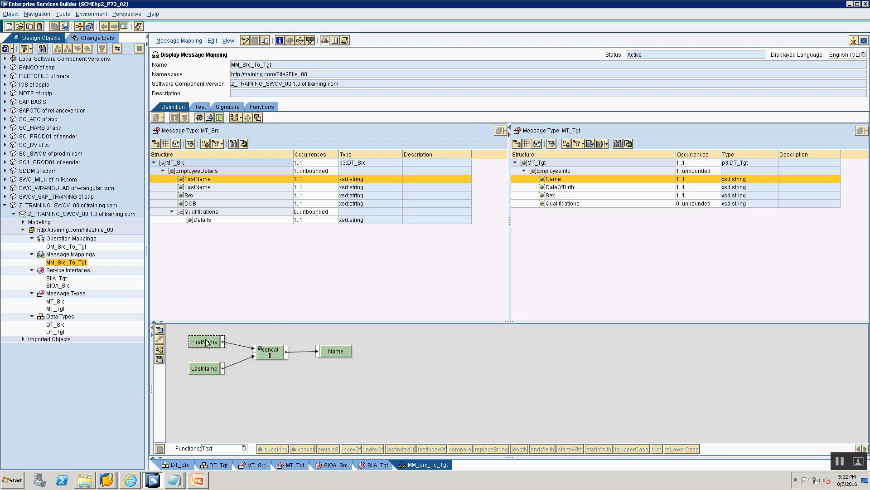
left_click(203, 369)
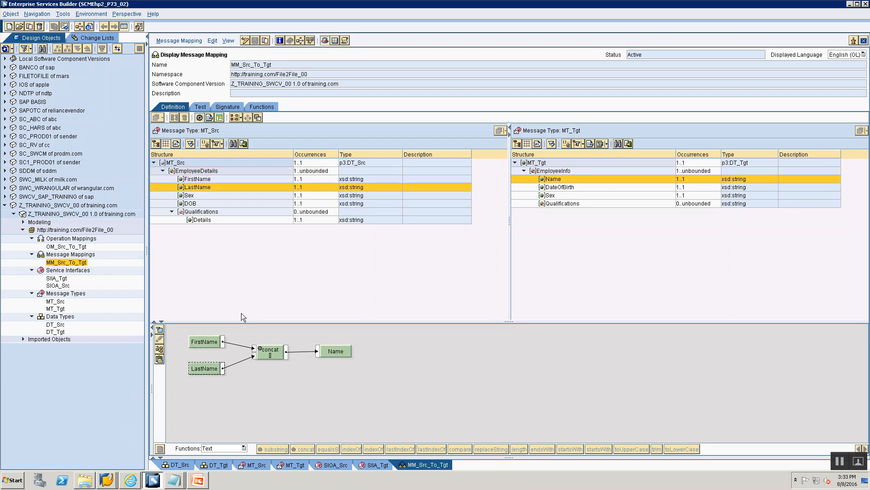
left_click(562, 187)
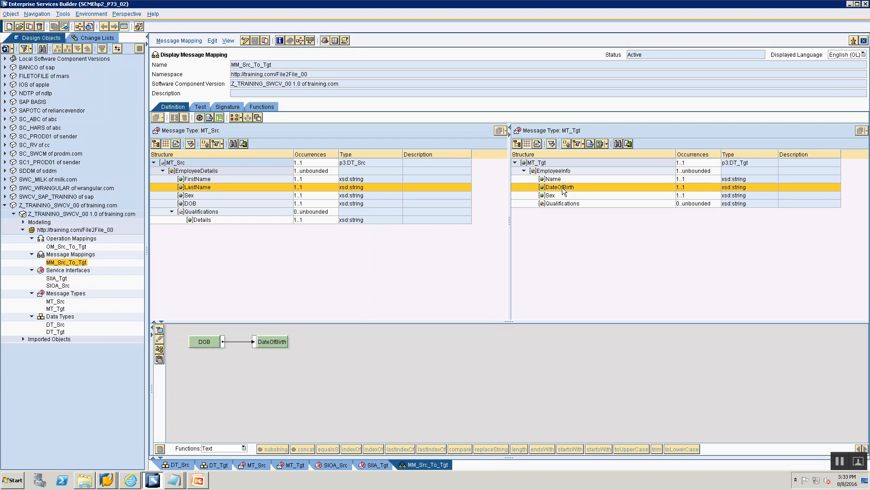
left_click(188, 196)
left_click(189, 203)
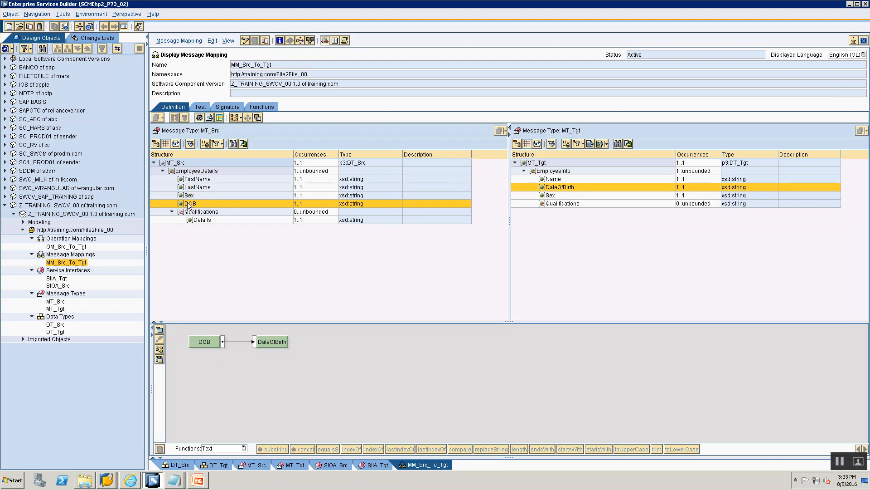
left_click(545, 196)
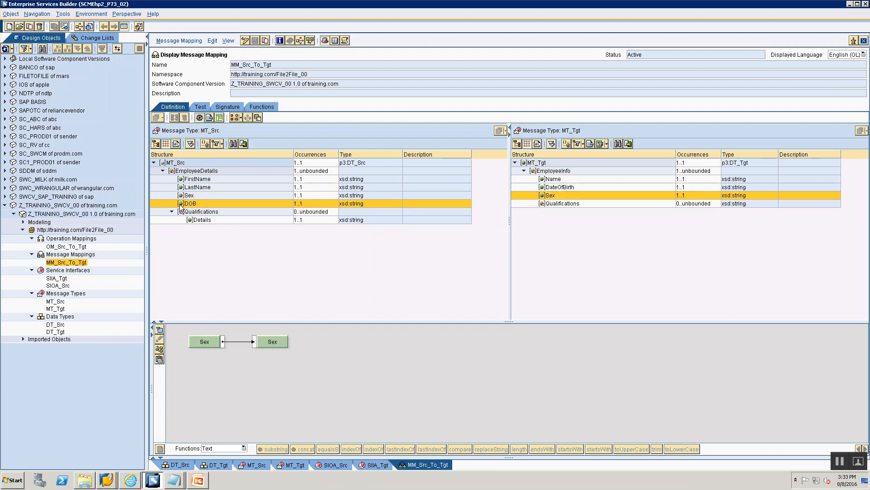
left_click(206, 342)
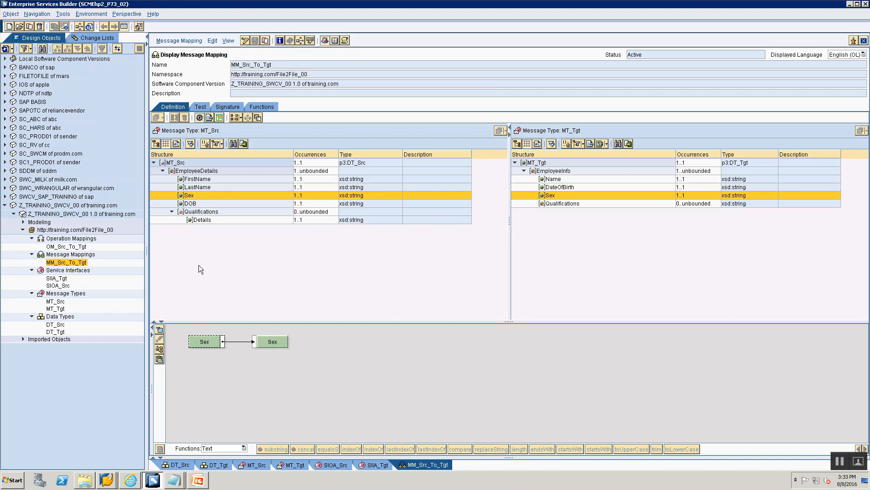
left_click(194, 221)
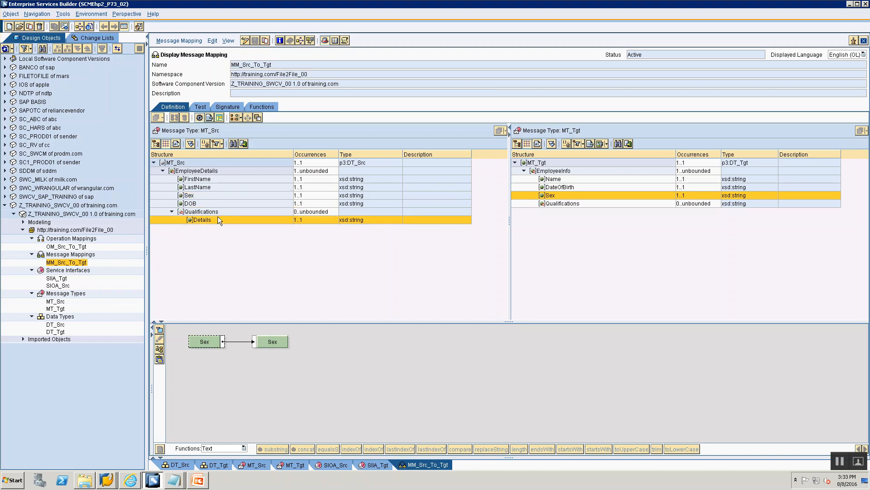
left_click(567, 206)
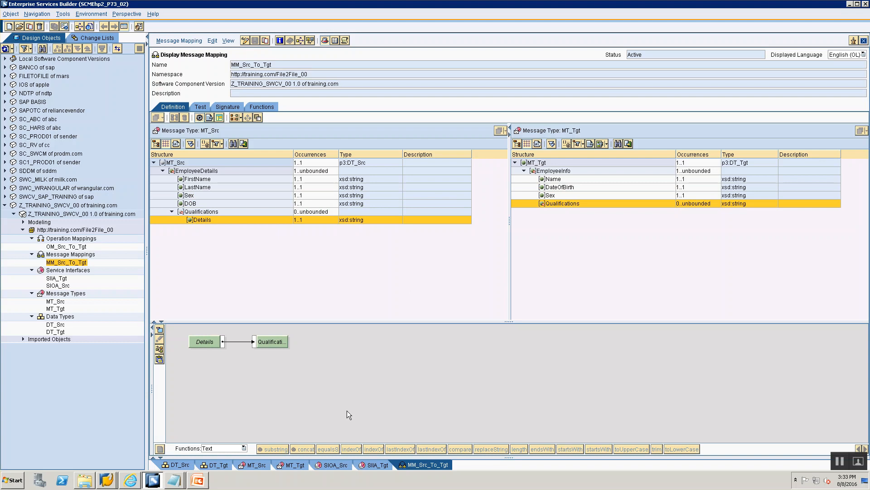
right_click(202, 344)
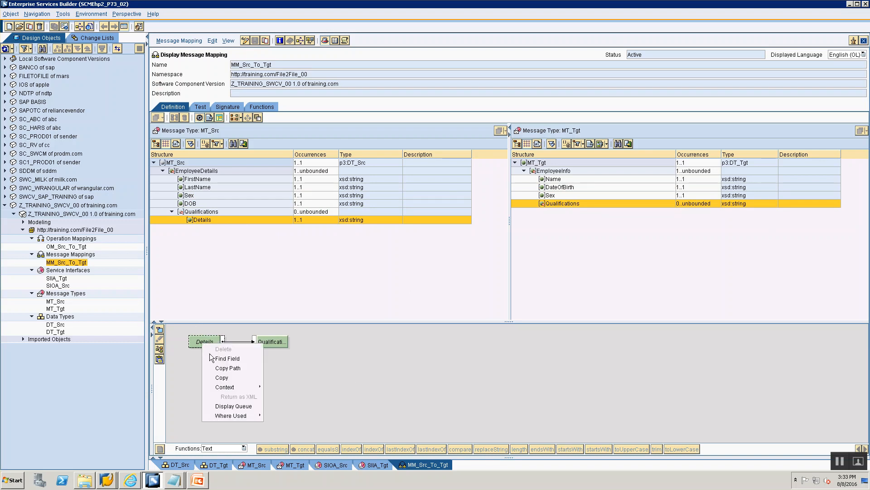
mouse_move(260, 387)
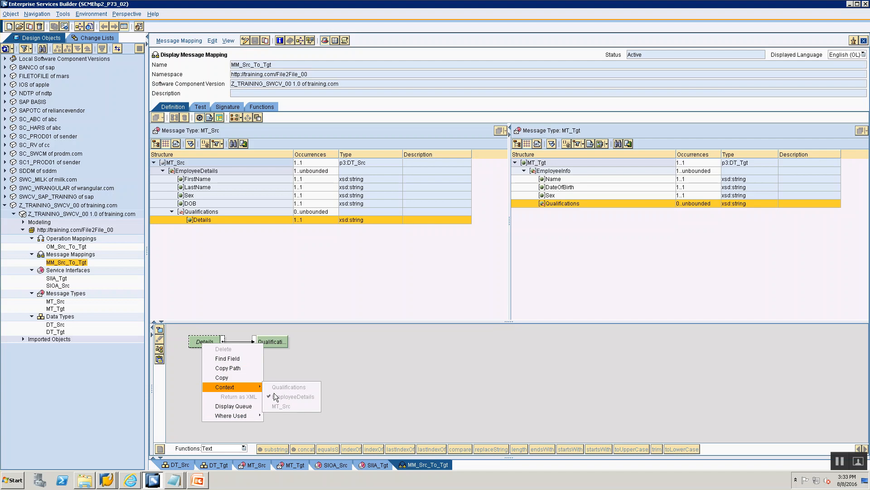
left_click(438, 334)
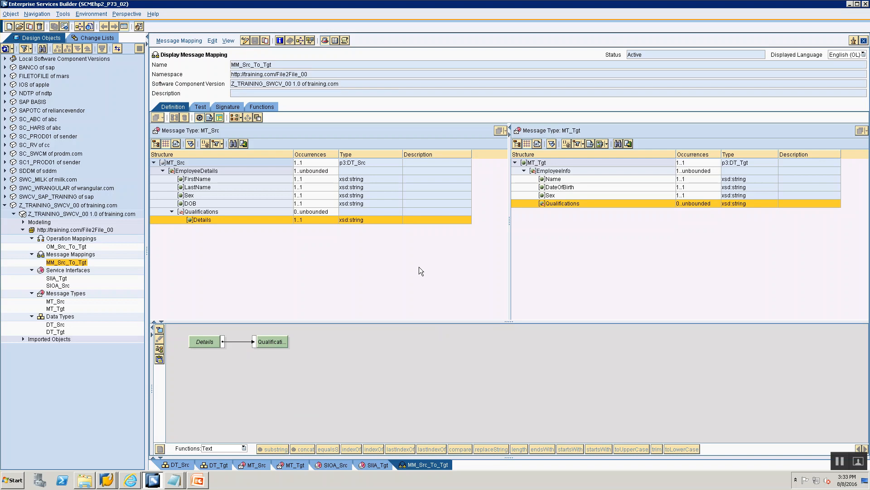
left_click(63, 247)
- Open OM_Src_To_Tgt from the Operation Mappings folder to review the SIOA_Src-to-SIIA_Tgt link
double_click(63, 246)
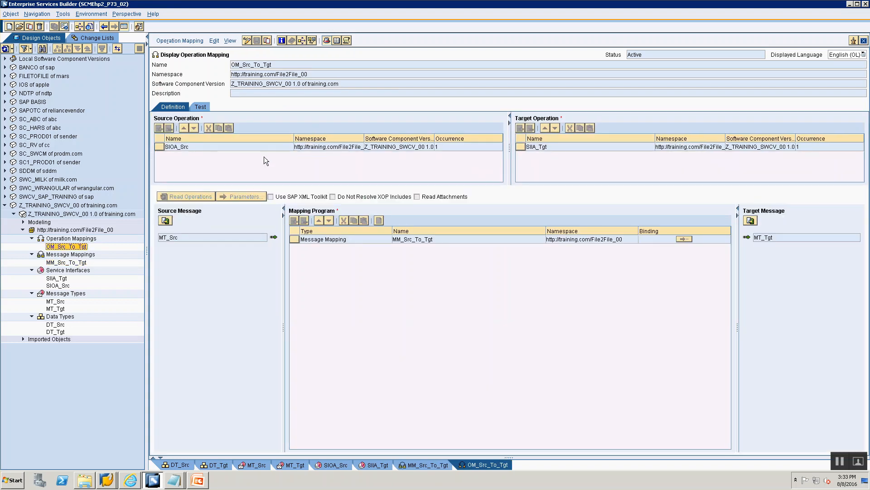